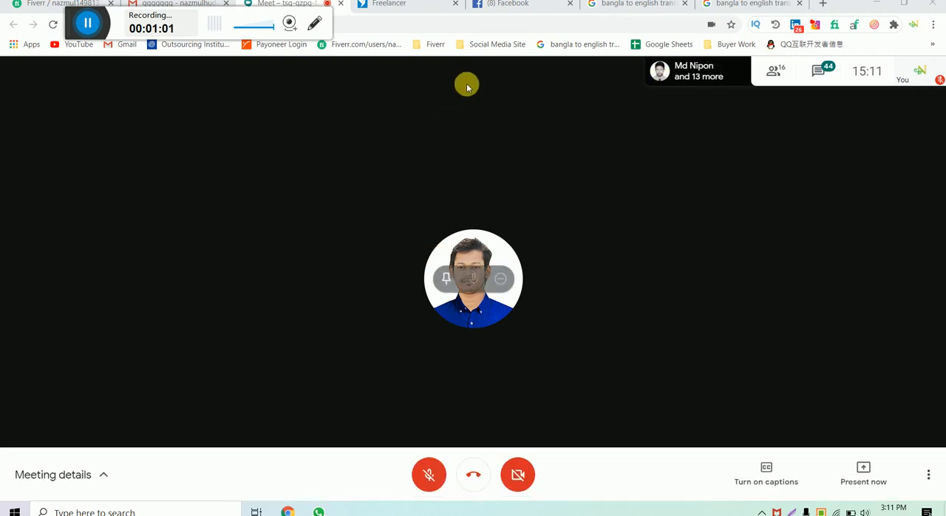
left_click(319, 511)
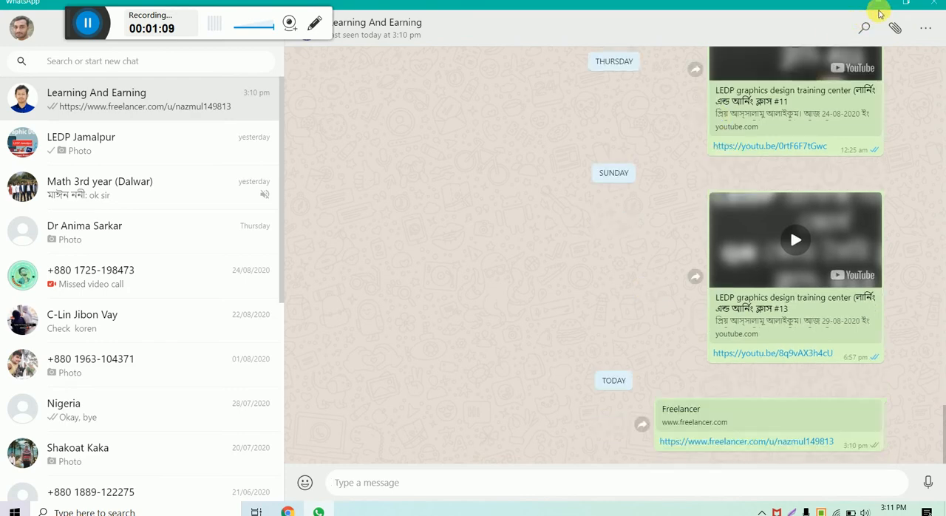
left_click(884, 7)
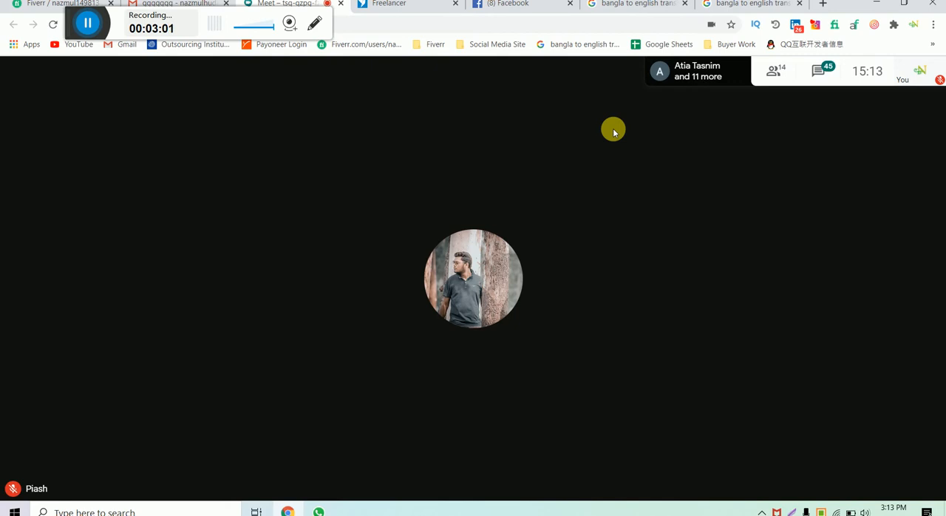
left_click(86, 23)
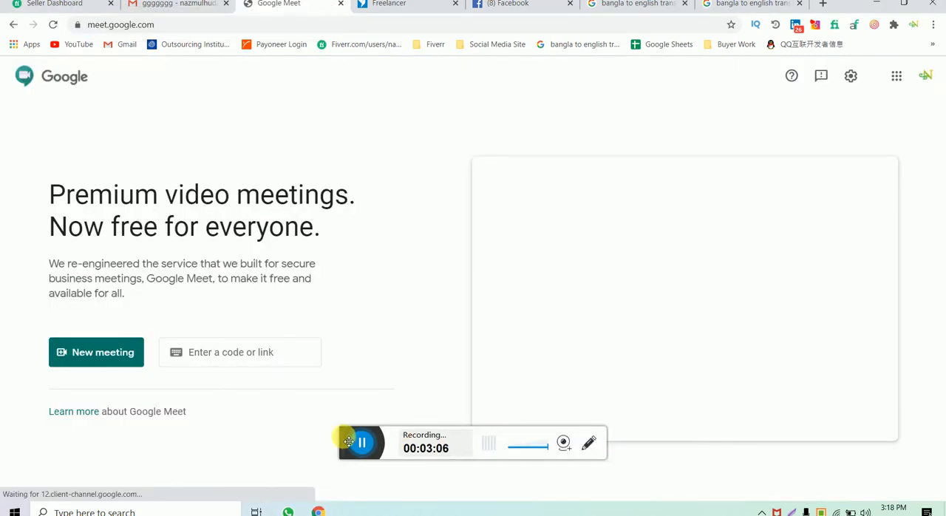
left_click_drag(348, 441, 157, 14)
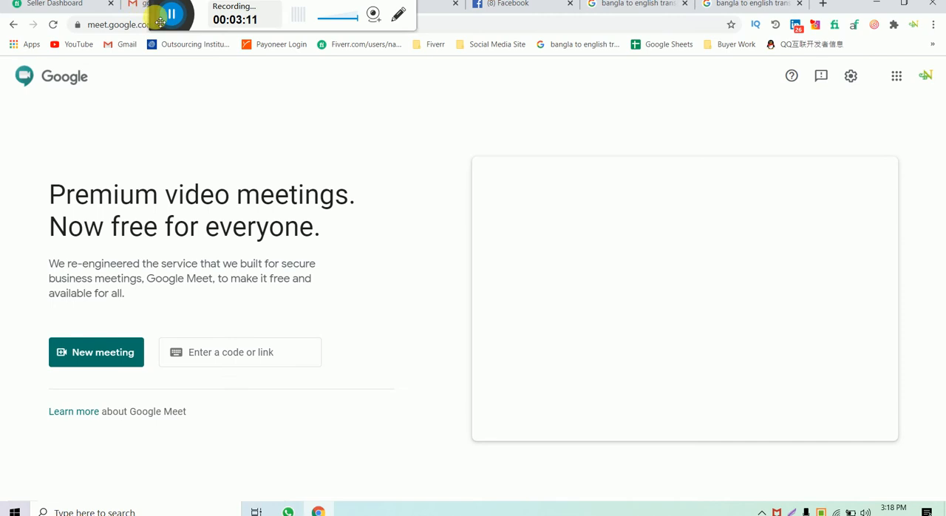
left_click_drag(160, 20, 424, 20)
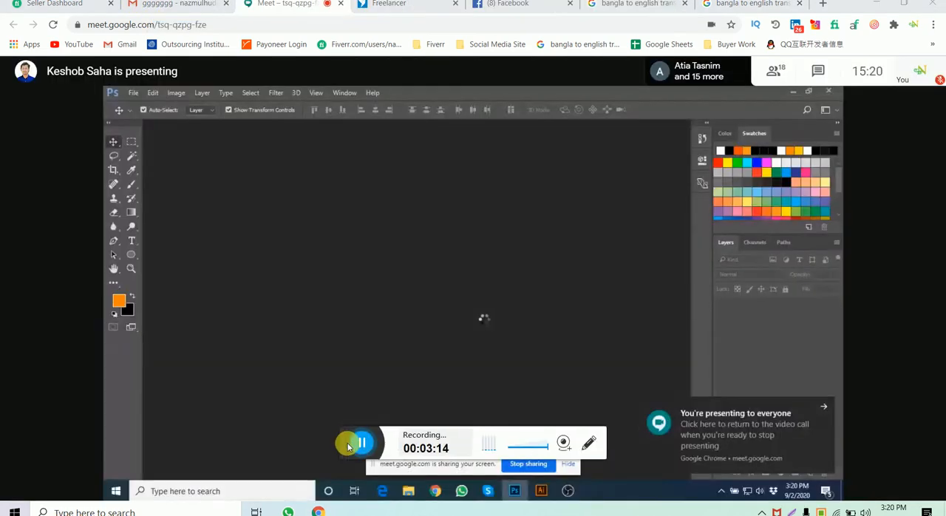
left_click_drag(347, 445, 94, 30)
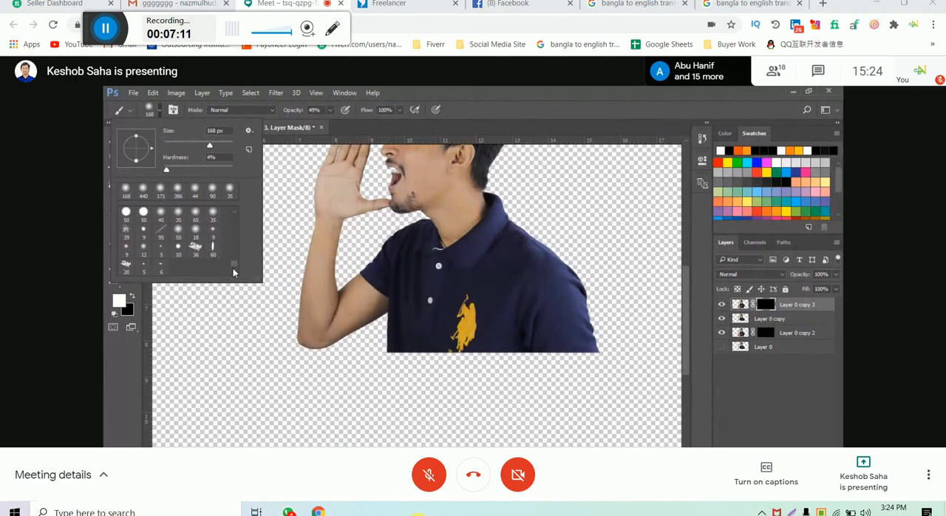
- Load the brush file Free Blood Photoshop Brushes 1.abr from Brushes > New folder (5)
left_click(249, 130)
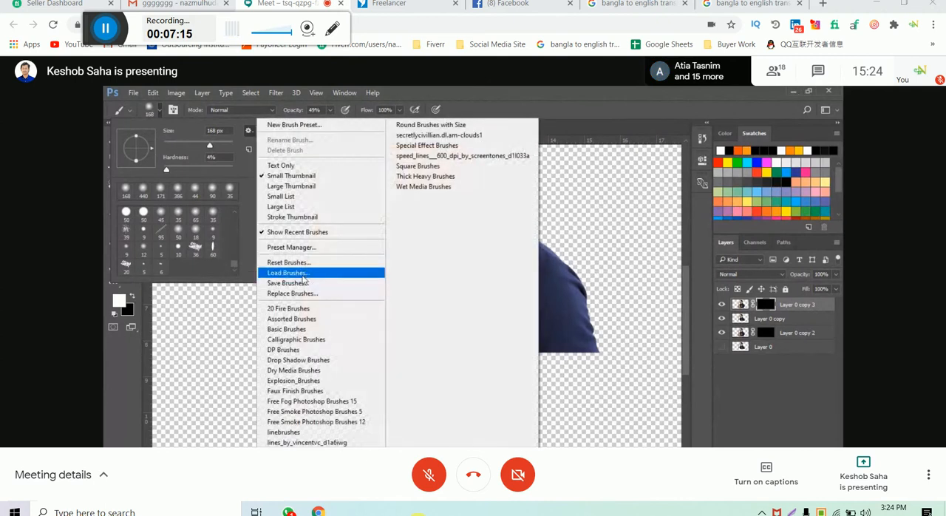
left_click(301, 278)
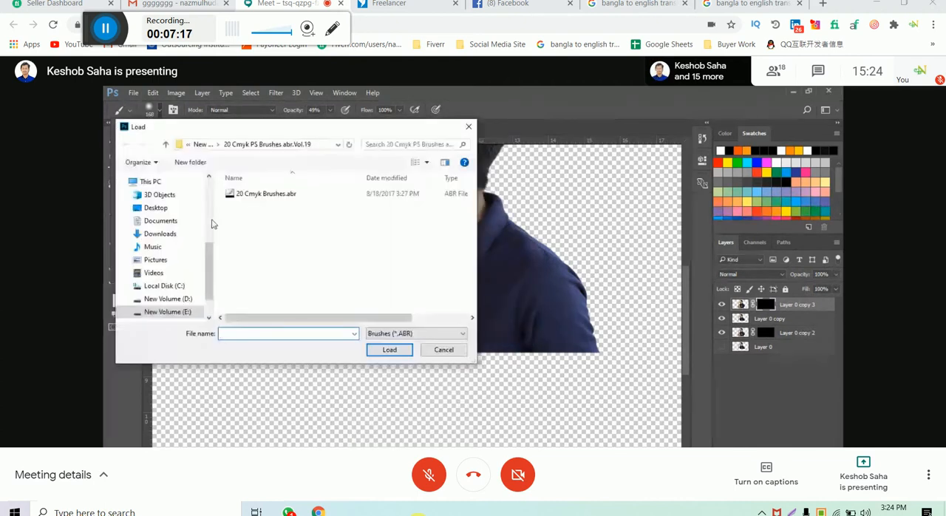
left_click(202, 144)
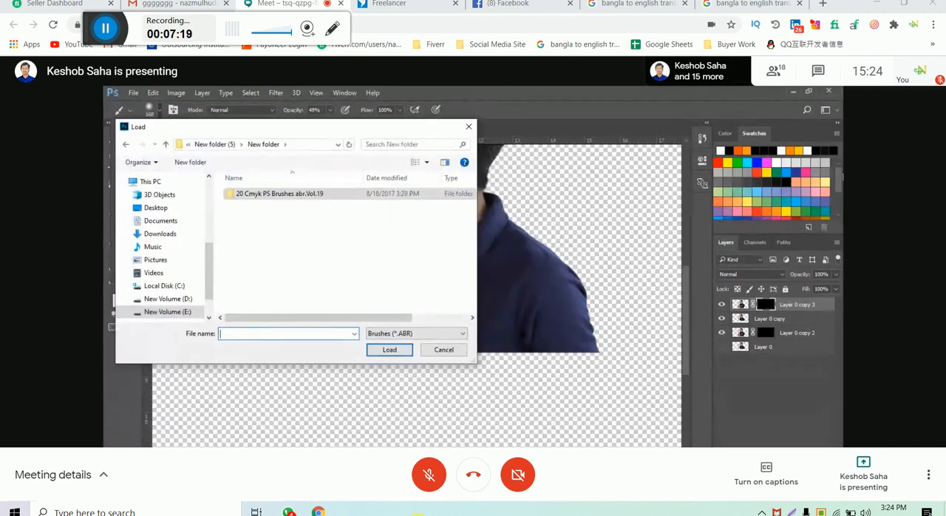
left_click(222, 145)
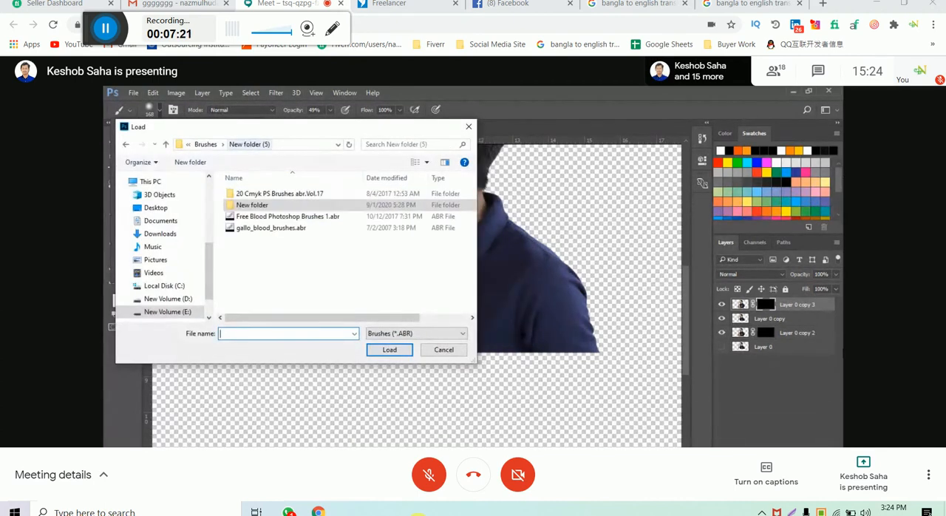
left_click(340, 217)
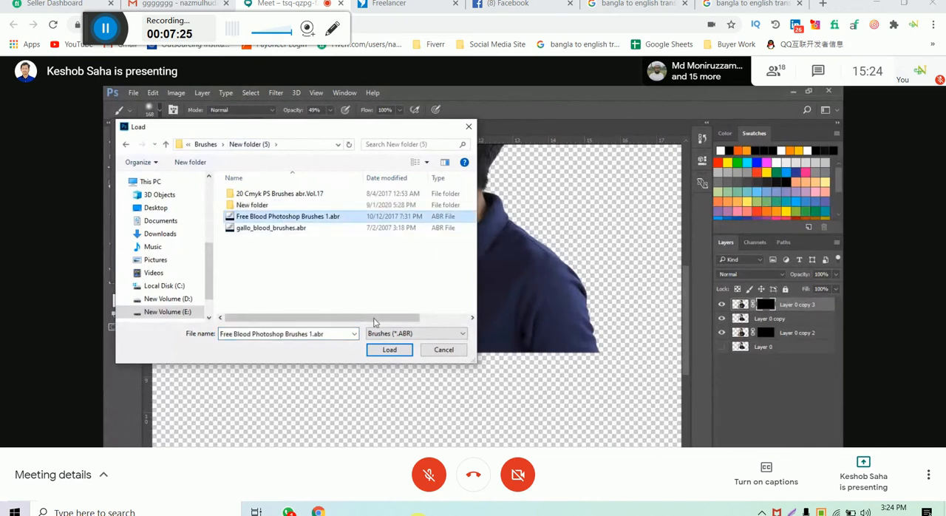
left_click(380, 354)
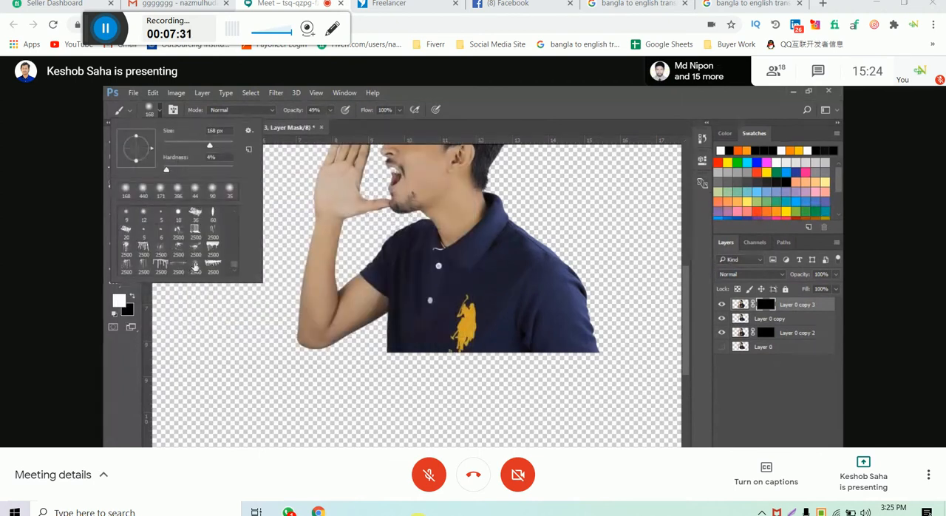
- Load the brush file gallo_blood_brushes.abr from New folder (5)
left_click(248, 130)
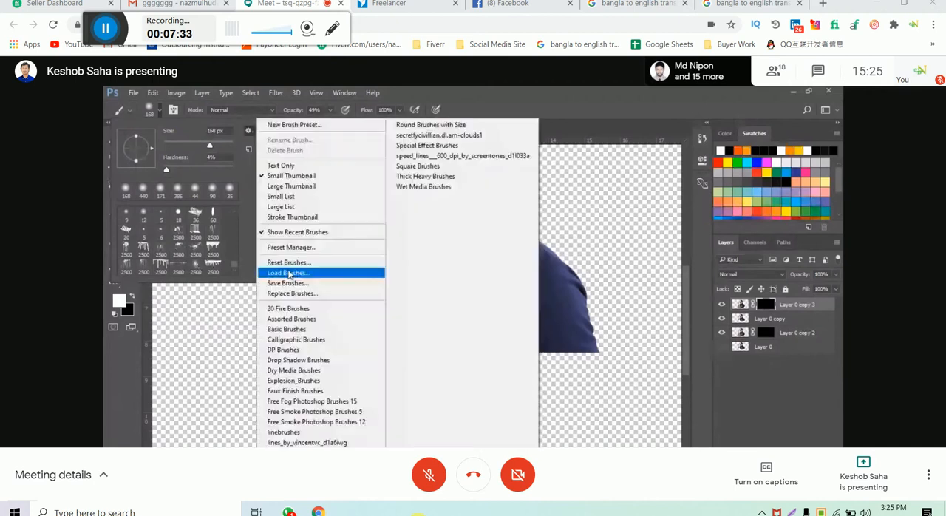
left_click(288, 275)
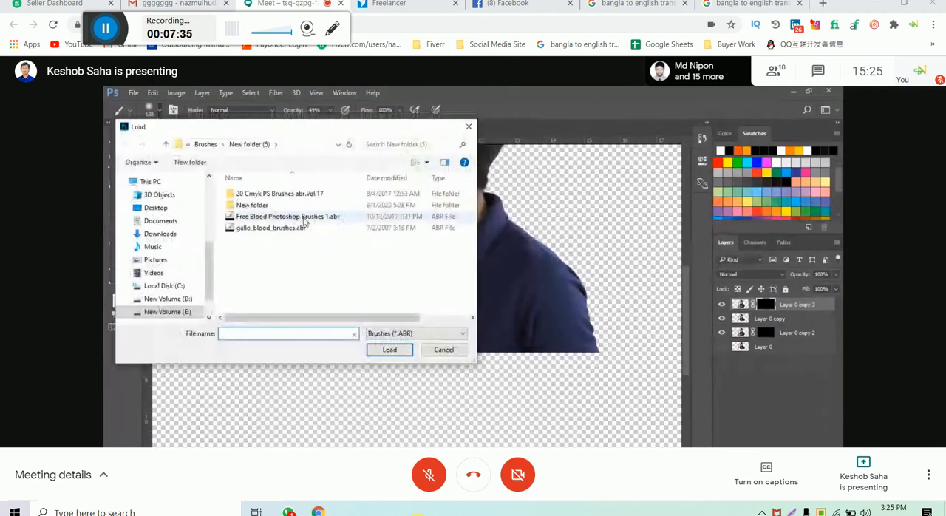
double_click(321, 229)
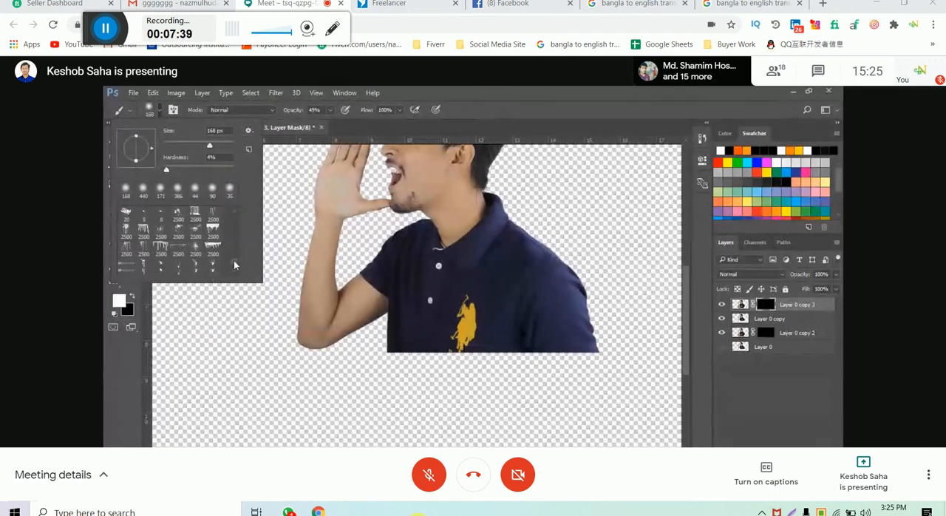
- Browse the loaded brush presets and choose the 2500 px dripping blood brush with the solid upper edge
left_click_drag(233, 260, 235, 264)
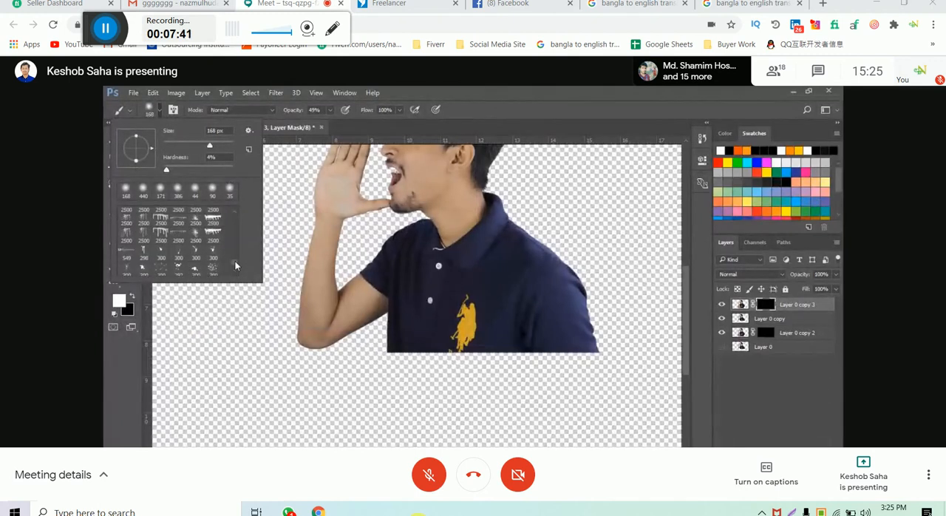
scroll(235, 261, "up", 2)
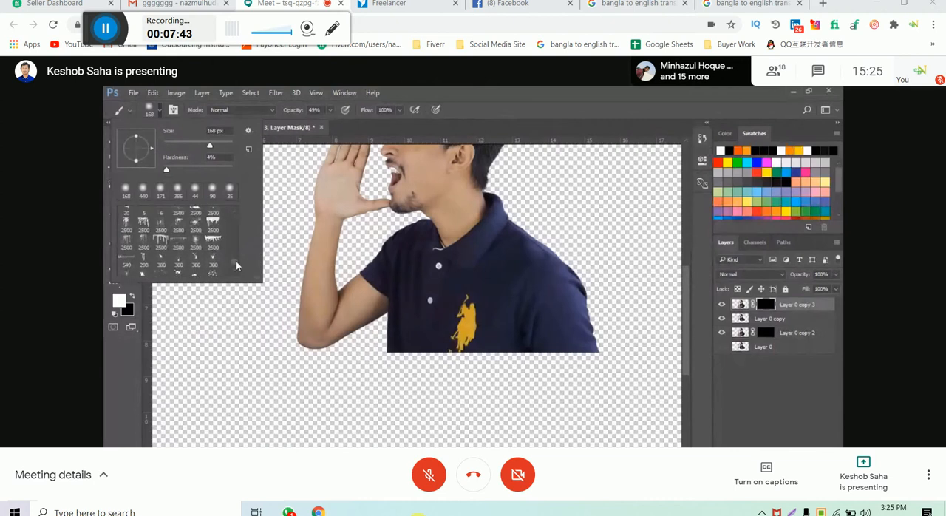
scroll(236, 260, "up", 1)
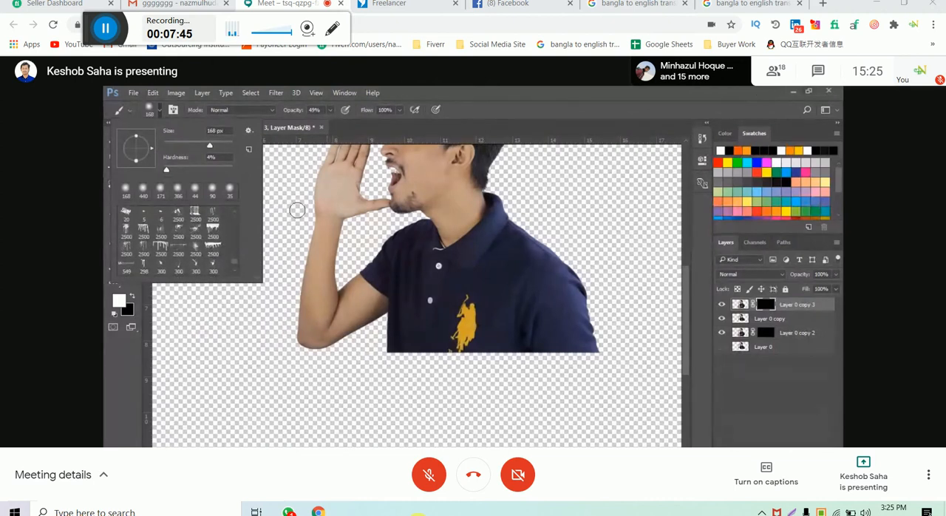
scroll(188, 251, "up", 1)
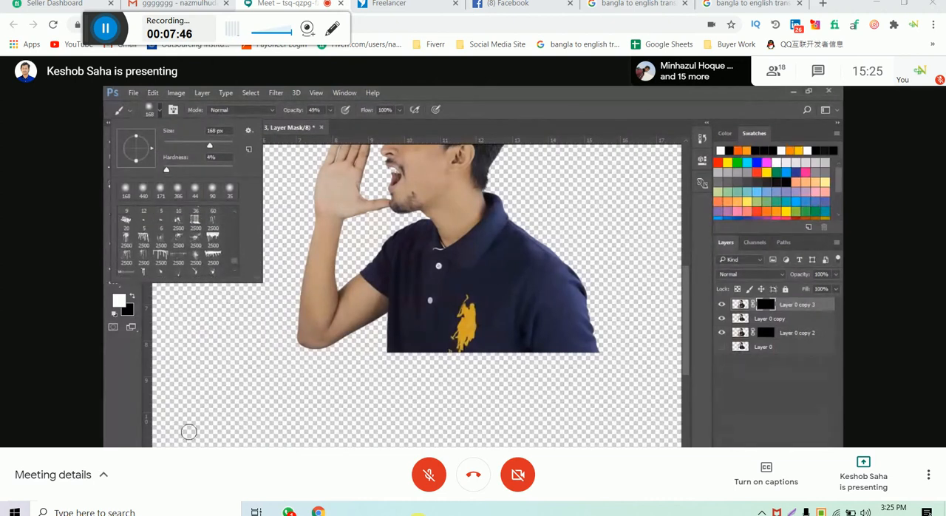
left_click(213, 237)
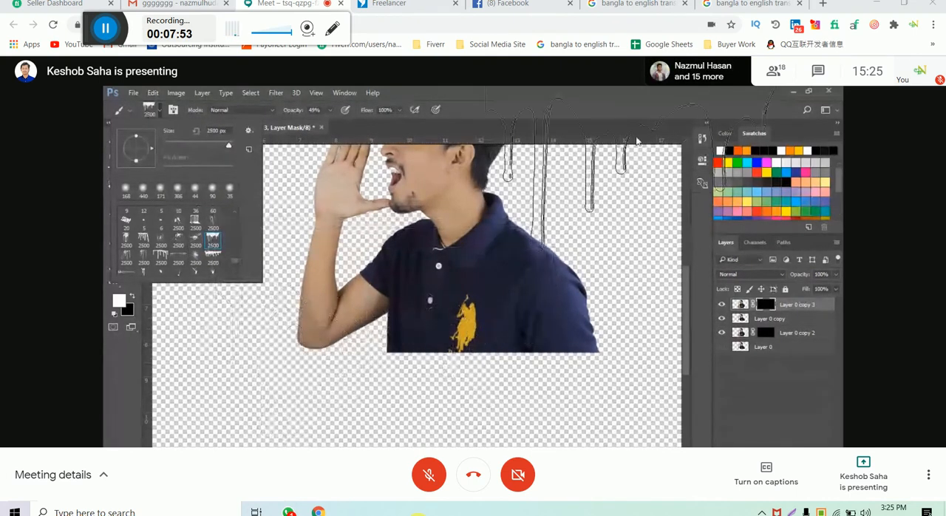
left_click(611, 127)
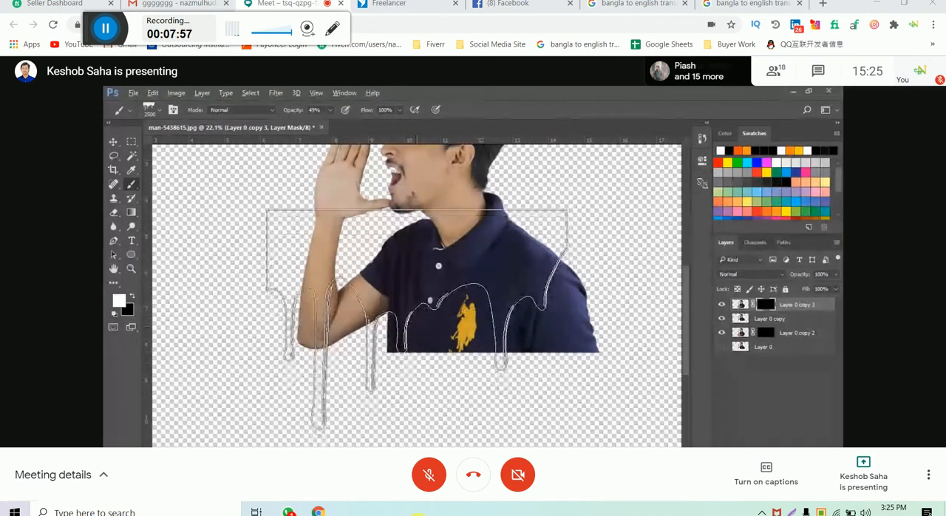
- Reduce the dripping brush to 1132 px, trying smaller sizes of 354 and 464 px along the way
mouse_move(415, 326)
left_mouse_down()
mouse_move(372, 337)
mouse_move(411, 327)
mouse_move(326, 327)
mouse_move(465, 341)
mouse_move(363, 346)
mouse_move(386, 340)
mouse_move(327, 331)
left_mouse_up()
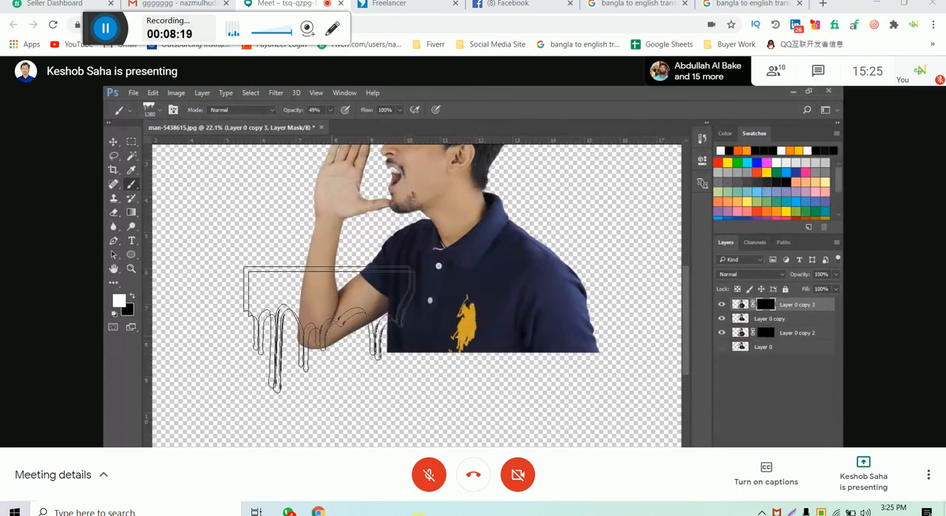
left_click(161, 110)
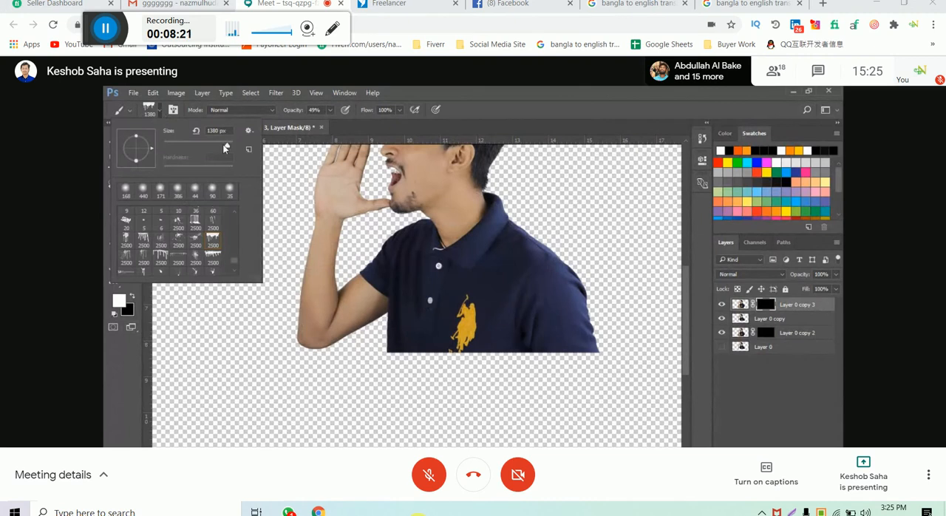
left_click_drag(223, 144, 220, 145)
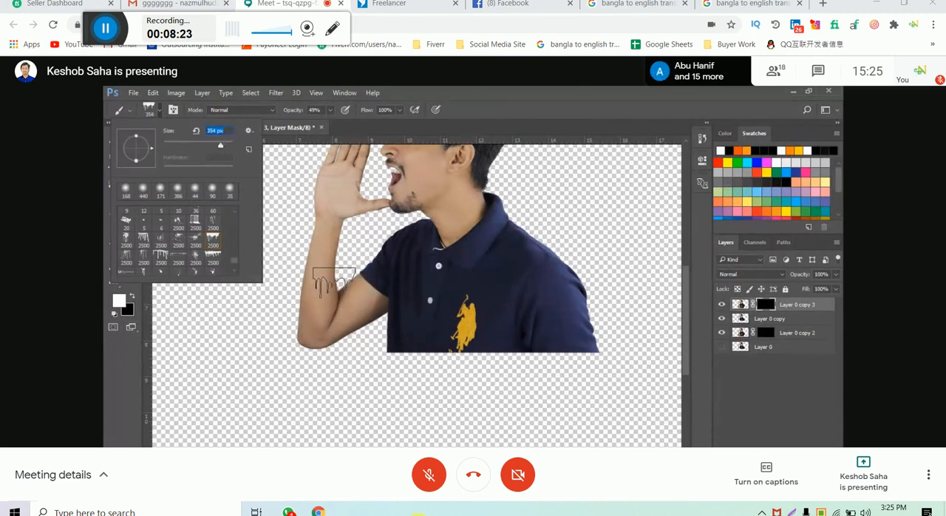
key("bracketright")
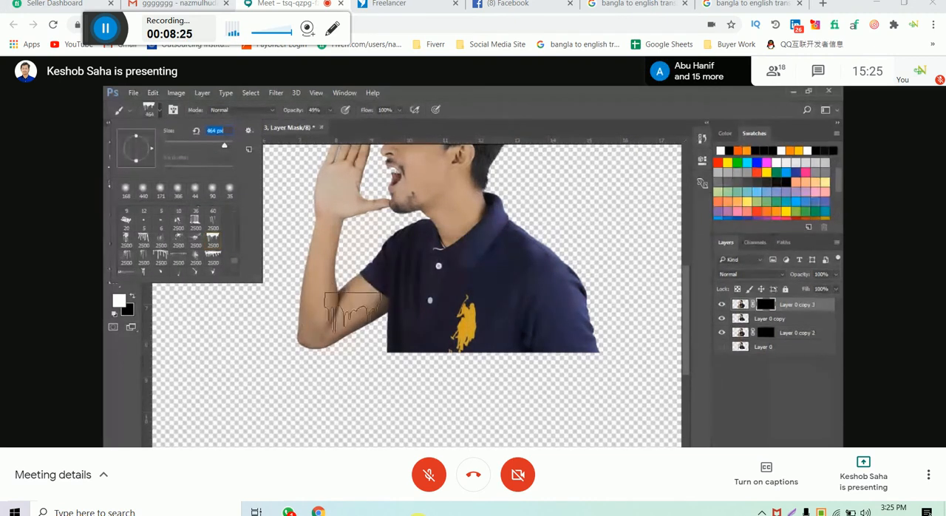
left_click(559, 133)
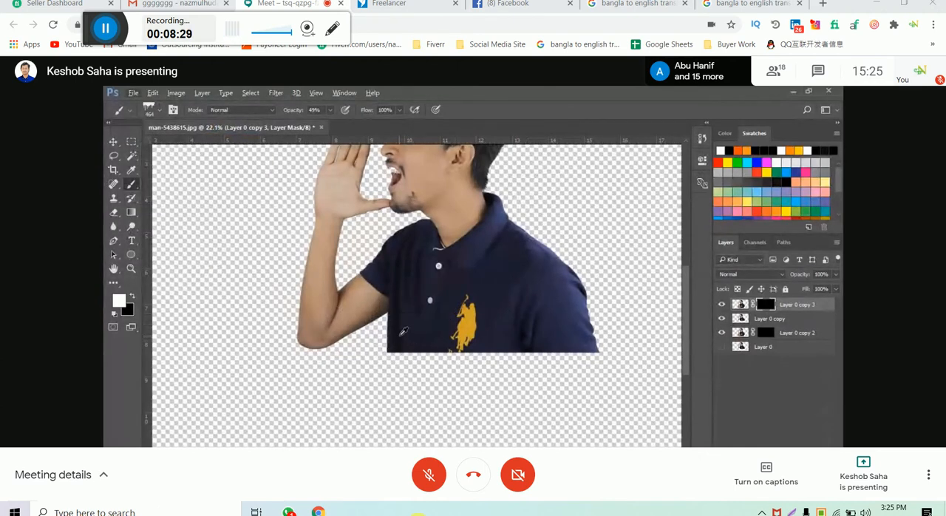
mouse_move(395, 342)
left_mouse_down()
mouse_move(446, 324)
mouse_move(432, 319)
left_mouse_up()
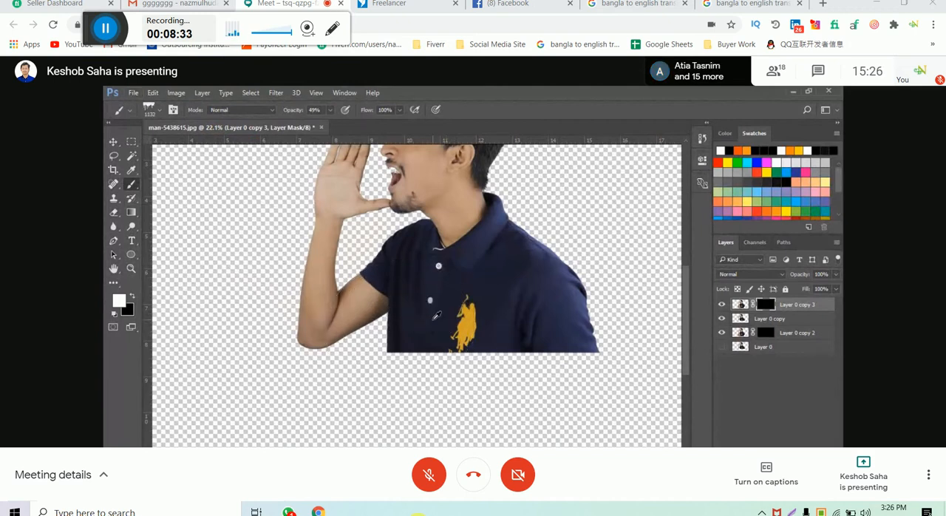
- Stamp the drip brush below the elbow on Layer 0 copy 3's mask, undo it, and stamp it twice slightly higher
scroll(348, 377, "up", 4)
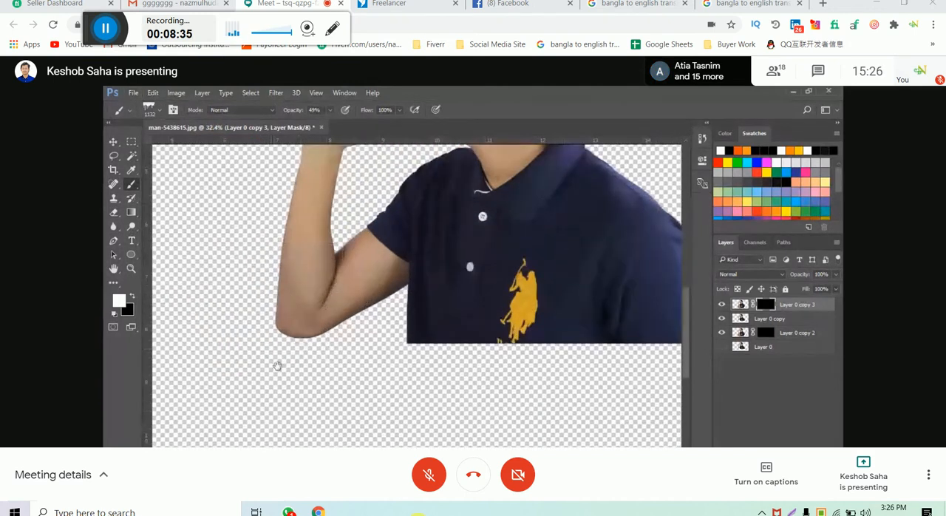
left_click_drag(278, 366, 332, 346)
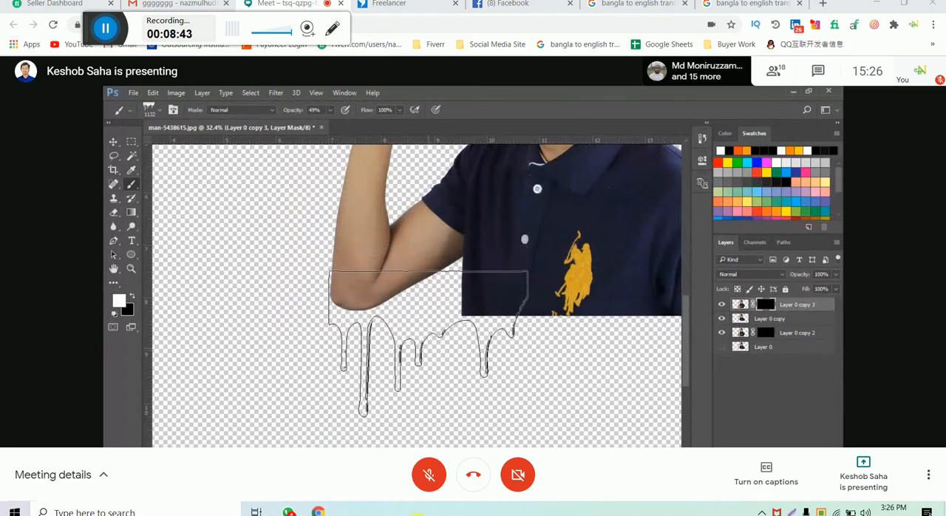
left_click(428, 343)
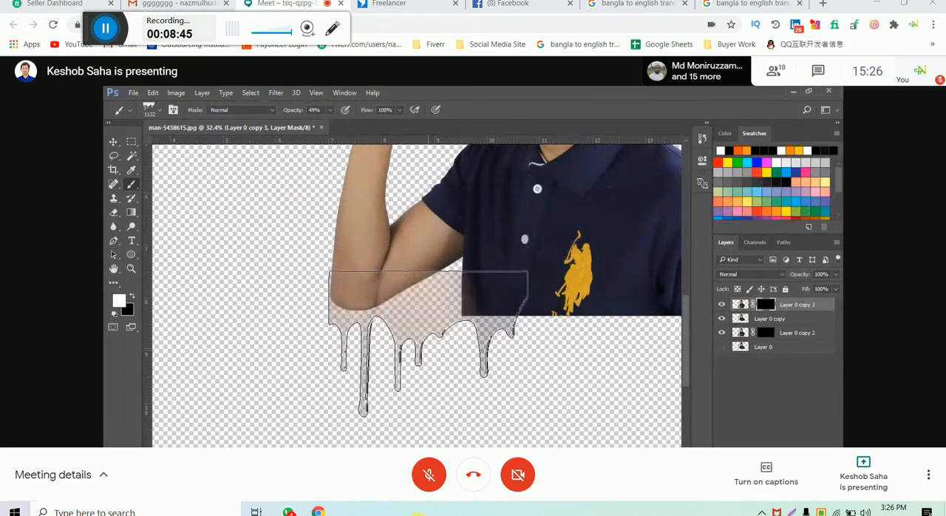
key("ctrl+z")
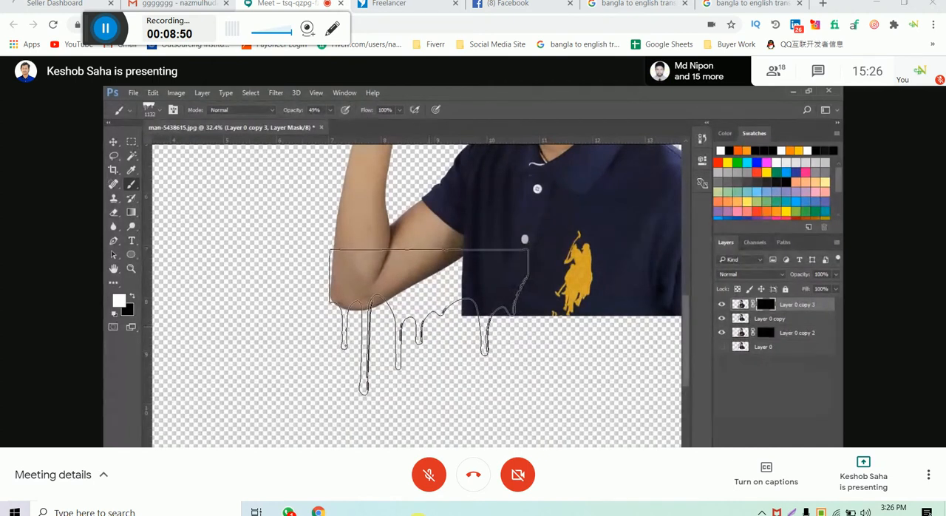
left_click(428, 322)
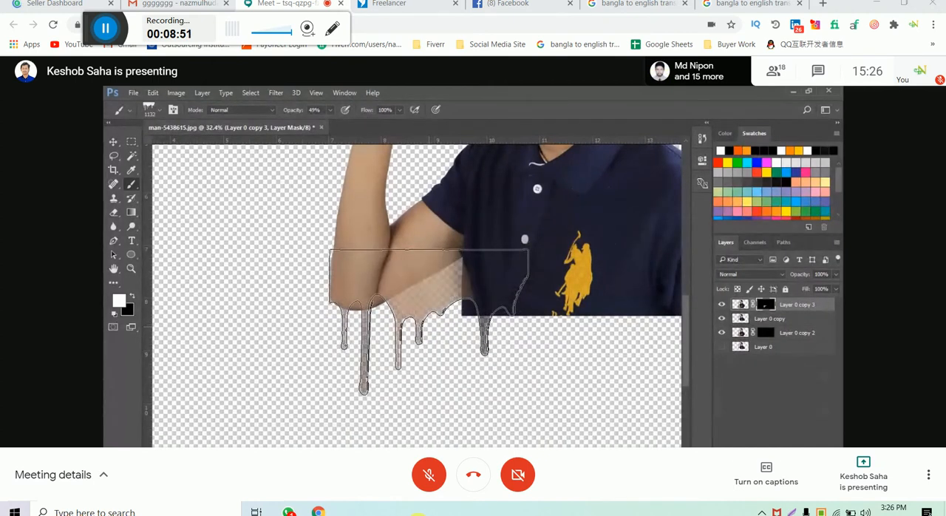
left_click(429, 323)
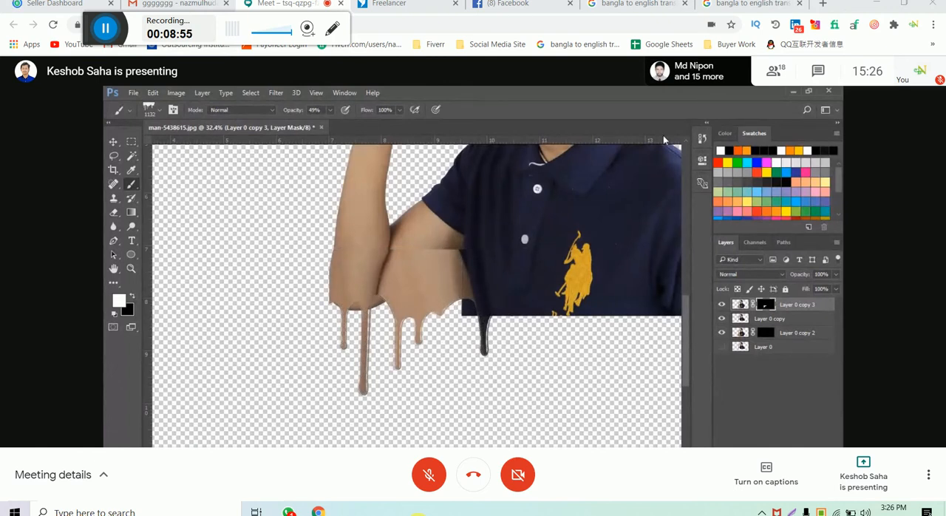
- Undo the drip brush stamps on Layer 0 copy 3's mask
key("ctrl+alt+z")
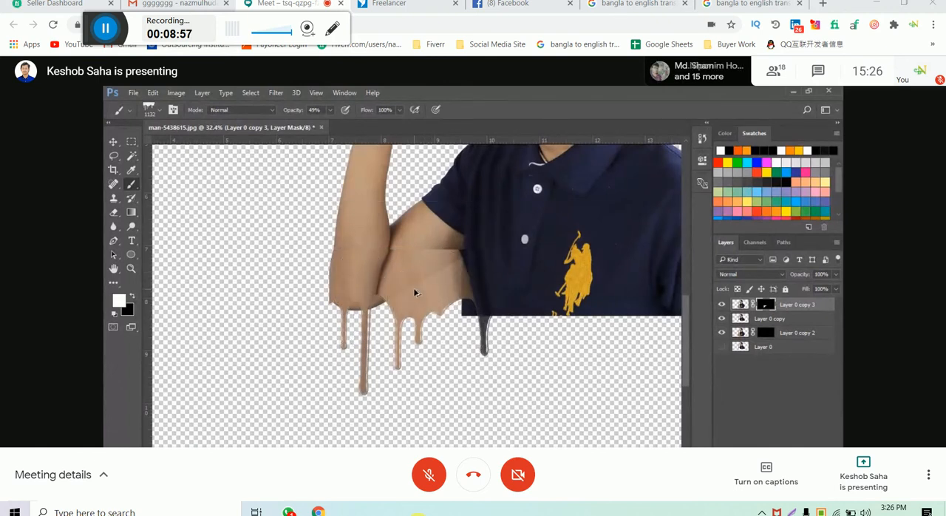
key("ctrl+alt+z")
key("ctrl+alt+z")
key("ctrl+alt+z")
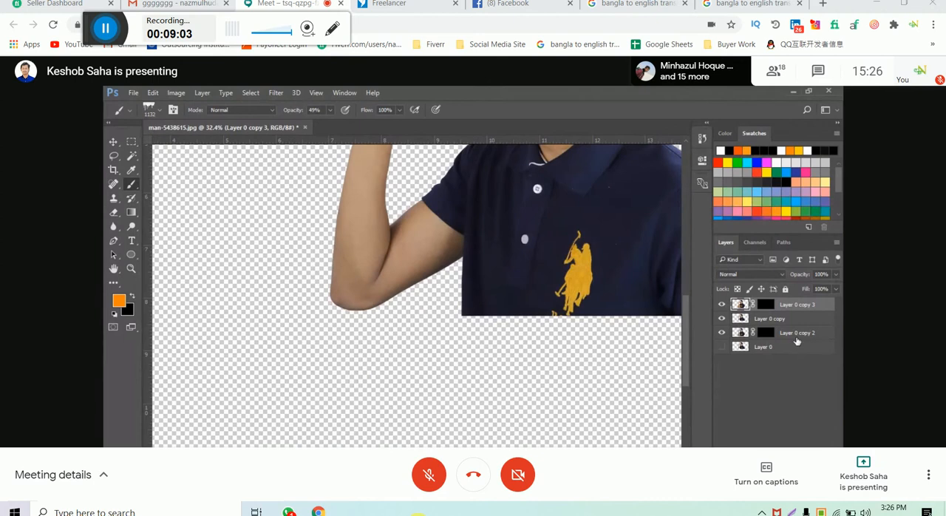
- Stamp the 1132 px drip brush repeatedly in white below the elbow on Layer 0 copy 3's mask, building up drips at two heights
left_click(765, 304)
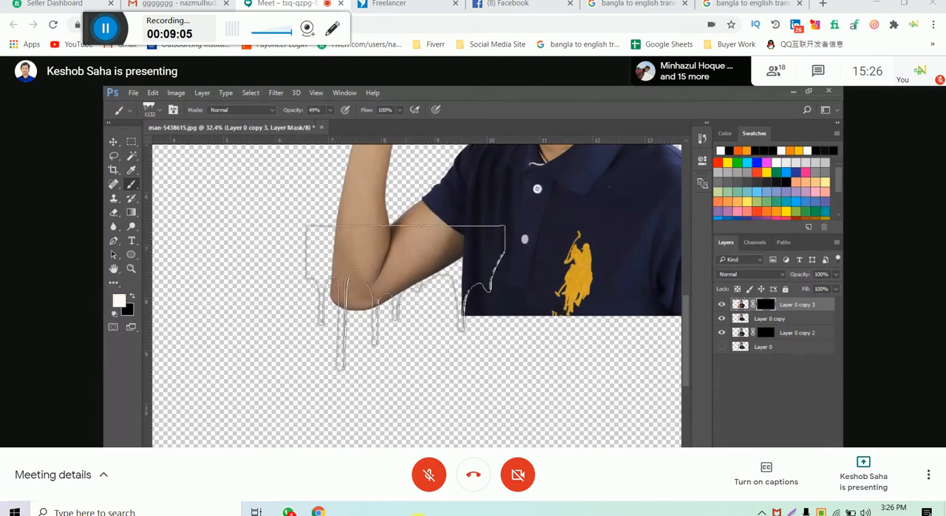
left_click(419, 323)
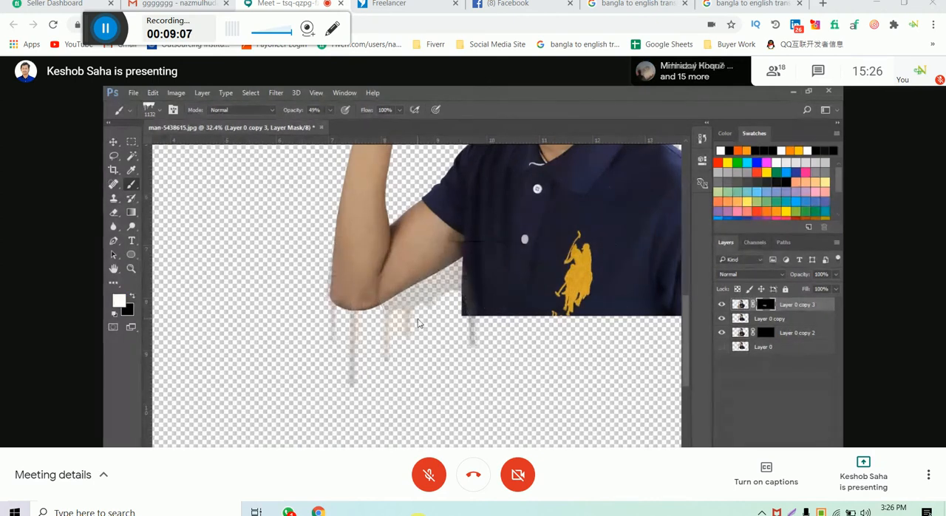
left_click(418, 322)
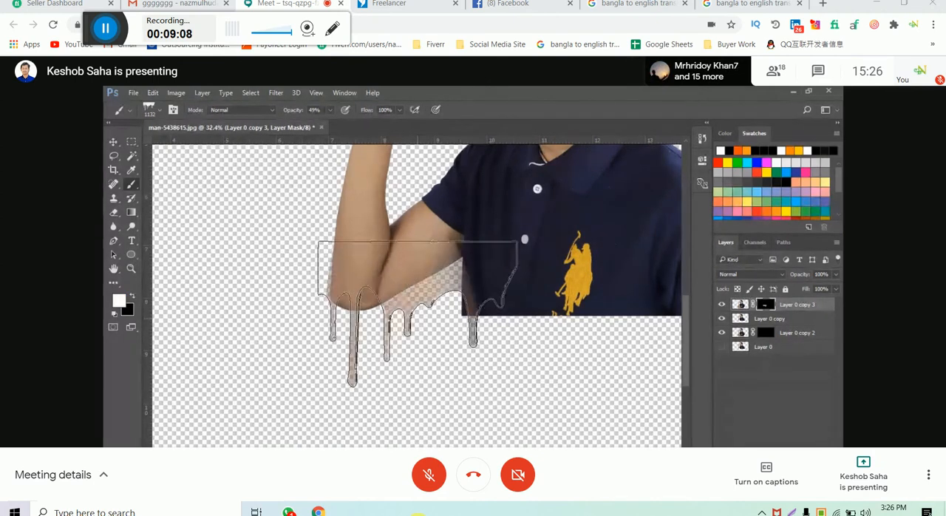
left_click(418, 321)
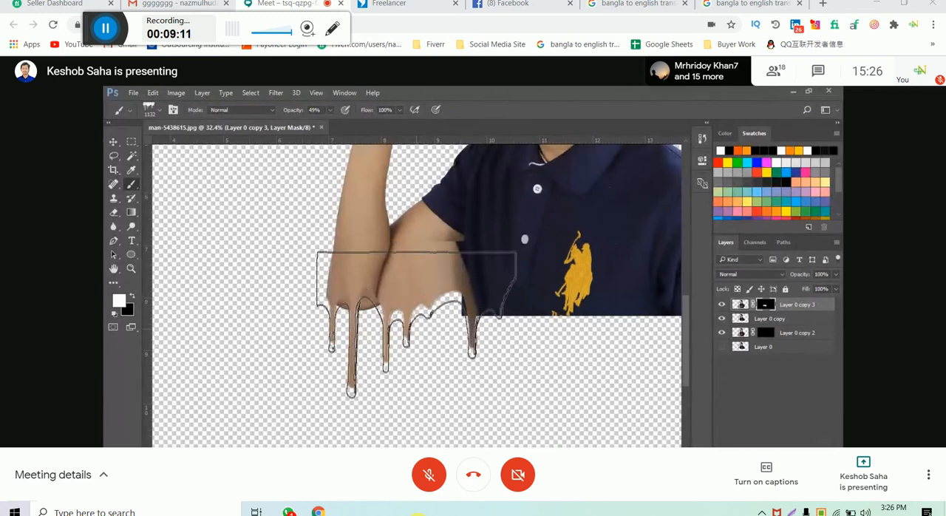
left_click(419, 349)
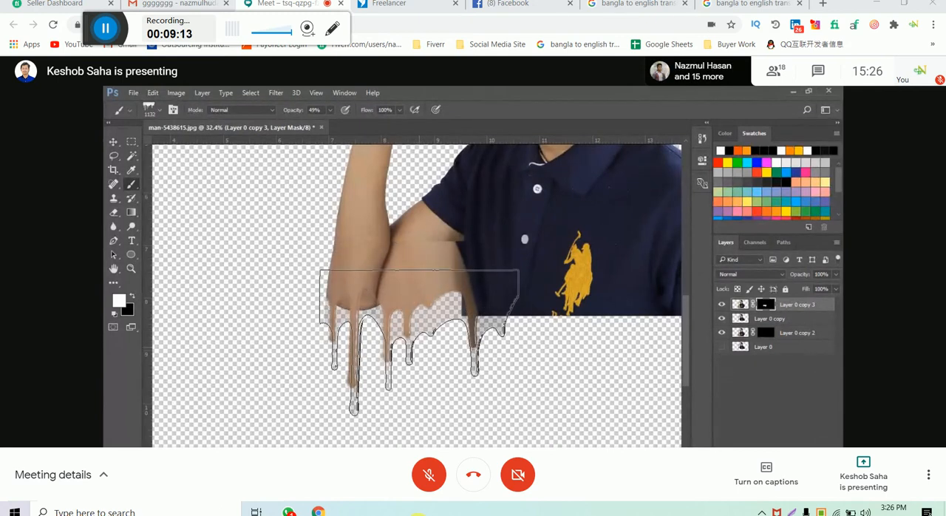
left_click(419, 349)
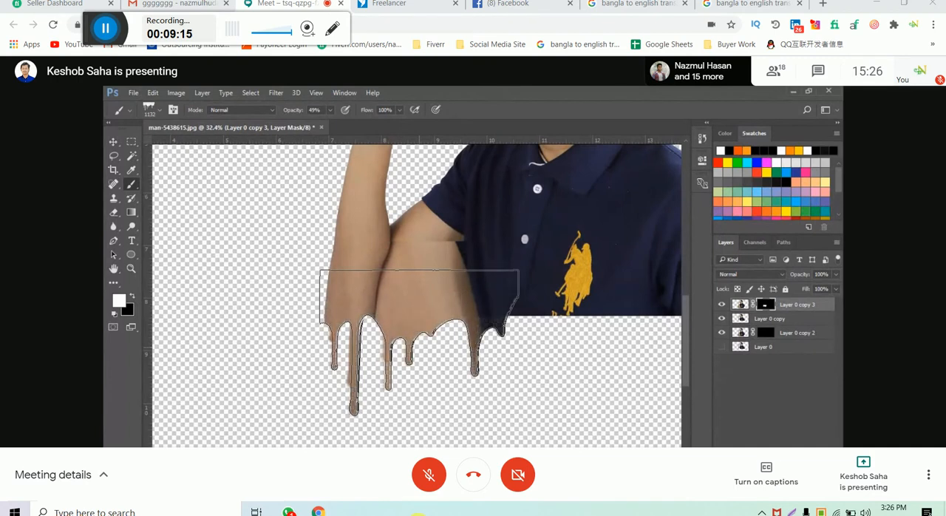
left_click_drag(538, 329, 493, 307)
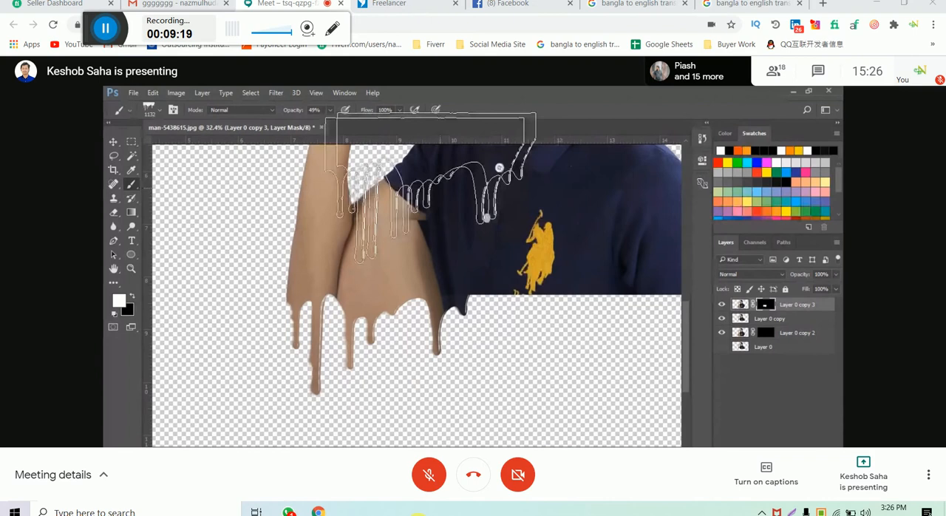
scroll(362, 222, "up", 10)
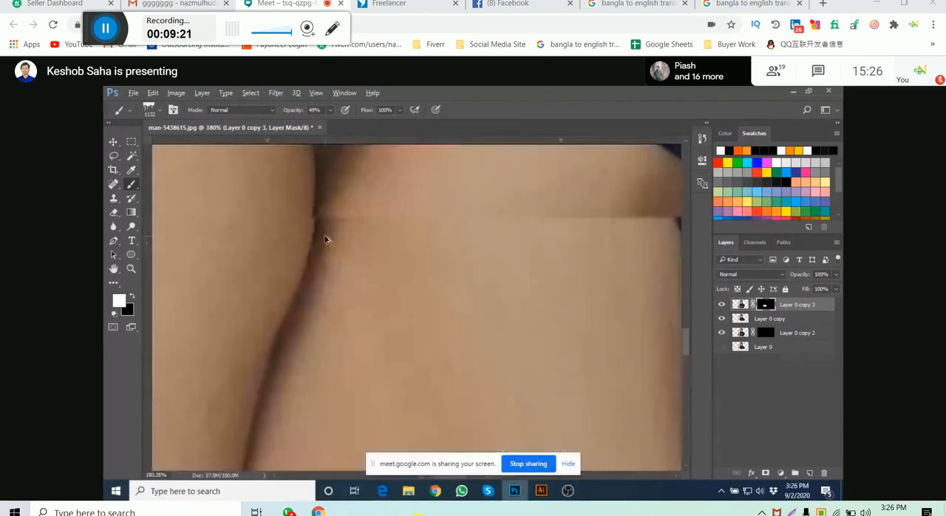
scroll(325, 239, "down", 6)
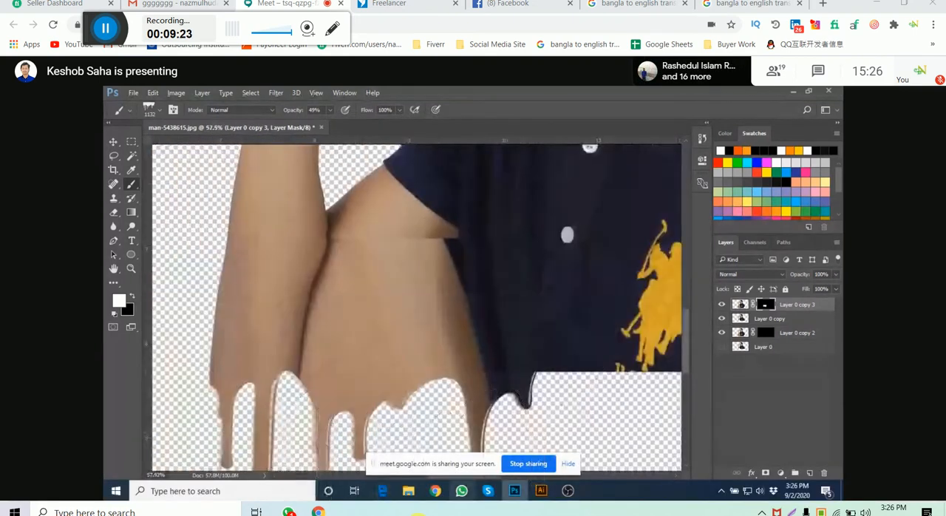
- Switch to the Google Meet call in Chrome to check the participant list, and return to Photoshop
mouse_move(435, 493)
left_click(395, 428)
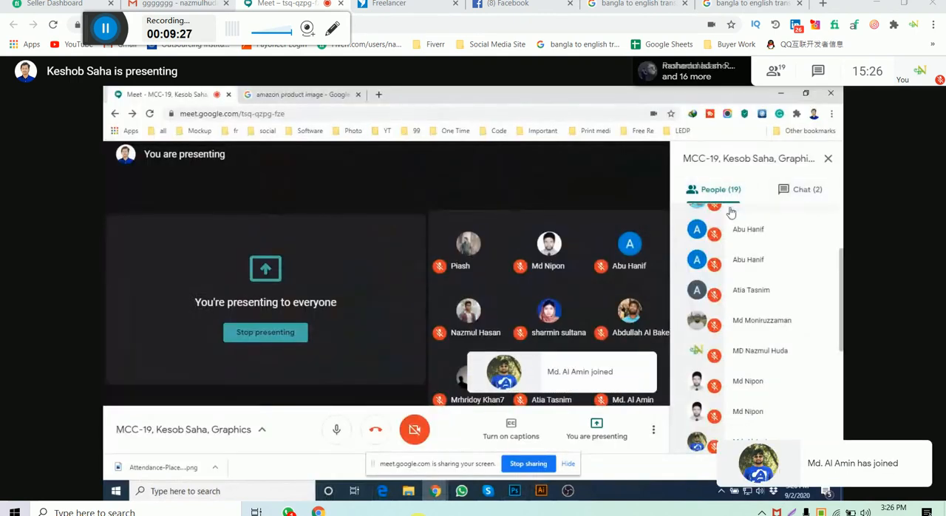
left_click(516, 492)
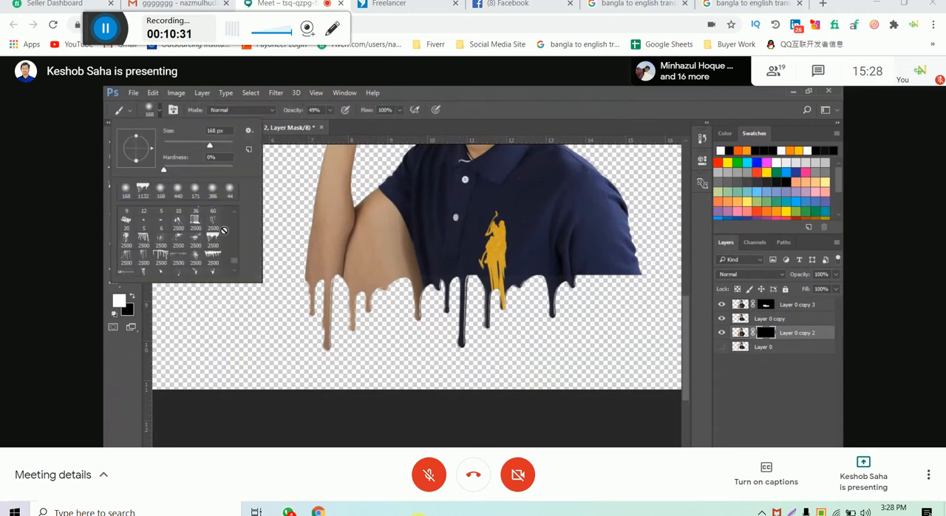
- Choose the 273 px single-drip brush at the end of the presets and enlarge it to 610 px
scroll(221, 248, "down", 3)
scroll(218, 255, "down", 1)
left_click(143, 267)
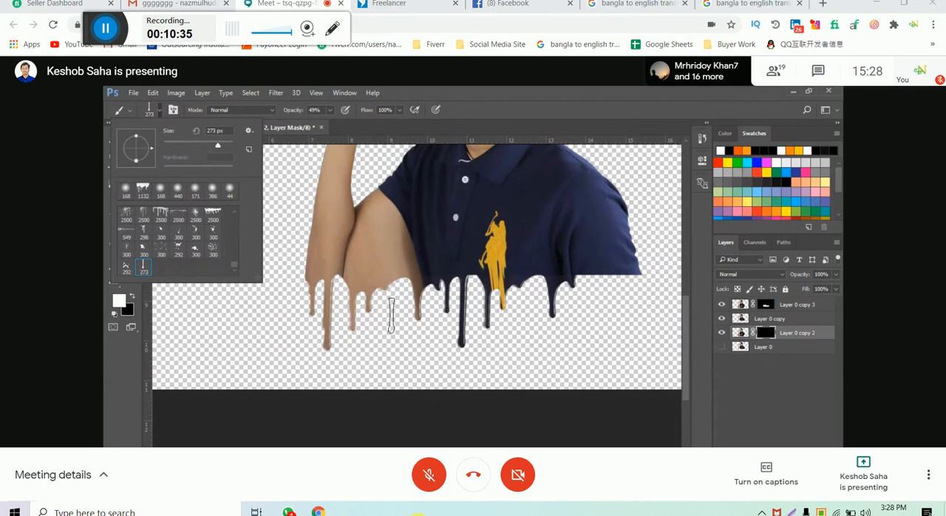
left_click(540, 123)
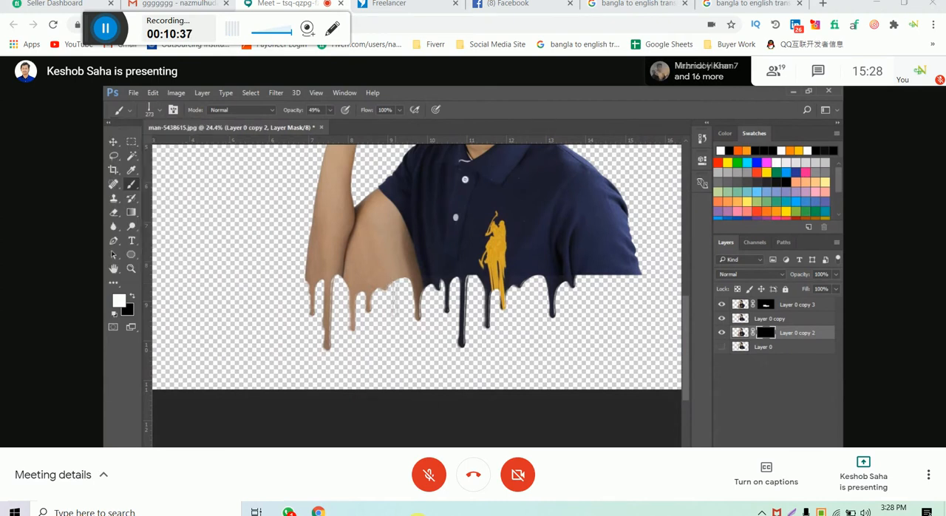
mouse_move(395, 303)
left_mouse_down()
mouse_move(407, 300)
mouse_move(402, 306)
left_mouse_up()
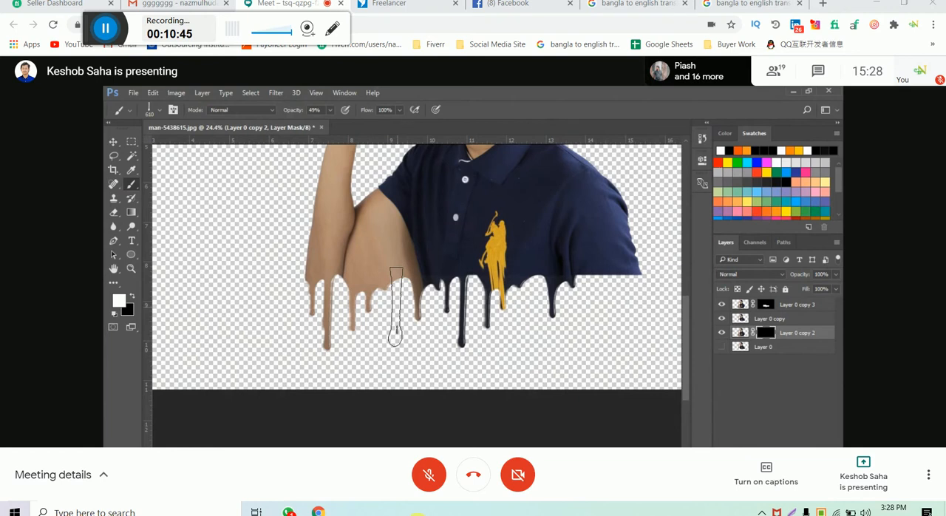
- Target Layer 0 copy 2's image instead of its mask and return to the Brush tool
scroll(395, 307, "up", 2)
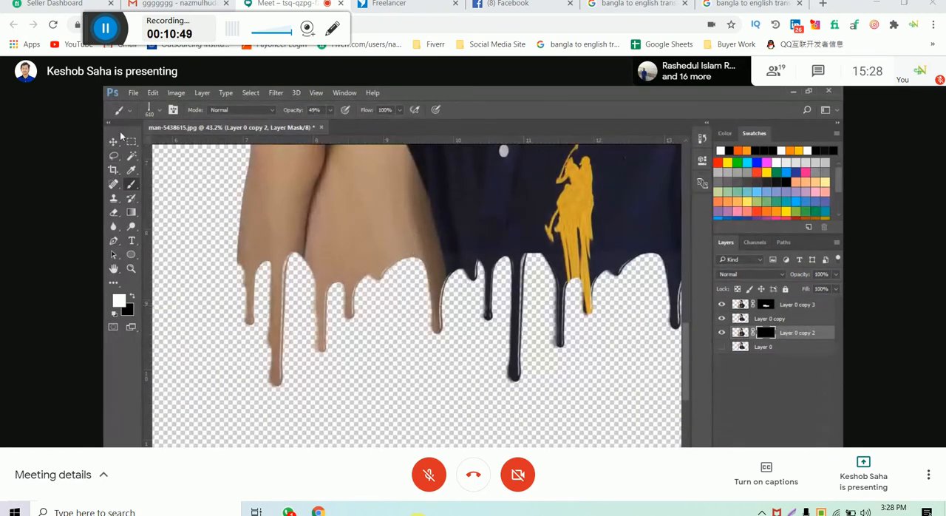
left_click(115, 140)
left_click(765, 333)
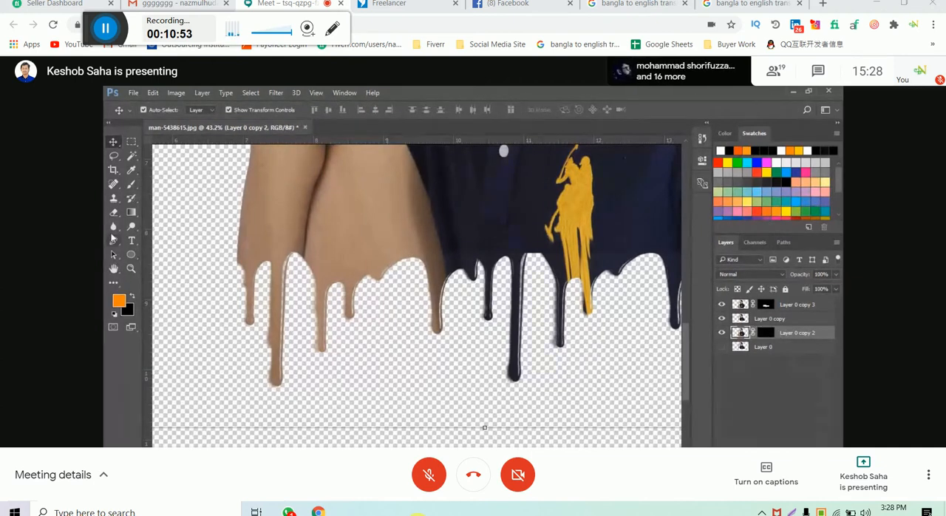
left_click(130, 184)
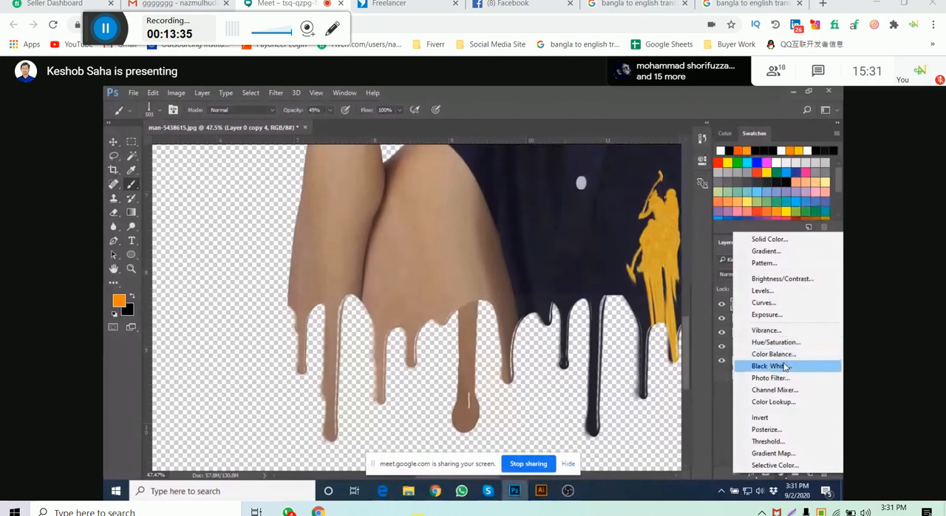
- Add a Curves adjustment layer above Layer 0 copy 4, place a point mid-curve, and close its properties
left_click(794, 303)
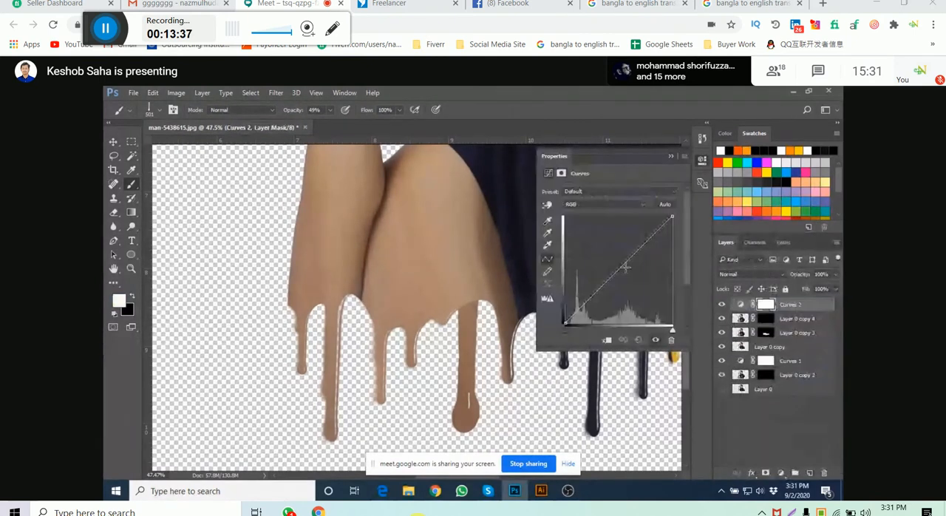
left_click_drag(623, 266, 622, 265)
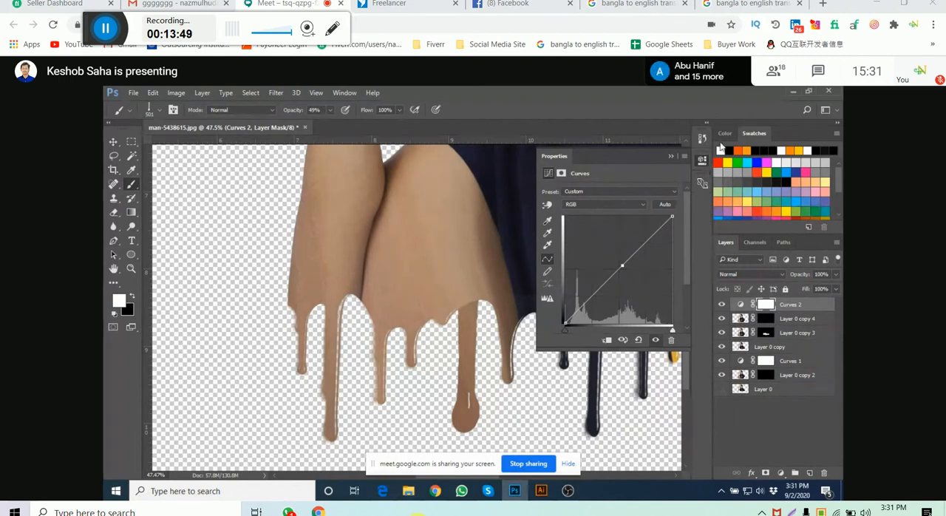
left_click(702, 160)
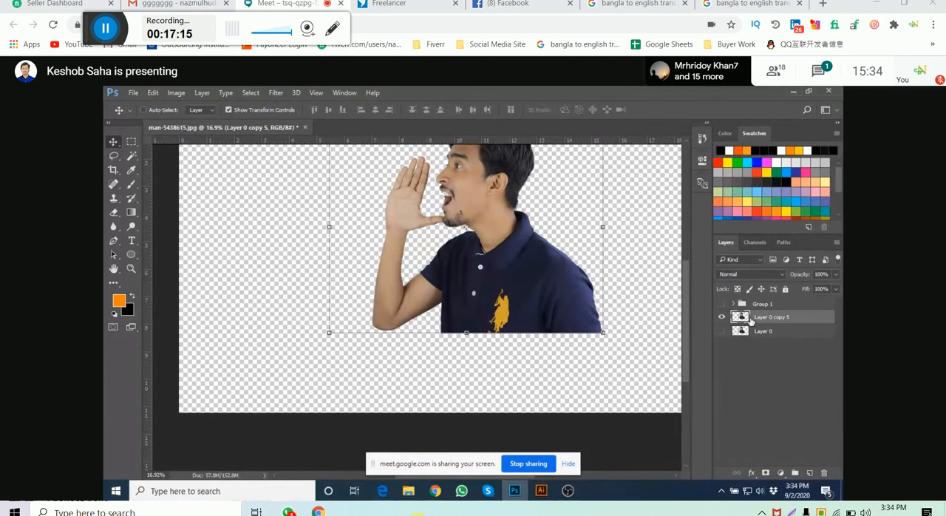
- Duplicate Layer 0 copy 5 twice
scroll(445, 292, "up", 1)
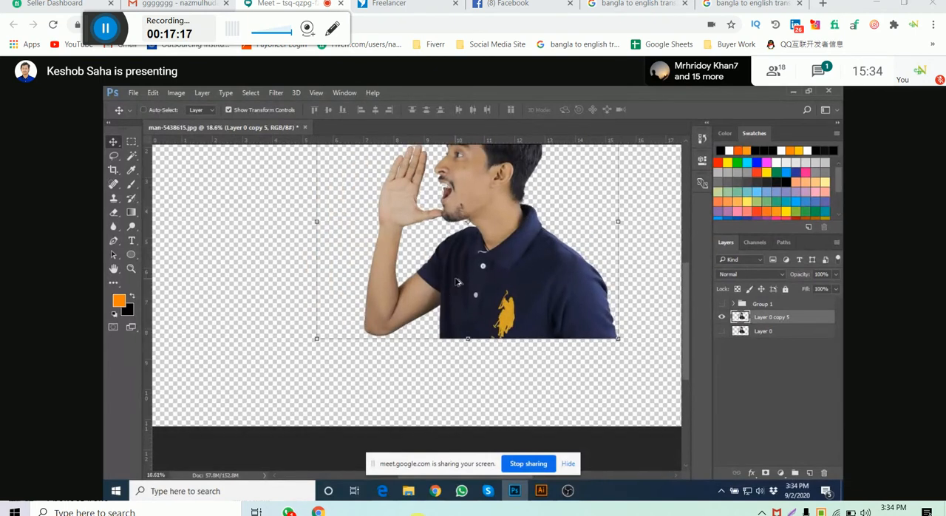
scroll(457, 281, "up", 1)
key("ctrl+j")
key("ctrl+j")
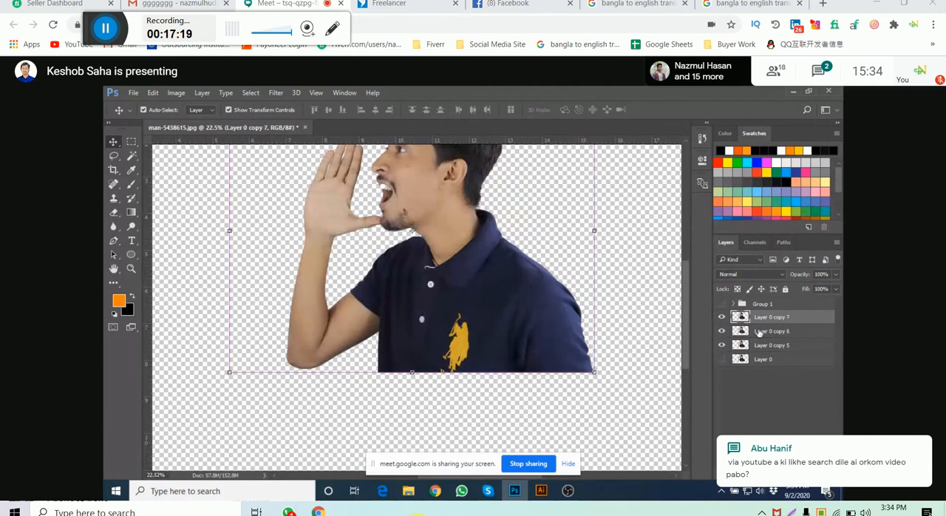
- Open the Liquify filter on Layer 0 copy 7 and bring the raised forearm into view
scroll(416, 303, "up", 2)
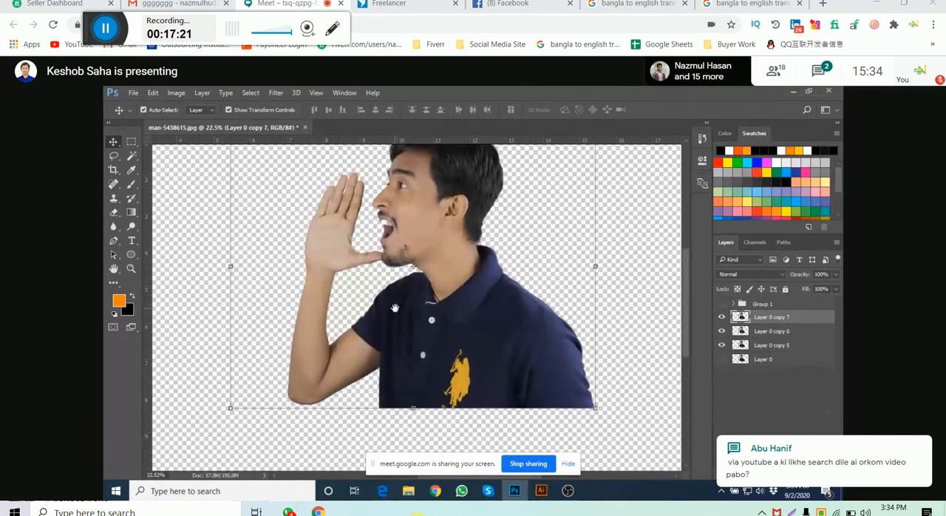
scroll(395, 307, "down", 1)
left_click(276, 92)
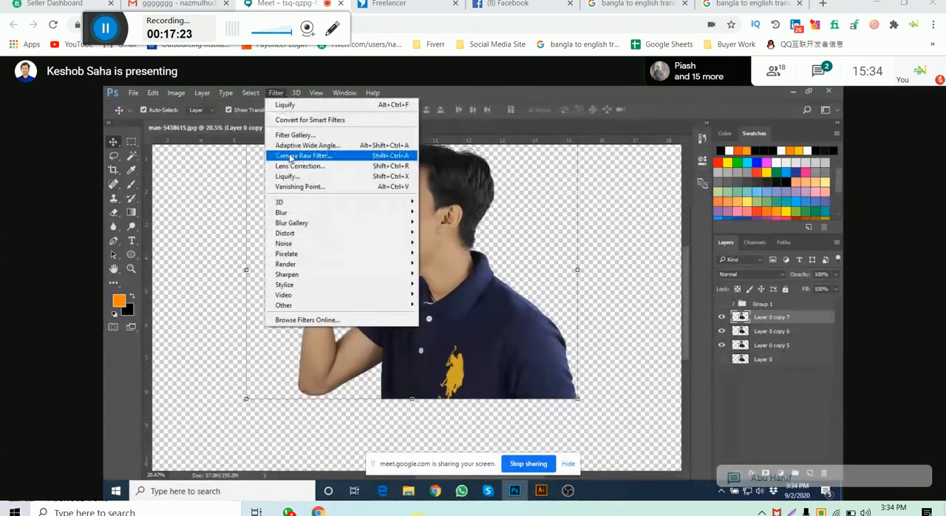
left_click(299, 177)
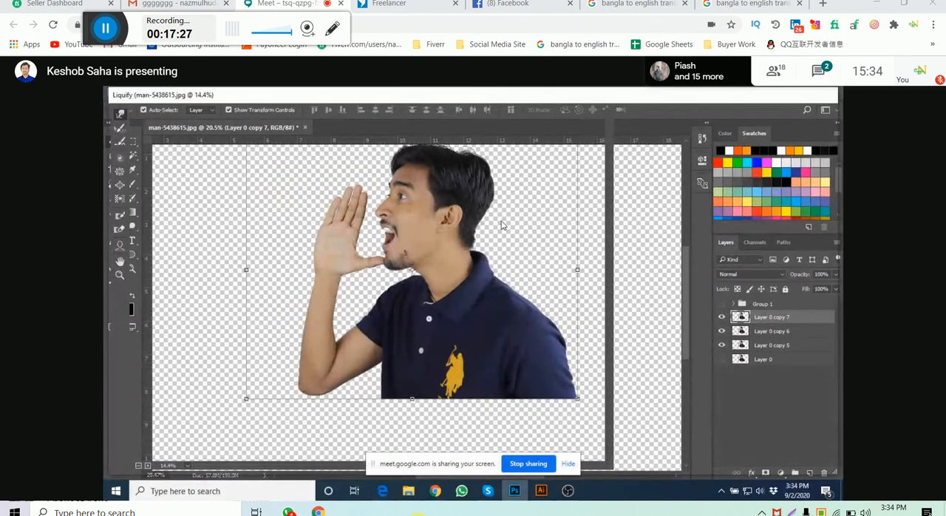
scroll(289, 281, "up", 4)
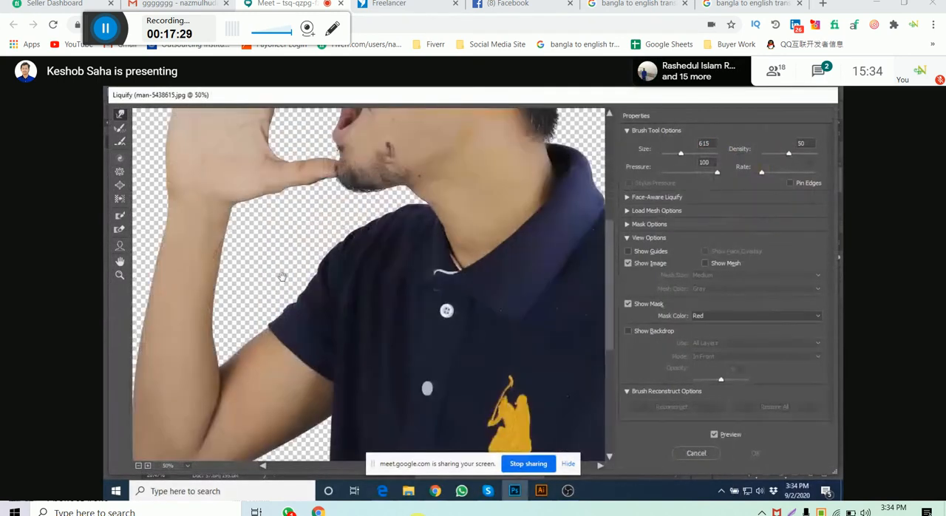
left_click_drag(282, 276, 421, 256)
- Push the forearm's outer edge outward down to the elbow with the Forward Warp brush at size 395
mouse_move(343, 286)
left_mouse_down()
mouse_move(386, 274)
mouse_move(306, 272)
left_mouse_up()
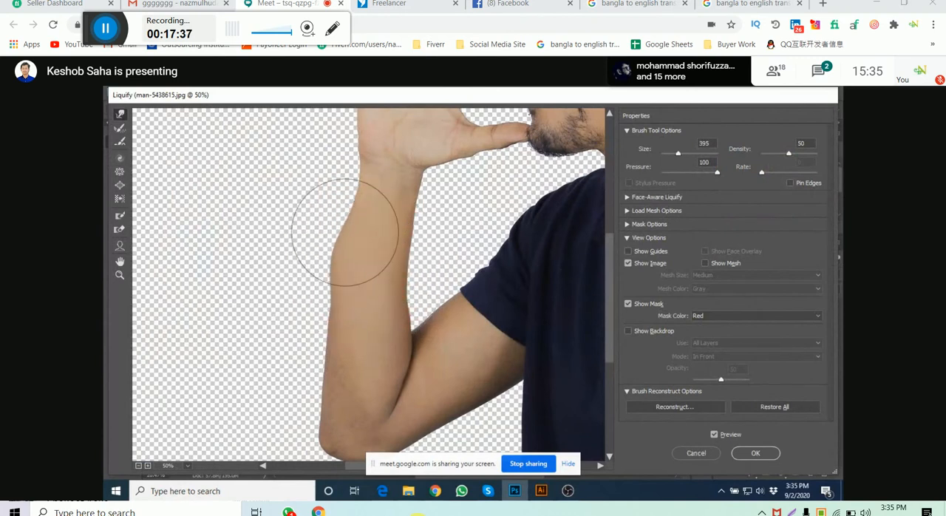
mouse_move(345, 222)
left_mouse_down()
mouse_move(352, 185)
mouse_move(342, 184)
left_mouse_up()
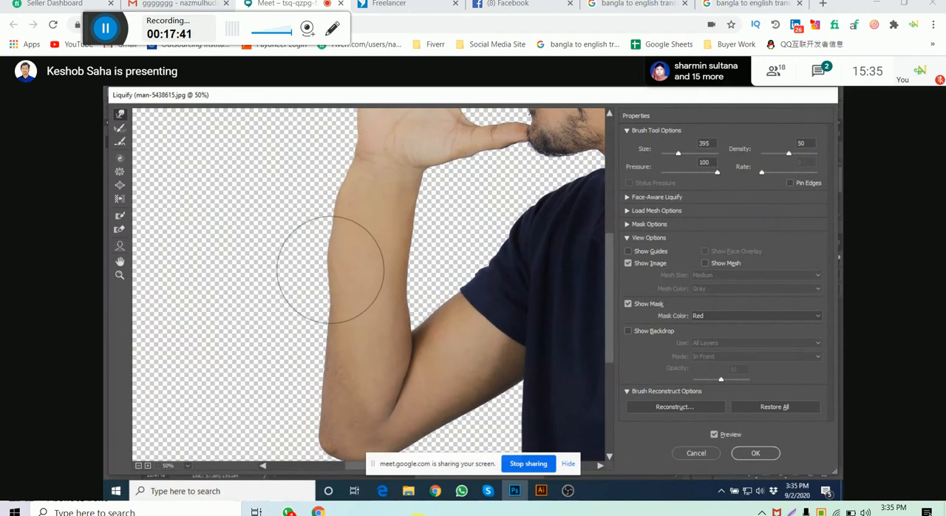
left_click_drag(337, 309, 321, 314)
left_click_drag(330, 346, 318, 355)
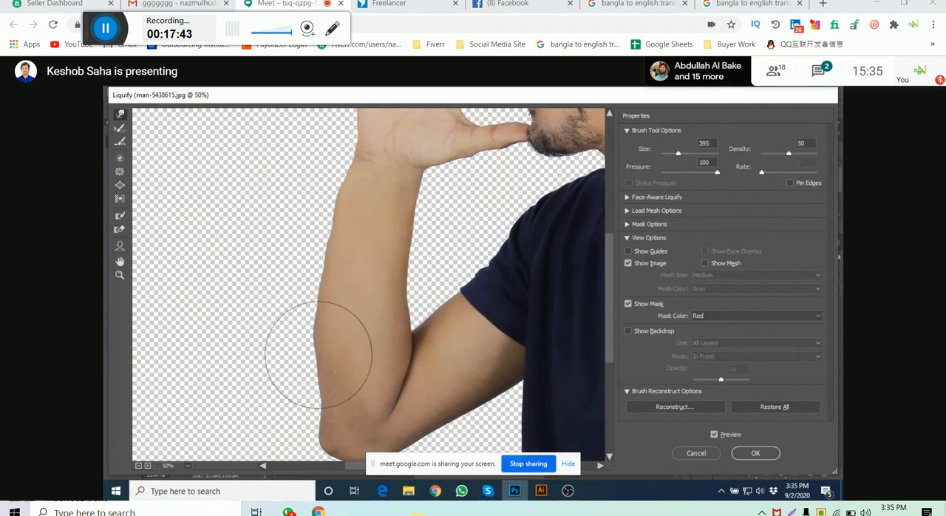
mouse_move(329, 399)
left_mouse_down()
mouse_move(323, 386)
mouse_move(303, 422)
left_mouse_up()
- Push the elbow's underside and the upper arm's lower edge outward with the Forward Warp brush
key("space")
left_click_drag(340, 379, 356, 290)
mouse_move(320, 363)
left_mouse_down()
mouse_move(326, 390)
mouse_move(324, 360)
mouse_move(315, 378)
mouse_move(332, 361)
mouse_move(349, 376)
mouse_move(382, 374)
mouse_move(387, 391)
mouse_move(411, 353)
mouse_move(416, 361)
mouse_move(447, 347)
mouse_move(452, 360)
mouse_move(460, 339)
mouse_move(474, 341)
mouse_move(507, 316)
mouse_move(513, 326)
mouse_move(522, 306)
left_mouse_up()
mouse_move(456, 357)
left_mouse_down()
mouse_move(463, 365)
mouse_move(432, 391)
left_mouse_up()
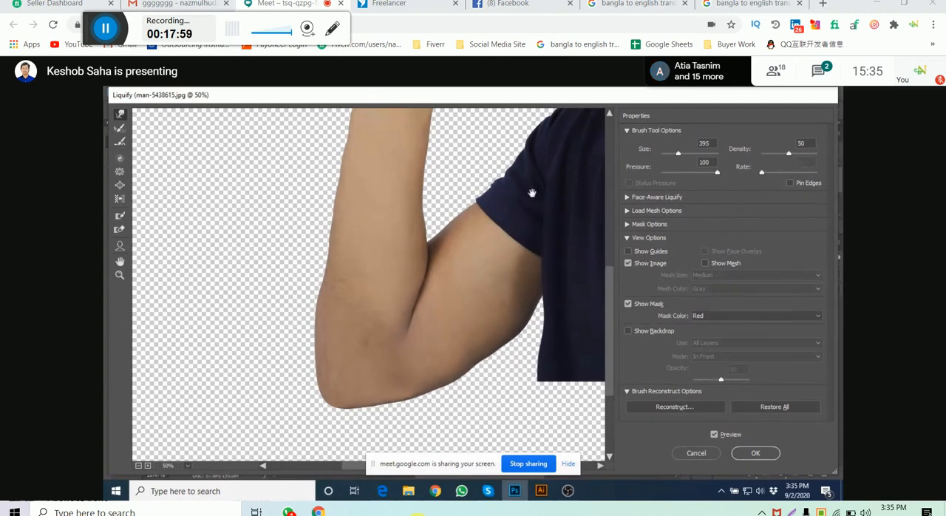
- Push the forearm's outer edge outward up to the wrist and its inner edge toward the upper arm down to the elbow crease
left_click_drag(531, 192, 582, 228)
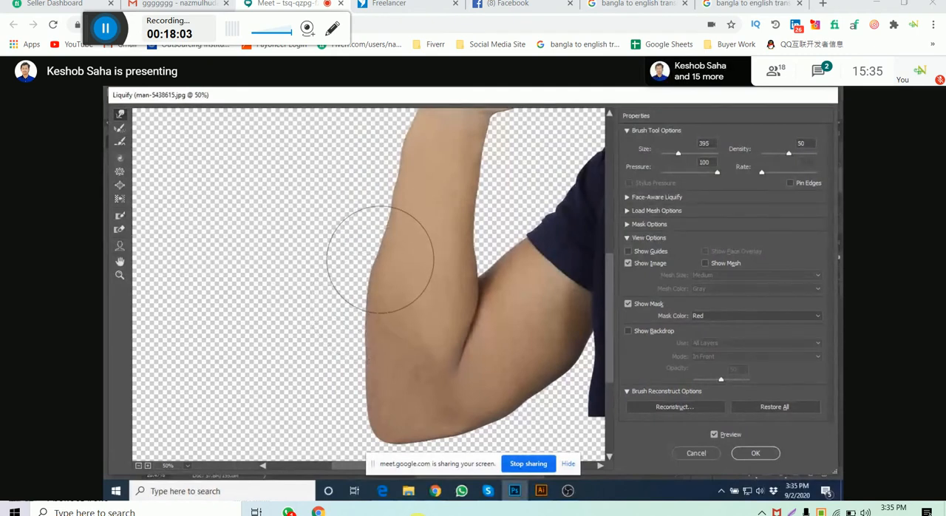
mouse_move(393, 233)
left_mouse_down()
mouse_move(383, 234)
mouse_move(395, 214)
left_mouse_up()
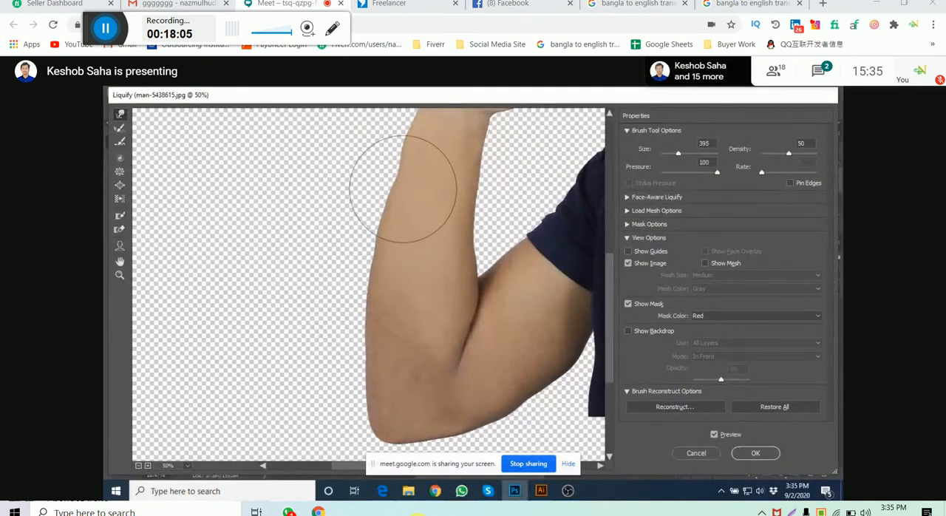
left_click_drag(396, 169, 397, 222)
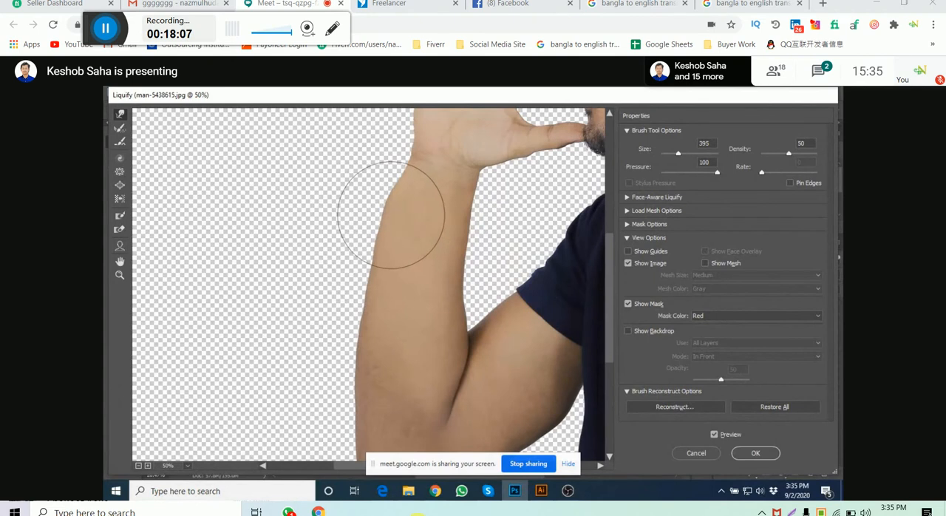
left_click_drag(406, 187, 401, 161)
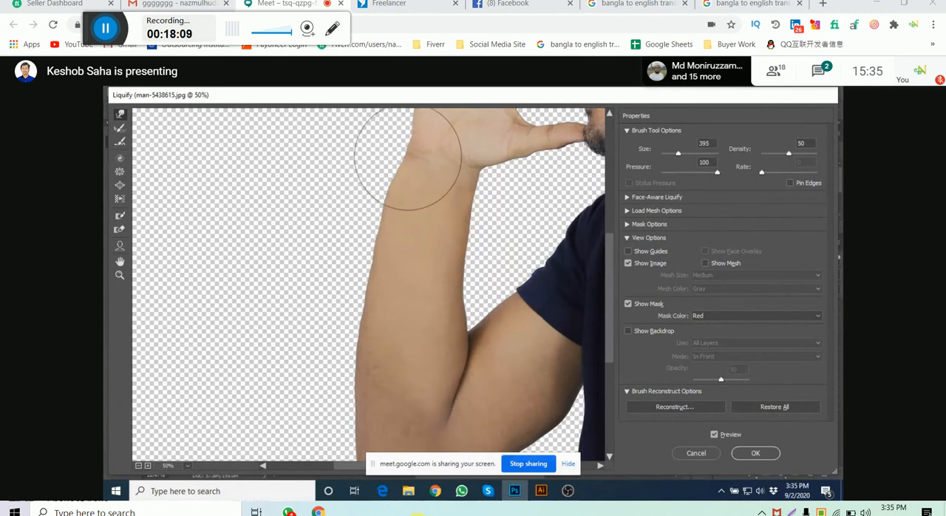
mouse_move(450, 184)
left_mouse_down()
mouse_move(469, 207)
mouse_move(492, 189)
left_mouse_up()
mouse_move(469, 219)
left_mouse_down()
mouse_move(467, 245)
mouse_move(478, 257)
mouse_move(464, 316)
mouse_move(477, 322)
mouse_move(479, 342)
mouse_move(460, 356)
mouse_move(467, 363)
mouse_move(452, 405)
left_mouse_up()
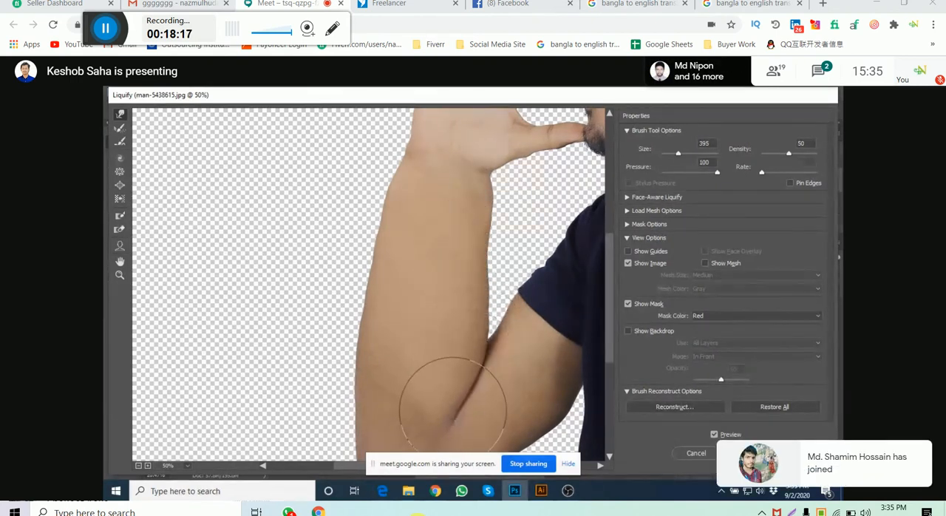
- Push the elbow's rounded end further down with the Forward Warp brush and apply the Liquify filter
scroll(449, 403, "down", 2)
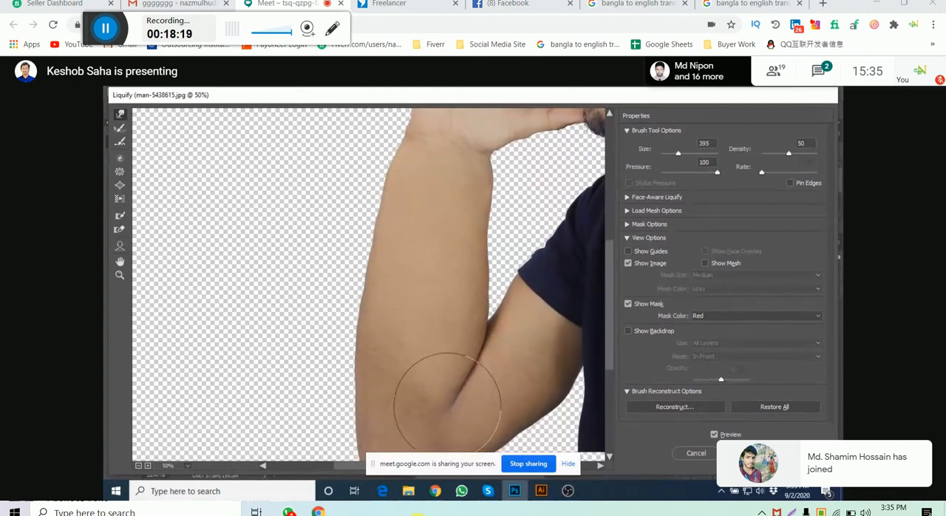
scroll(490, 312, "down", 6)
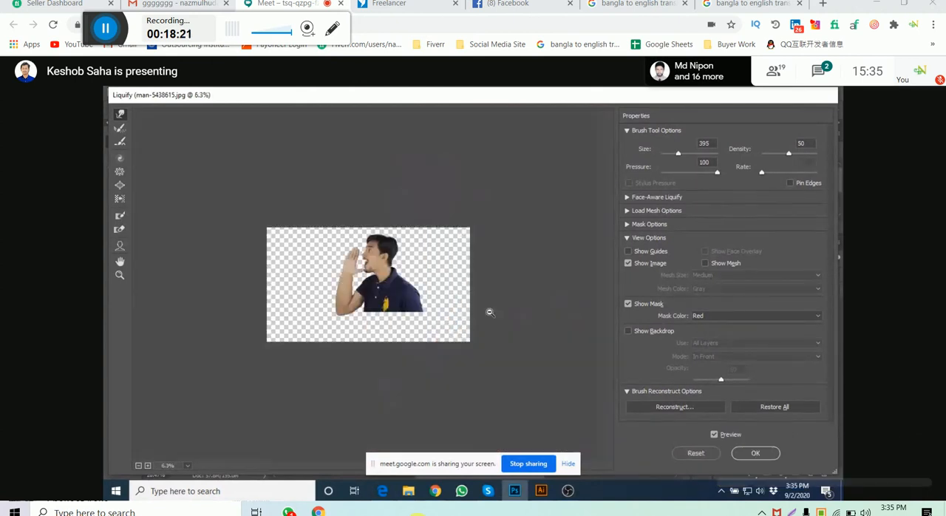
scroll(489, 312, "up", 5)
left_click_drag(384, 370, 407, 315)
mouse_move(323, 393)
left_mouse_down()
mouse_move(300, 395)
mouse_move(300, 406)
mouse_move(326, 399)
mouse_move(322, 413)
mouse_move(356, 393)
mouse_move(359, 408)
mouse_move(367, 389)
mouse_move(368, 409)
mouse_move(410, 359)
mouse_move(348, 422)
mouse_move(292, 408)
mouse_move(297, 425)
mouse_move(342, 430)
left_mouse_up()
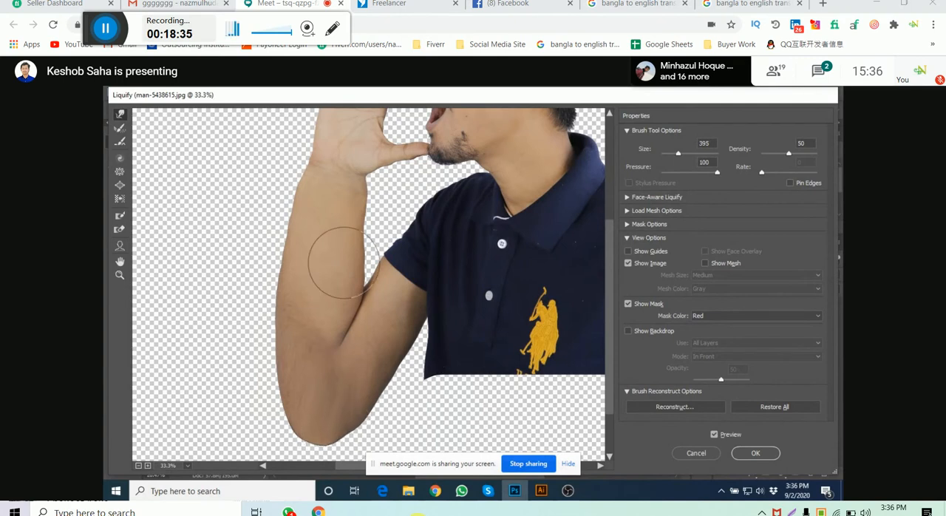
left_click_drag(356, 317, 360, 290)
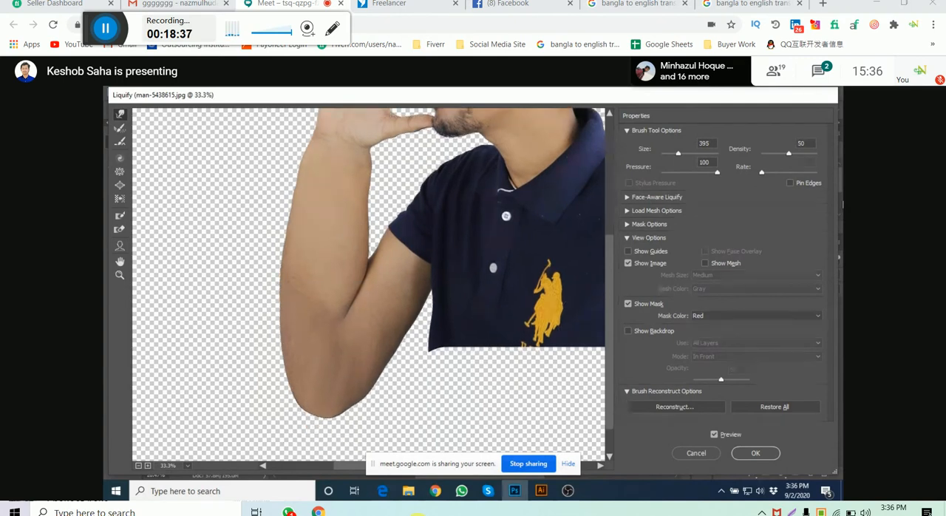
left_click(757, 453)
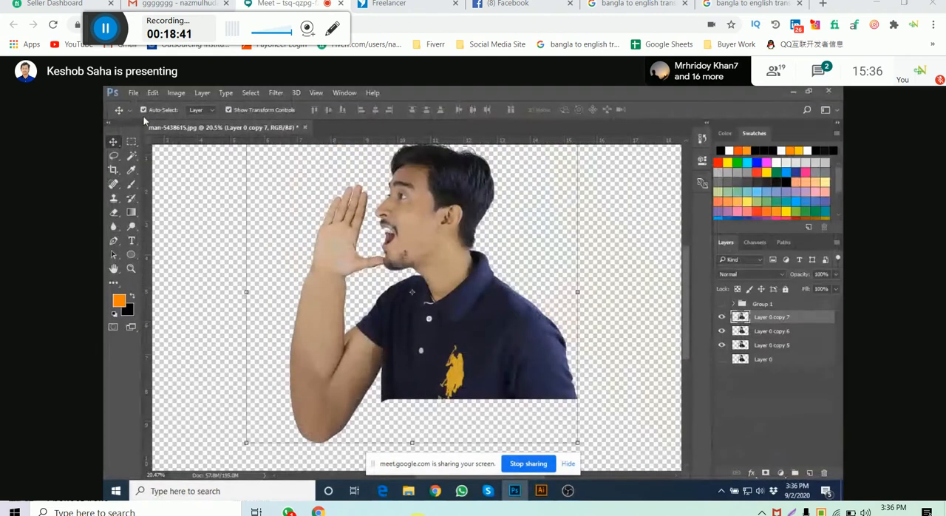
- Show only Layer 0 copy 7, add a layer mask to it and duplicate the masked layer
left_click(722, 345)
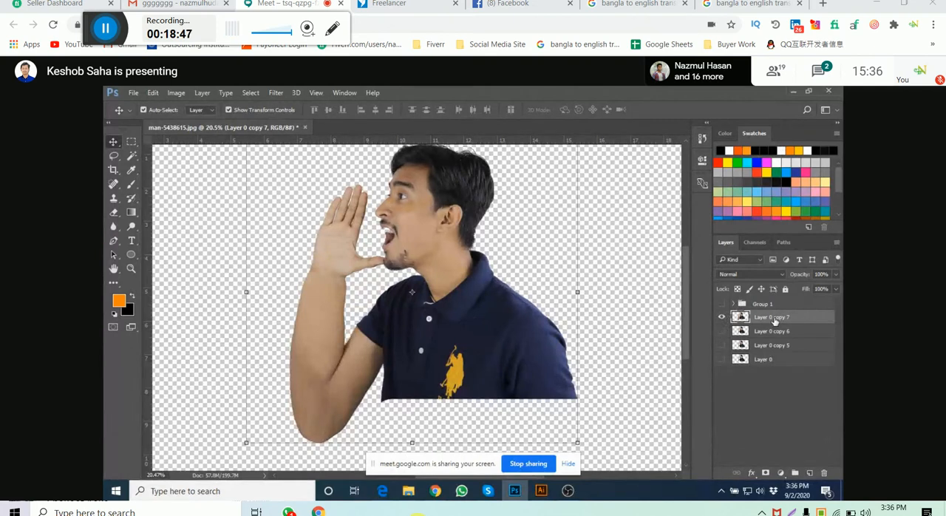
left_click(766, 473)
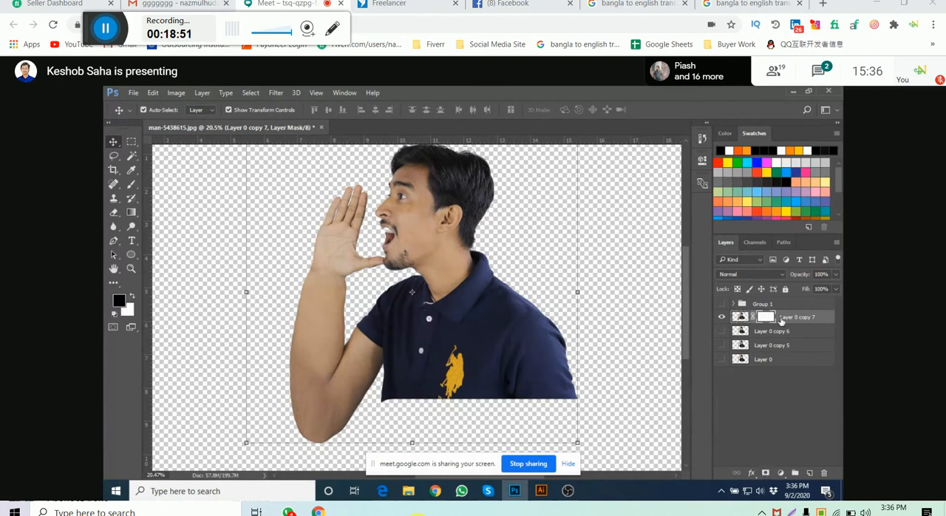
left_click(782, 320)
key("ctrl+j")
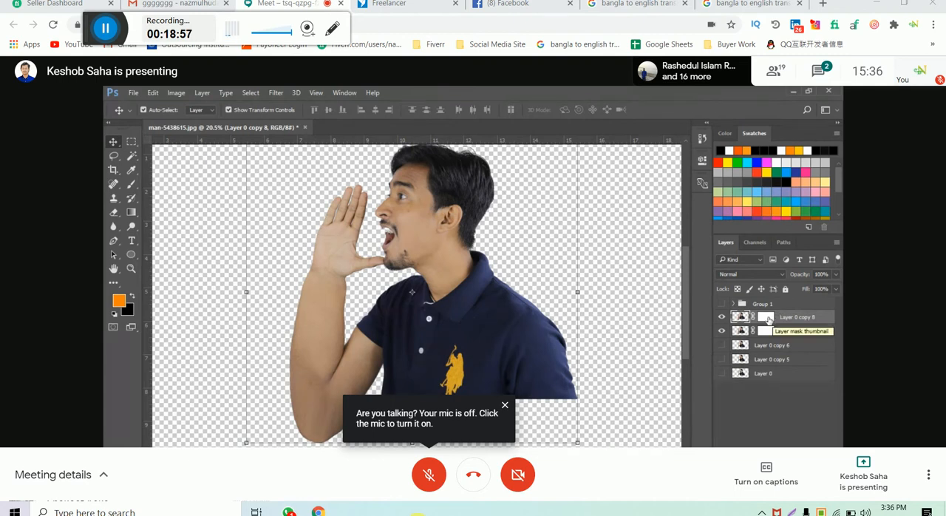
- Fill the masks of Layer 0 copy 8 and Layer 0 copy 7 with black and show Layer 0 copy 6
left_click(767, 318)
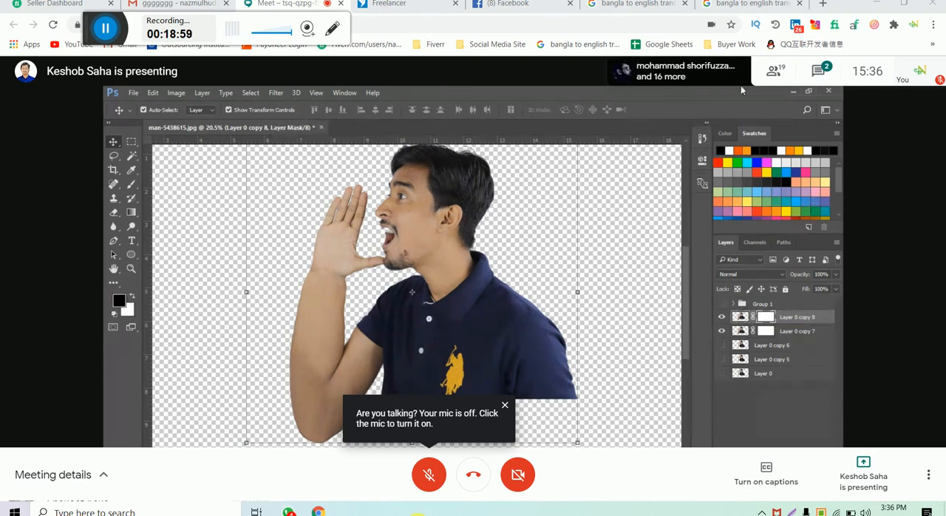
key("alt+BackSpace")
left_click(768, 331)
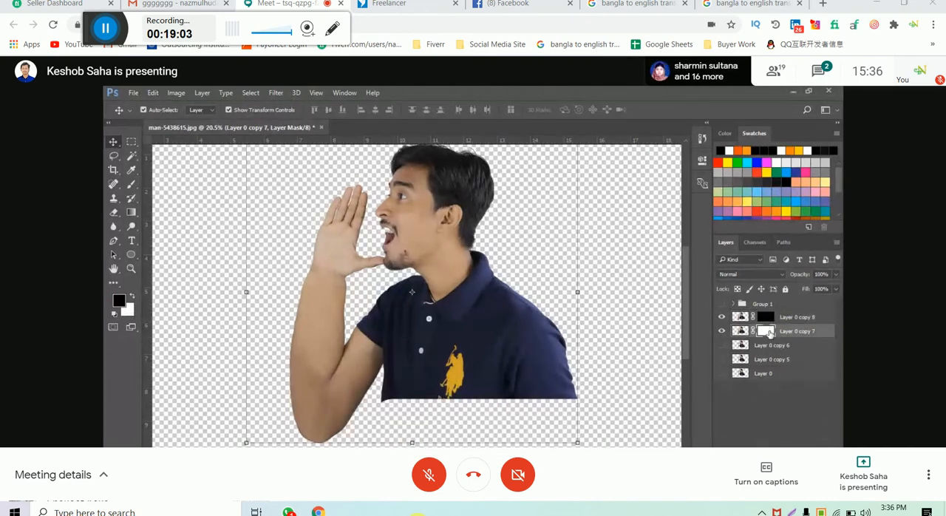
key("alt+BackSpace")
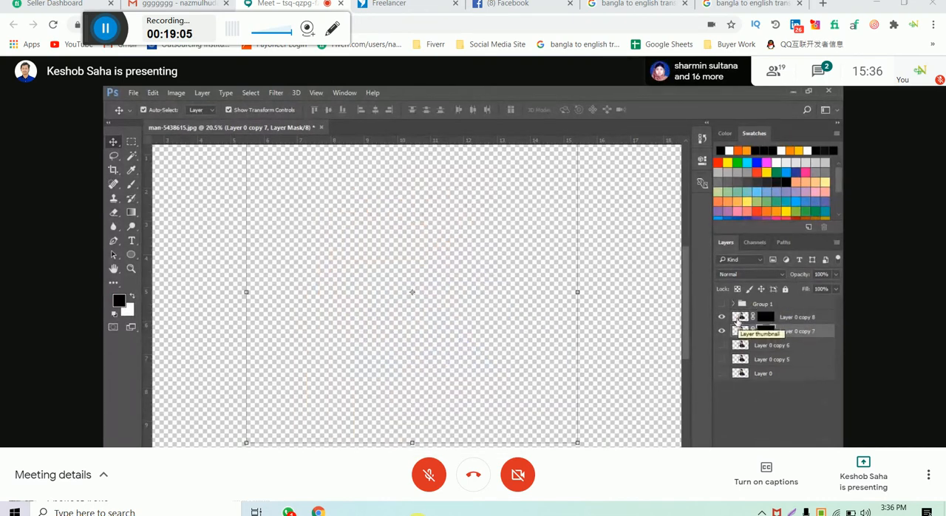
left_click(721, 345)
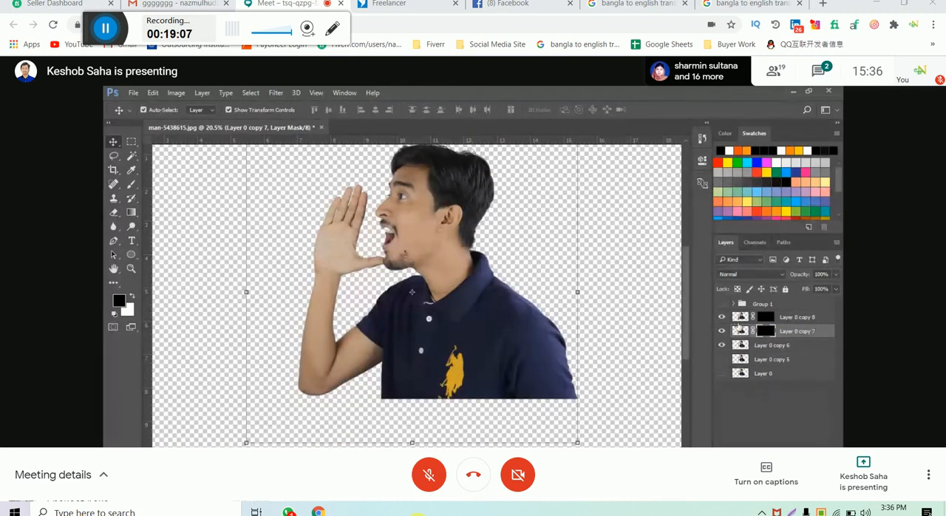
- Invert the black mask of Layer 0 copy 8 to white
left_click(766, 316)
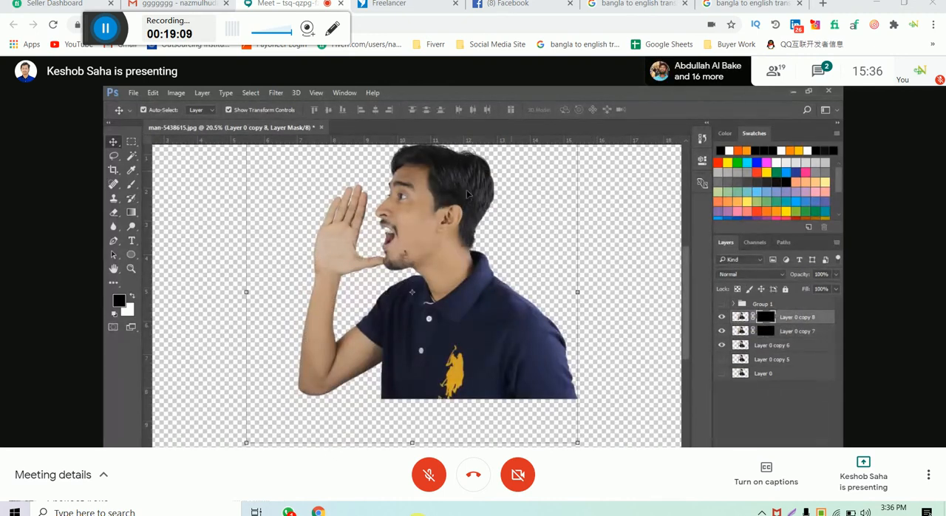
scroll(375, 302, "up", 3)
left_click_drag(400, 312, 399, 292)
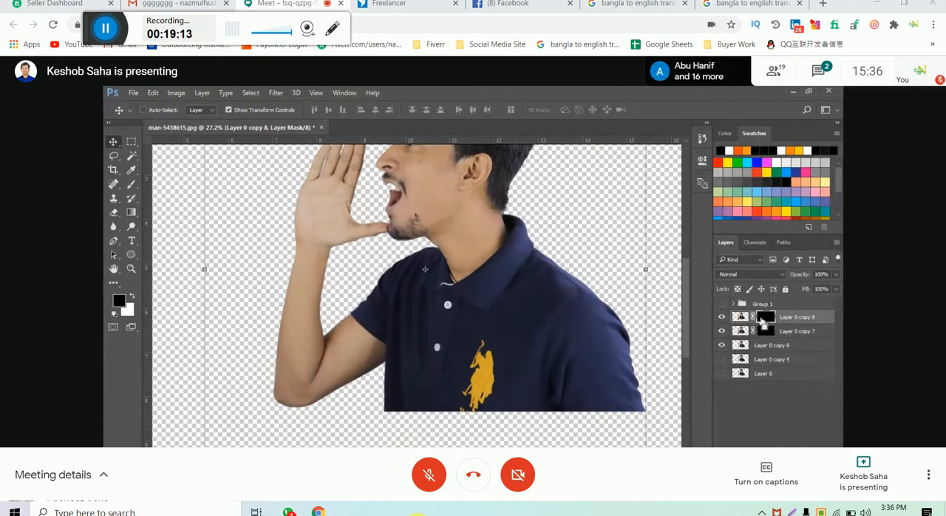
key("ctrl+j")
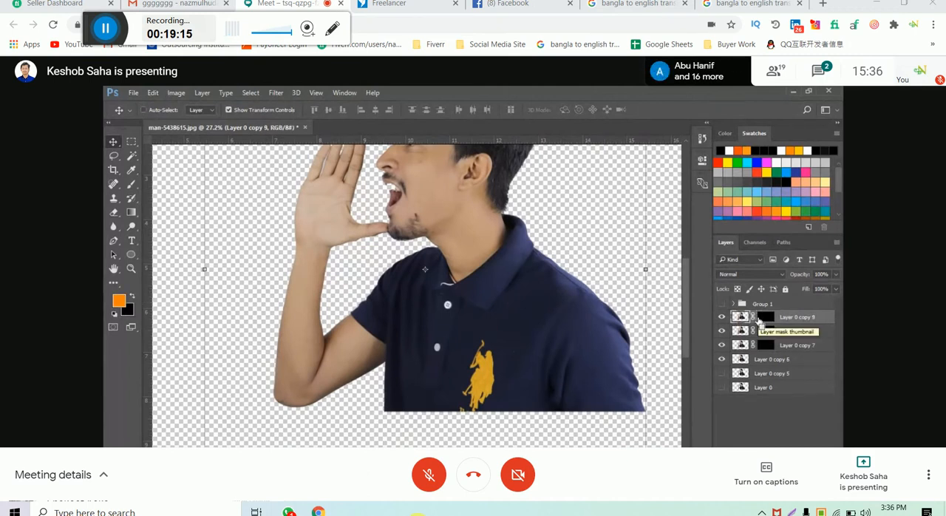
key("ctrl+z")
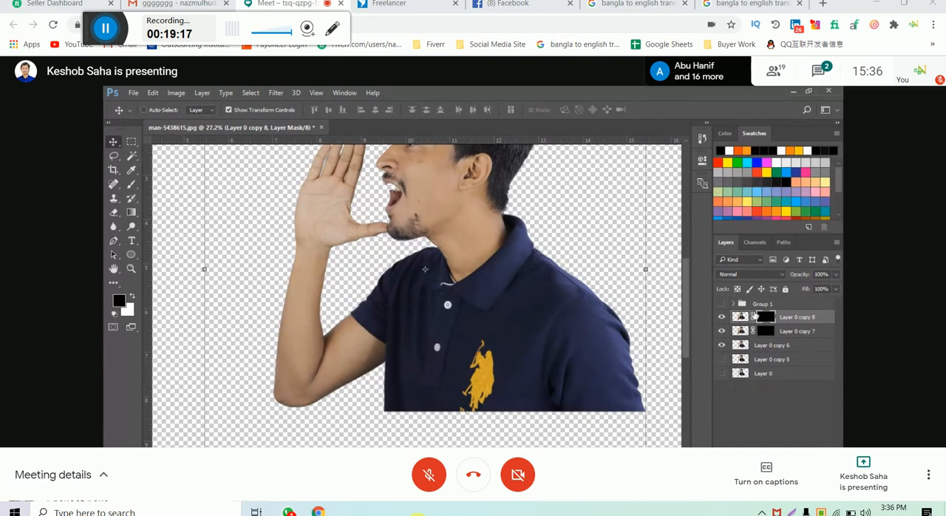
key("ctrl+i")
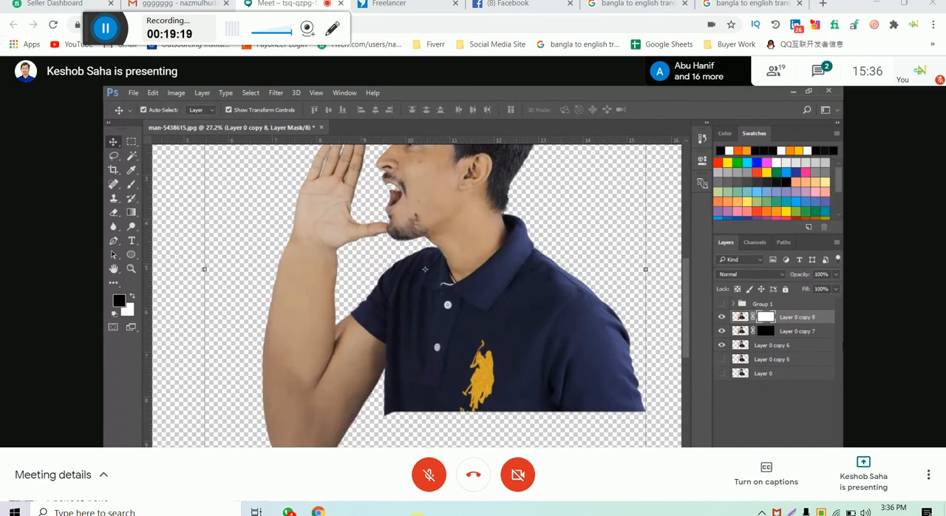
- Set the opacity of Layer 0 copy 8 to 67% and shift the layer slightly down and to the left
left_click(837, 274)
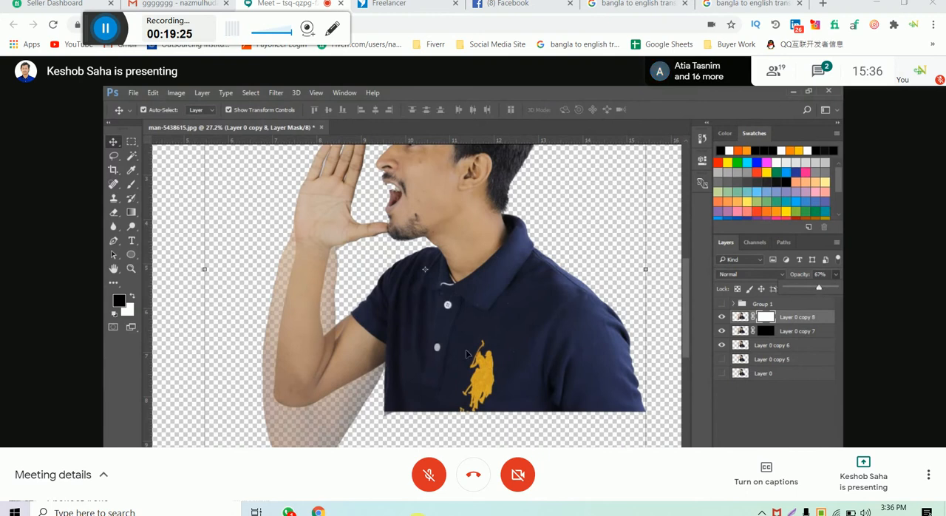
scroll(296, 388, "up", 2)
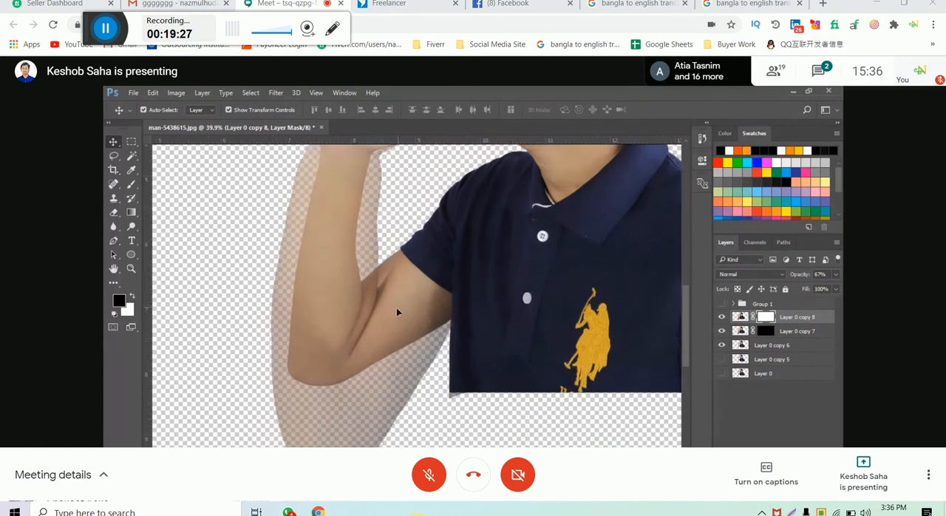
left_click_drag(396, 308, 415, 319)
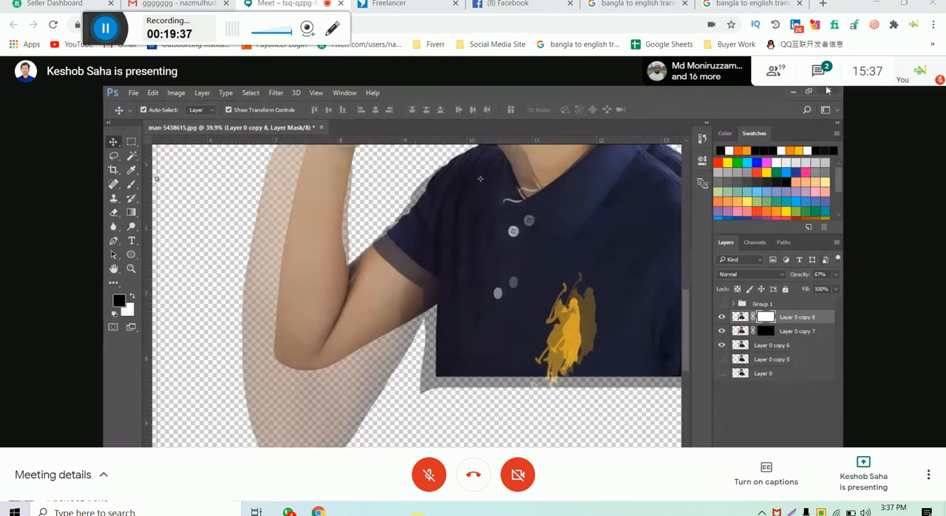
- Delete Layer 0 copy 7 and duplicate Layer 0 copy 8
left_click(798, 332)
key("Delete")
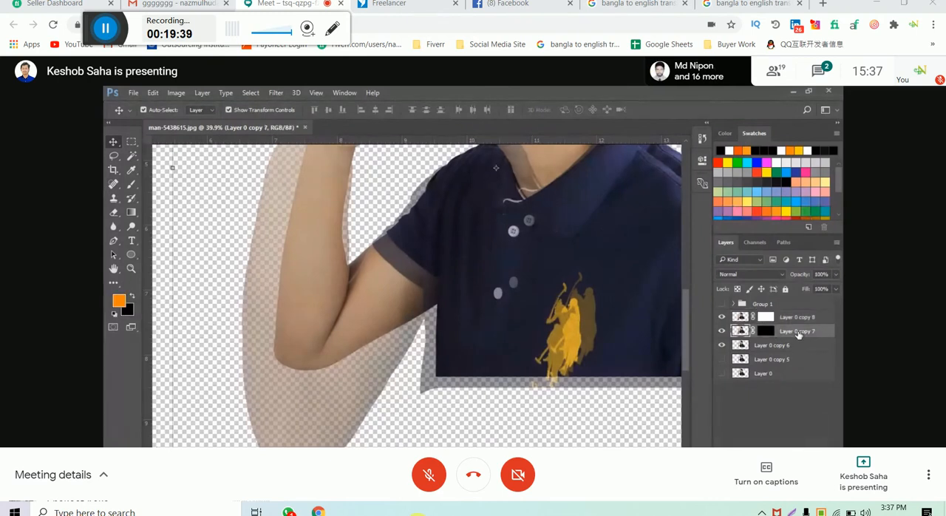
left_click(799, 321)
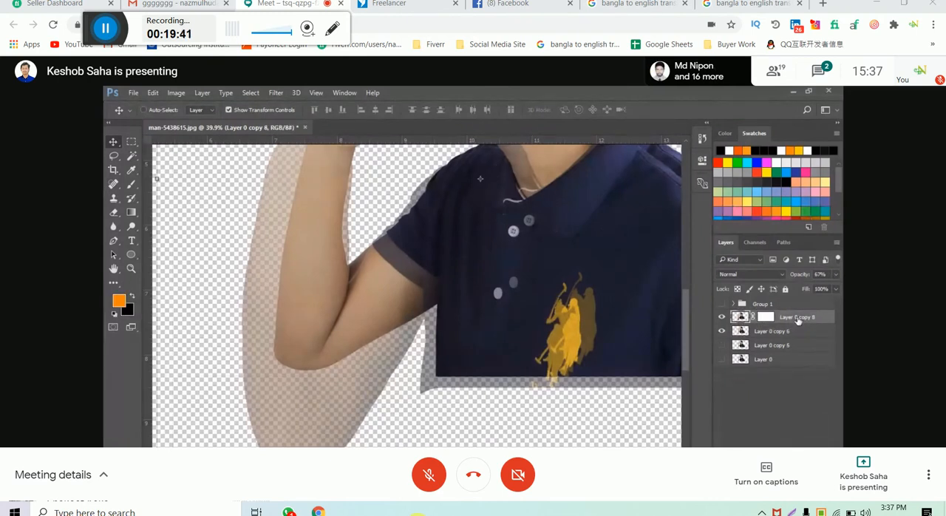
key("ctrl+j")
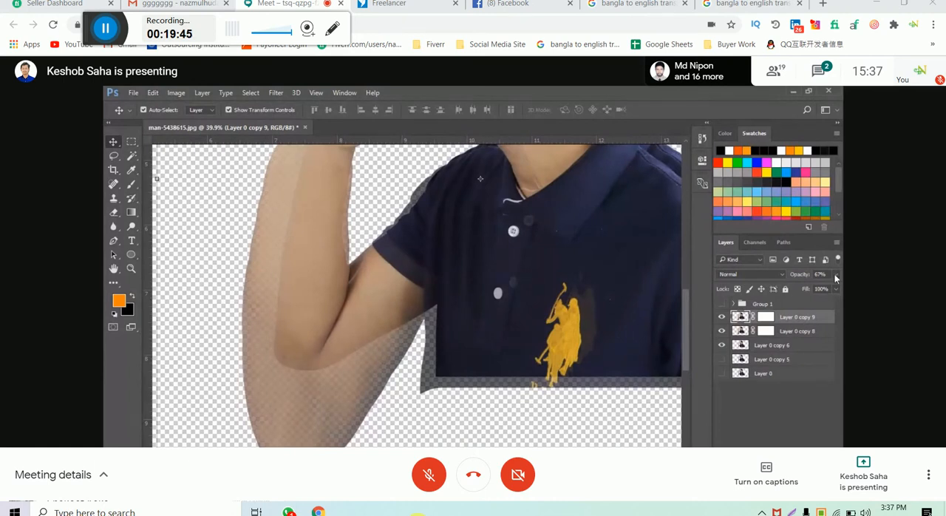
- Set the opacity of Layer 0 copy 9 and Layer 0 copy 8 to 100%
left_click(835, 276)
left_click_drag(817, 288, 840, 288)
left_click(800, 332)
left_click(801, 331)
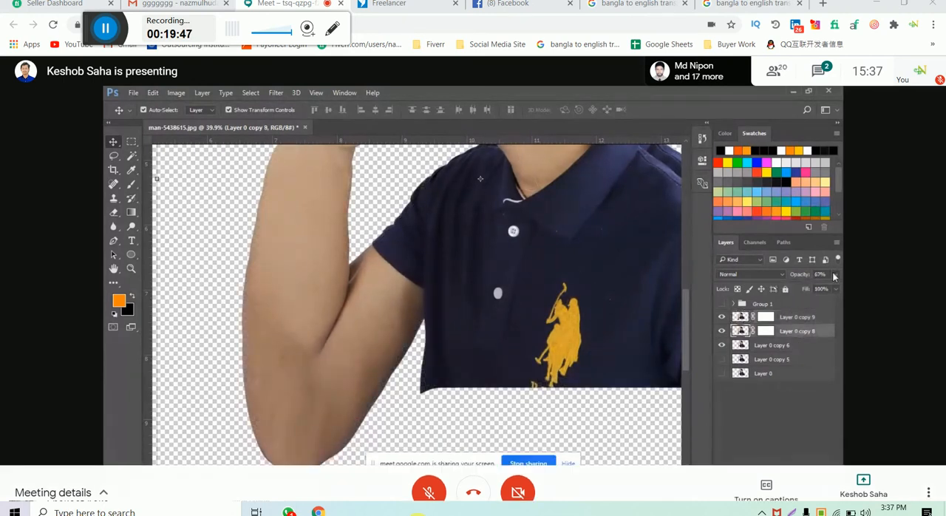
left_click(796, 305)
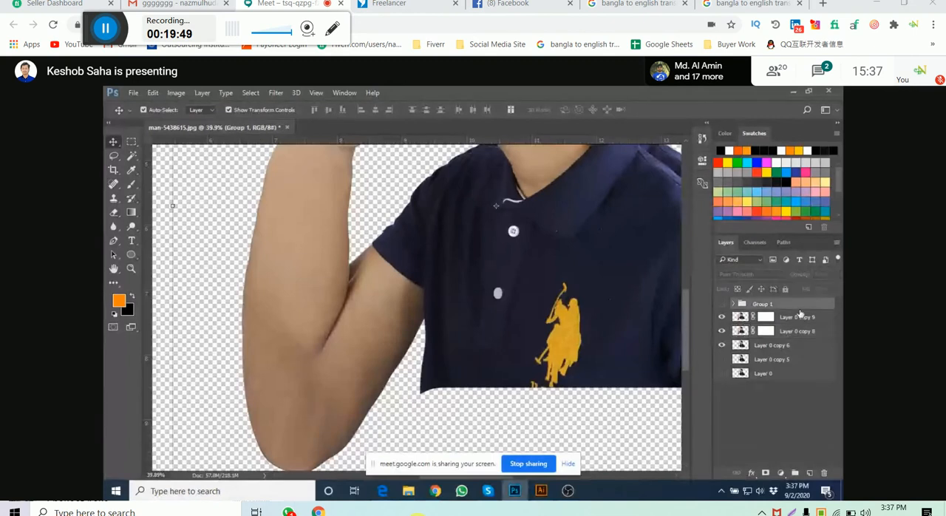
- Invert the masks of Layer 0 copy 9 and Layer 0 copy 8 to black
left_click(797, 319)
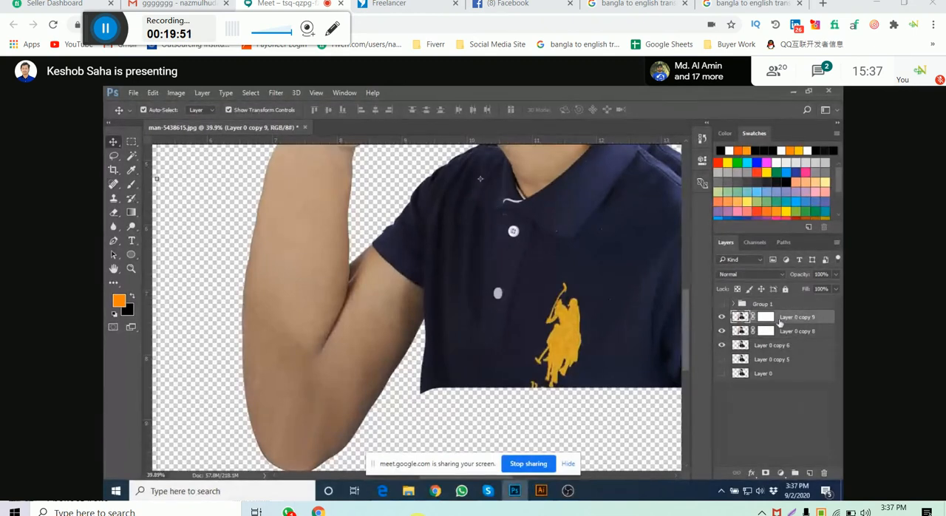
left_click(773, 319)
key("ctrl+i")
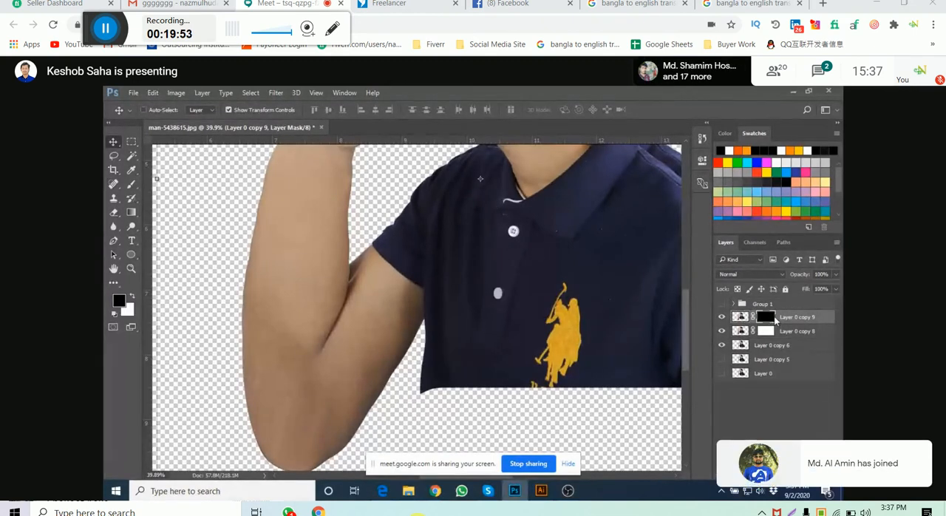
left_click(765, 333)
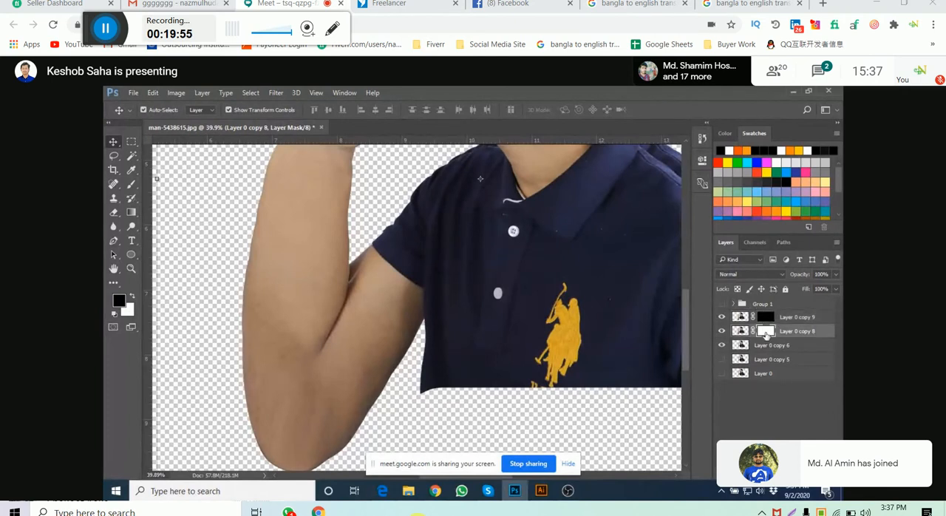
key("ctrl+i")
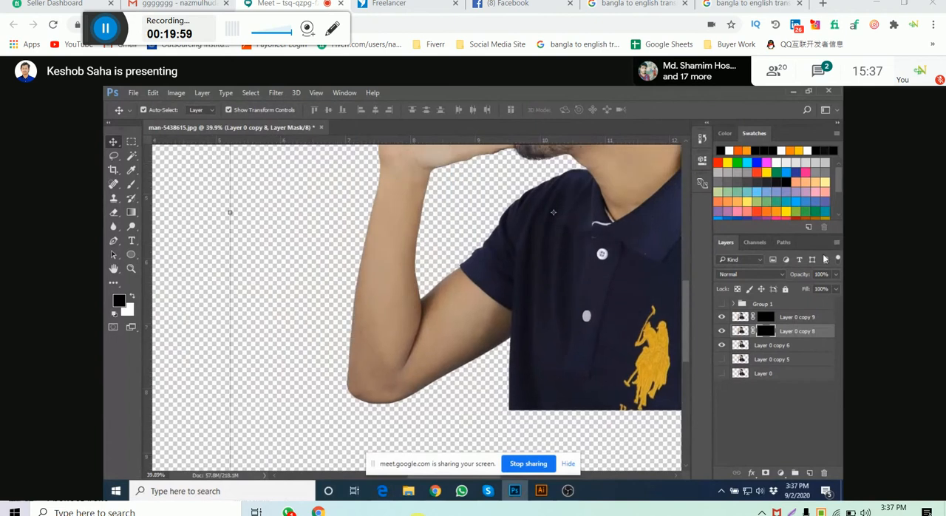
left_click_drag(385, 308, 386, 304)
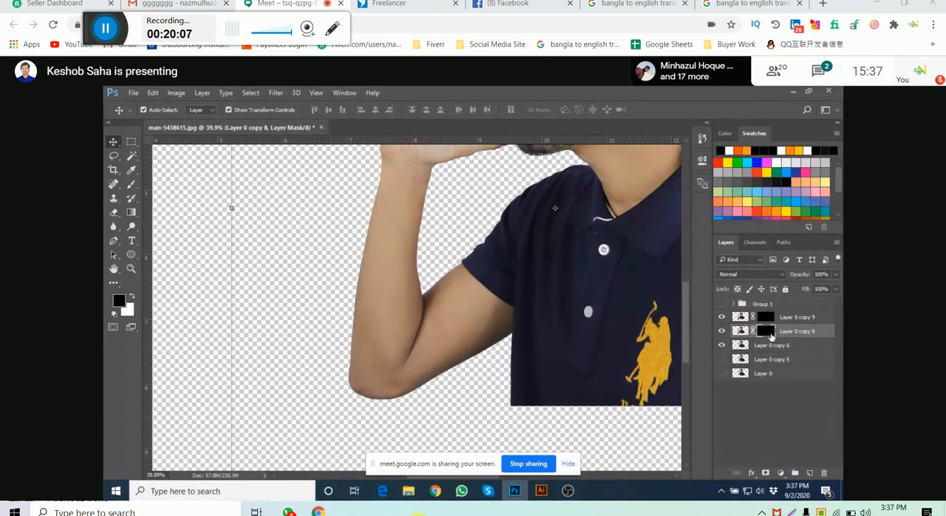
- Target the mask of Layer 0 copy 9 and choose the 724 px drip brush for the Brush tool
left_click(767, 317)
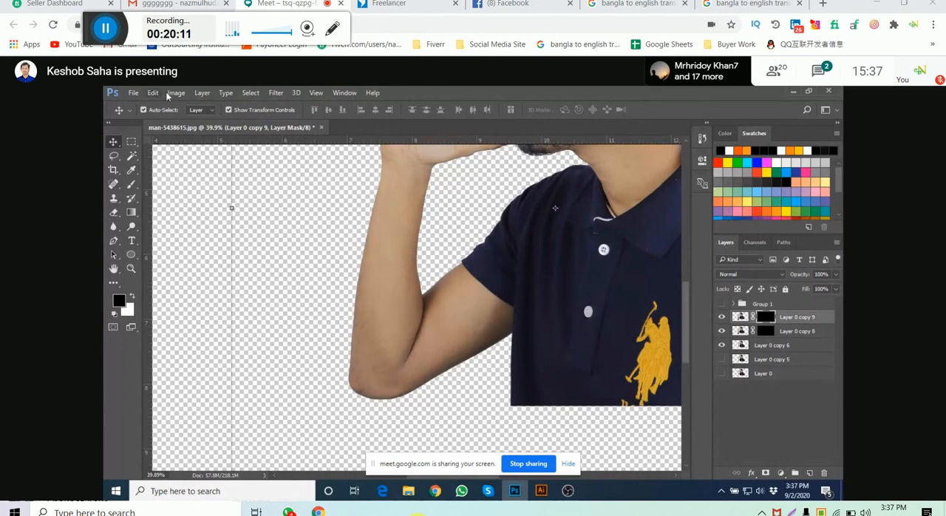
left_click(130, 184)
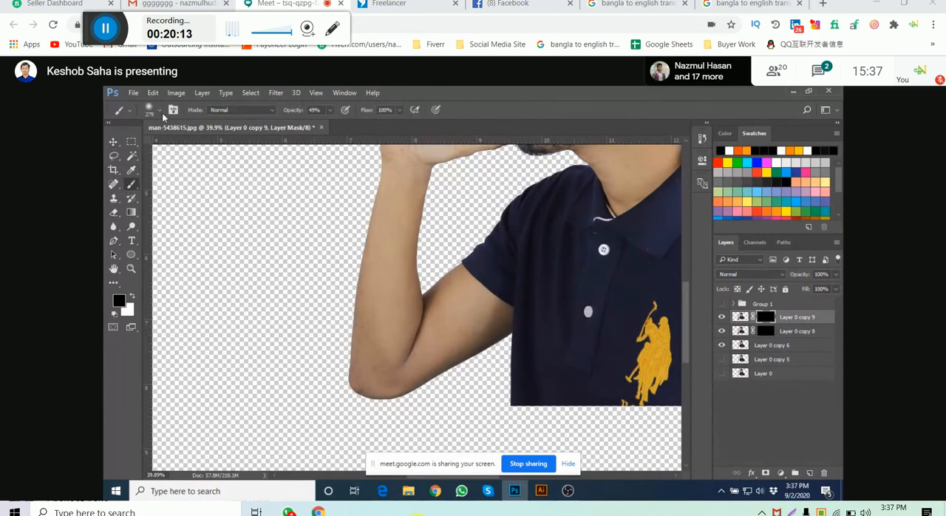
left_click(151, 109)
left_click(142, 190)
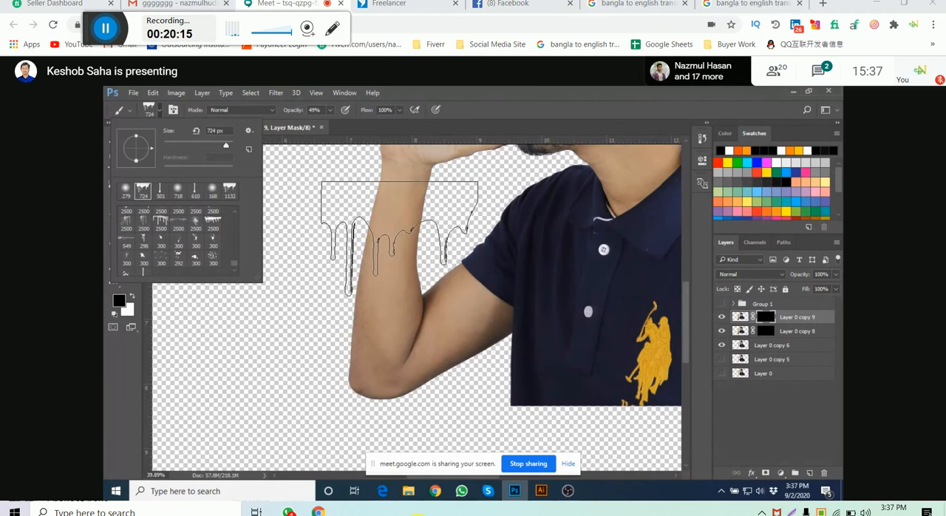
scroll(427, 293, "up", 2)
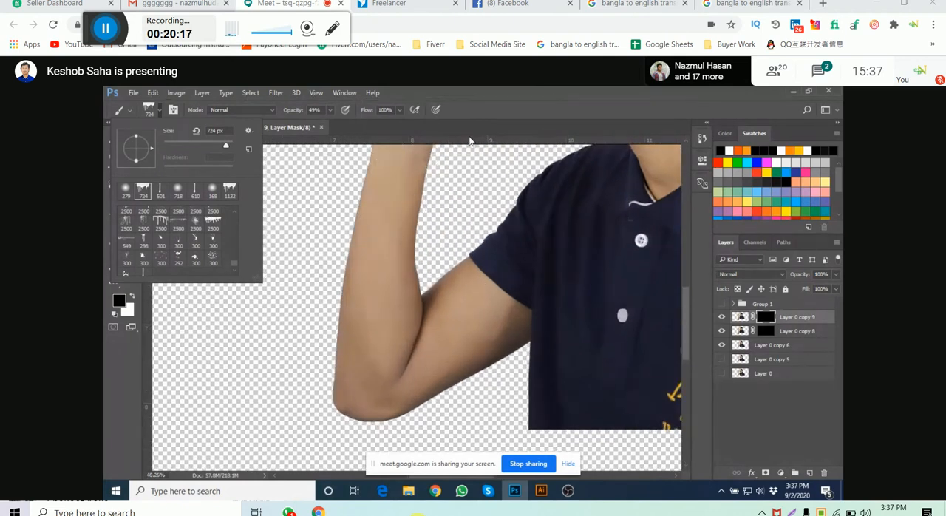
left_click(470, 136)
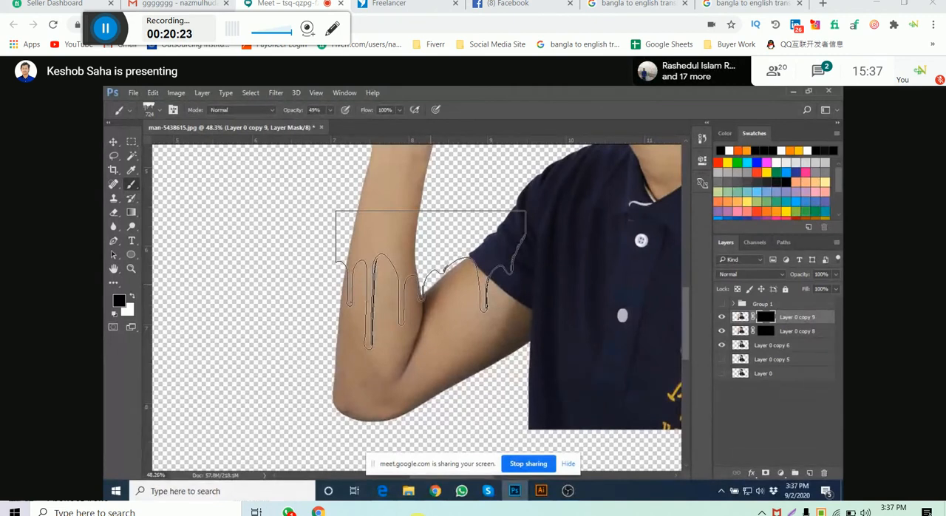
- Add Curves and Color Balance adjustment layers directly above Layer 0 copy 9
left_click(133, 298)
left_click(783, 321)
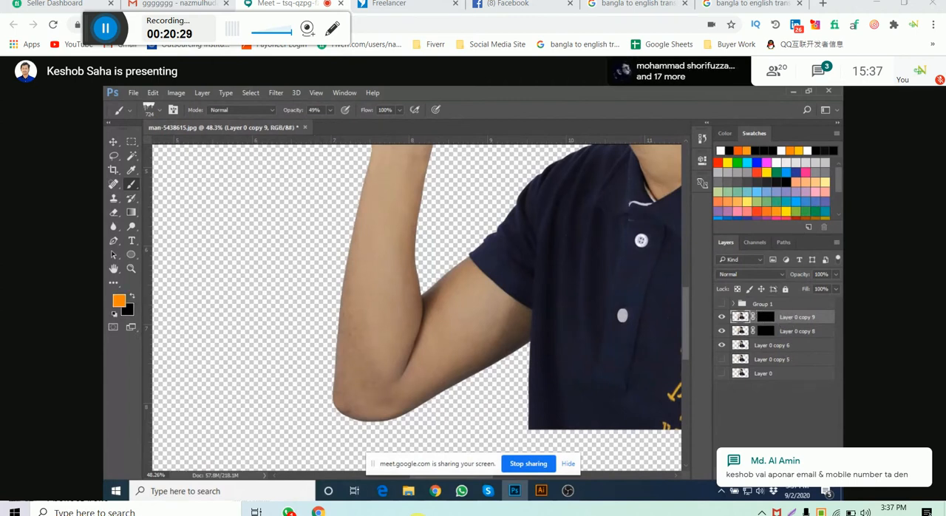
left_click(780, 473)
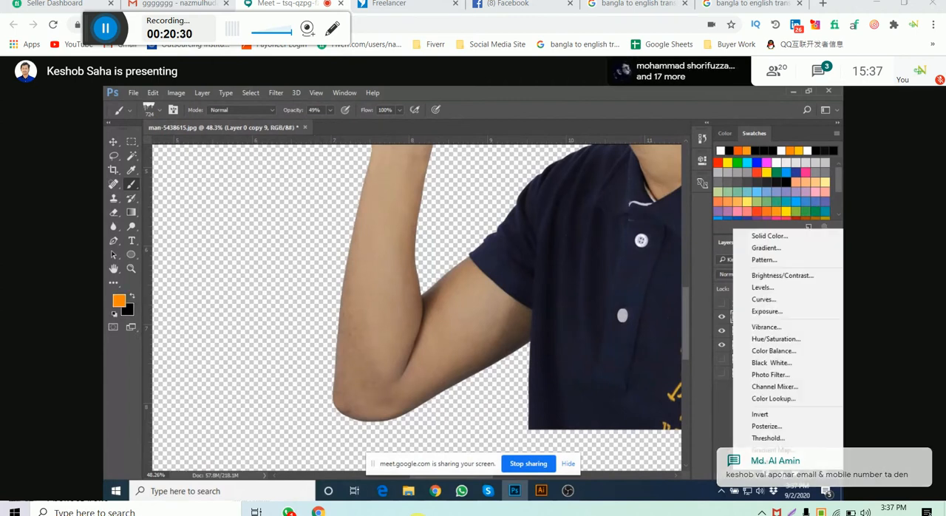
left_click(786, 299)
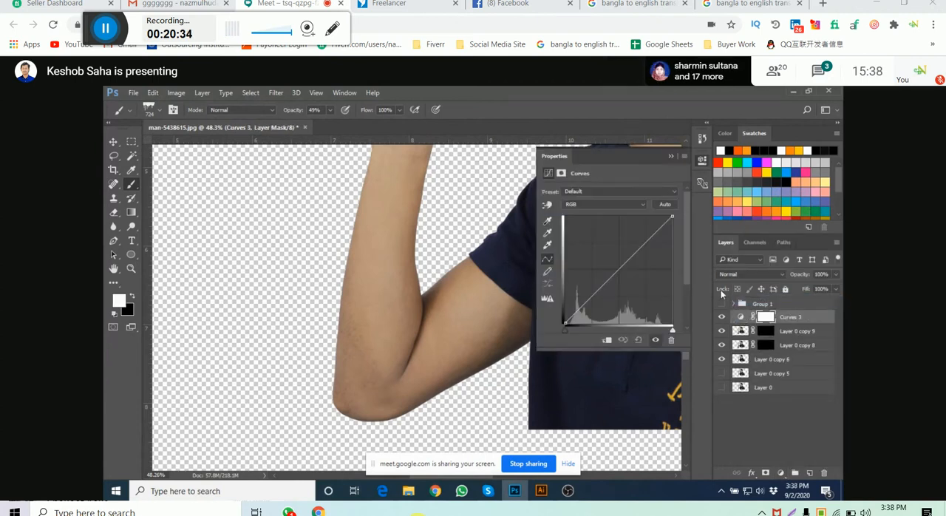
left_click(779, 473)
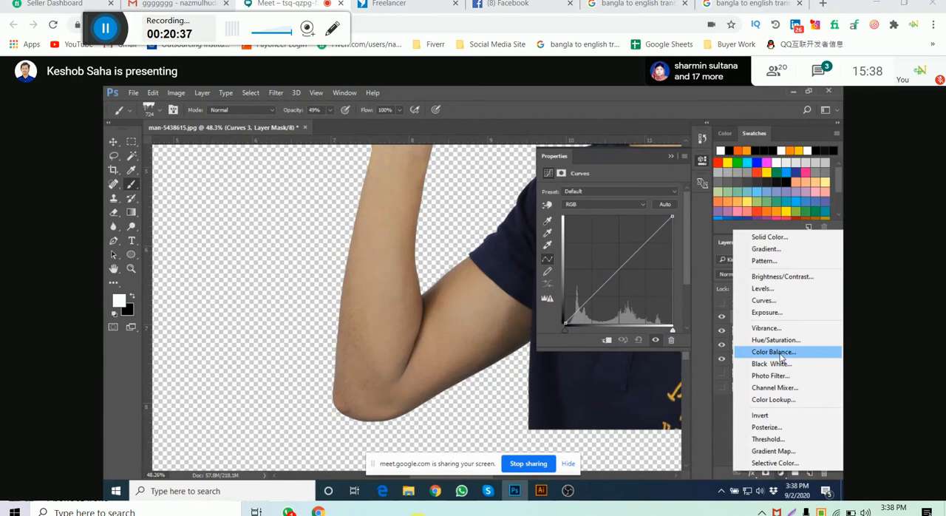
left_click(782, 357)
- Clip the Curves 3 and Color Balance 2 adjustments together to Layer 0 copy 9
left_click(788, 332, "shift")
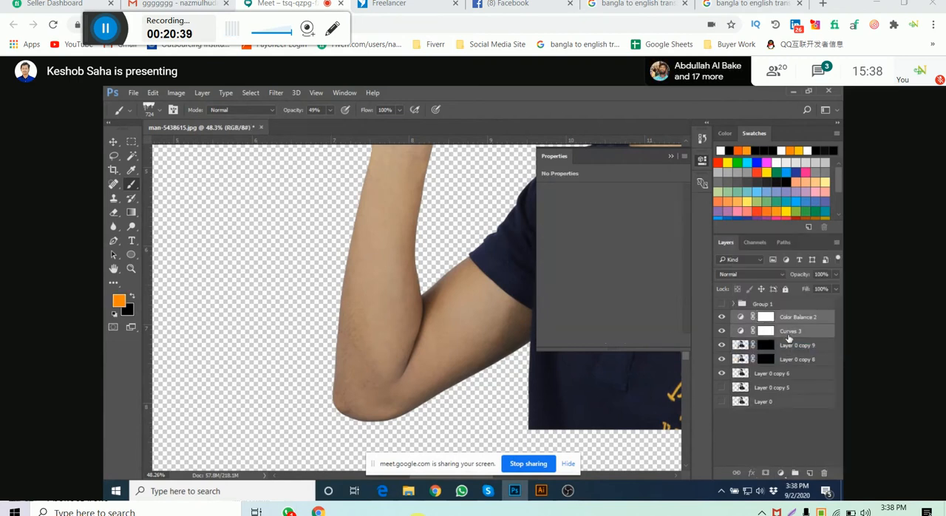
right_click(787, 332)
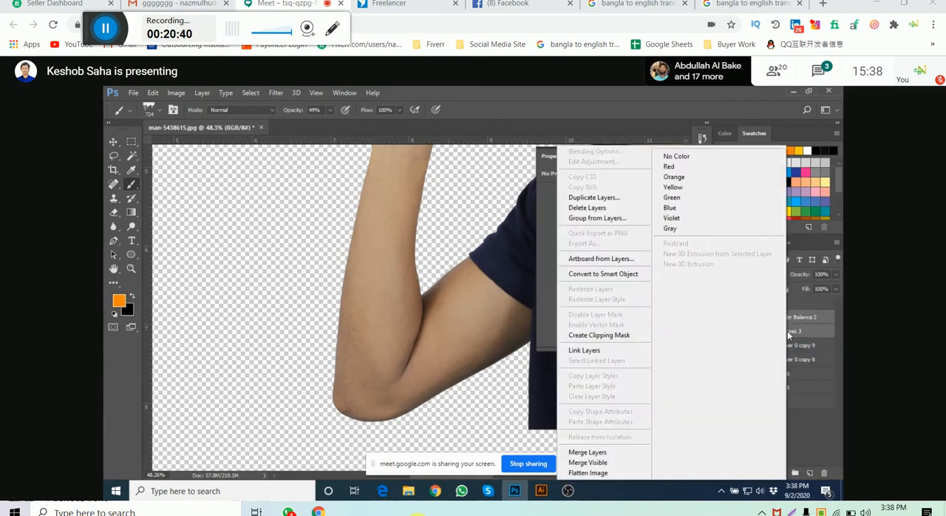
left_click(632, 338)
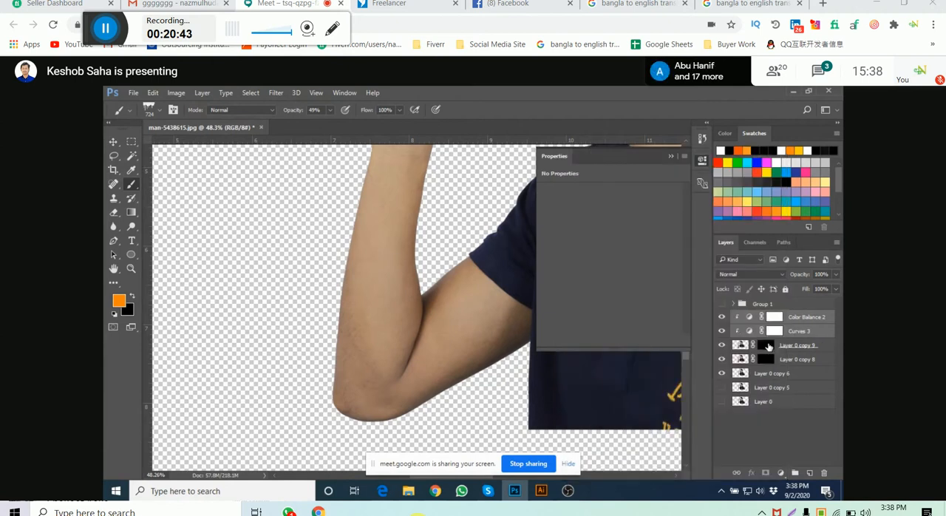
- Pull the Curves 3 midtones down slightly and set the midtone Yellow–Blue value of Color Balance 2 to -5
left_click(748, 332)
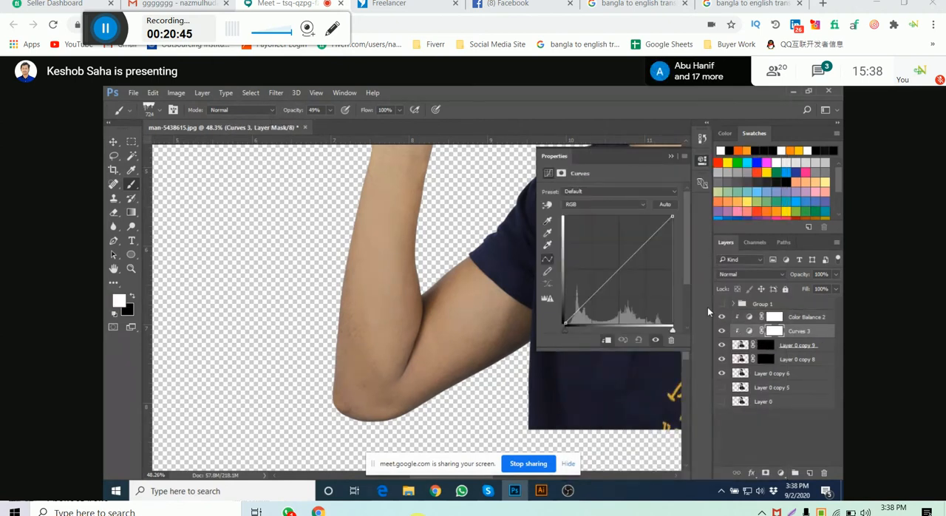
left_click_drag(624, 269, 627, 271)
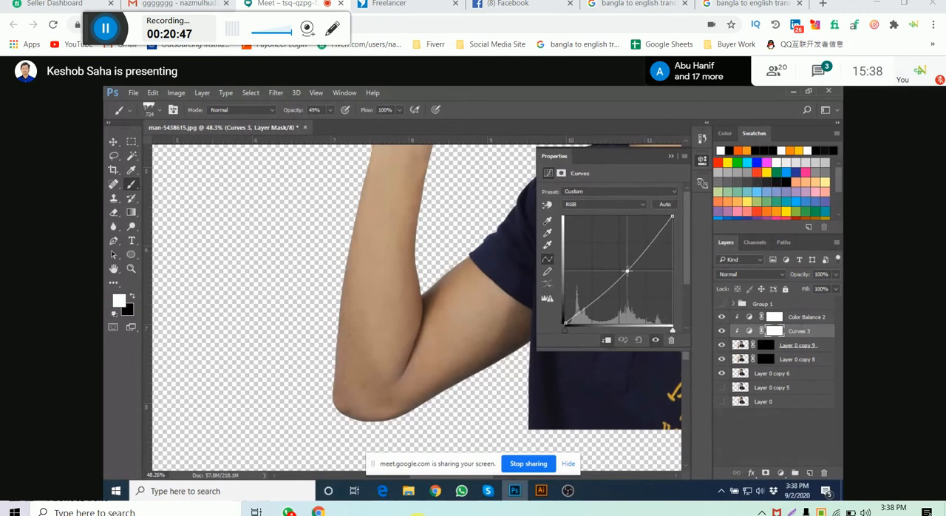
left_click(751, 317)
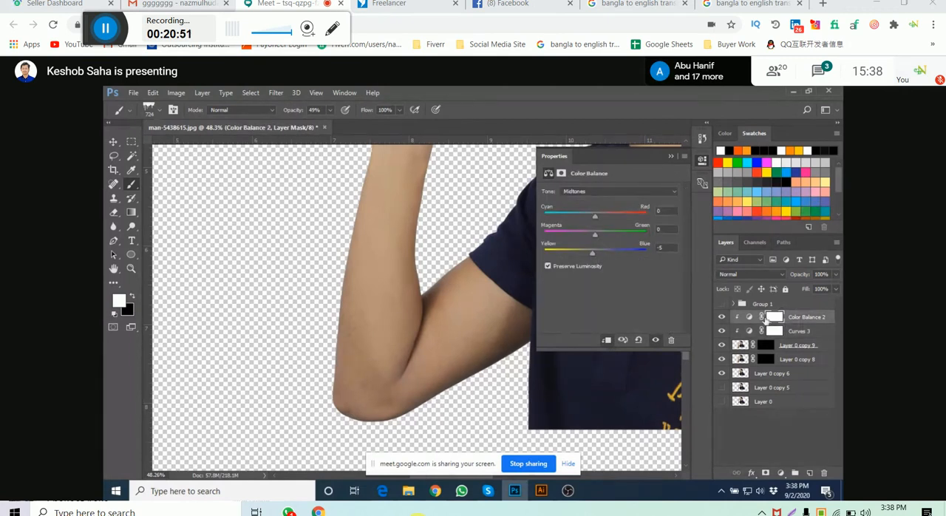
left_click(797, 319)
left_click(798, 331)
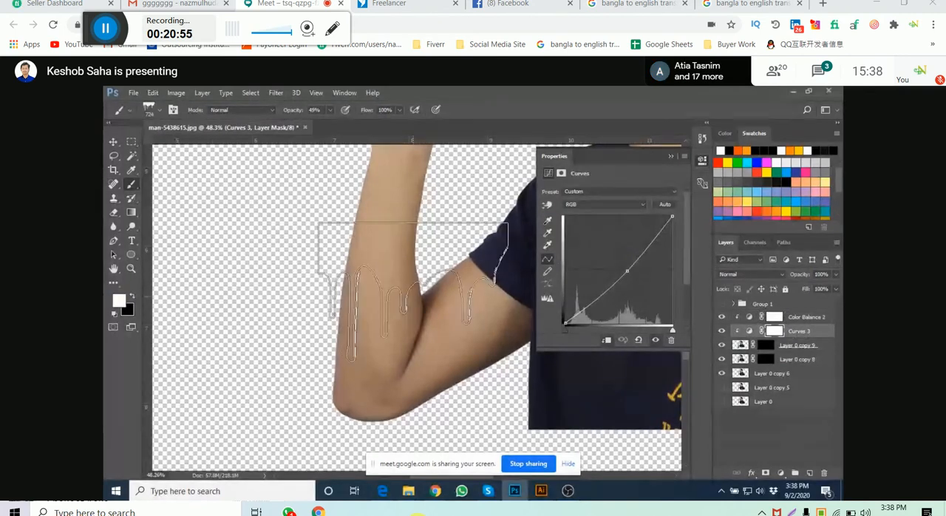
- Stamp white drips over the forearm on the mask of Layer 0 copy 9 with the 724 px drip brush at 49% opacity
left_click(784, 347)
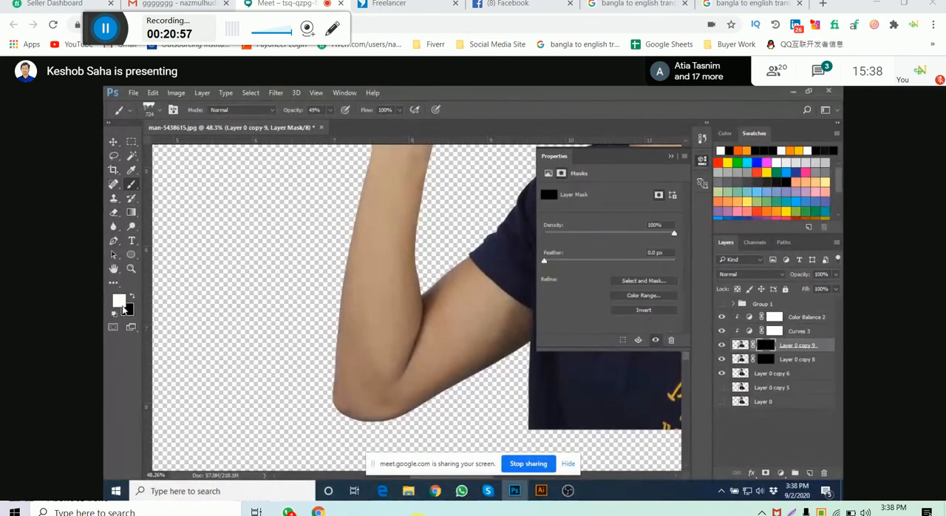
left_click(427, 288)
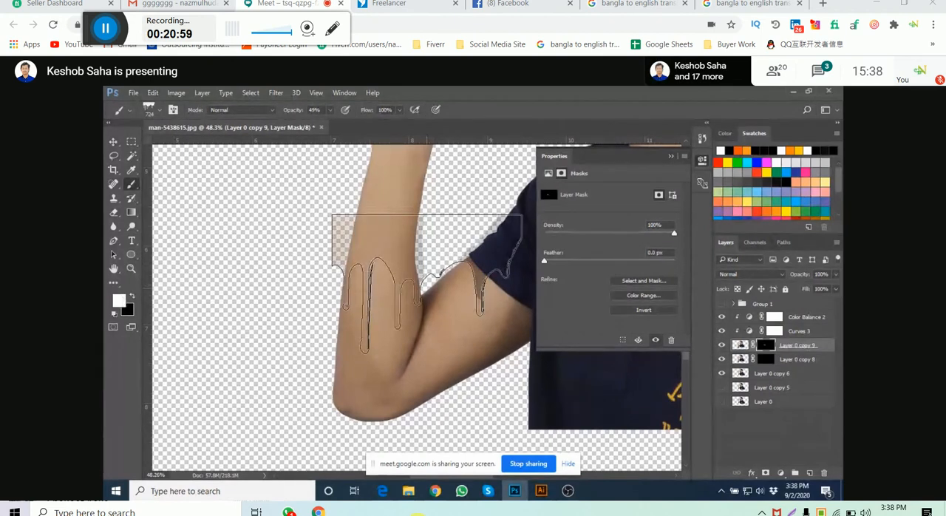
left_click(427, 287)
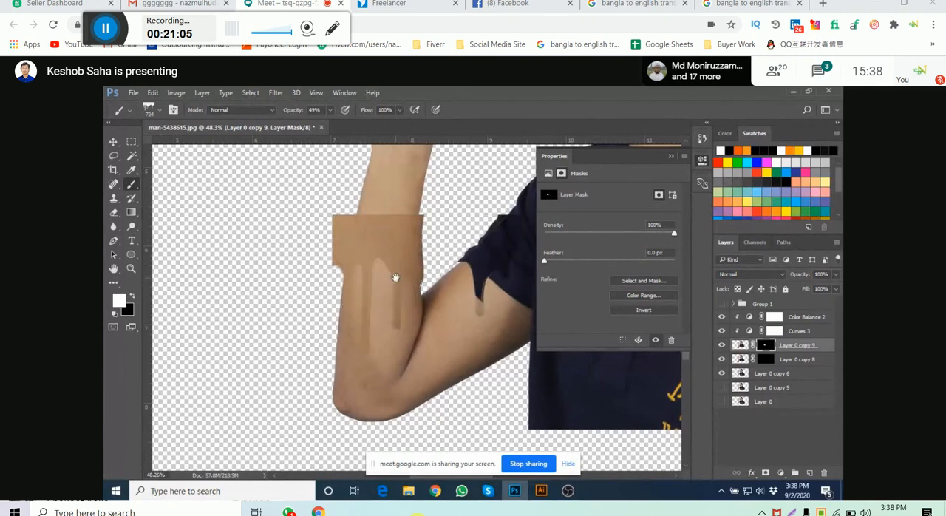
- Darken the forearm drips further by lowering the midtone point of the Curves 3 adjustment
left_click_drag(391, 262, 387, 283)
scroll(336, 251, "up", 2)
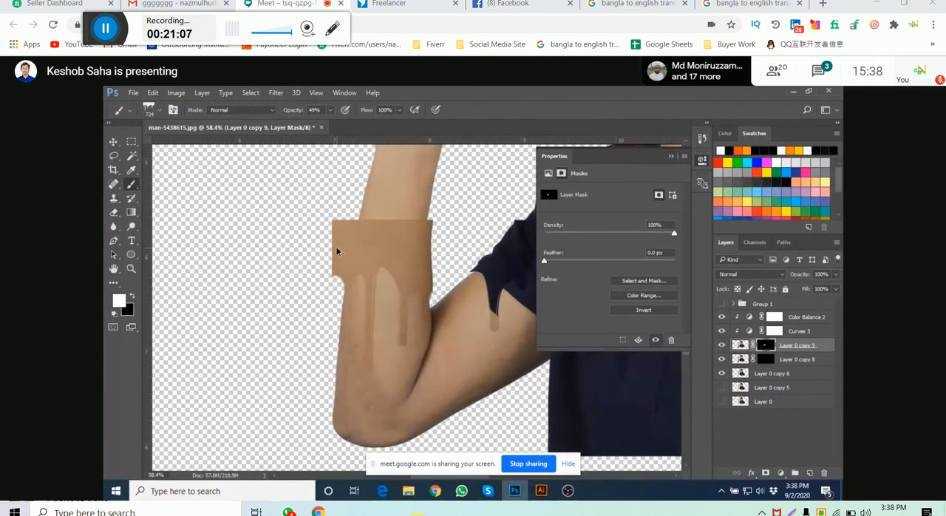
scroll(336, 251, "up", 4)
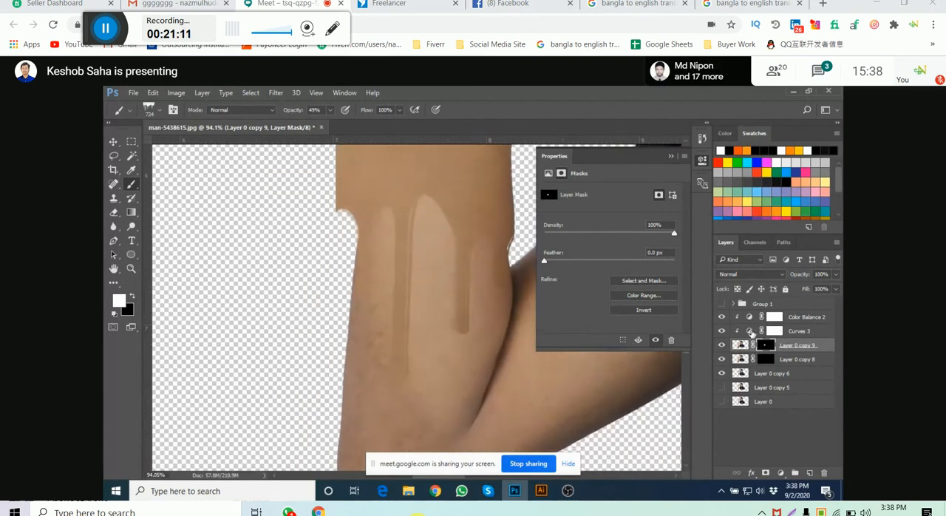
left_click(750, 332)
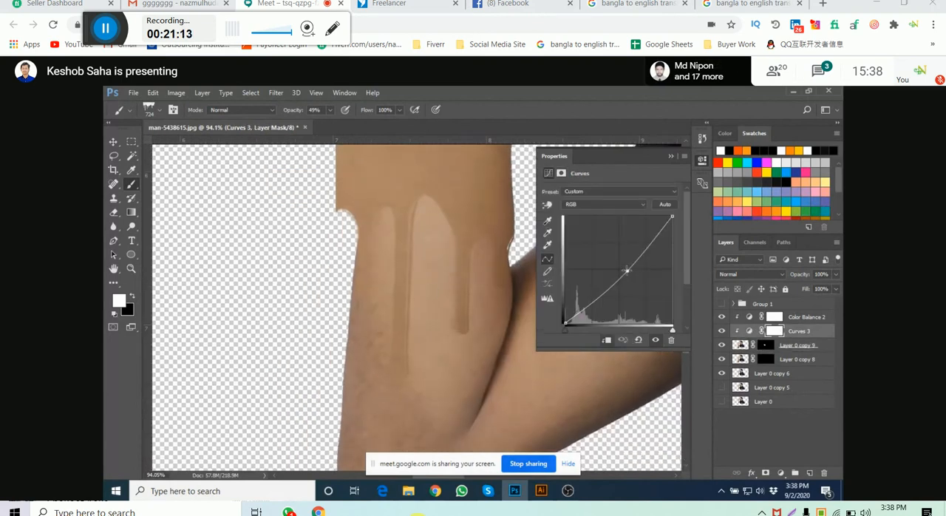
left_click_drag(627, 272, 634, 275)
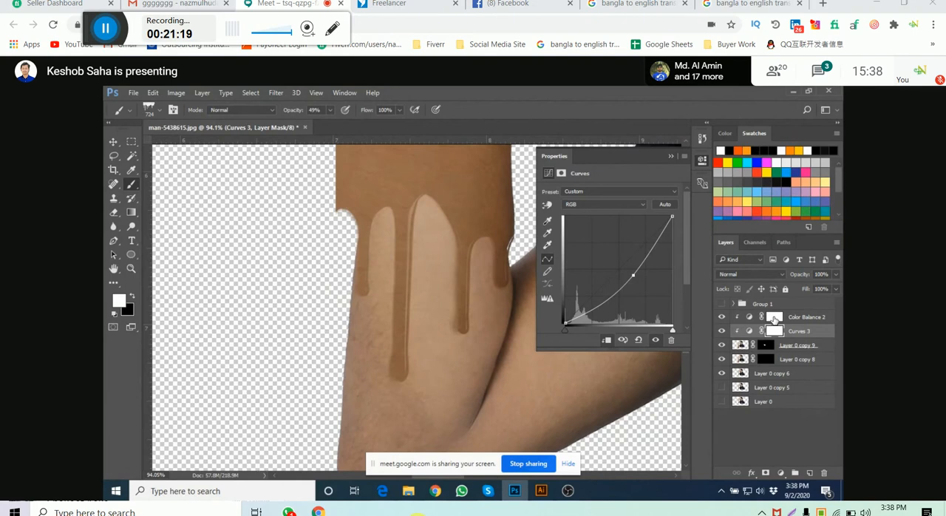
- Set the Color Balance 2 midtones to Cyan–Red -12, Magenta–Green +1 and Yellow–Blue -1, and collapse the adjustment's properties
left_click(774, 316)
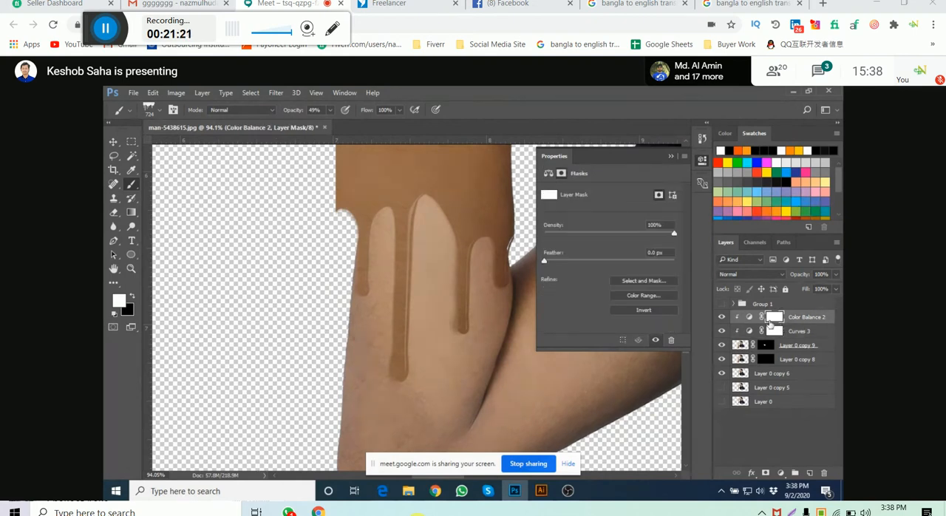
left_click(749, 316)
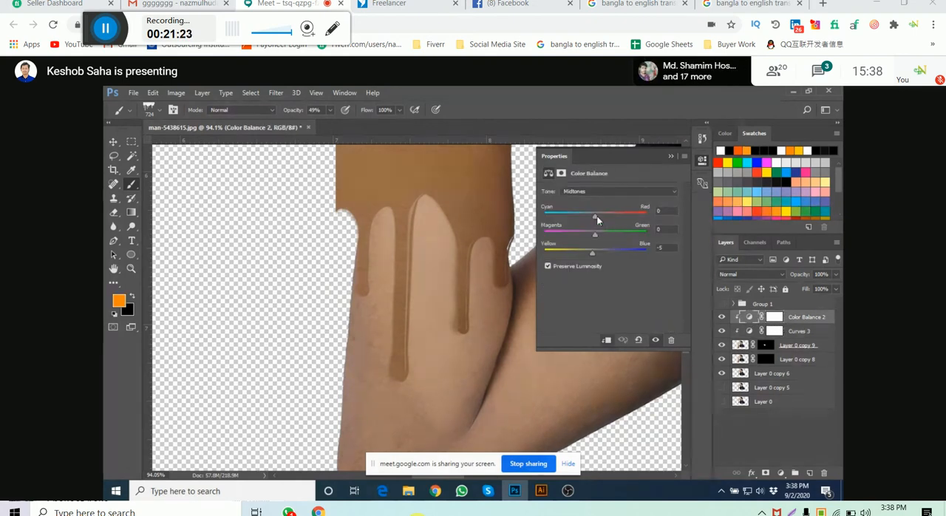
left_click_drag(595, 216, 582, 214)
left_click_drag(579, 255, 598, 223)
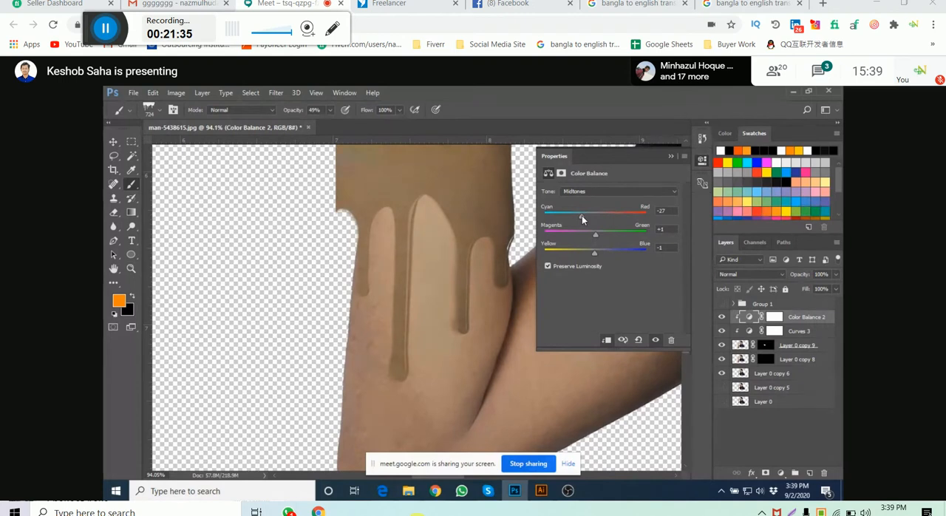
left_click_drag(581, 215, 589, 215)
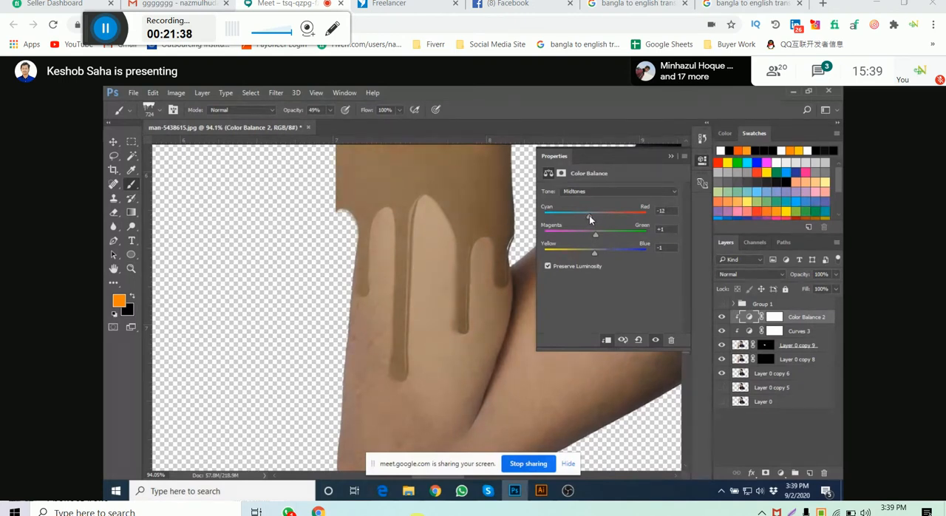
left_click(703, 161)
- Try moving Layer 0 copy 8 above Layer 0 copy 9 in the layer stack, and undo the move
left_click_drag(462, 226, 463, 251)
scroll(464, 245, "down", 2)
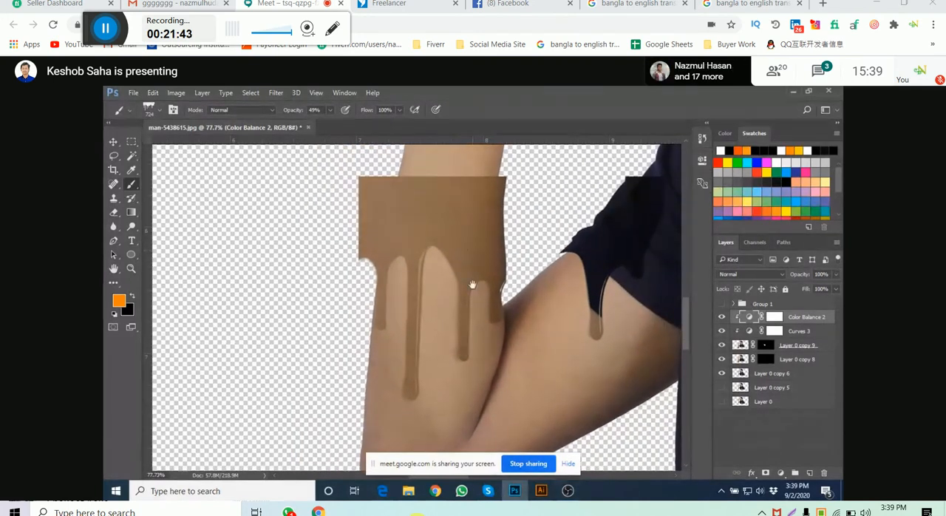
left_click_drag(470, 283, 467, 293)
left_click(766, 345)
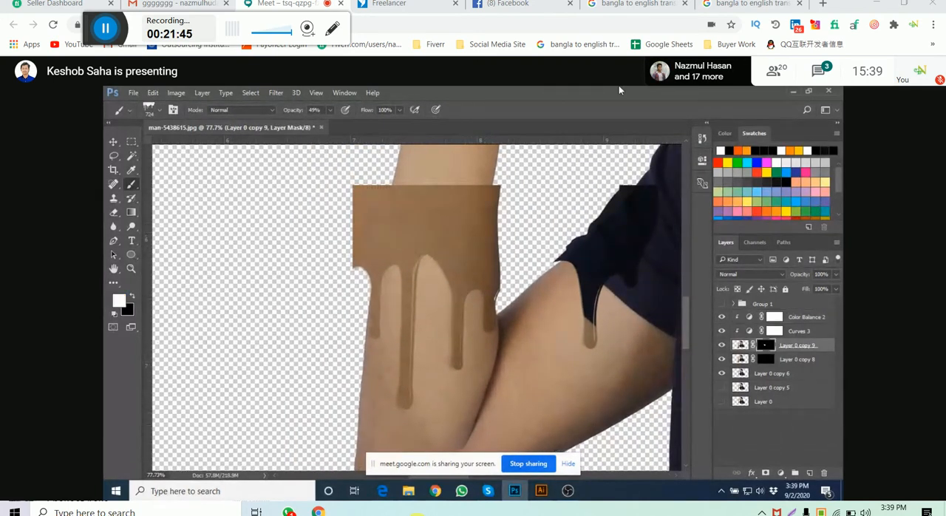
left_click(766, 359)
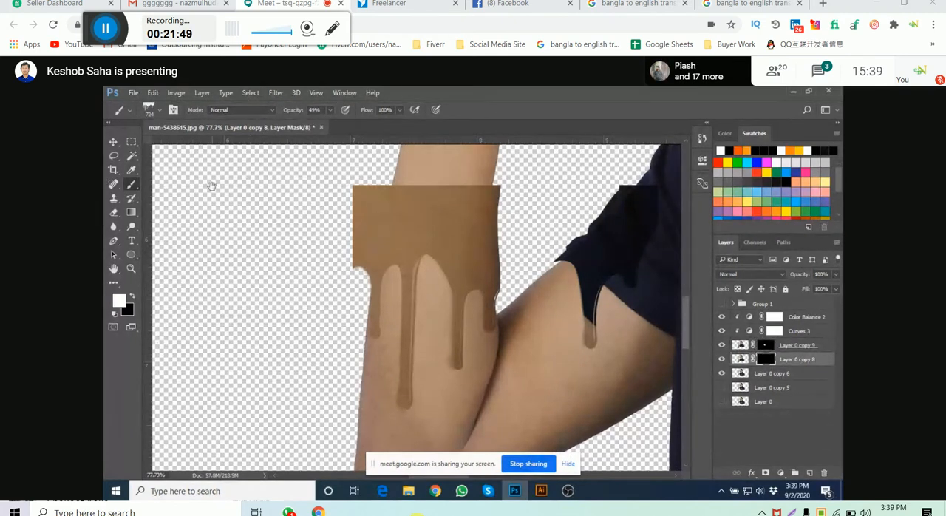
left_click(501, 288)
left_click_drag(802, 362, 800, 336)
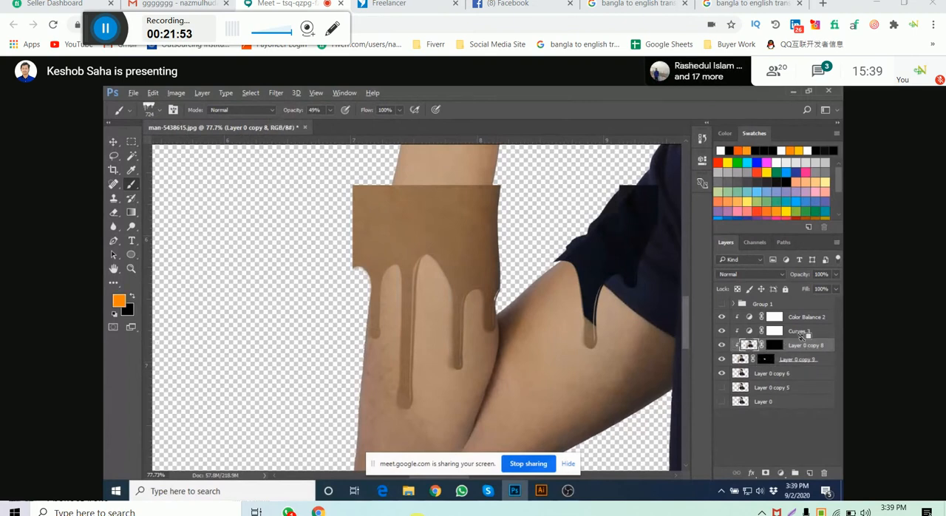
key("ctrl+z")
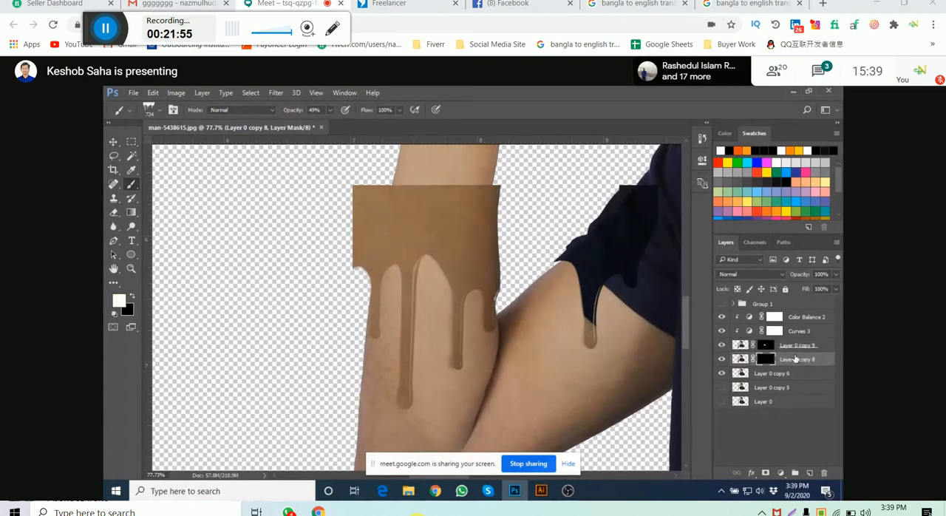
- Duplicate Layer 0 copy 8 and place the duplicate above Color Balance 2
scroll(795, 360, "up", 1)
left_click(796, 363)
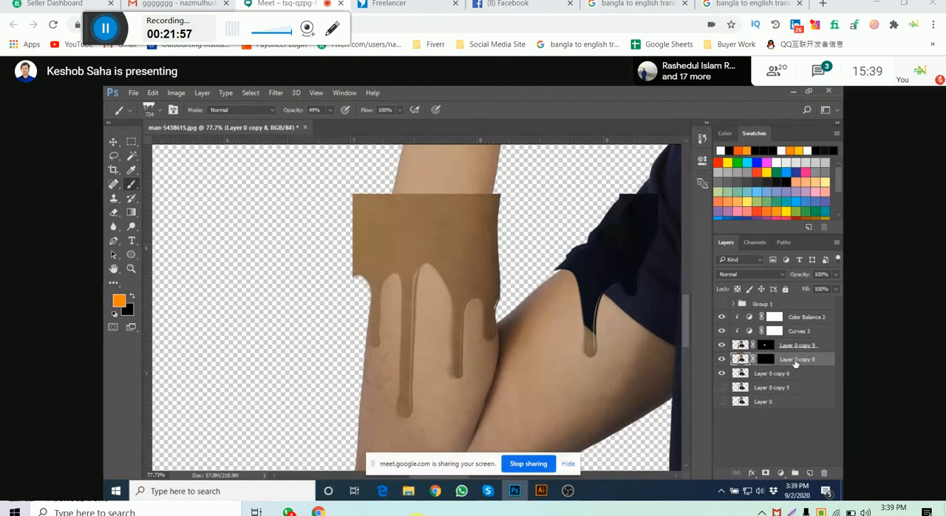
key("ctrl+j")
left_click_drag(795, 361, 792, 317)
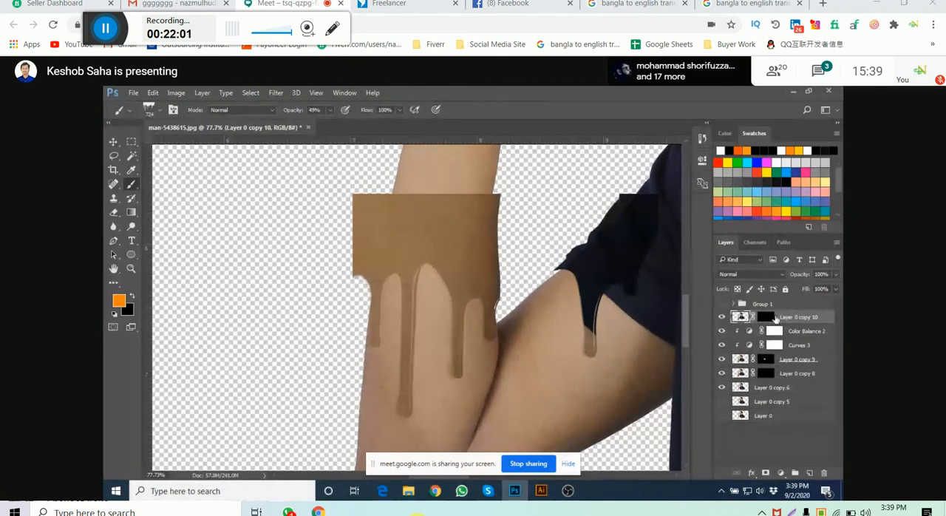
- Target the black mask of Layer 0 copy 10 and reduce the drip brush to 547 px
left_click(766, 317)
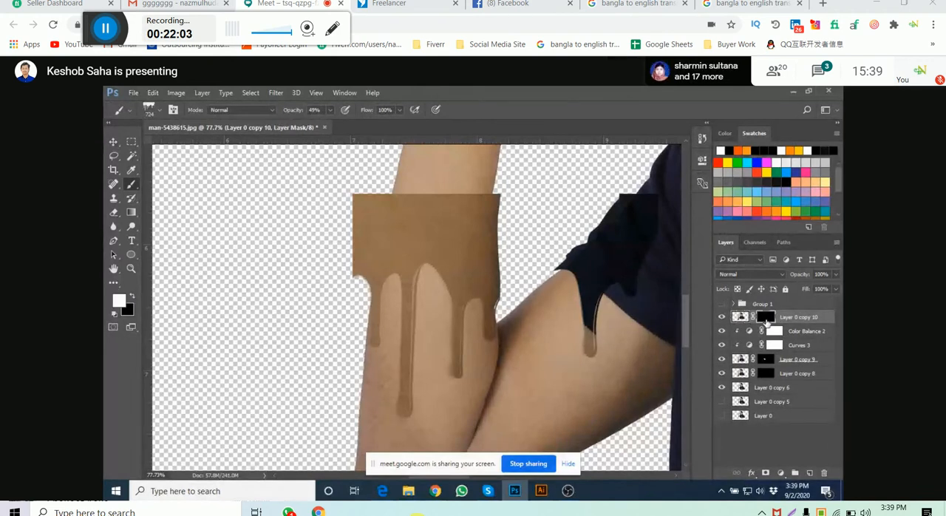
left_click(739, 316, "ctrl")
key("ctrl+d")
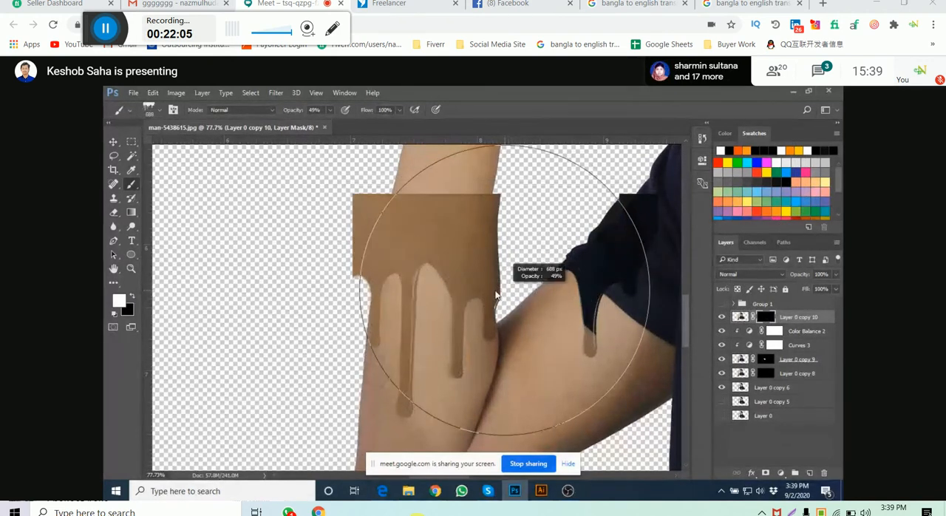
left_click_drag(476, 273, 475, 312)
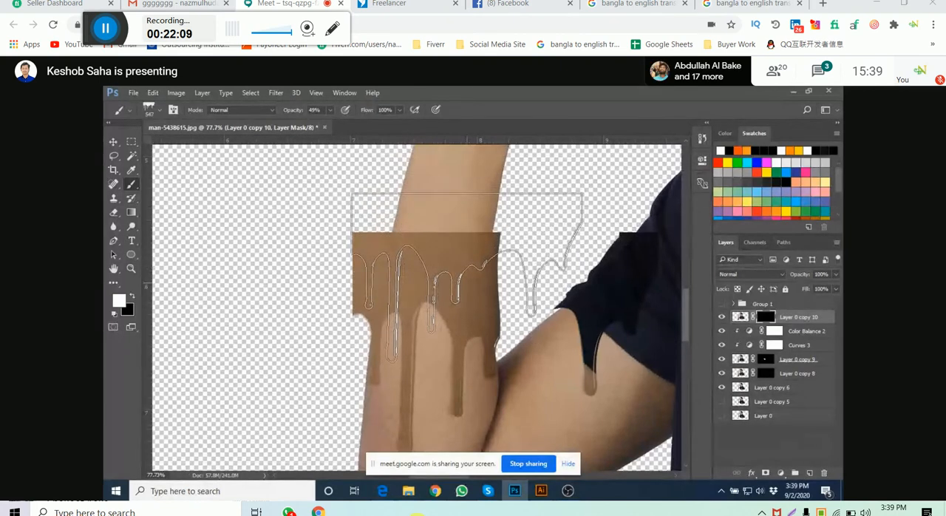
- Try stamping white drips across the forearm on the mask of Layer 0 copy 10, and undo all the stamps
left_click(468, 277)
left_click(468, 277)
left_click(468, 278)
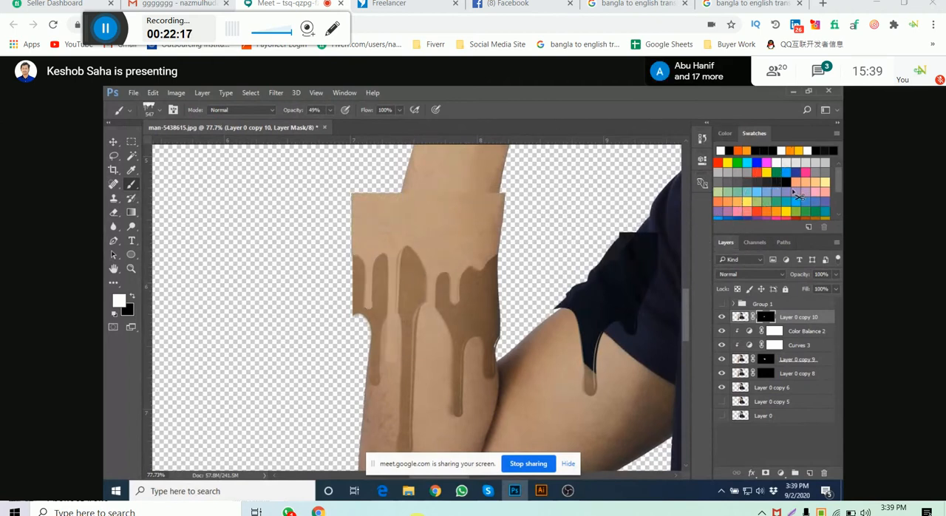
key("ctrl+alt+z")
key("ctrl+alt+z")
key("ctrl+alt+z")
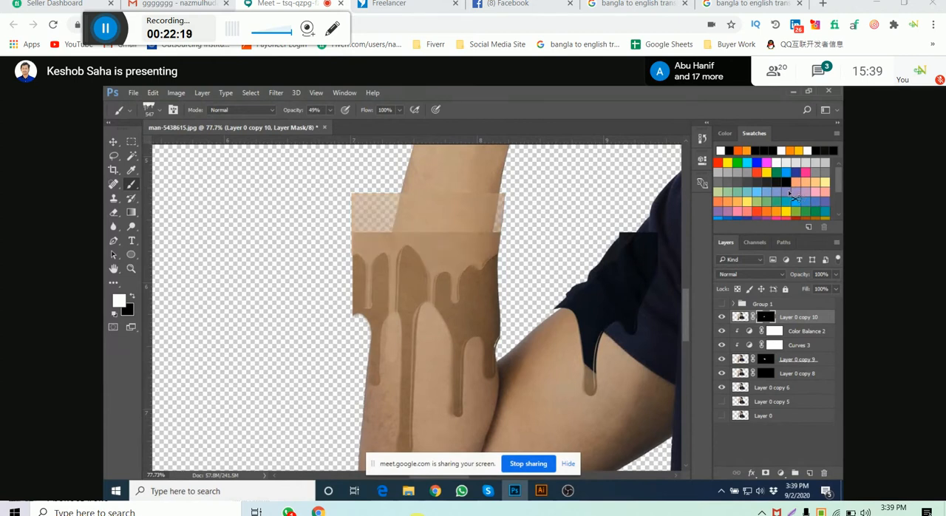
key("ctrl+alt+z")
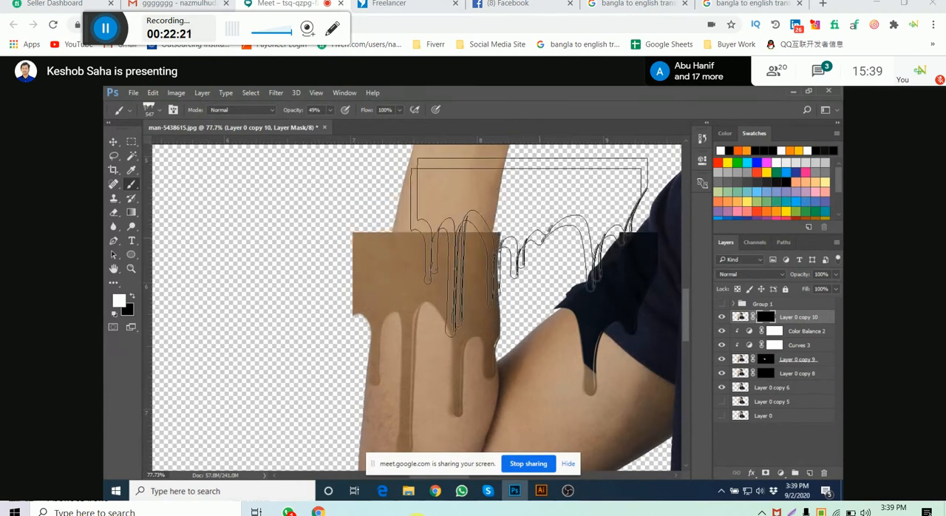
- Reduce the drip brush to 387 px and stamp white drips twice across the forearm on the mask of Layer 0 copy 10
left_click_drag(522, 266, 485, 270)
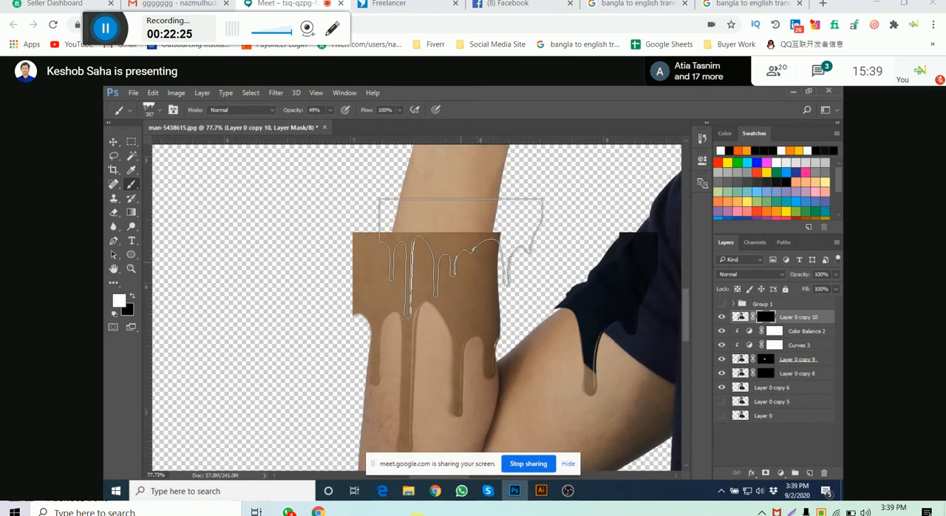
left_click(461, 257)
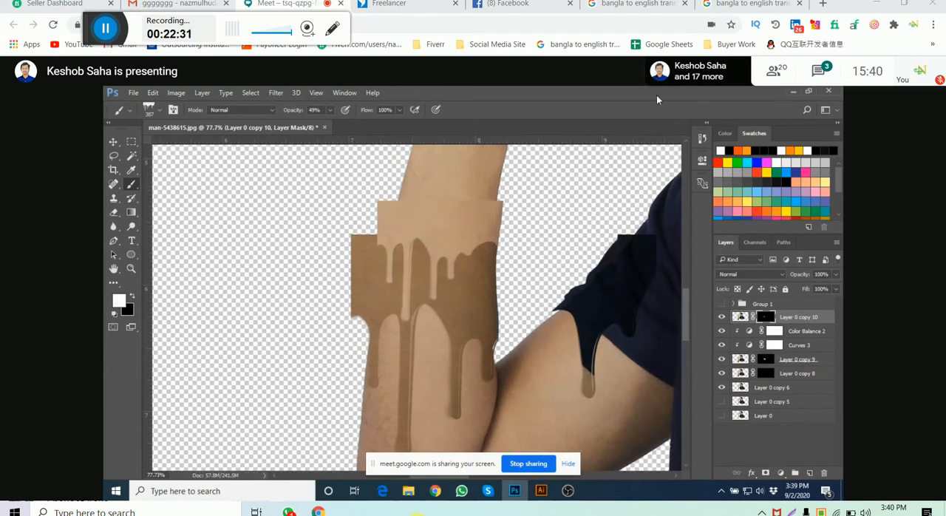
left_click_drag(437, 278, 440, 246)
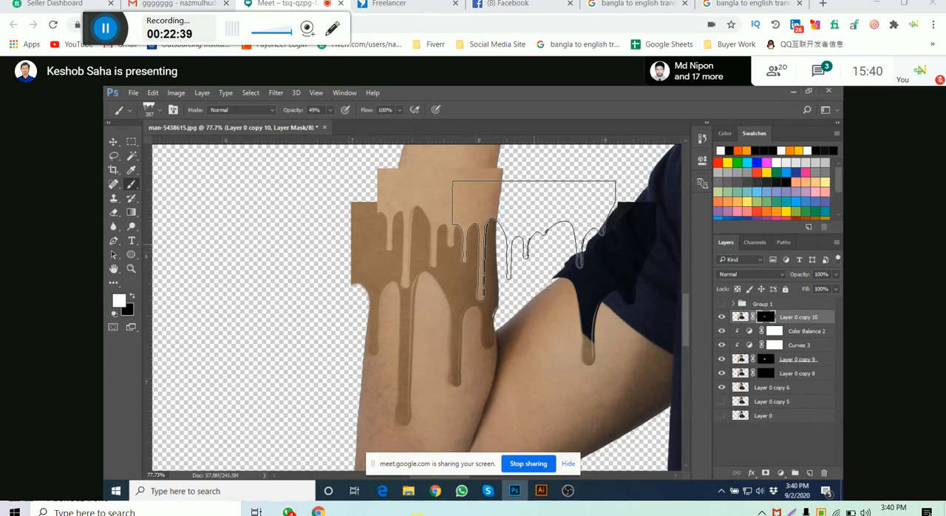
left_click_drag(507, 208, 505, 220)
scroll(425, 248, "down", 2)
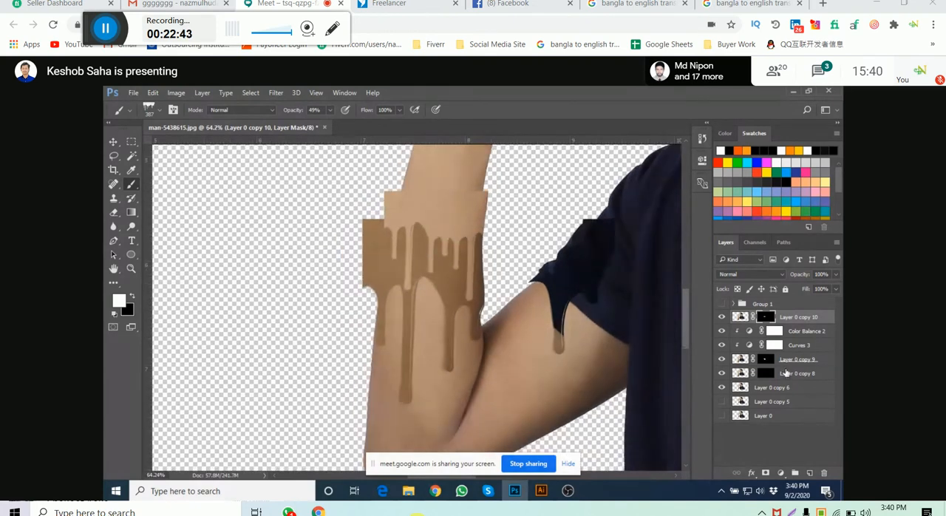
- Duplicate Layer 0 copy 8 and place the duplicate directly below the original
left_click(786, 375)
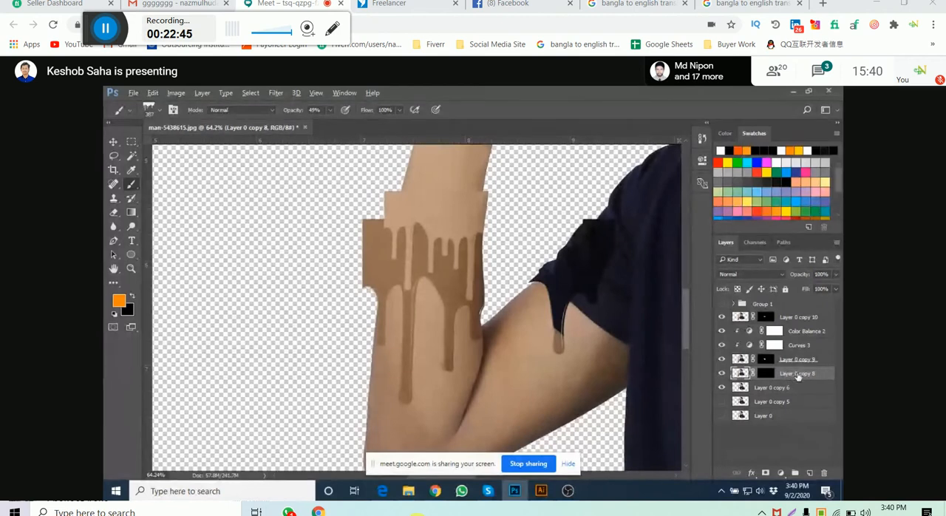
left_click_drag(786, 374, 797, 316)
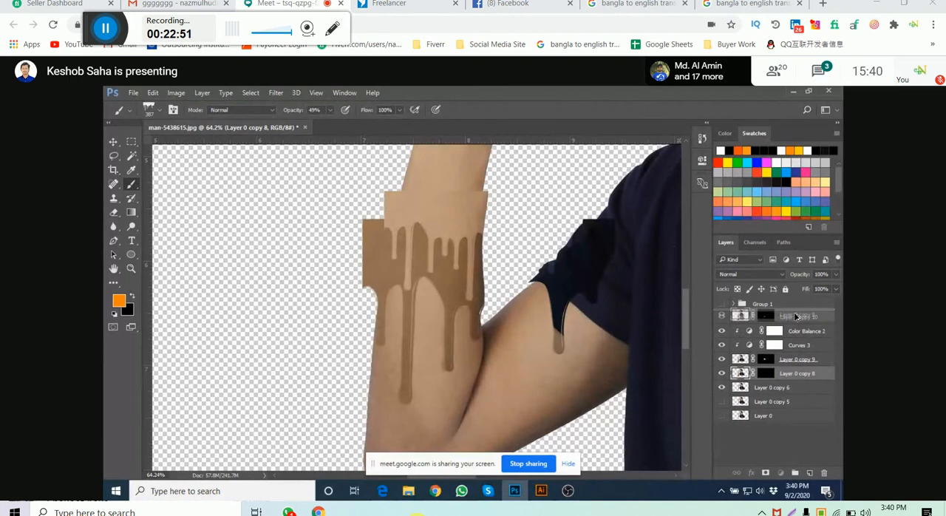
left_click_drag(797, 316, 805, 373)
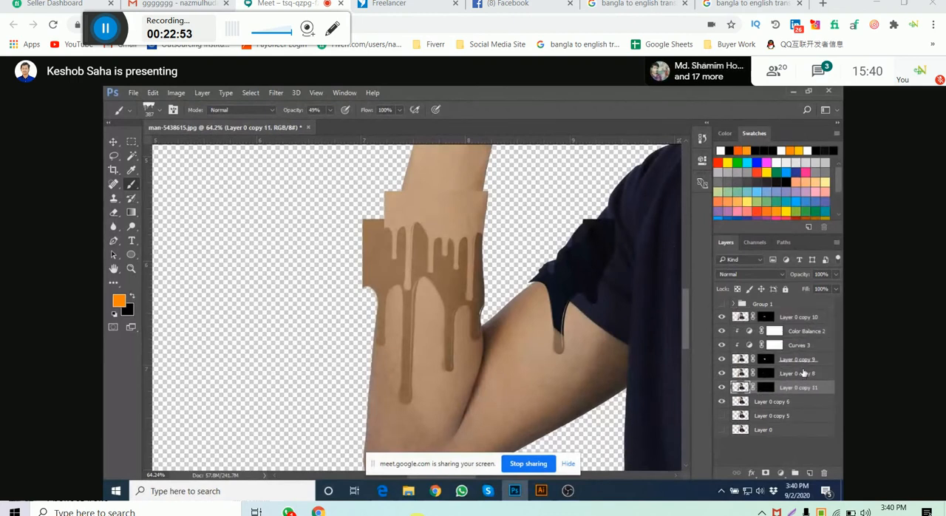
- Try stamping a single 317 px drip between the lower forearm drips on the mask of Layer 0 copy 9, and undo the stamp
left_click(814, 358)
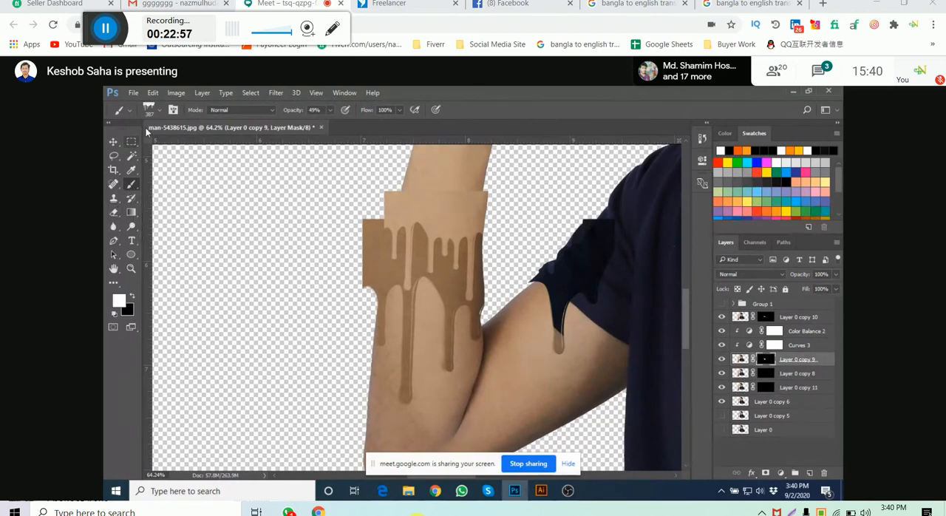
left_click(149, 109)
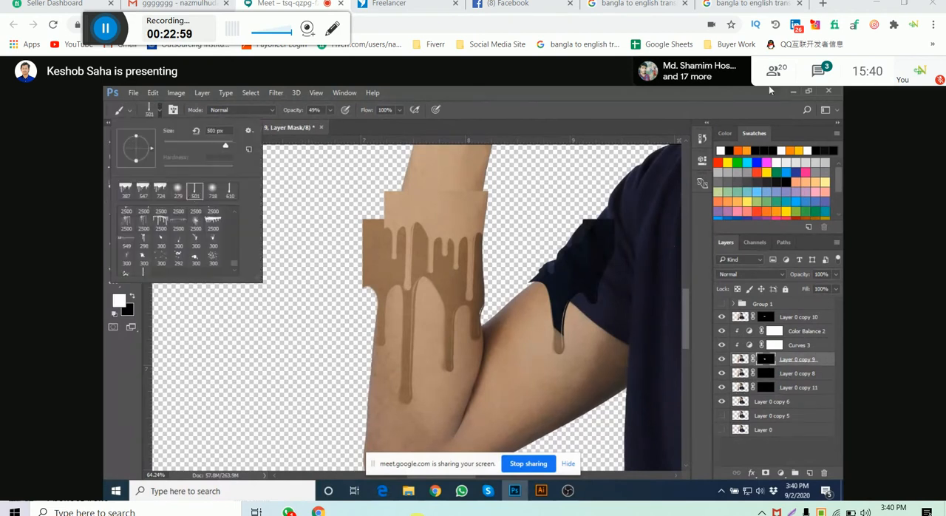
mouse_move(476, 279)
left_mouse_down()
mouse_move(389, 335)
mouse_move(431, 321)
left_mouse_up()
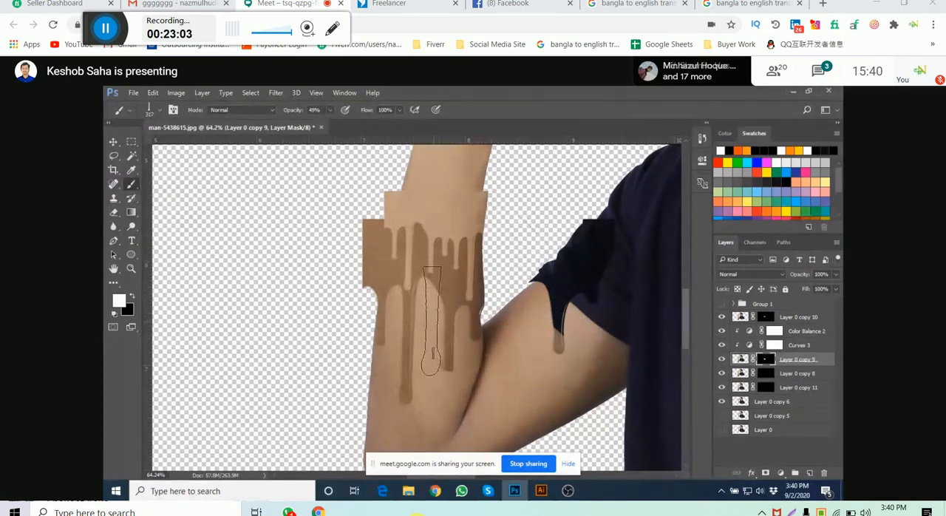
left_click(433, 321)
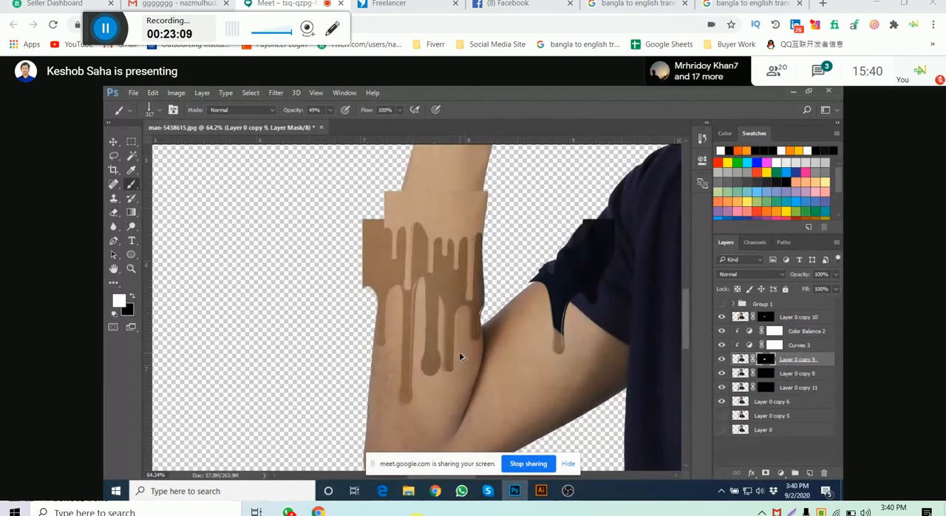
key("ctrl+alt+z")
key("ctrl+alt+z")
key("ctrl+alt+z")
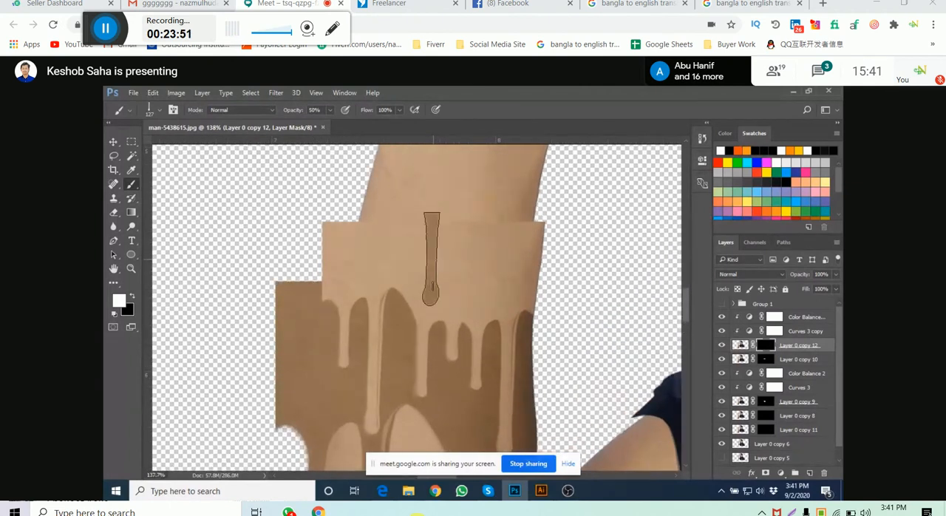
- Stamp a single 127 px drip over the upper forearm band on the mask of Layer 0 copy 12
left_click(432, 258)
left_click_drag(339, 266, 355, 273)
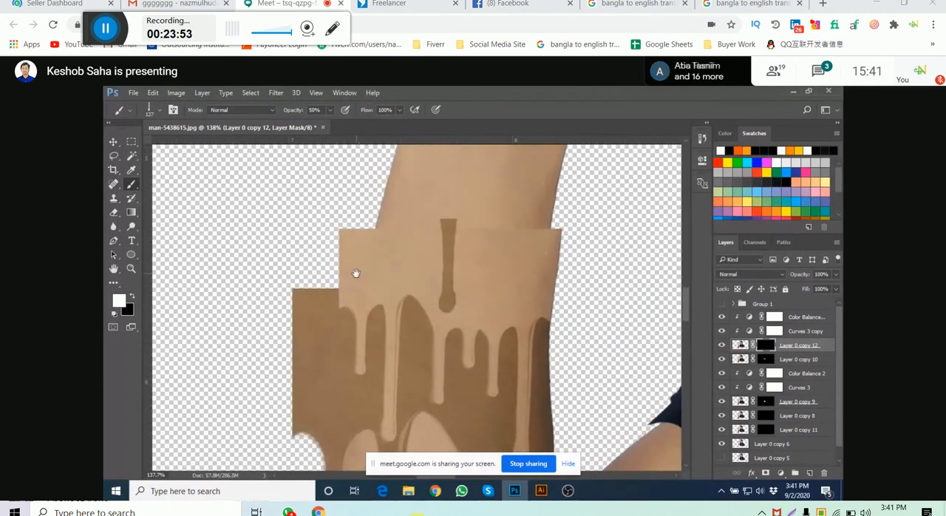
left_click_drag(416, 310, 336, 237)
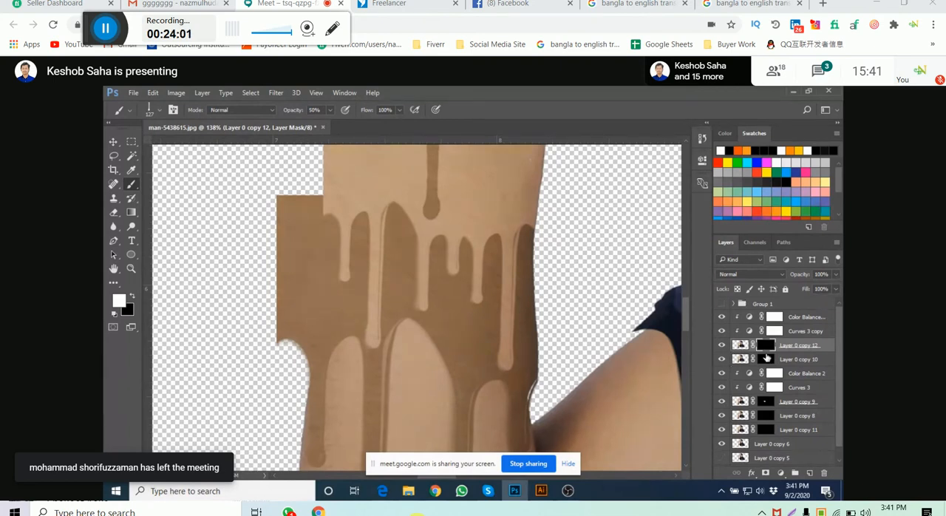
- Set the midtones Cyan–Red value of the topmost Color Balance adjustment to +10
left_click(749, 319)
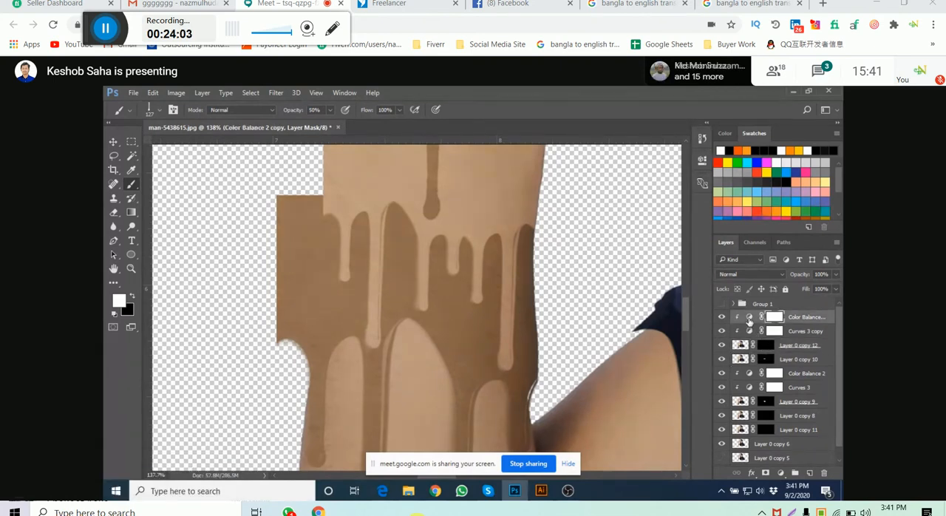
double_click(749, 319)
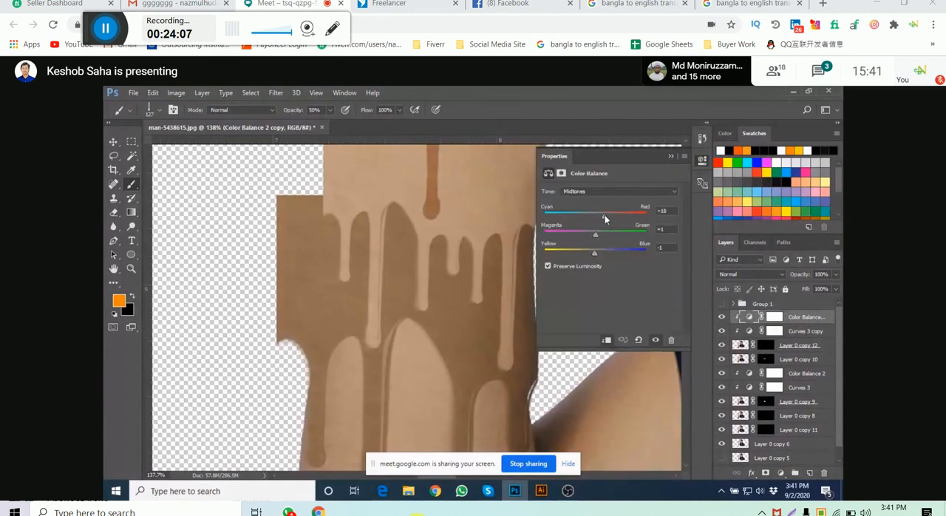
left_click_drag(605, 219, 600, 216)
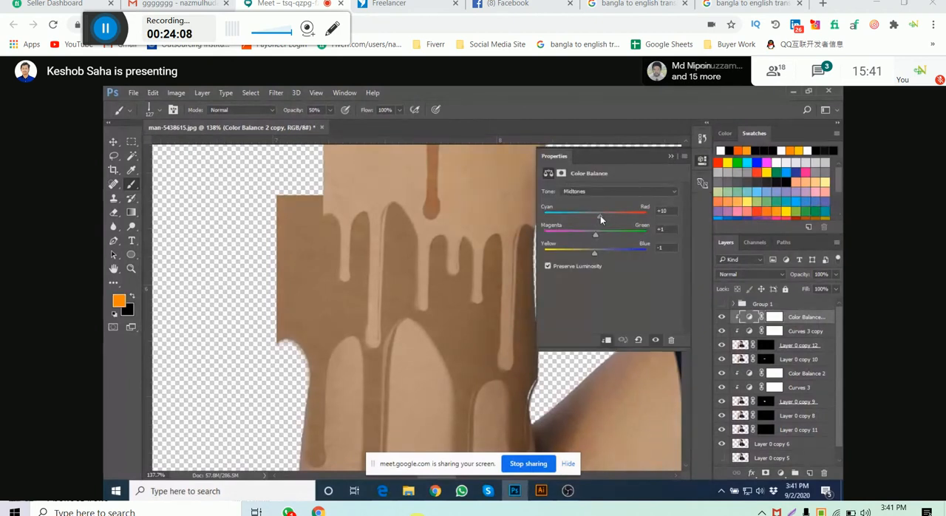
left_click(702, 161)
- Choose the 387 px multi-drip brush and target the mask of Layer 0 copy 12
left_click_drag(431, 223, 416, 314)
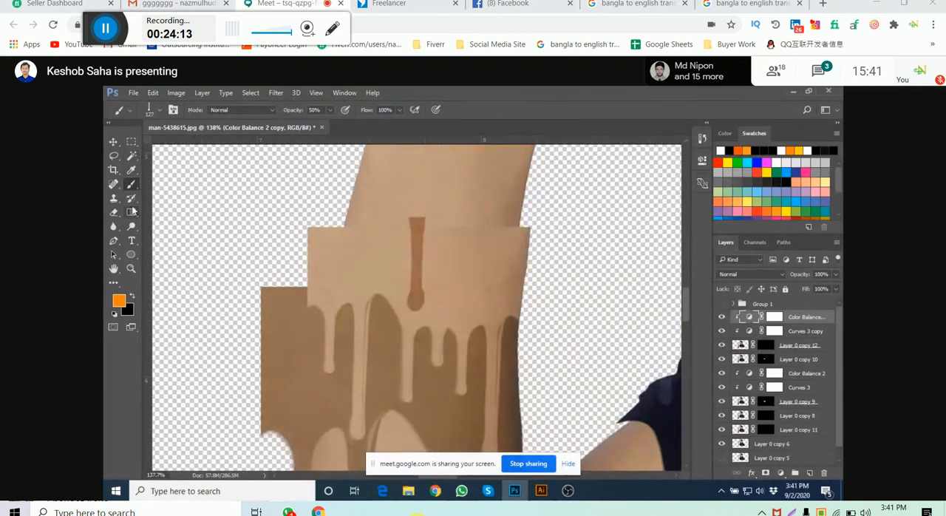
left_click(155, 110)
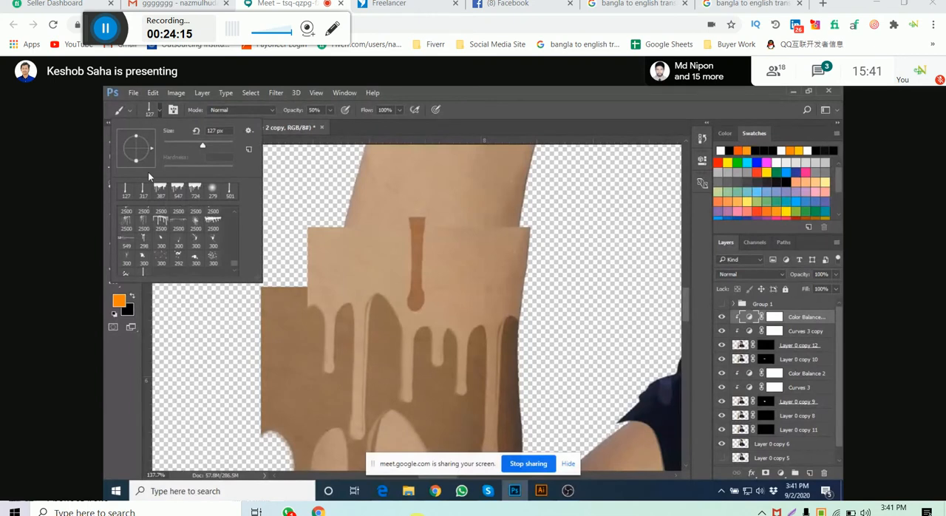
left_click(161, 190)
left_click(765, 344)
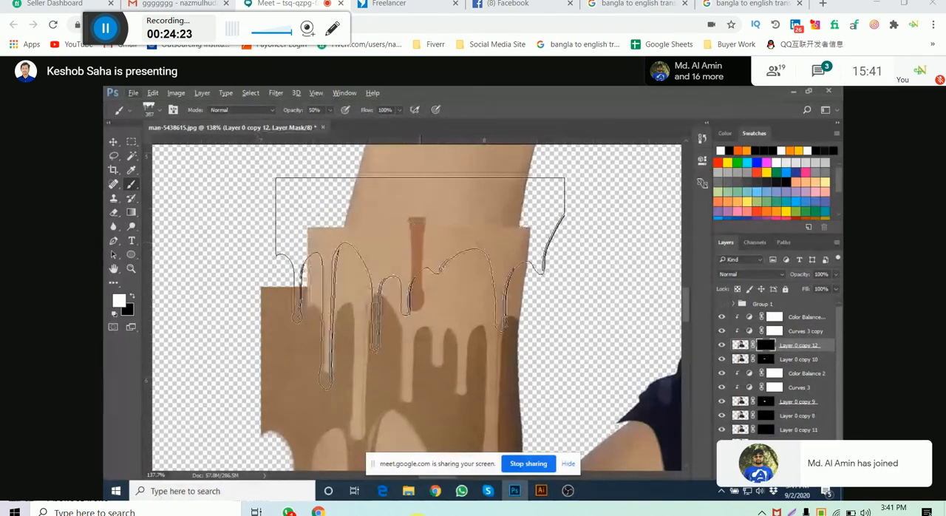
- Switch to the Google Meet window and send the presenter's mobile number in the meeting chat
left_click(382, 451)
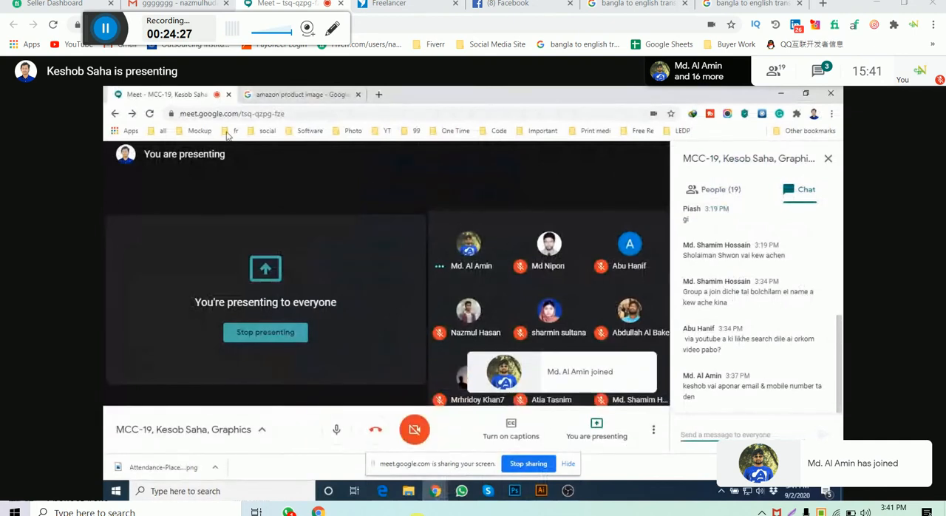
left_click(726, 431)
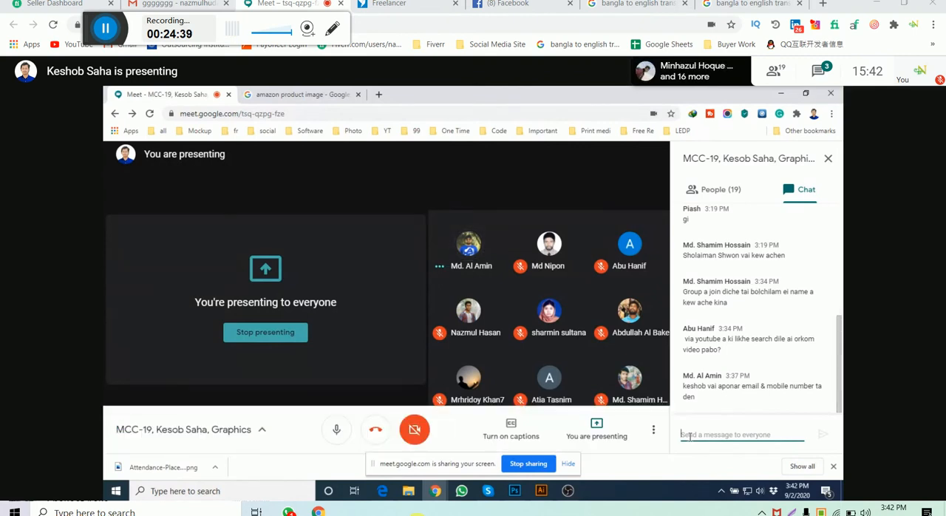
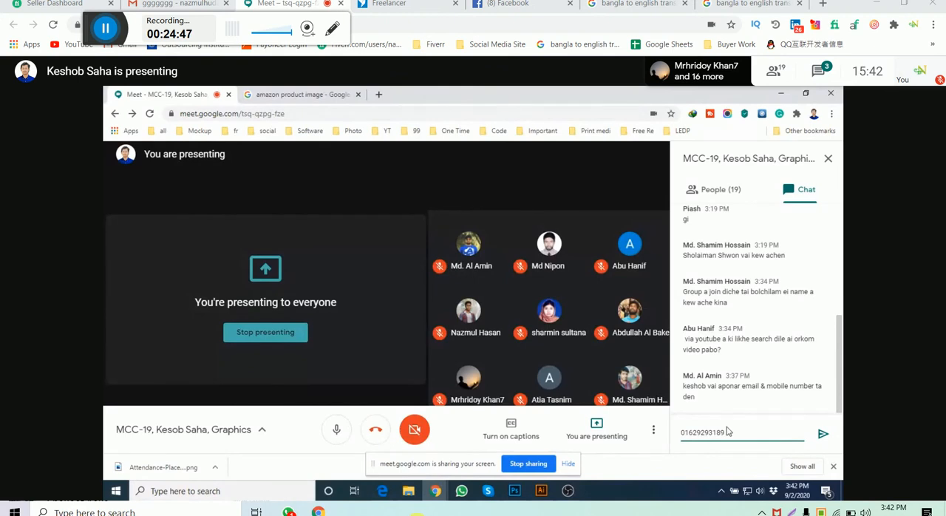
key("Return")
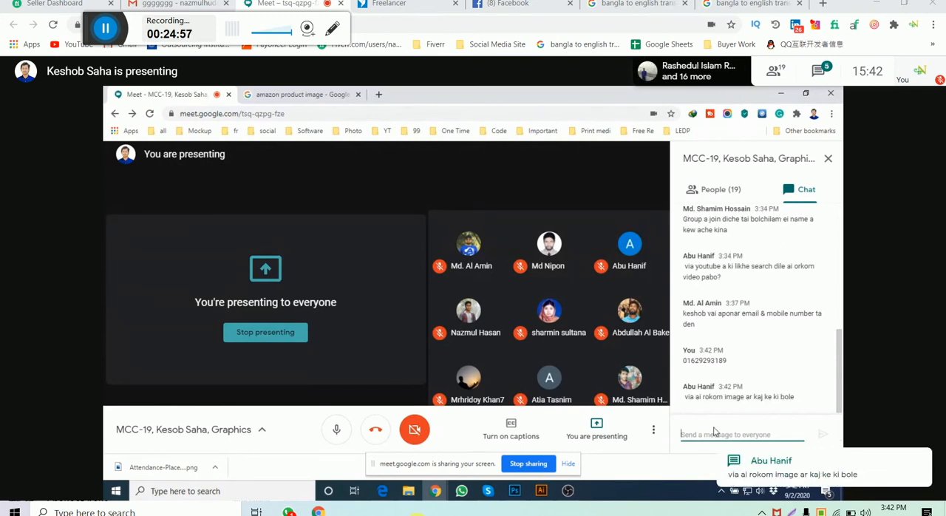
- Send the presenter's e-mail address as a message to everyone in the meeting chat
left_click(714, 431)
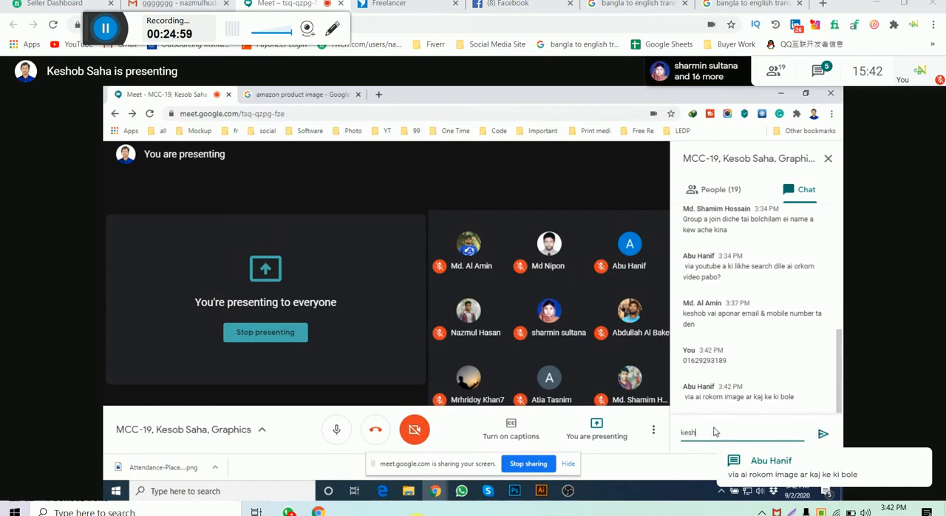
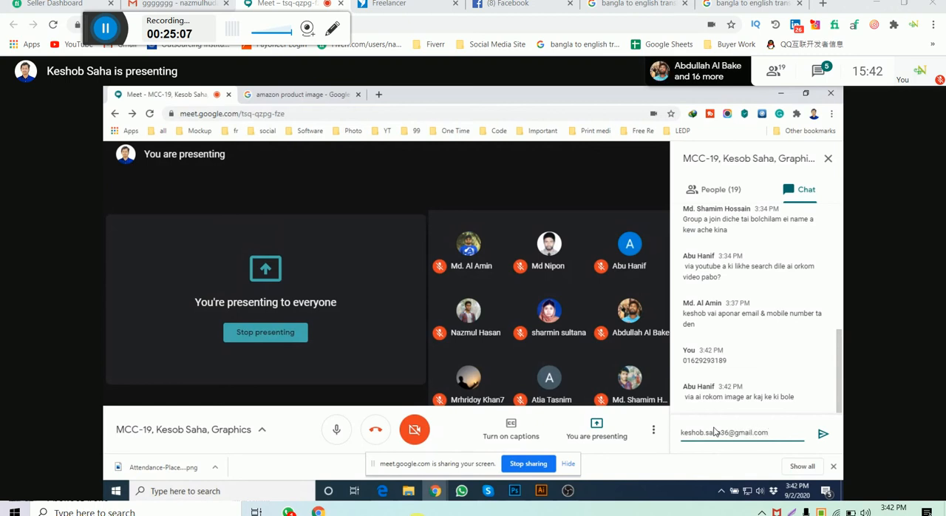
key("Return")
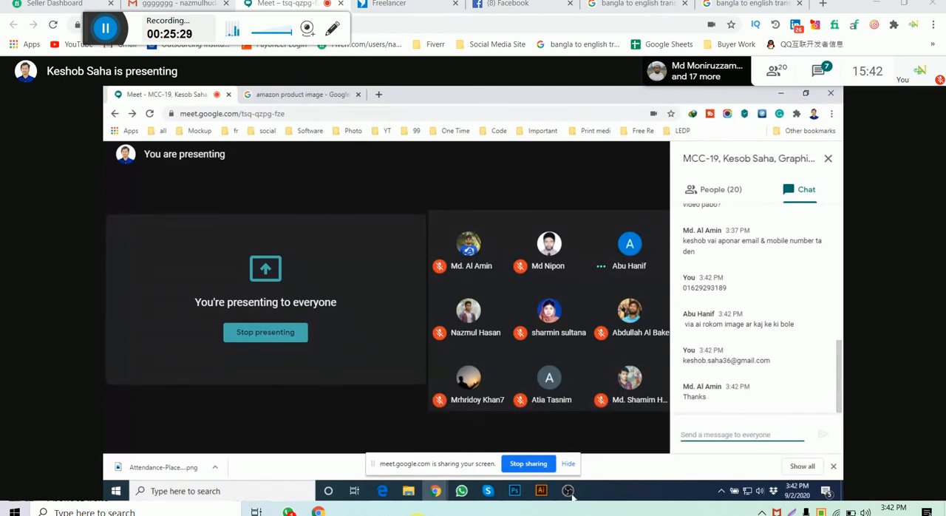
- Switch to Photoshop and back to Google Meet, and look through the meeting's participant list
left_click(515, 492)
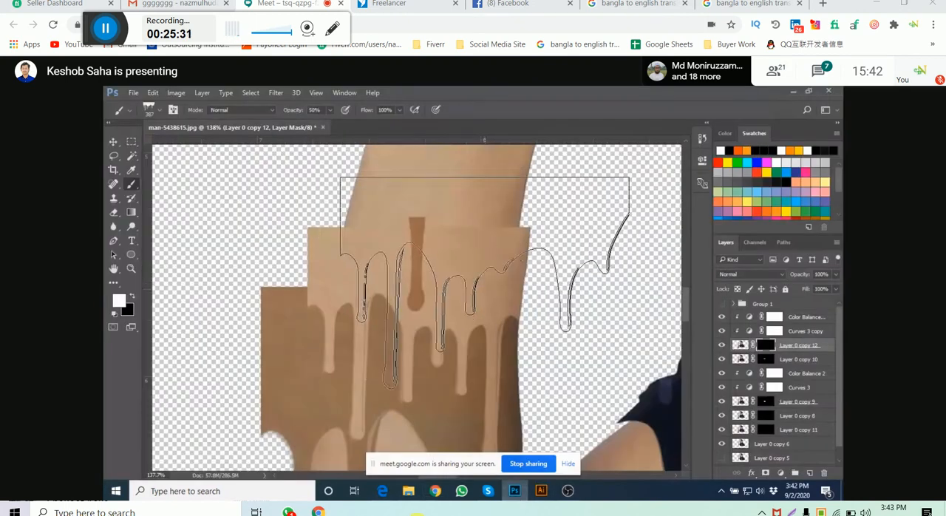
mouse_move(435, 491)
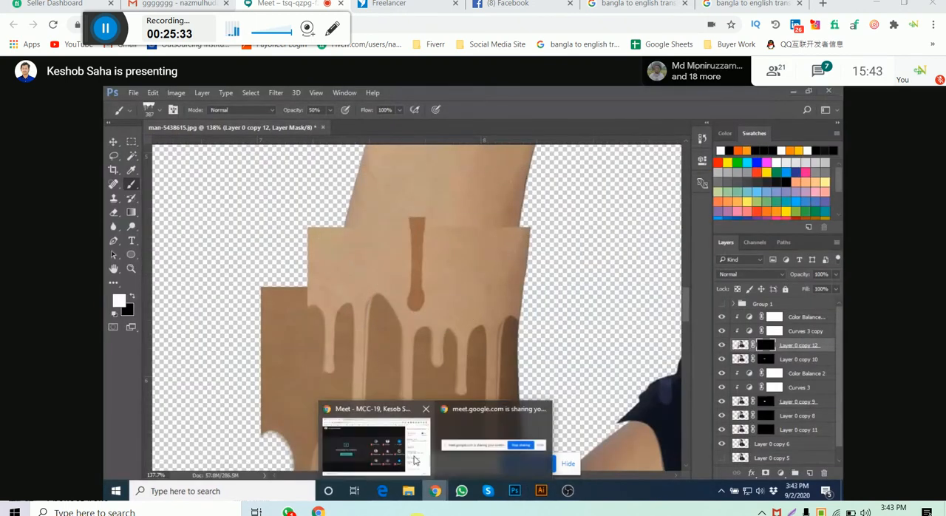
left_click(397, 459)
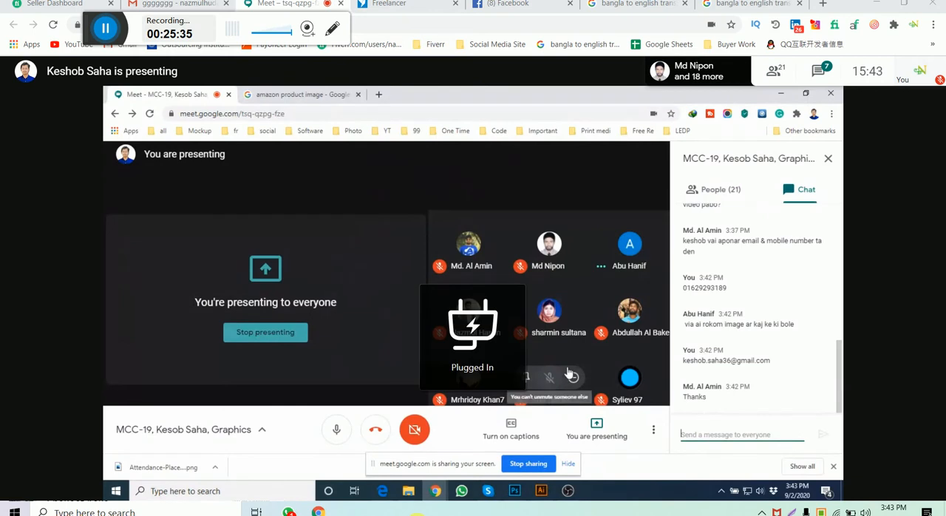
left_click(709, 194)
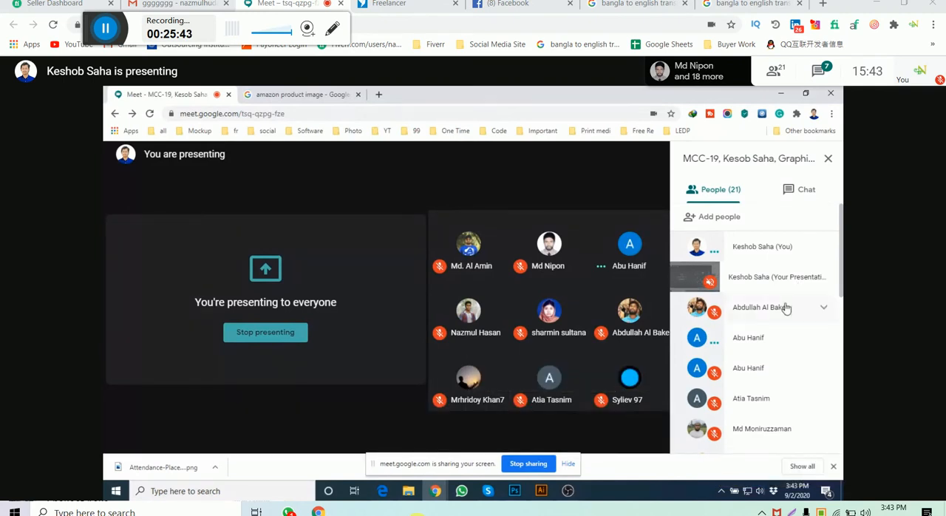
scroll(782, 309, "down", 6)
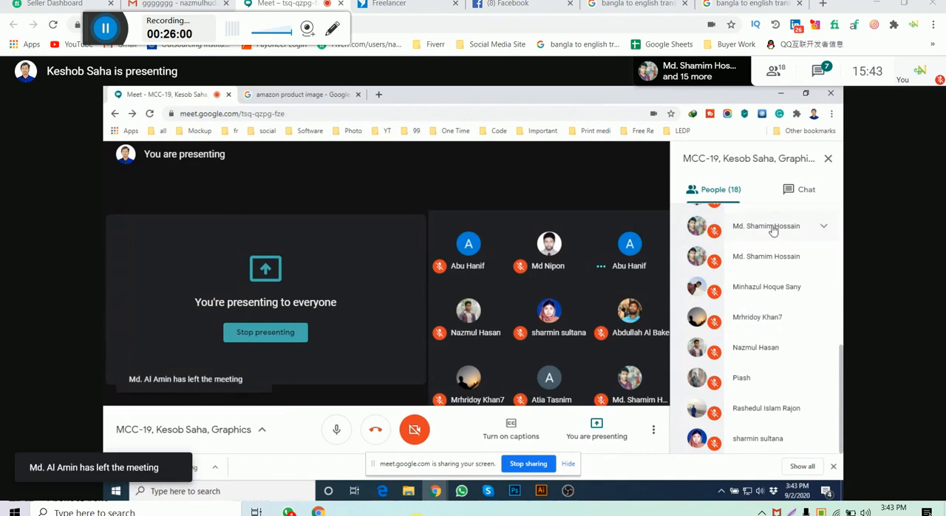
- Return to the meeting chat, and run a Google image search for "avatar" in a new browser tab
left_click(789, 194)
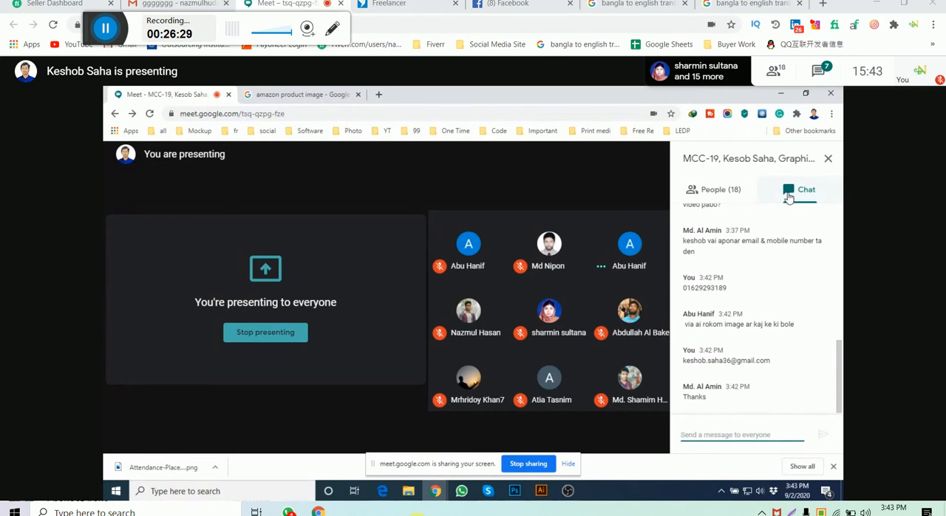
left_click(378, 96)
type("a")
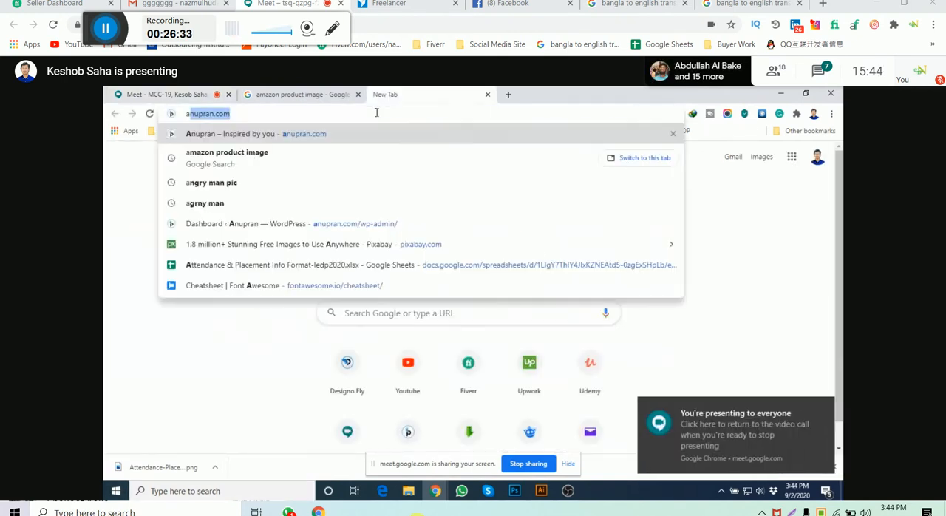
type("vatar")
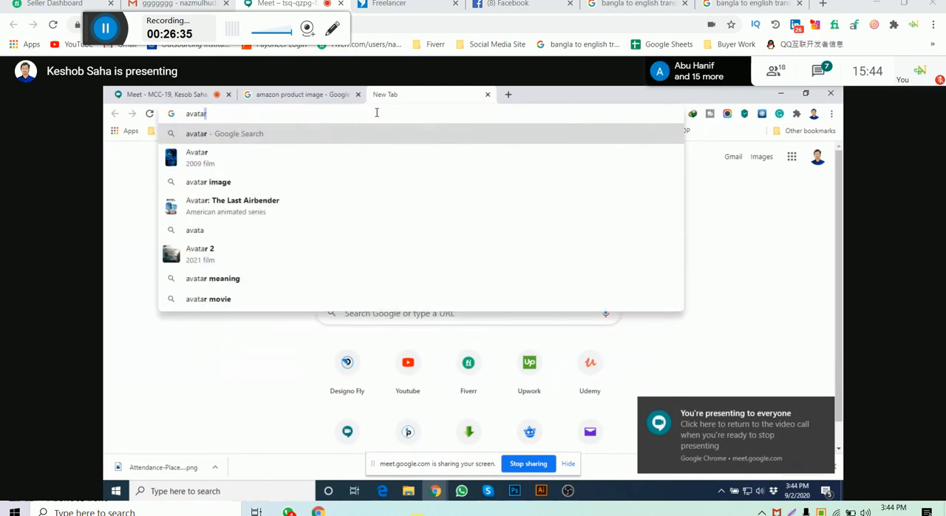
key("Return")
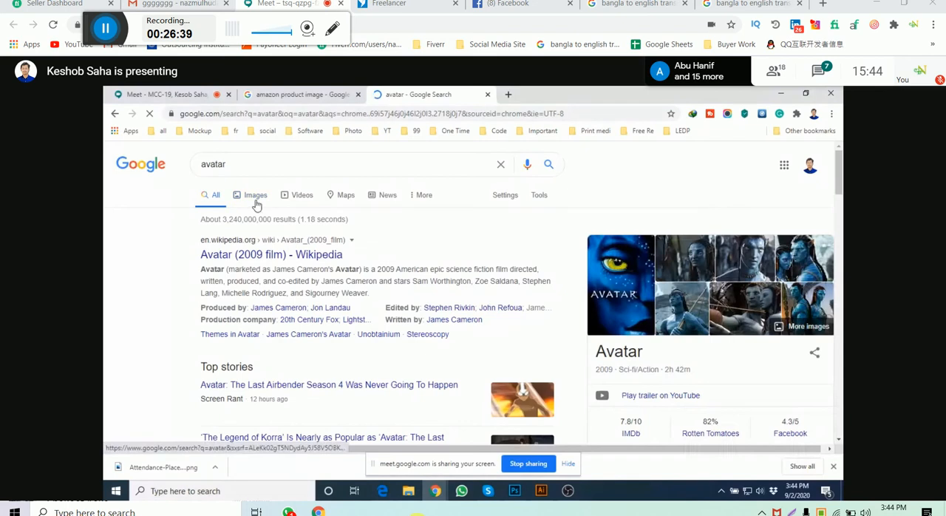
left_click(255, 200)
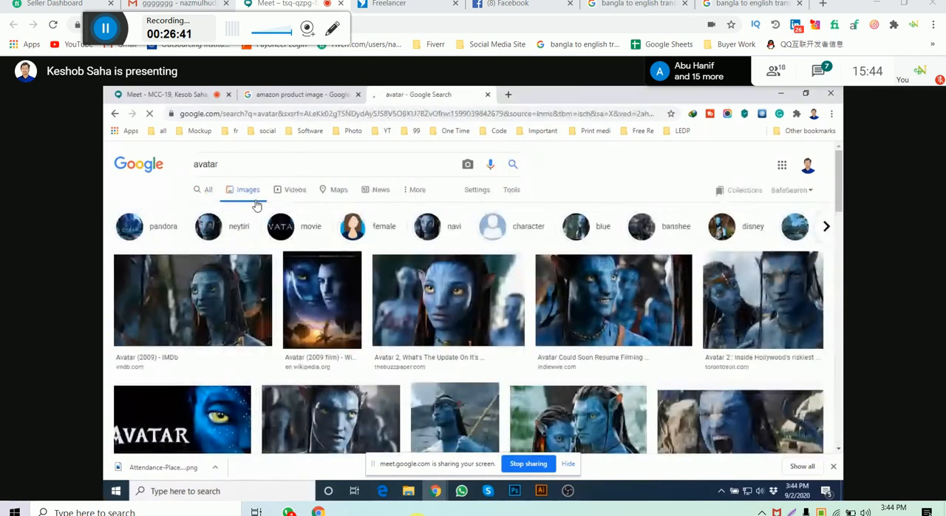
- Browse the avatar image results and open the preview of the "Avatar 2, What's The Update On It's Release And Production" picture
scroll(661, 333, "down", 2)
scroll(661, 333, "down", 2)
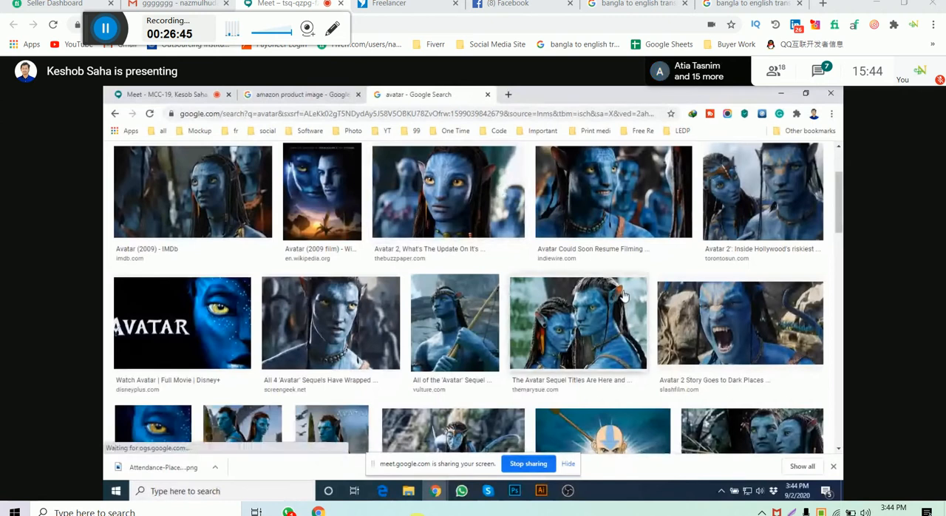
scroll(532, 281, "up", 1)
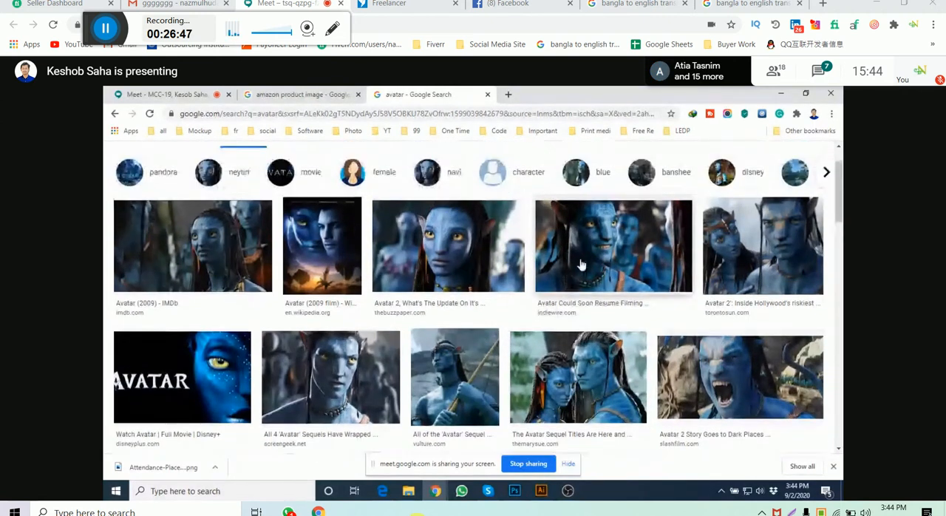
left_click(488, 265)
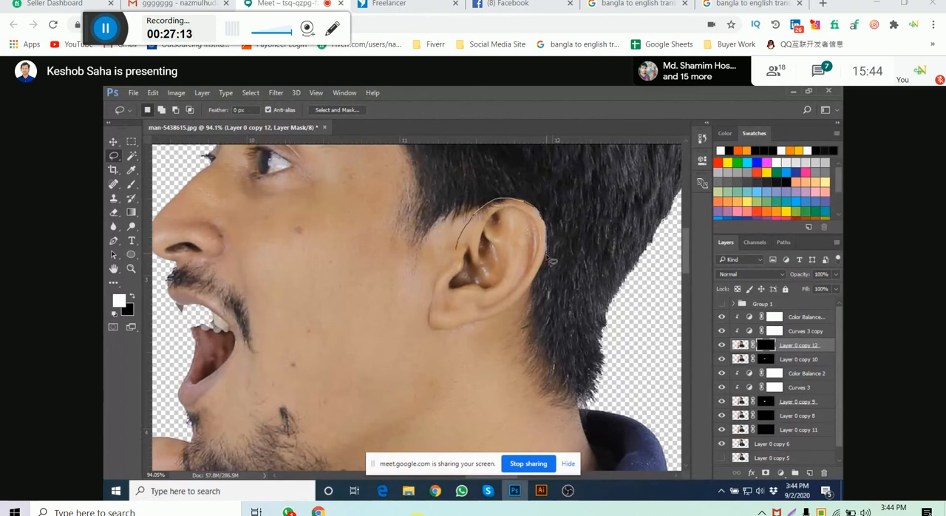
- Switch to Photoshop, lasso-select the man's ear, and group the layers from the upper Color Balance adjustment down to Layer 0 copy 11
left_click_drag(523, 295, 425, 326)
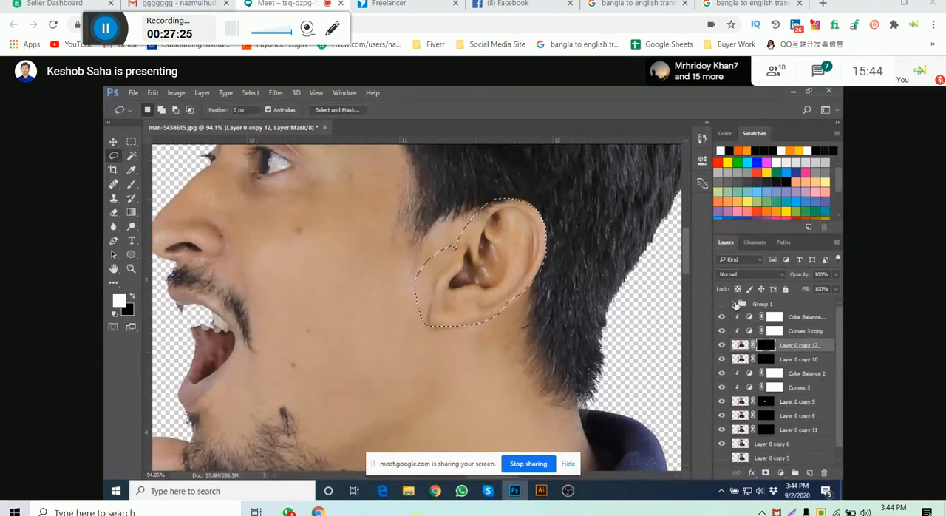
left_click(796, 319)
scroll(814, 441, "down", 1)
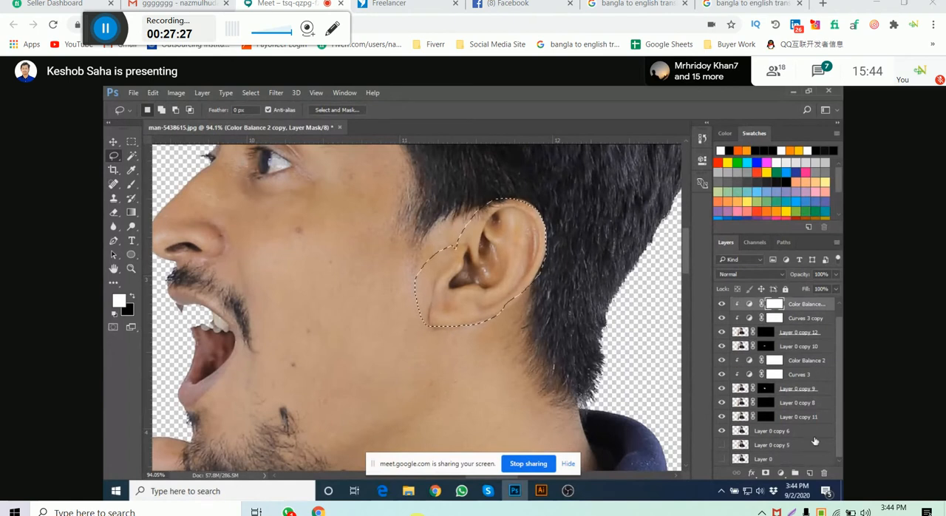
left_click(806, 421, "shift")
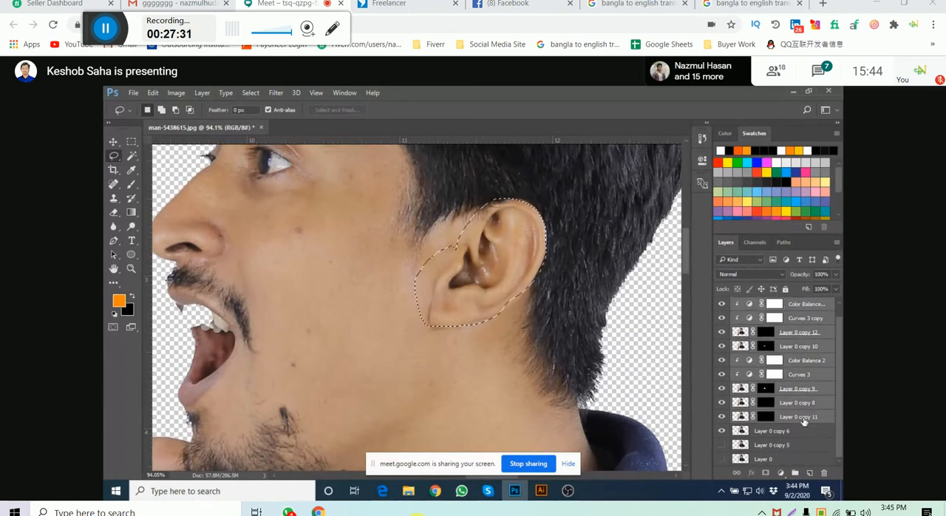
key("ctrl+g")
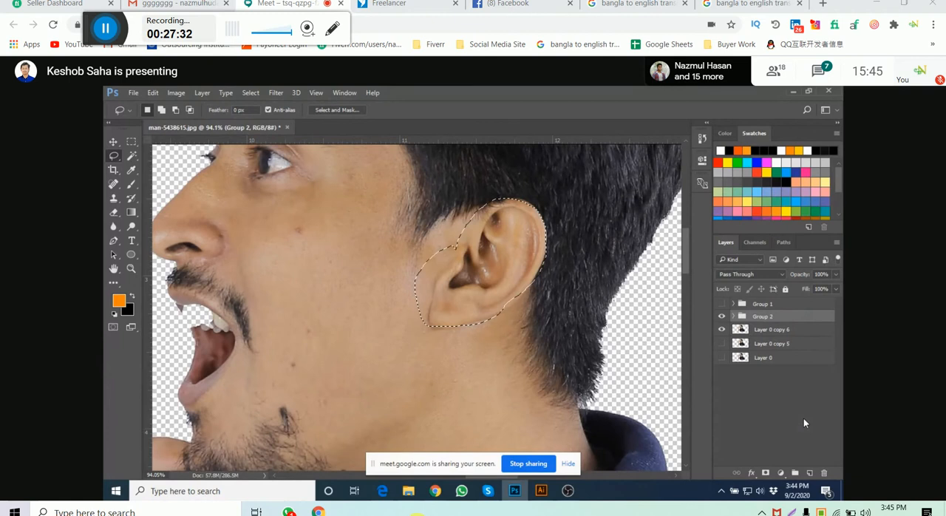
- Hide Group 2 and copy the selected ear from Layer 0 copy 6 onto its own new layer
left_click(782, 330)
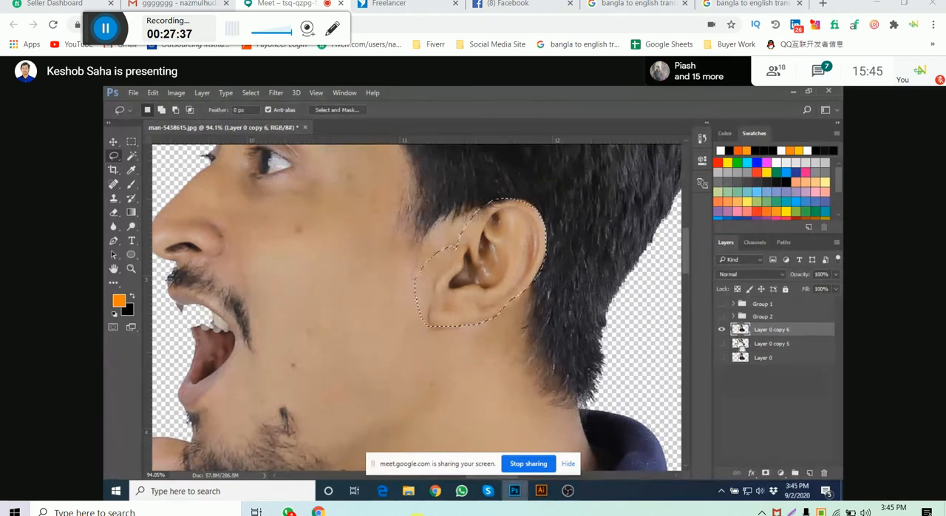
key("ctrl+j")
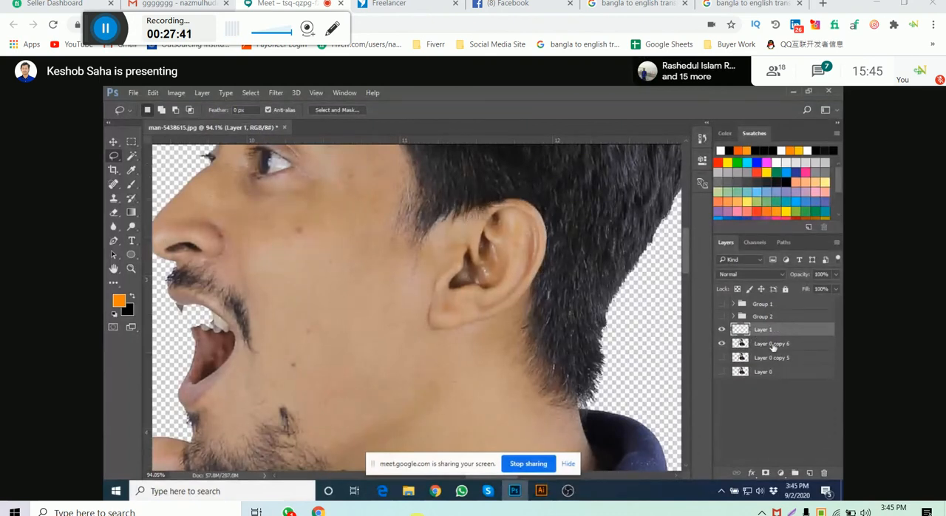
left_click(117, 141)
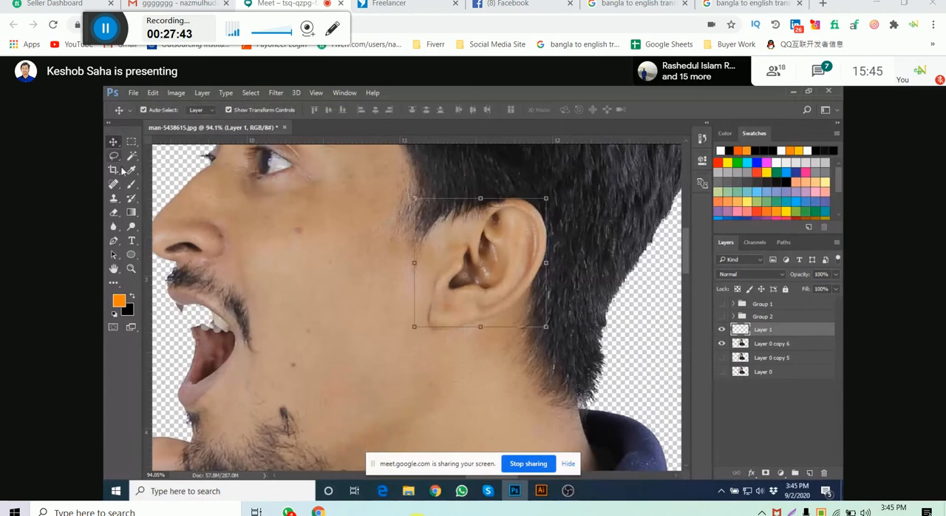
left_click(276, 94)
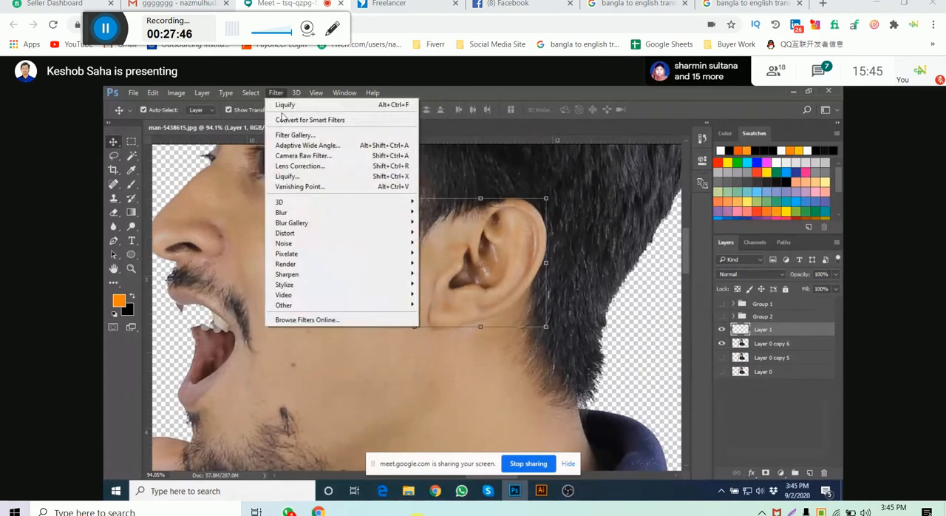
left_click(308, 185)
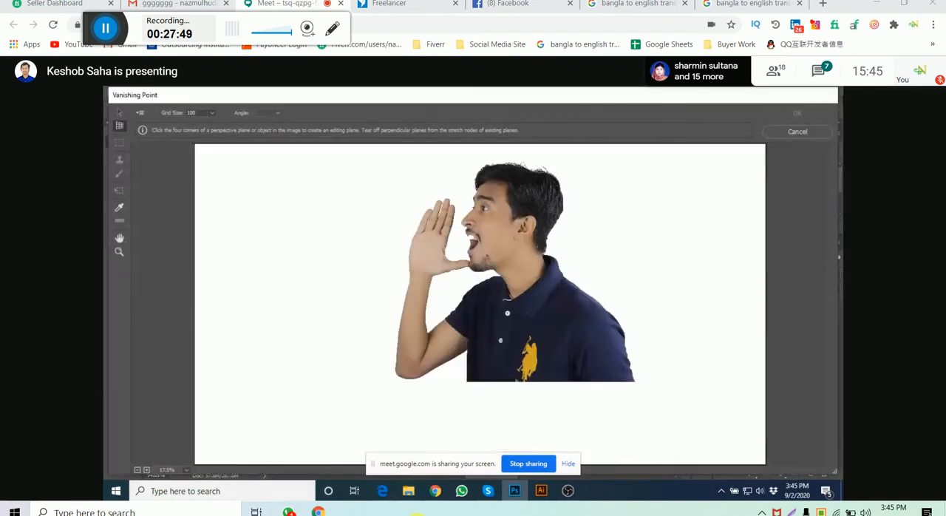
left_click(797, 131)
- In the Liquify filter, set the Forward Warp brush size to 211 and pull the top of the ear up into a long point
left_click(276, 93)
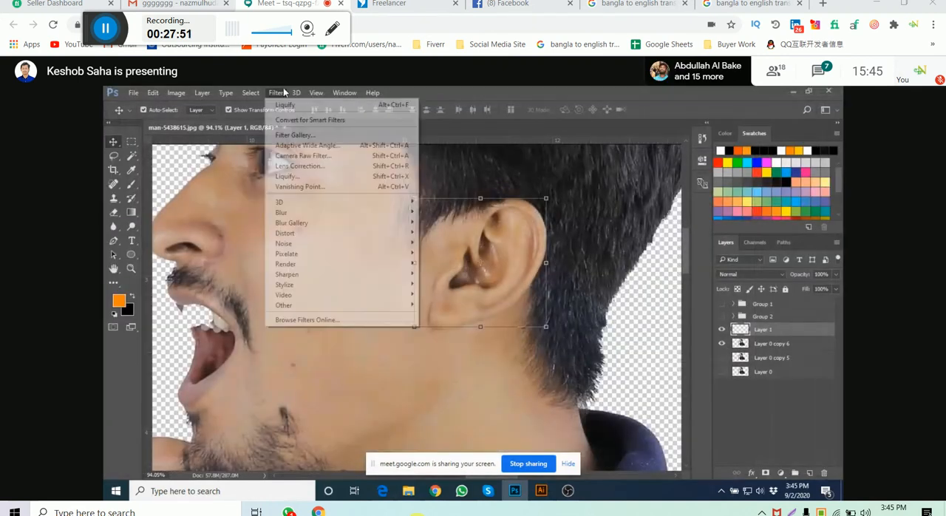
left_click(308, 186)
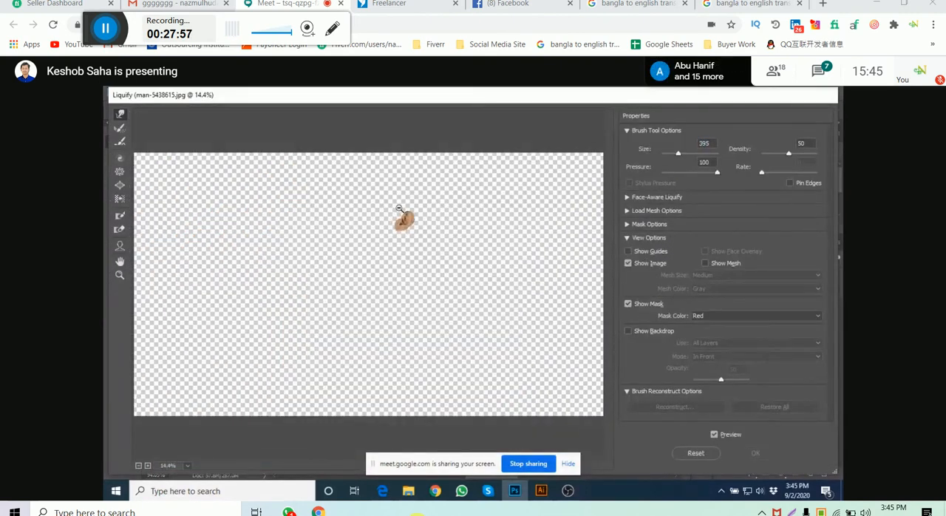
scroll(407, 218, "up", 4)
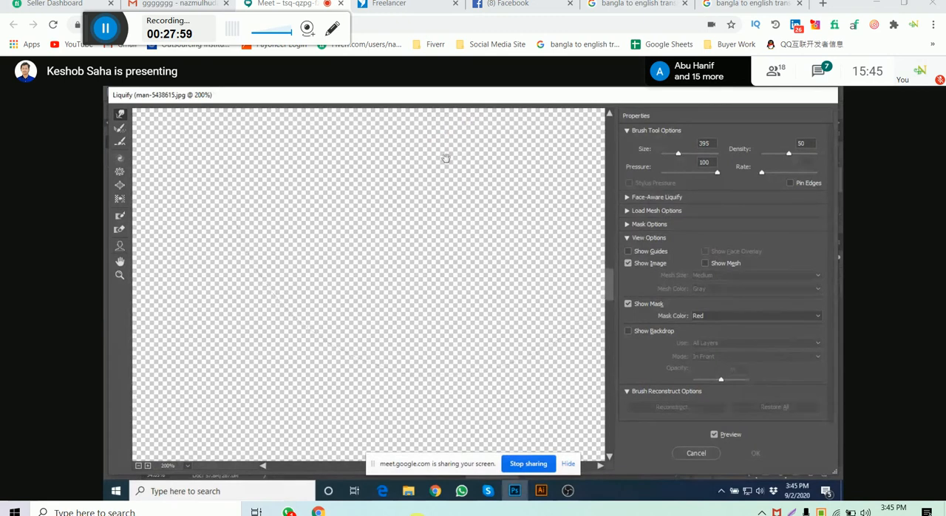
scroll(407, 219, "down", 5)
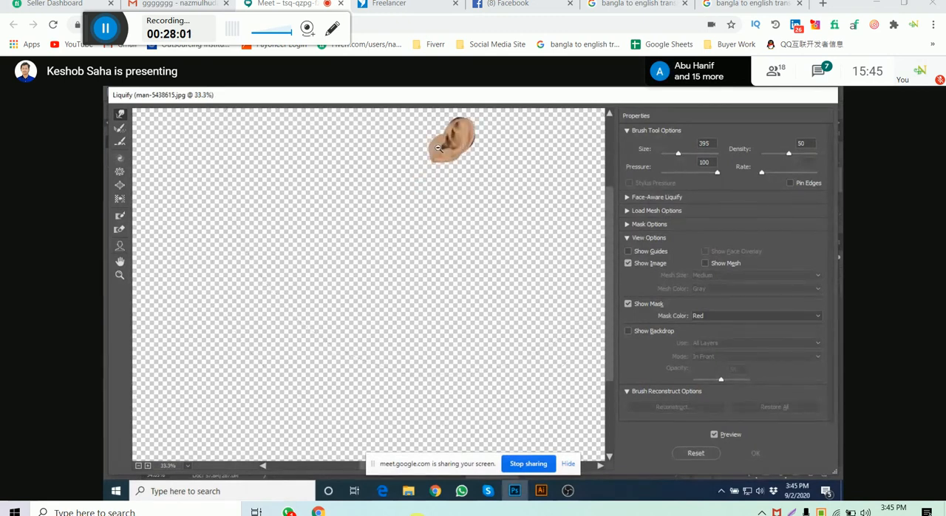
left_click_drag(468, 150, 436, 257)
scroll(444, 241, "up", 2)
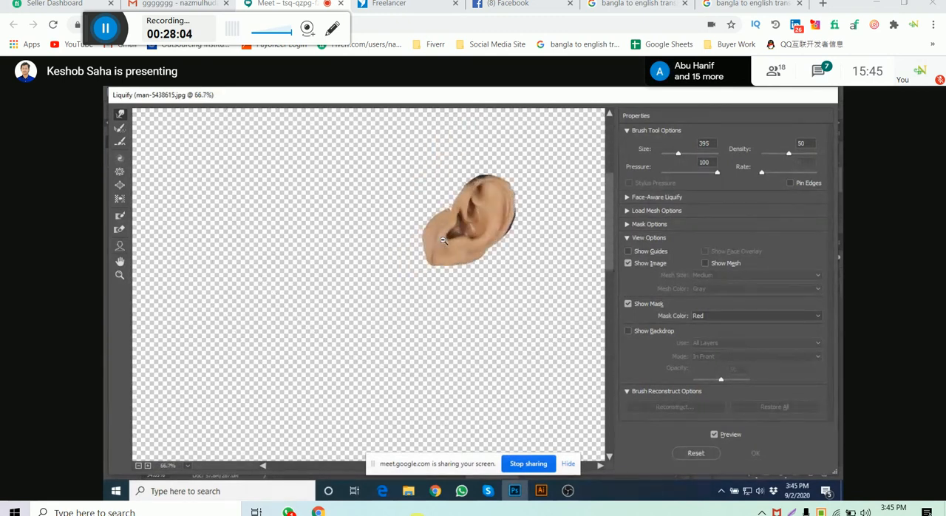
left_click_drag(508, 209, 443, 251)
scroll(442, 251, "up", 4)
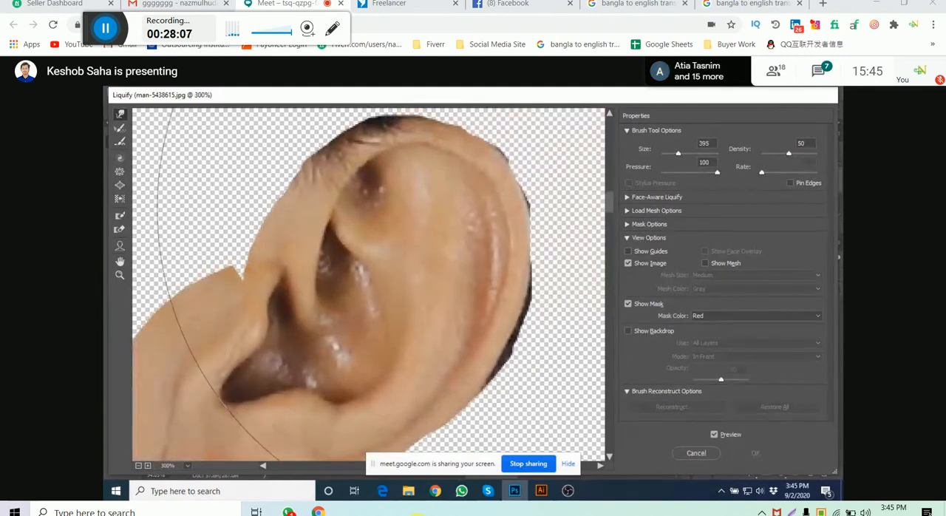
scroll(368, 167, "down", 2)
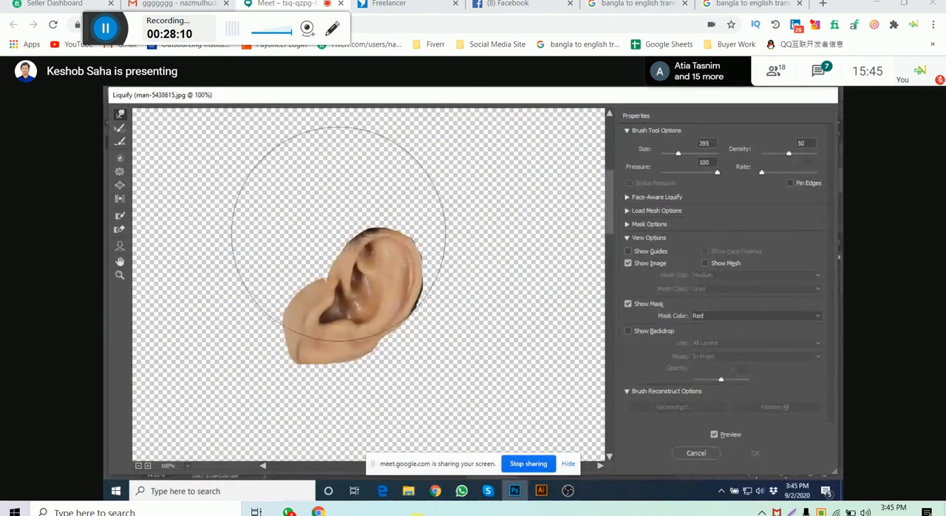
right_click(339, 234, "alt")
mouse_move(324, 239)
left_mouse_down()
mouse_move(264, 249)
mouse_move(273, 244)
left_mouse_up()
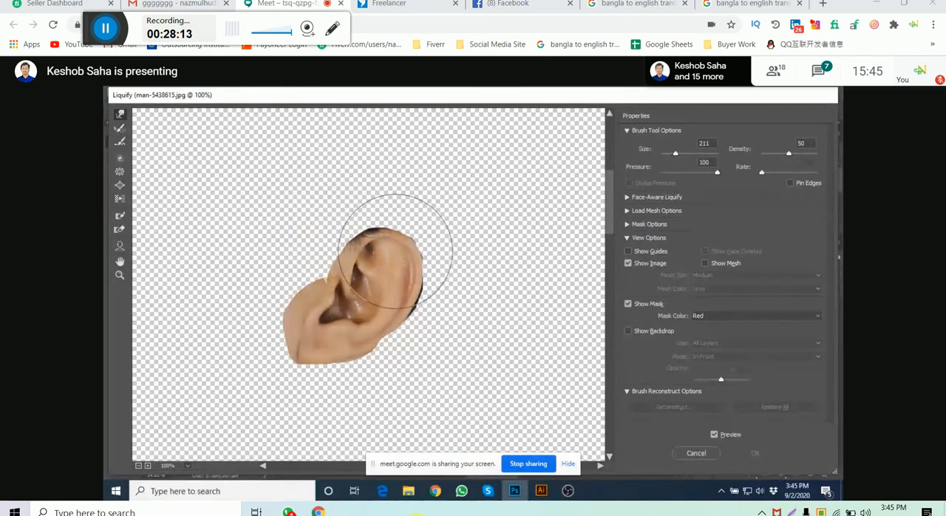
mouse_move(396, 251)
left_mouse_down()
mouse_move(422, 177)
mouse_move(433, 174)
left_mouse_up()
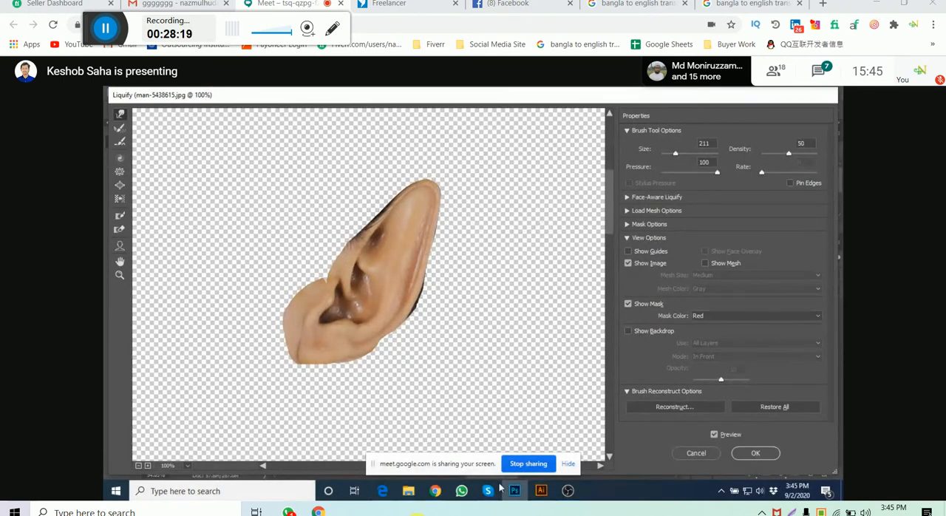
- Switch to Chrome to examine the ear shape in the Avatar reference picture, and return to the Liquify window in Photoshop
mouse_move(438, 492)
left_click(427, 456)
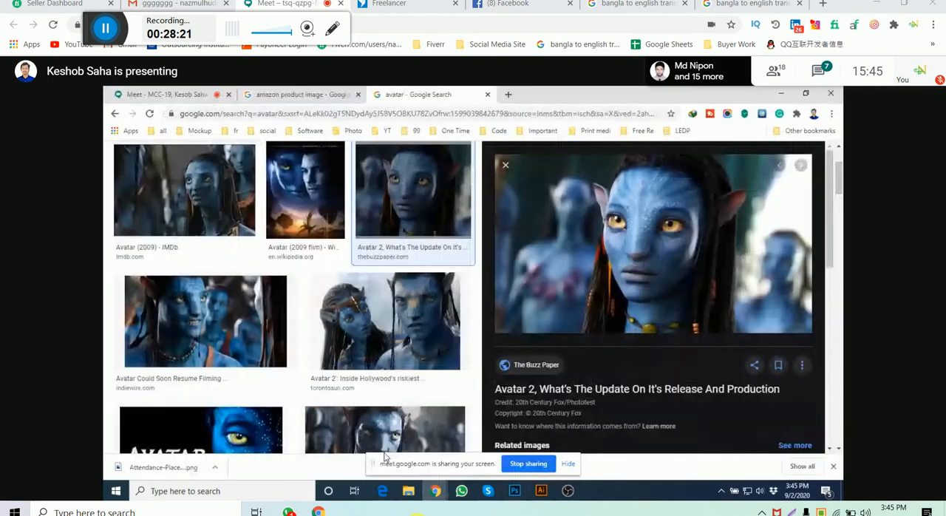
left_click(515, 491)
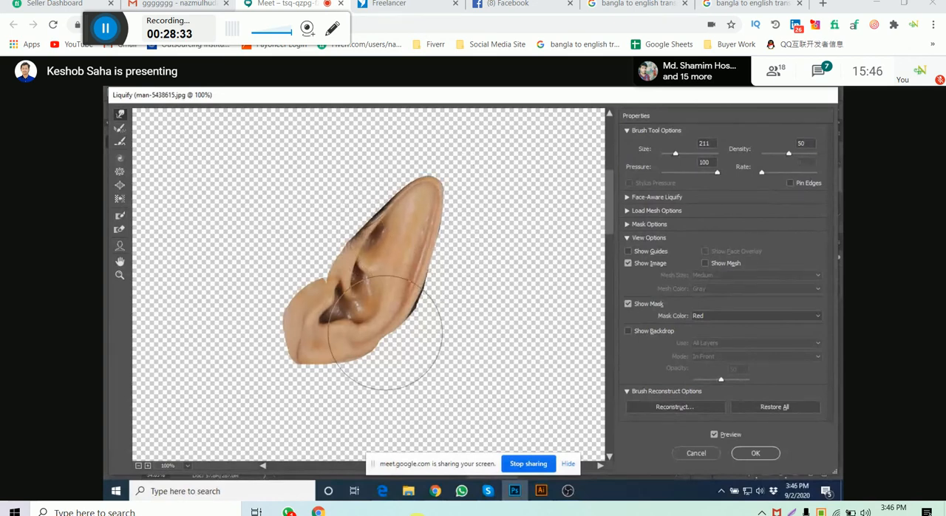
- Apply the Liquify distortion to the ear and deselect its layer
left_click(752, 452)
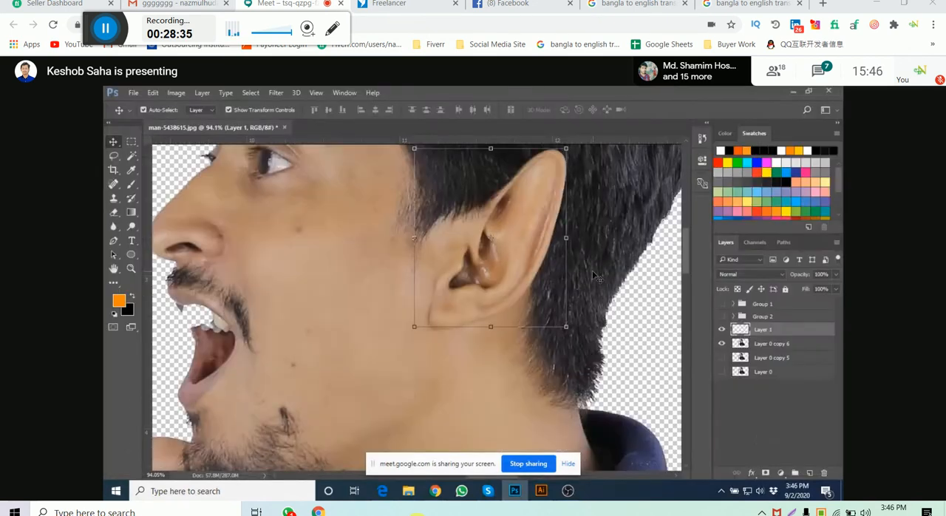
scroll(548, 279, "down", 3, "alt")
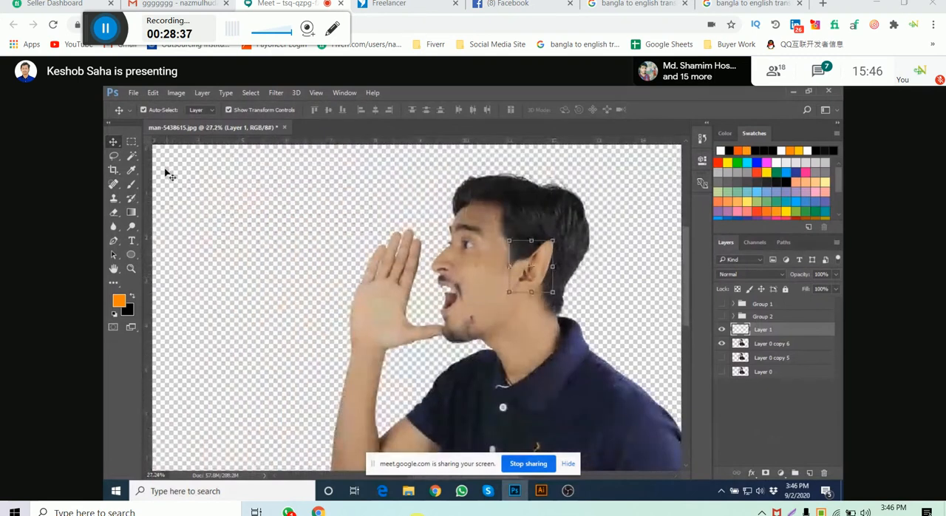
left_click(257, 212)
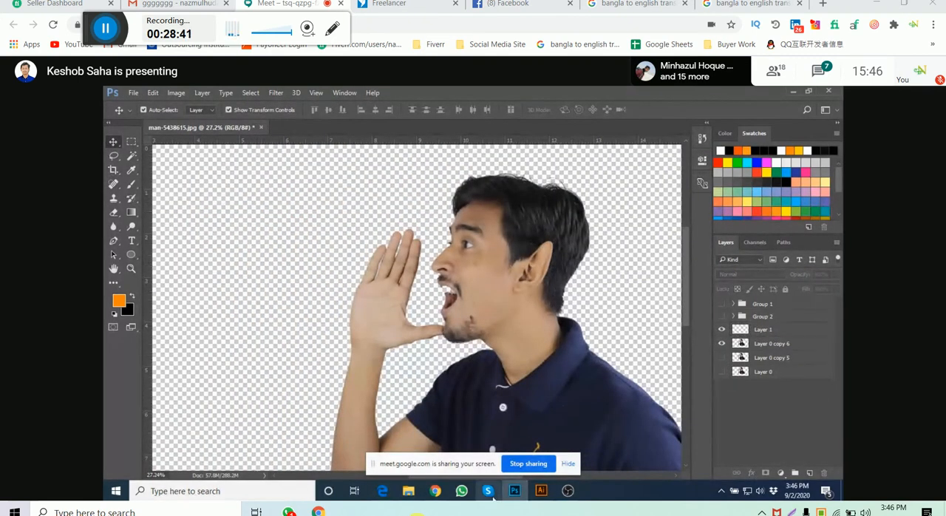
- Switch to Chrome and bring up the Google Meet call
mouse_move(435, 492)
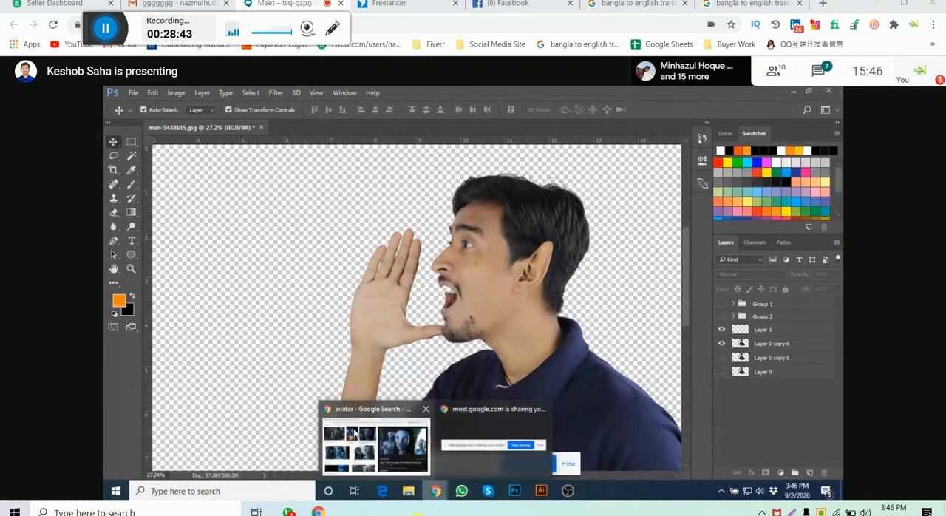
left_click(354, 433)
left_click(201, 97)
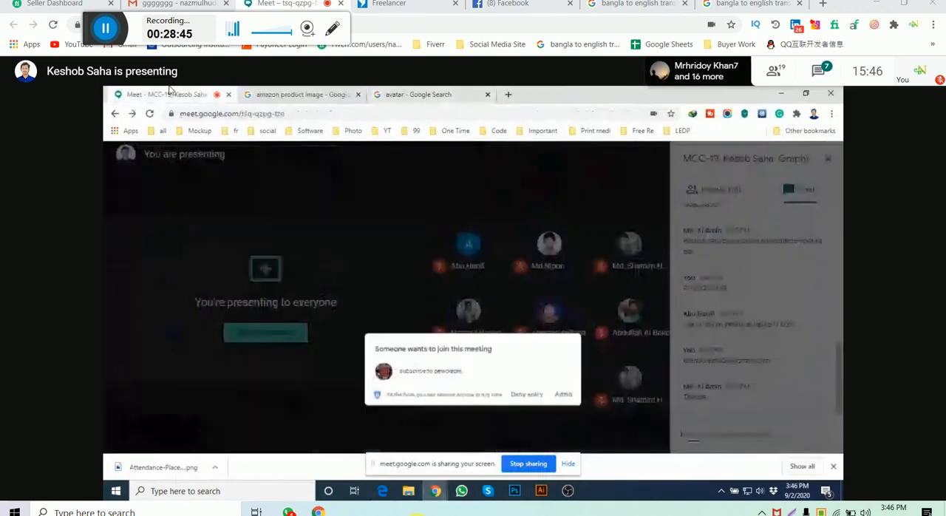
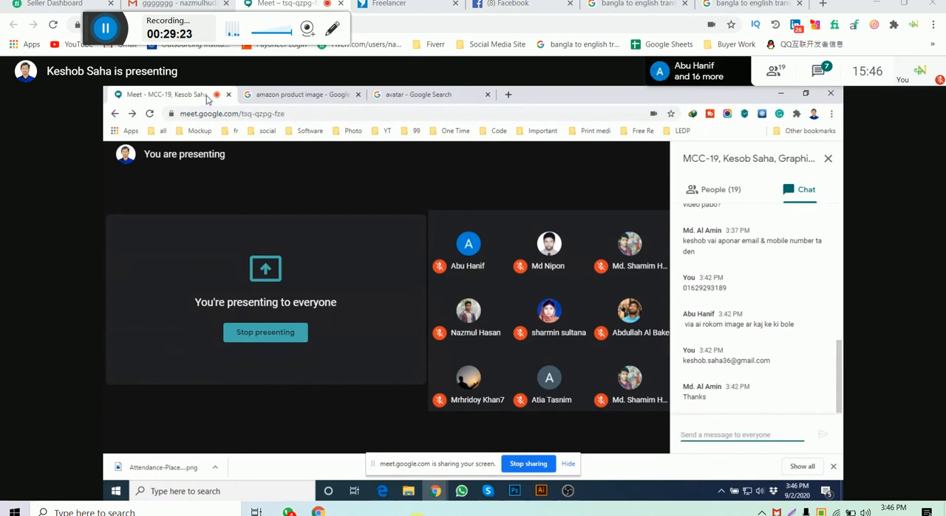
- Open Sample 2.jpg from the Downloads folder in Photoshop and activate the Magic Wand tool
left_click(516, 491)
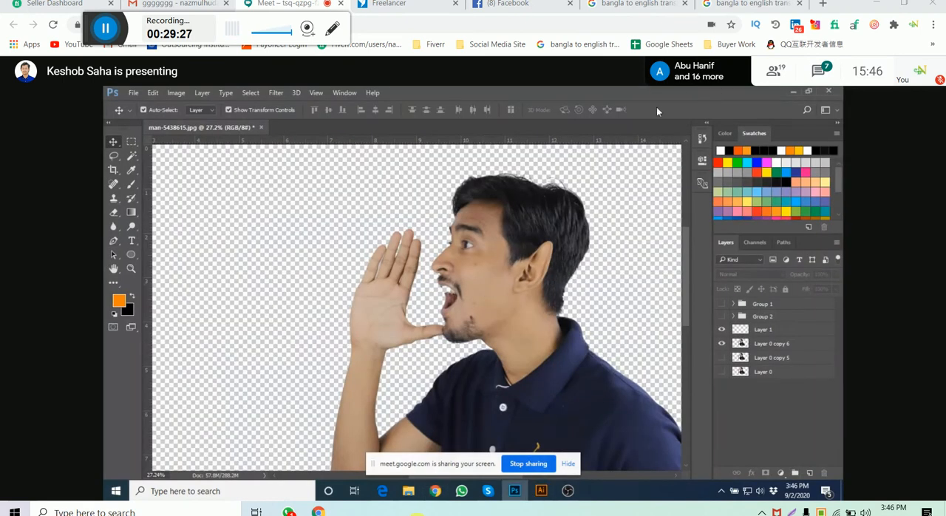
mouse_move(413, 496)
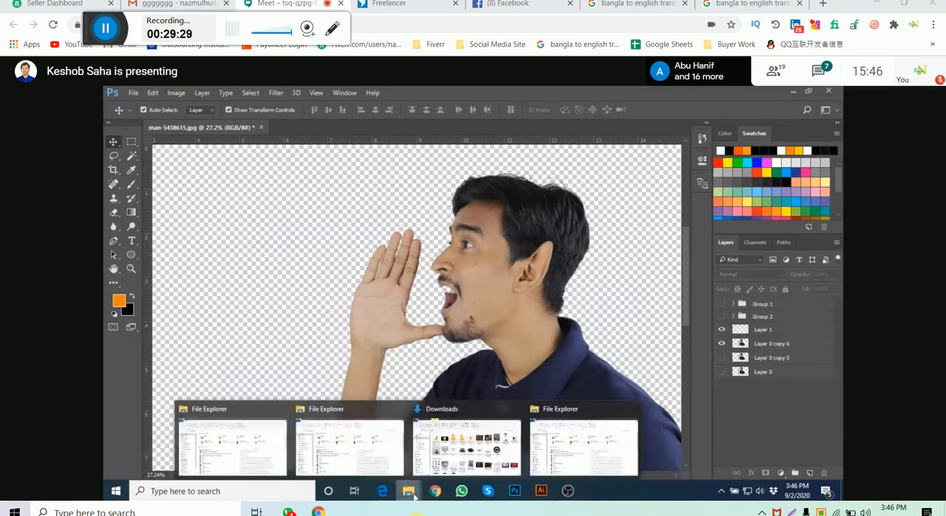
left_click(466, 444)
scroll(497, 313, "down", 5)
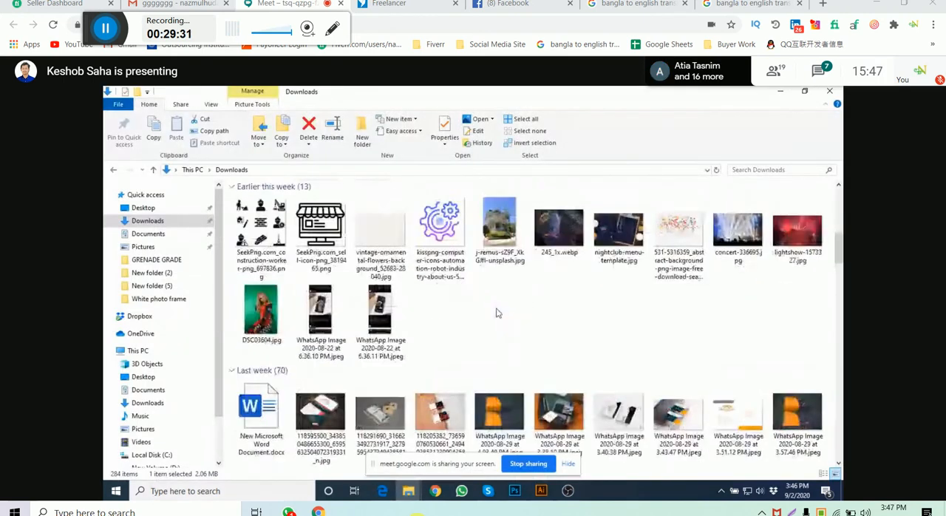
scroll(497, 313, "up", 5)
scroll(498, 314, "down", 10)
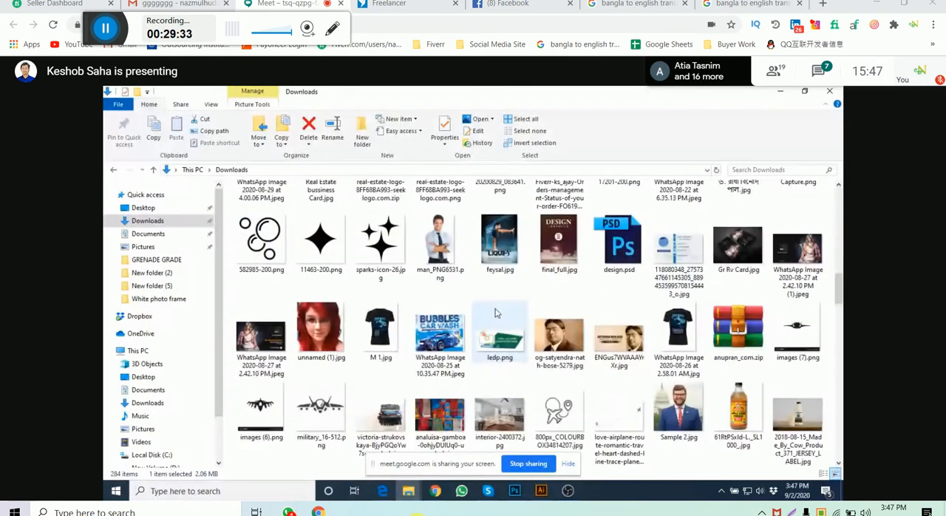
left_click_drag(663, 216, 450, 275)
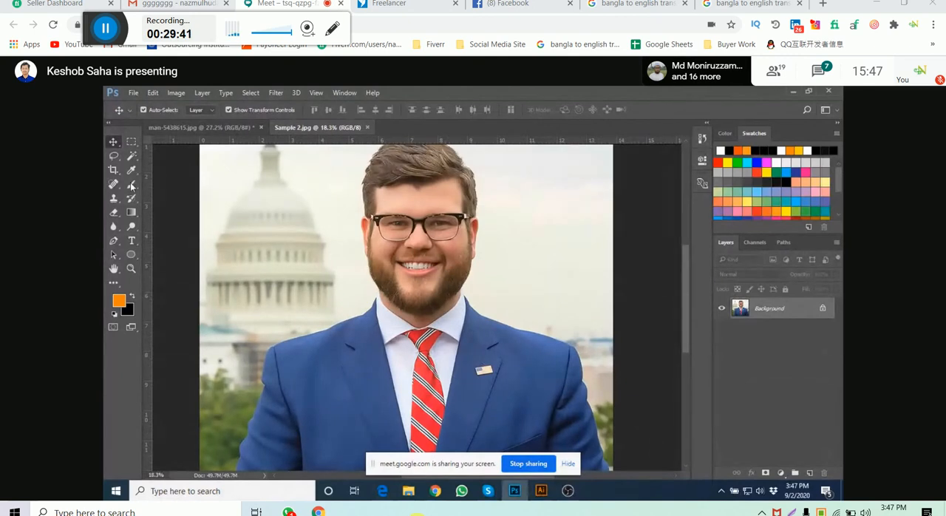
left_click(132, 157)
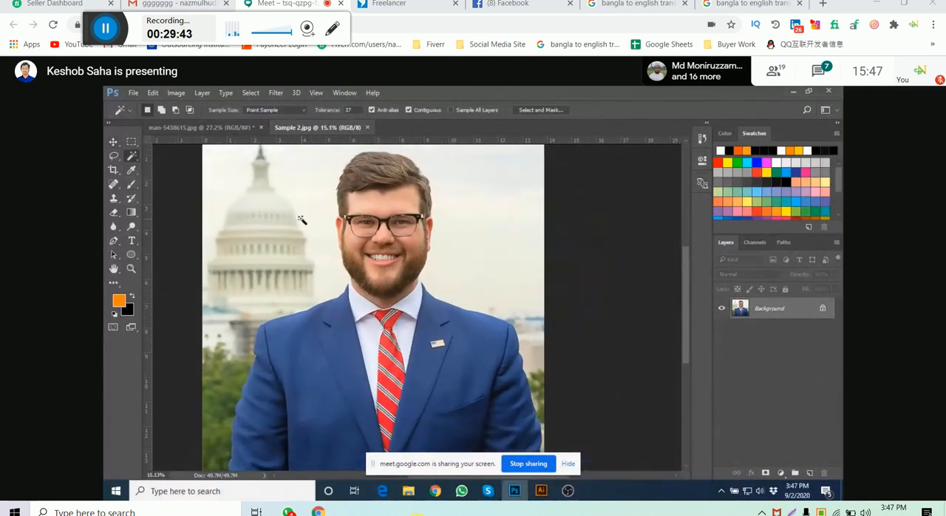
left_click(301, 219)
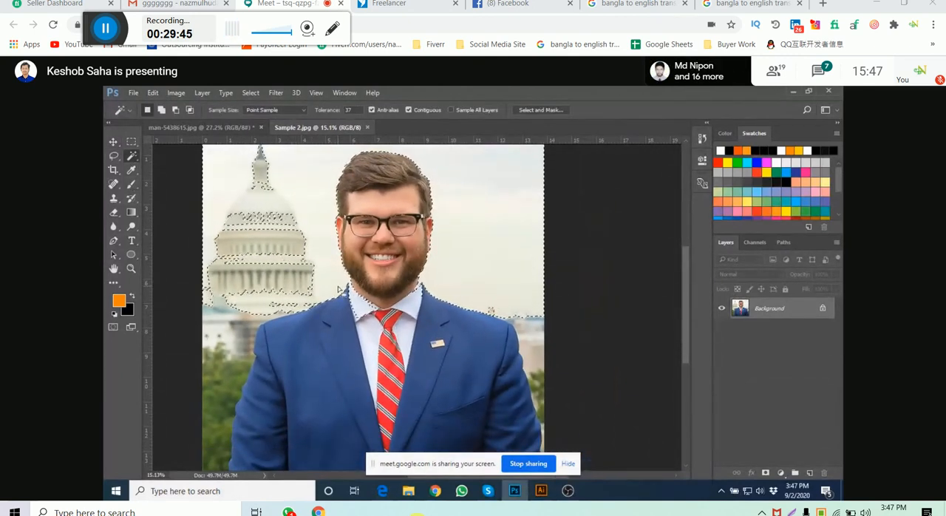
scroll(337, 290, "up", 5)
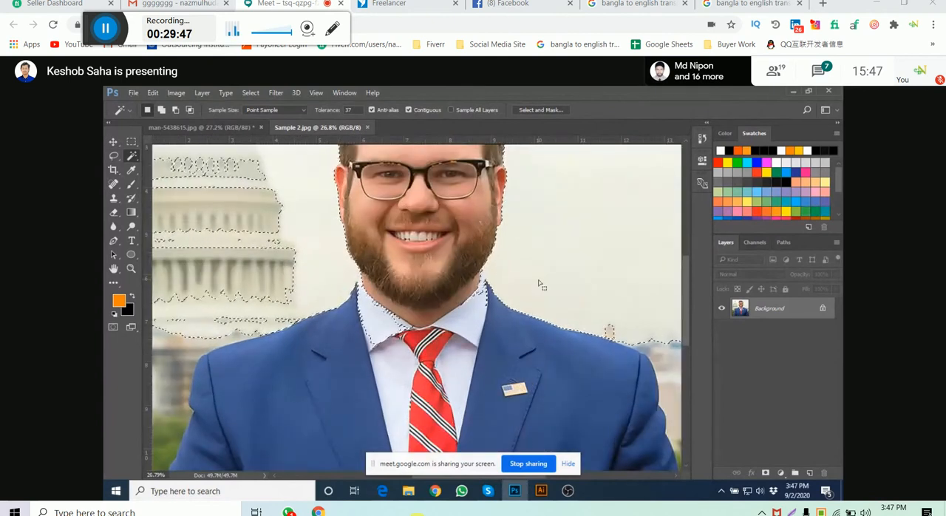
key("ctrl+d")
scroll(539, 283, "down", 3)
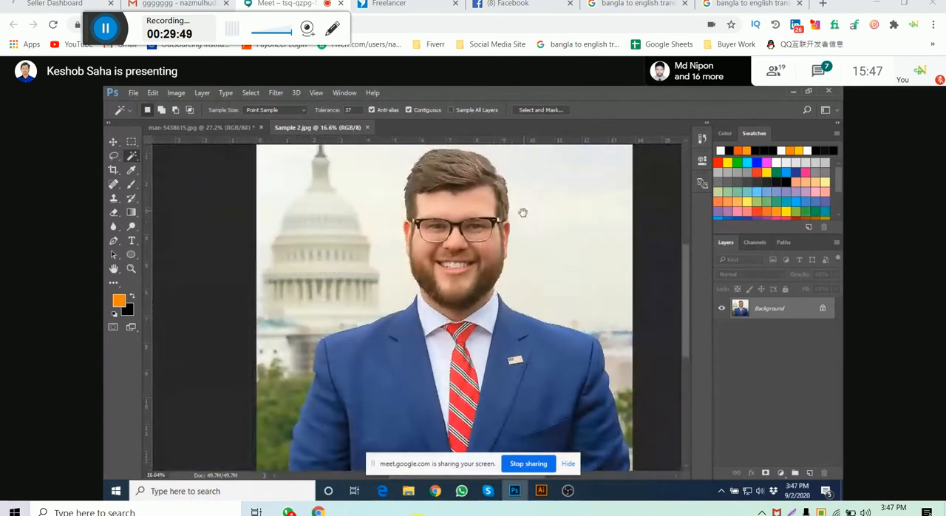
- Isolate the man from the sky and dome on a new layer with the Magic Wand, and hide the Background layer
left_click(322, 175)
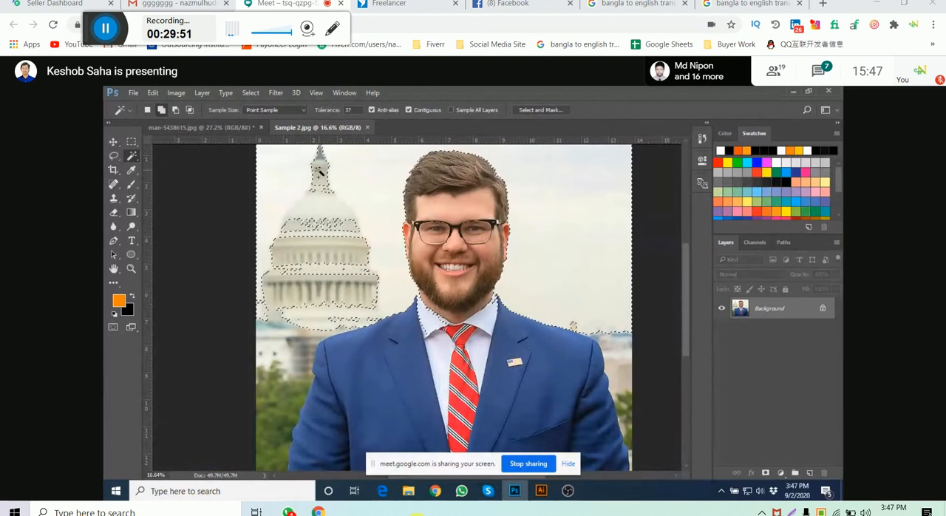
left_click(319, 225)
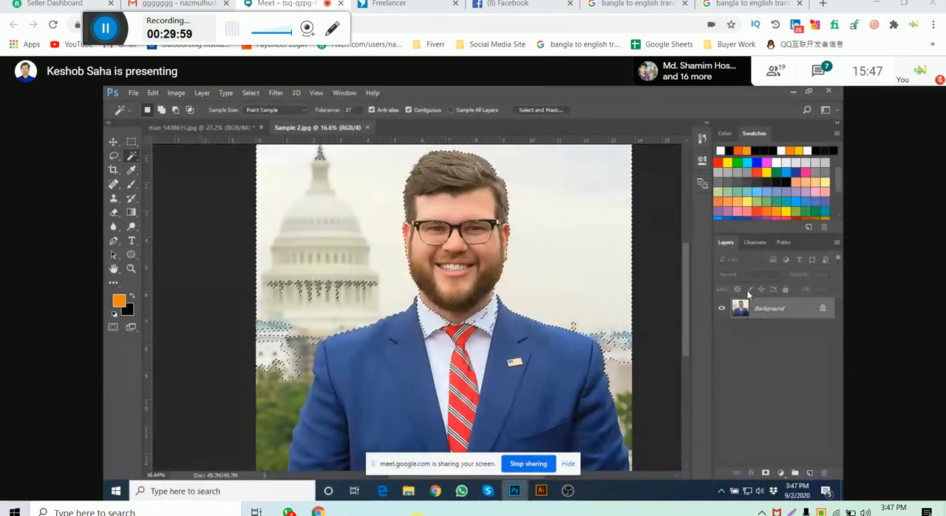
key("ctrl+i")
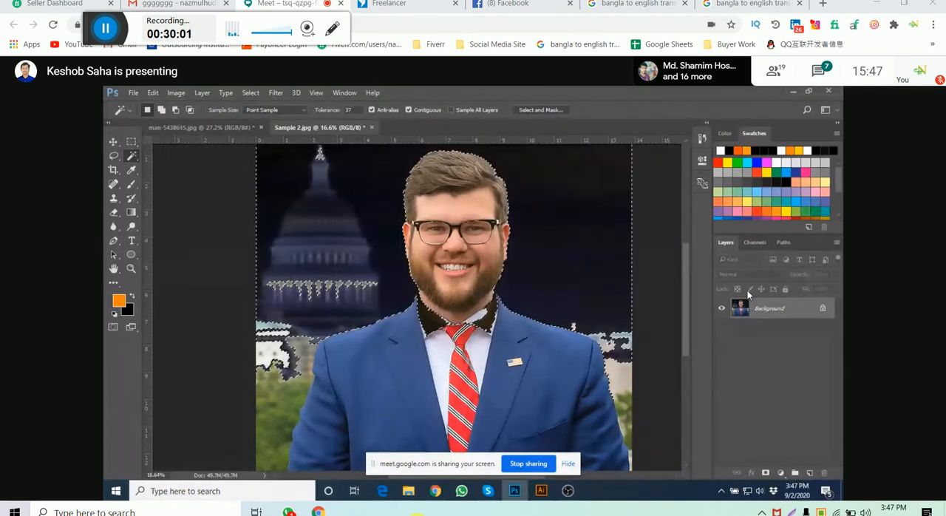
key("ctrl+z")
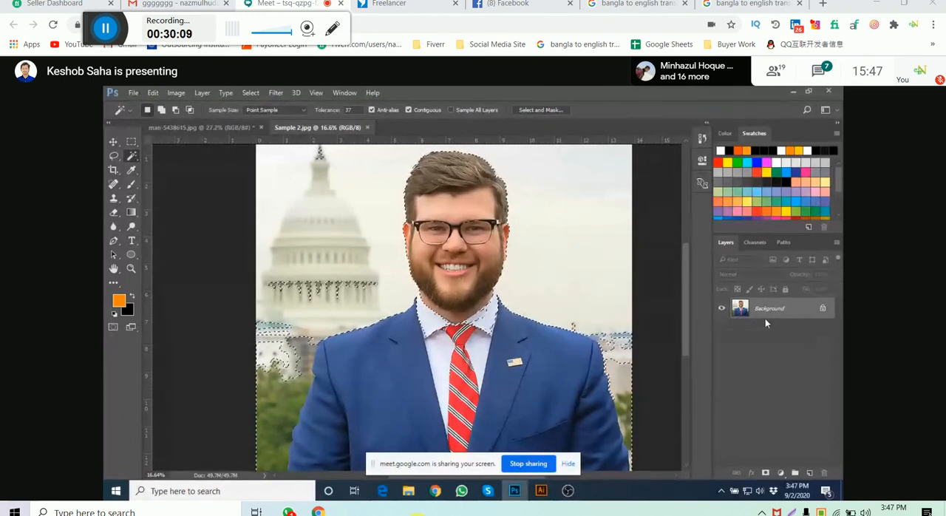
key("ctrl+j")
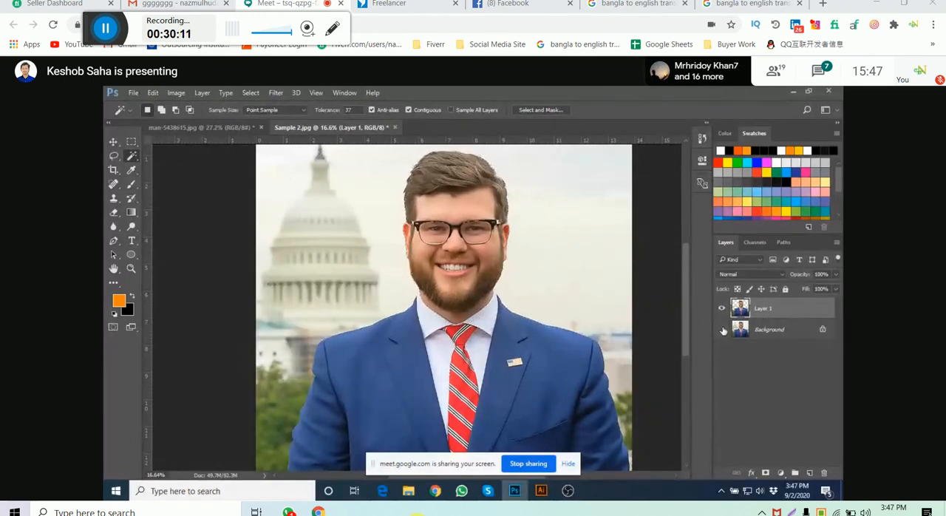
left_click(722, 329)
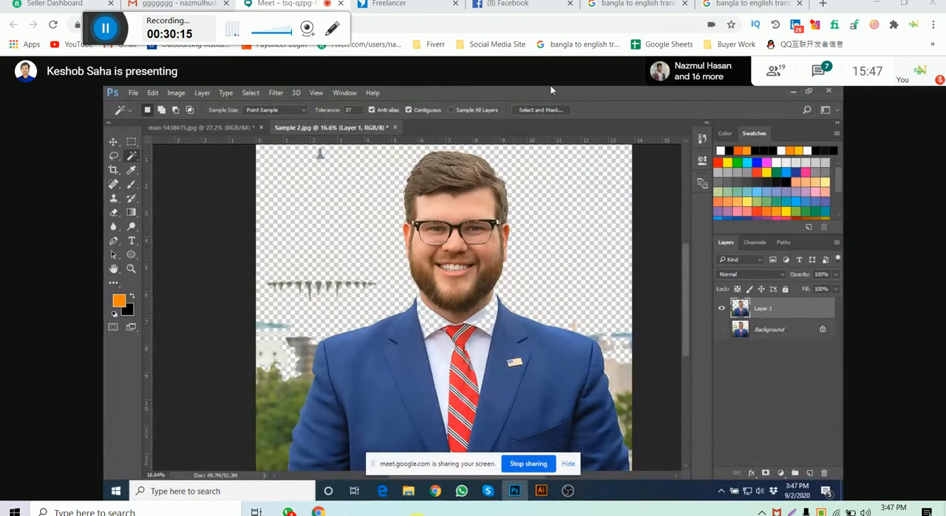
- Open the cut-out layer in the Liquify filter and set the Forward Warp brush size to 668
left_click(278, 92)
left_click(345, 184)
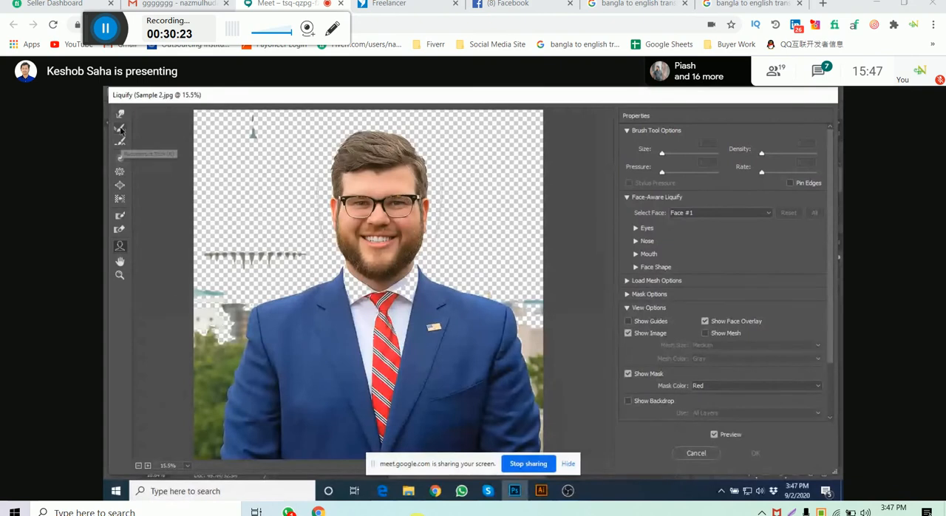
right_click(415, 229, "alt")
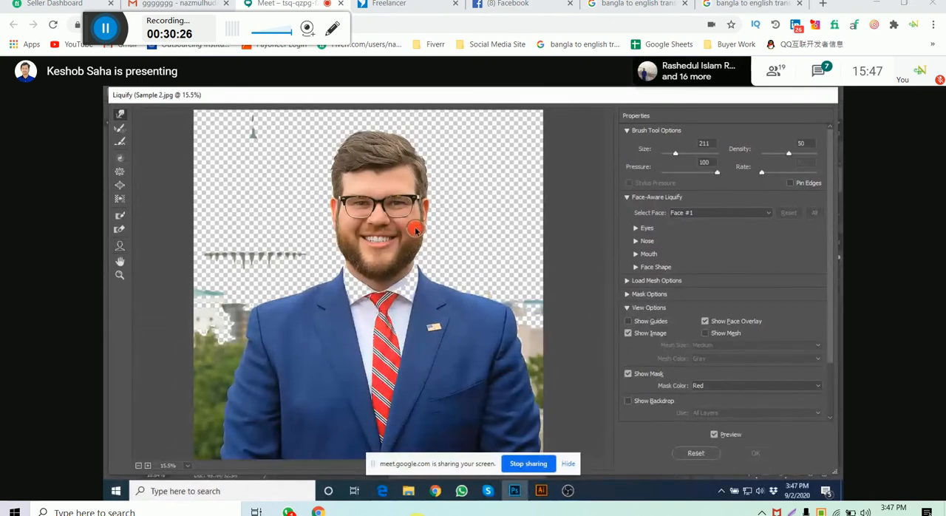
left_click_drag(426, 231, 441, 231)
scroll(422, 234, "up", 4)
left_click_drag(444, 185, 399, 286)
scroll(399, 286, "down", 1)
- Reshape the man's cheeks, jaw and hair with Forward Warp, and apply the Liquify distortion
left_click_drag(448, 259, 442, 251)
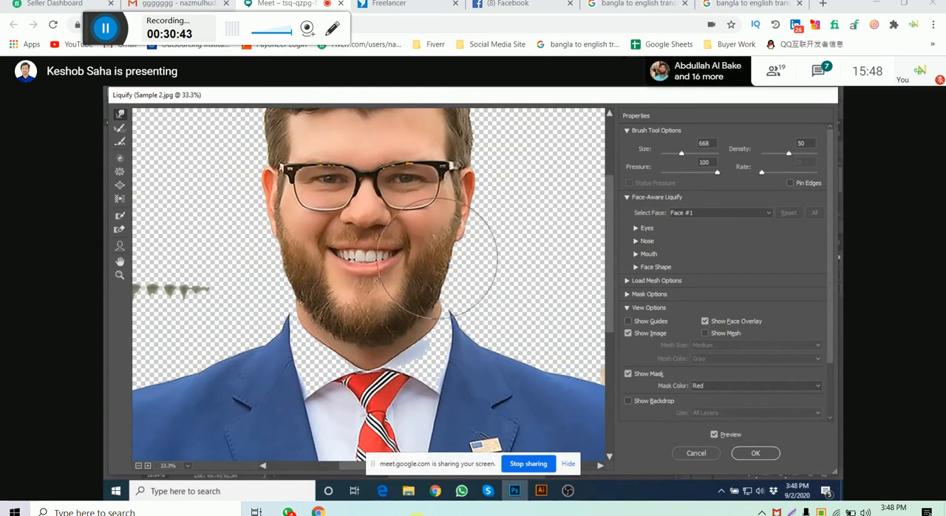
left_click_drag(395, 246, 388, 259)
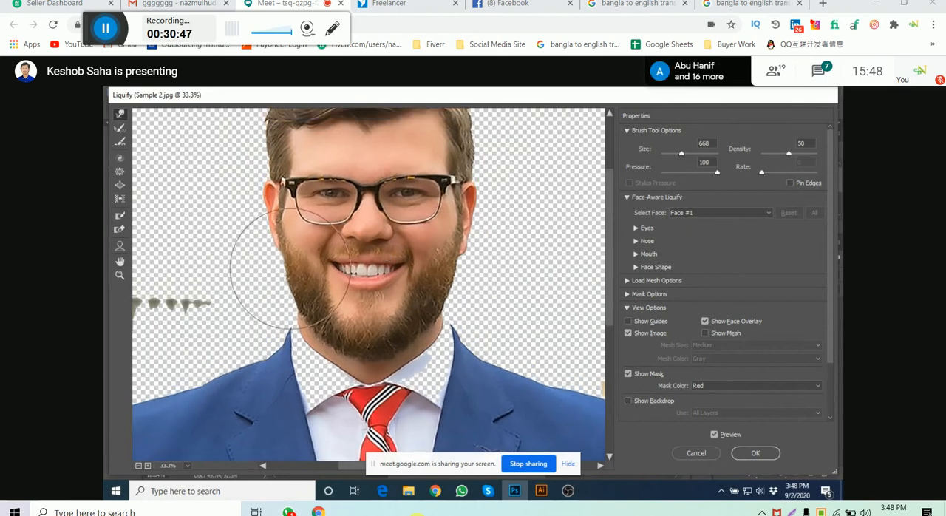
mouse_move(340, 258)
left_mouse_down()
mouse_move(340, 272)
mouse_move(314, 274)
mouse_move(291, 312)
mouse_move(295, 351)
left_mouse_up()
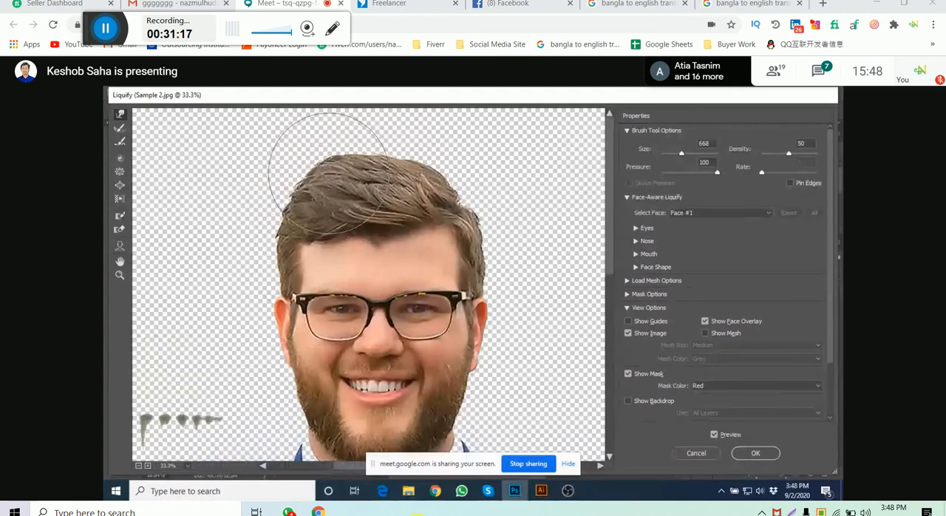
key("ctrl+minus")
left_click(755, 453)
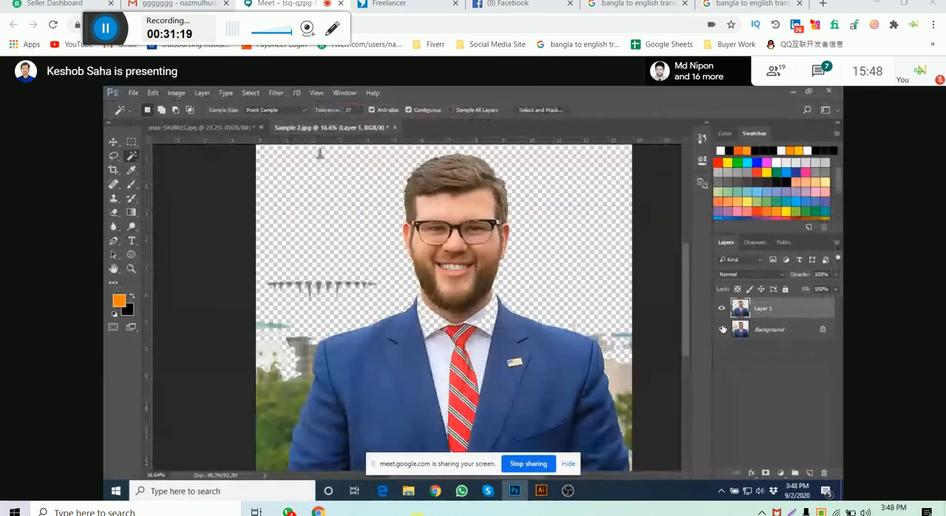
- Show the Background layer and toggle Layer 1 on and off to compare the liquified man with the original
left_click(722, 329)
left_click(722, 309)
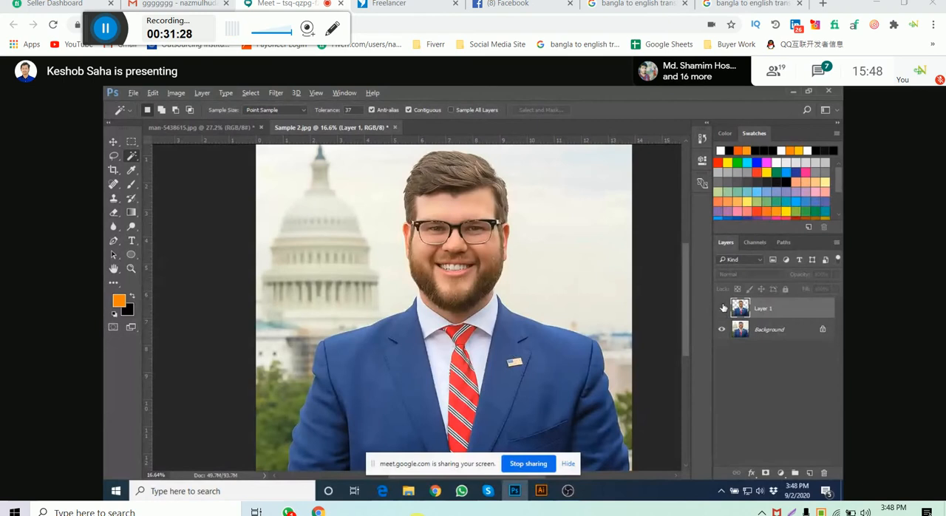
left_click(722, 307, "alt")
left_click(723, 307, "alt")
left_click(722, 307, "alt")
left_click(722, 307, "alt")
left_click(722, 308, "alt")
left_click(722, 308, "alt")
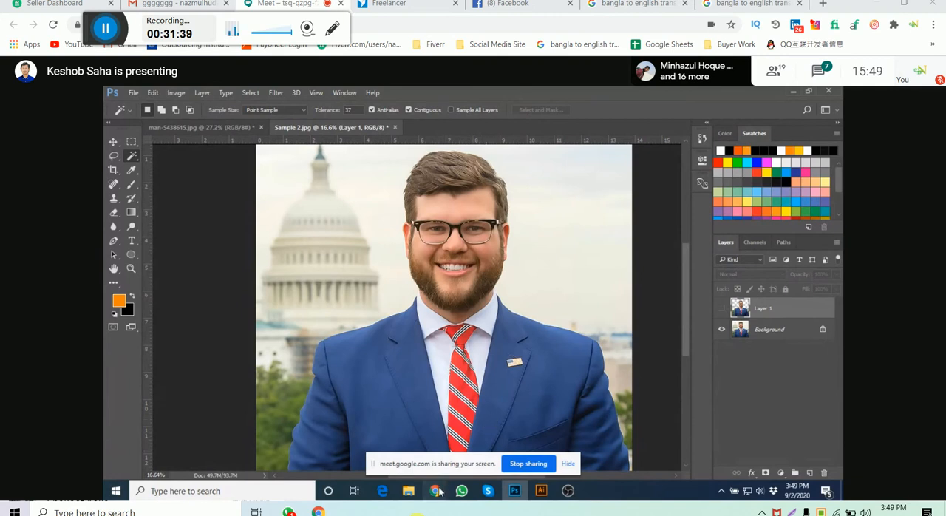
- Switch to the Google Meet call in Chrome and highlight the chat question about what this kind of image work is called
mouse_move(436, 491)
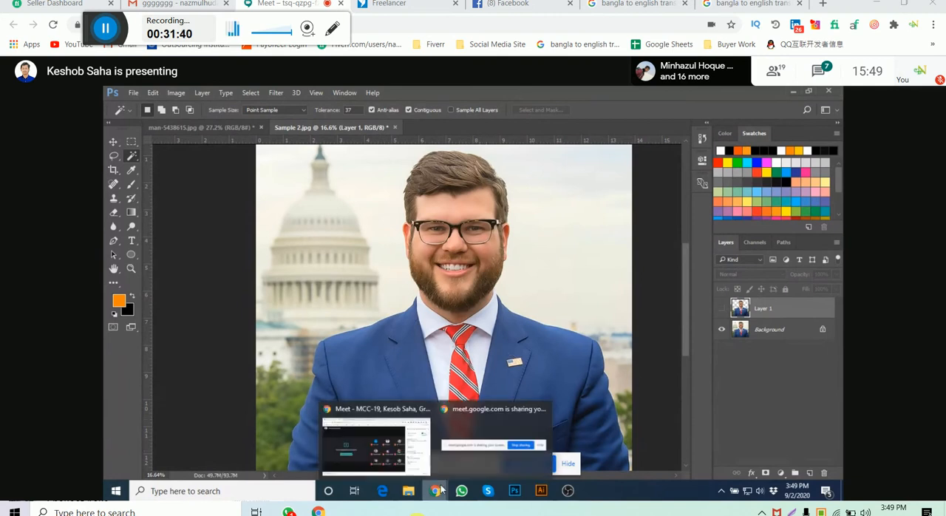
left_click(357, 441)
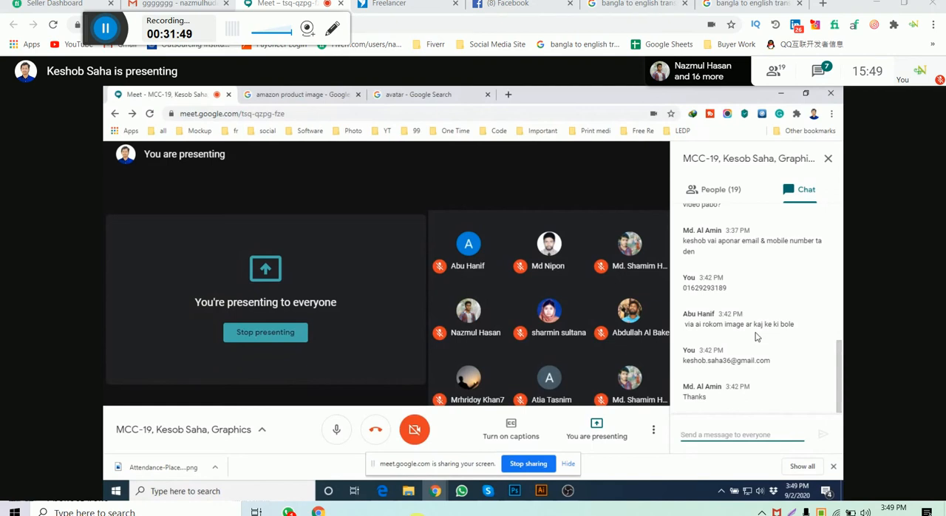
left_click_drag(684, 324, 811, 331)
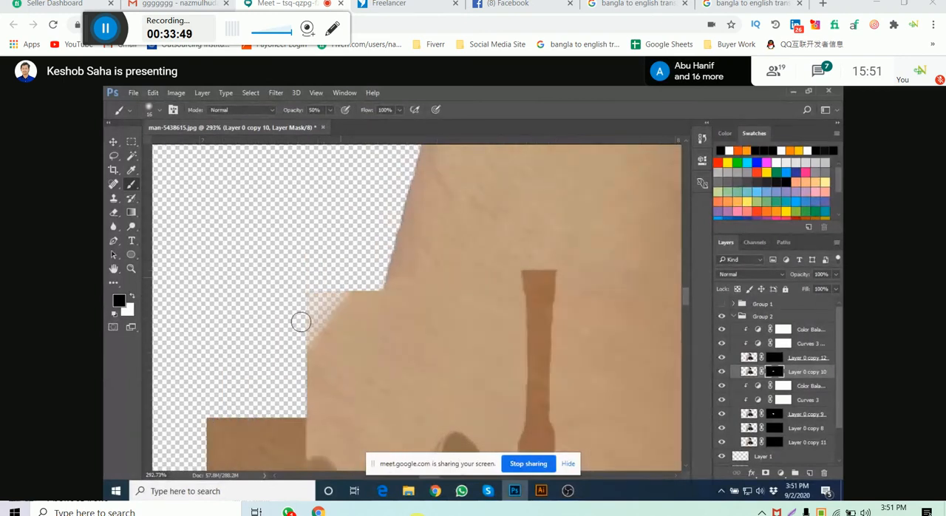
- Set the brush opacity to 100% and paint black on the Layer 0 copy 10 mask to trim the square corner beside the forearm
left_click(329, 109)
left_click_drag(324, 125, 367, 123)
mouse_move(324, 278)
left_mouse_down()
mouse_move(309, 332)
mouse_move(303, 320)
mouse_move(300, 334)
mouse_move(313, 342)
mouse_move(355, 280)
mouse_move(355, 297)
mouse_move(365, 281)
mouse_move(346, 326)
left_mouse_up()
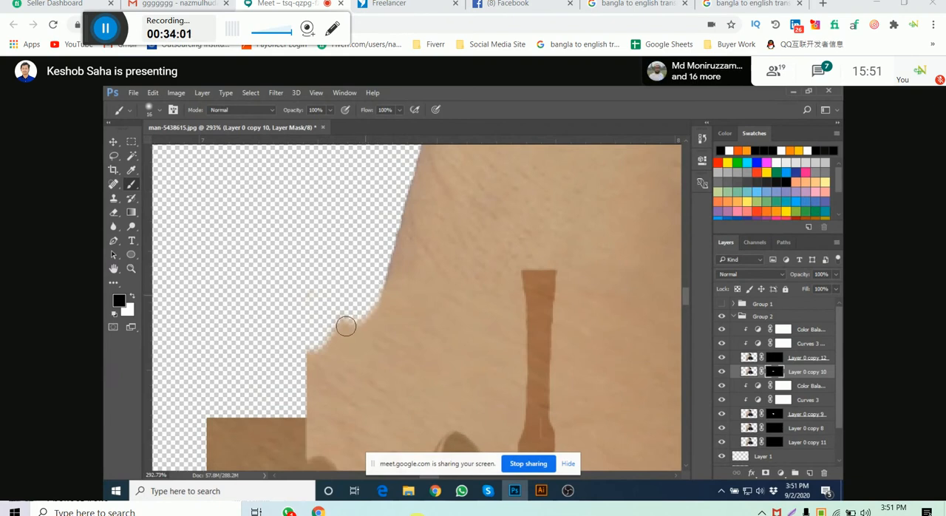
left_click_drag(346, 326, 384, 293)
- Enlarge the brush to 38 px and smooth the forearm's outer edge down to the first drip on the Layer 0 copy 10 mask
key("bracketright")
key("bracketright")
key("bracketright")
key("bracketright")
left_click_drag(397, 279, 351, 343)
key("ctrl+z")
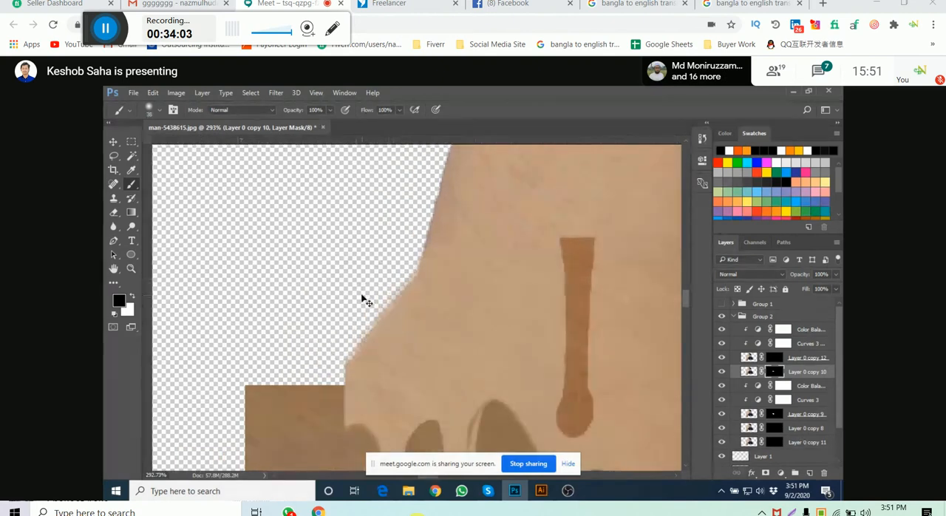
left_click_drag(369, 283, 344, 360)
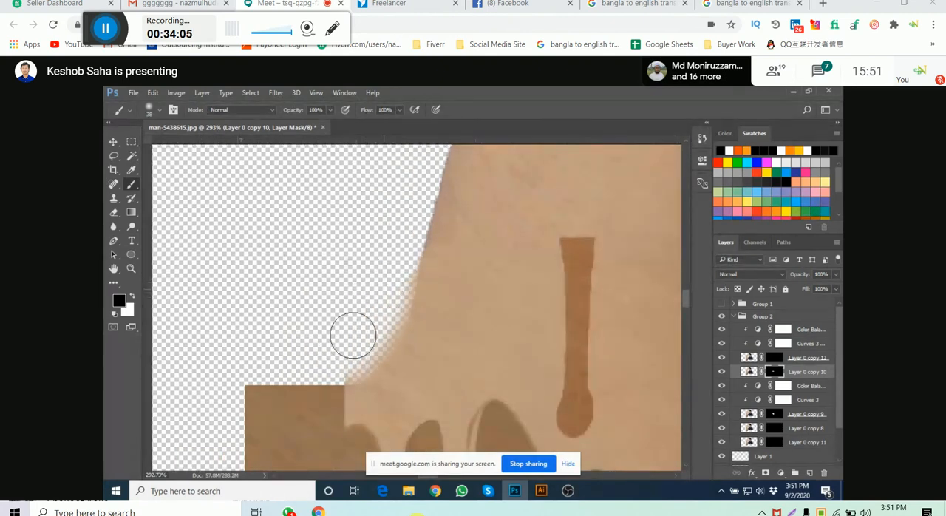
mouse_move(345, 332)
left_mouse_down()
mouse_move(395, 269)
mouse_move(367, 374)
left_mouse_up()
scroll(411, 269, "down", 4)
left_click_drag(416, 268, 386, 348)
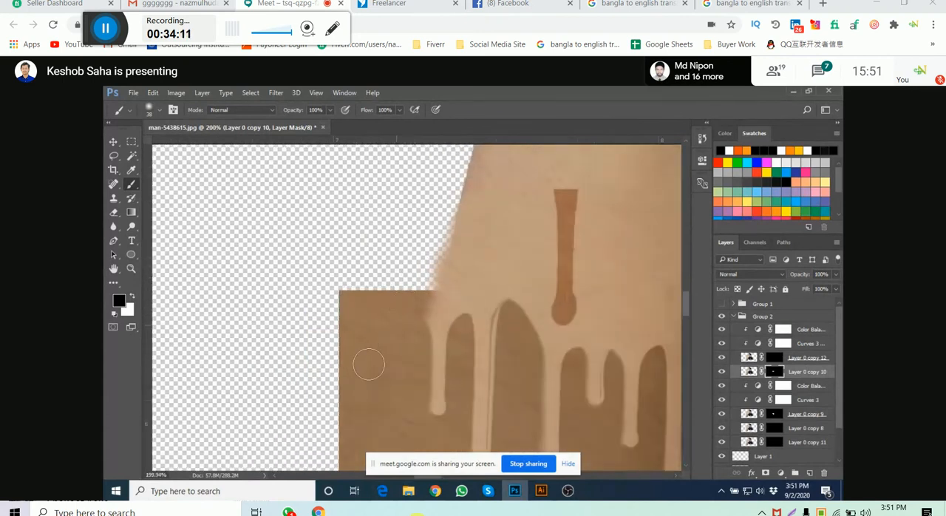
- Paint black on the Layer 0 copy 12 mask to taper the upper end of the lone drip on the forearm
scroll(357, 325, "down", 5)
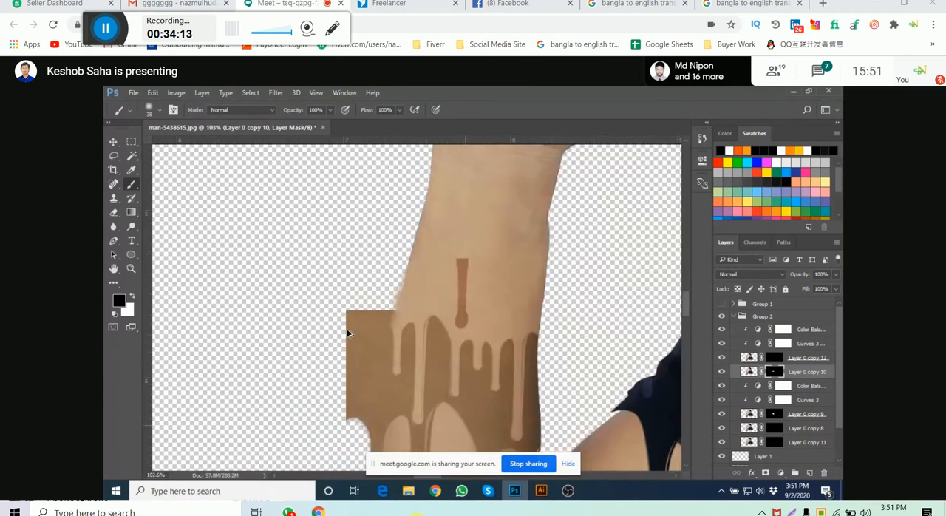
left_click(774, 359)
scroll(437, 289, "up", 1)
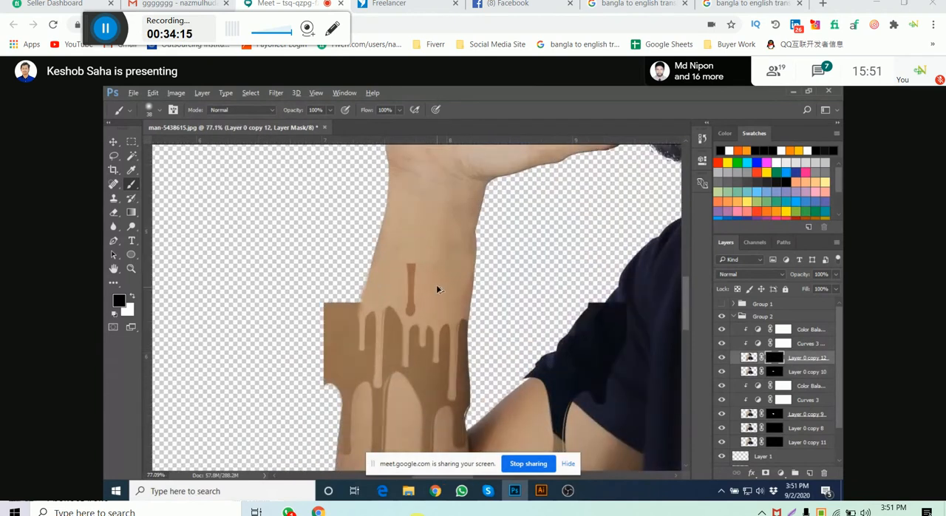
scroll(436, 284, "up", 3)
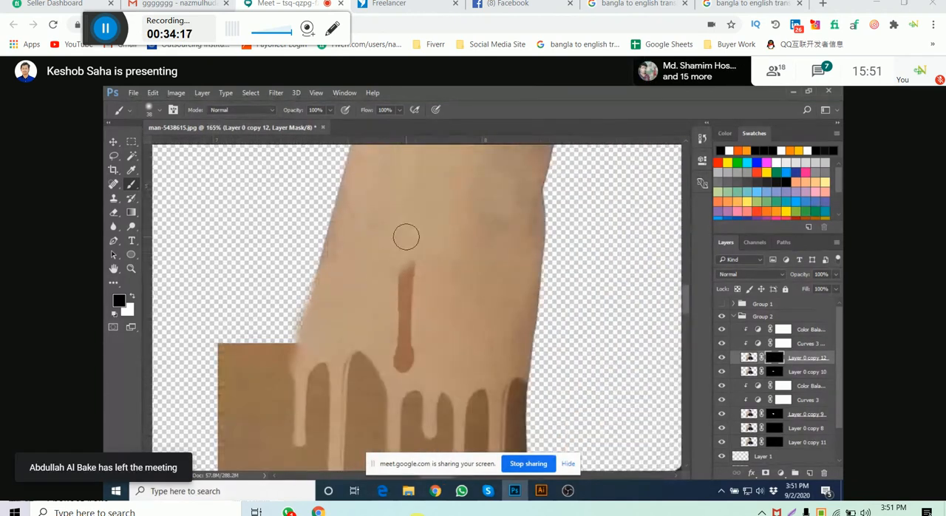
left_click_drag(406, 236, 421, 283)
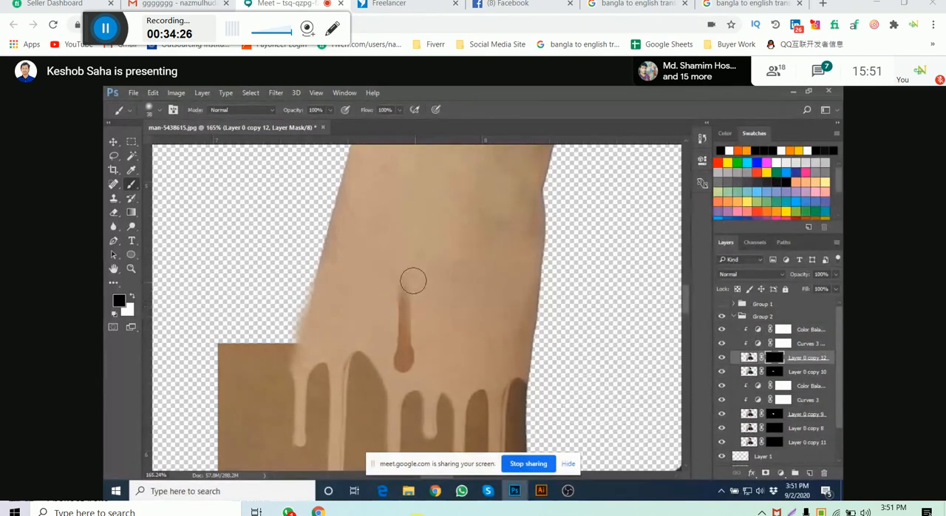
left_click_drag(451, 319, 450, 263)
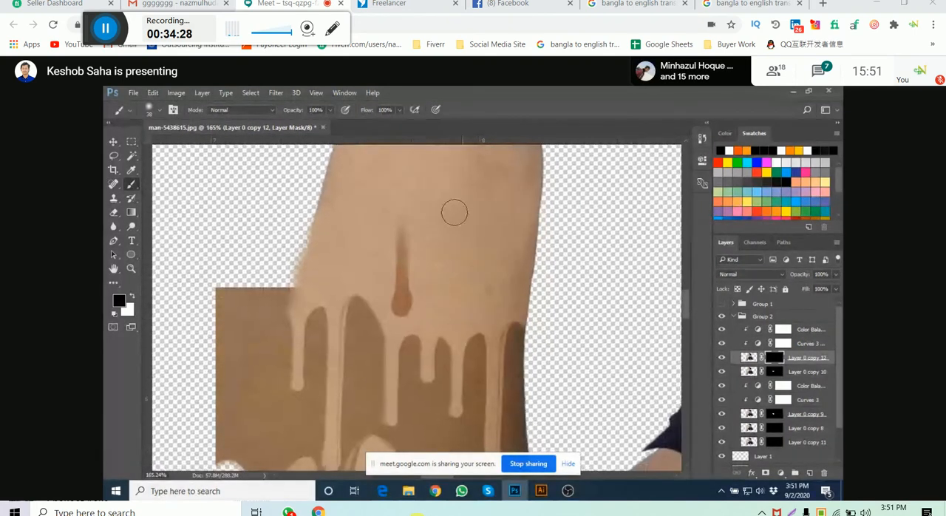
scroll(415, 225, "up", 2)
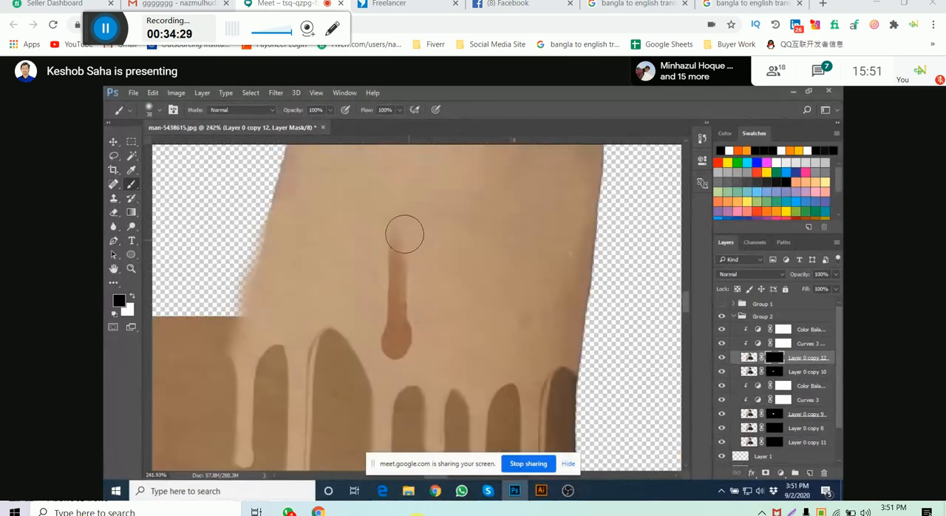
- Paint black on the Layer 0 copy 9 mask to trim the brown block protruding beyond the forearm's outer edge
left_click_drag(431, 315, 458, 135)
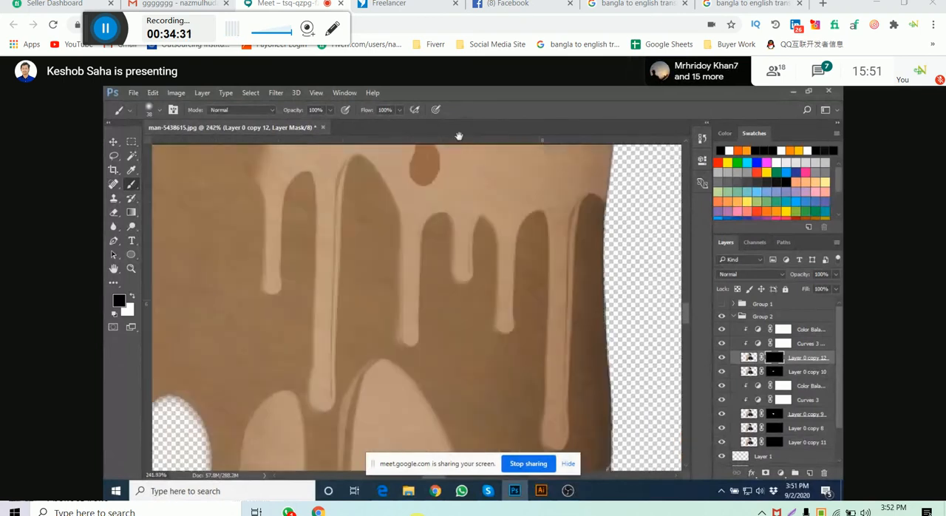
scroll(439, 174, "down", 7)
left_click_drag(375, 231, 408, 285)
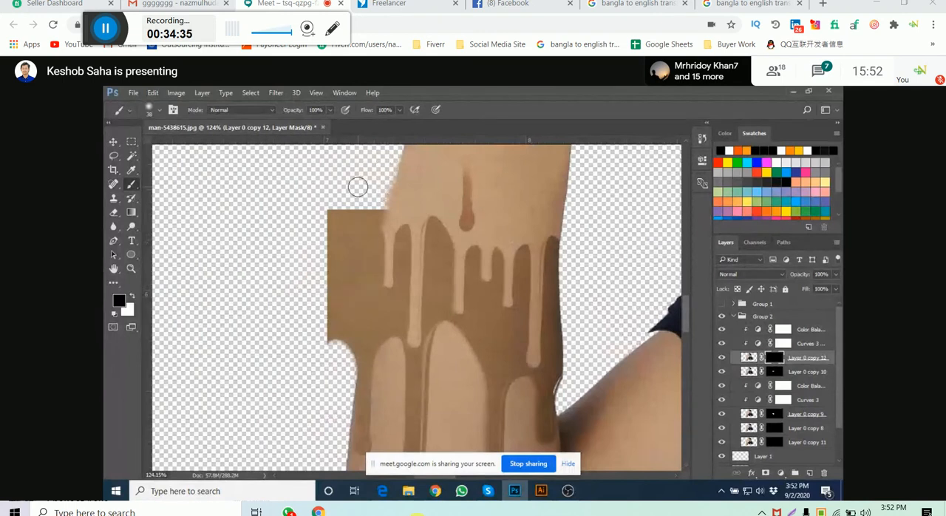
left_click(774, 414)
mouse_move(345, 185)
left_mouse_down()
mouse_move(330, 257)
mouse_move(356, 207)
mouse_move(334, 265)
mouse_move(340, 286)
mouse_move(324, 365)
mouse_move(361, 200)
mouse_move(327, 349)
mouse_move(344, 293)
mouse_move(344, 346)
left_mouse_up()
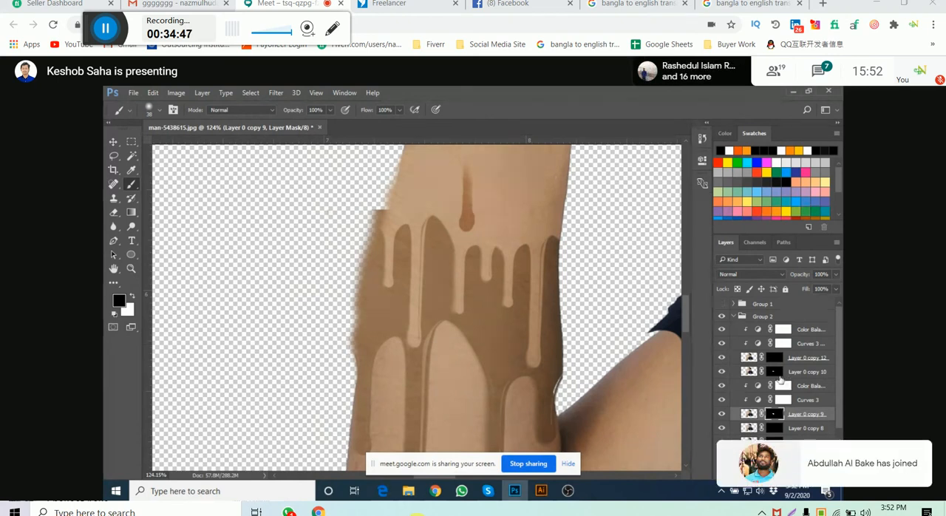
- Make white the foreground colour and start a Pen path on the forearm's outer edge, just below the brown area
key("x")
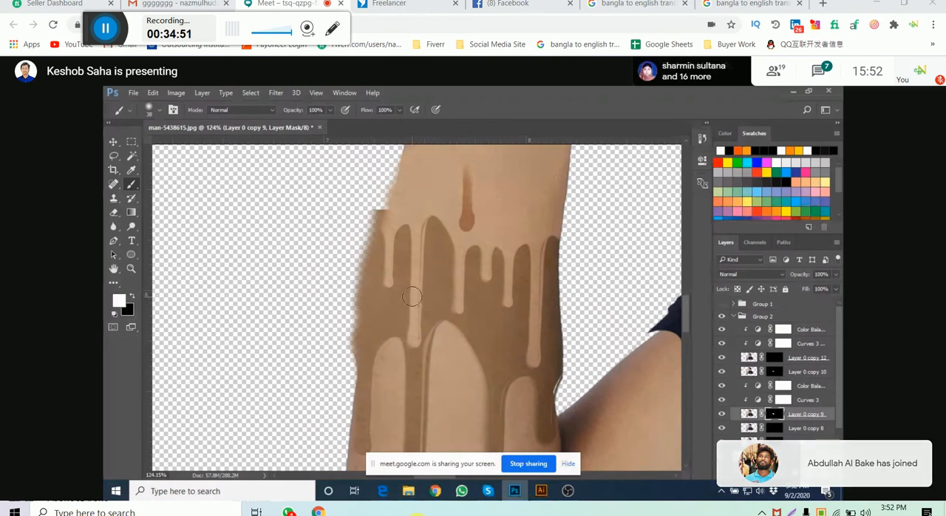
scroll(267, 222, "down", 3)
key("p")
scroll(325, 320, "up", 3)
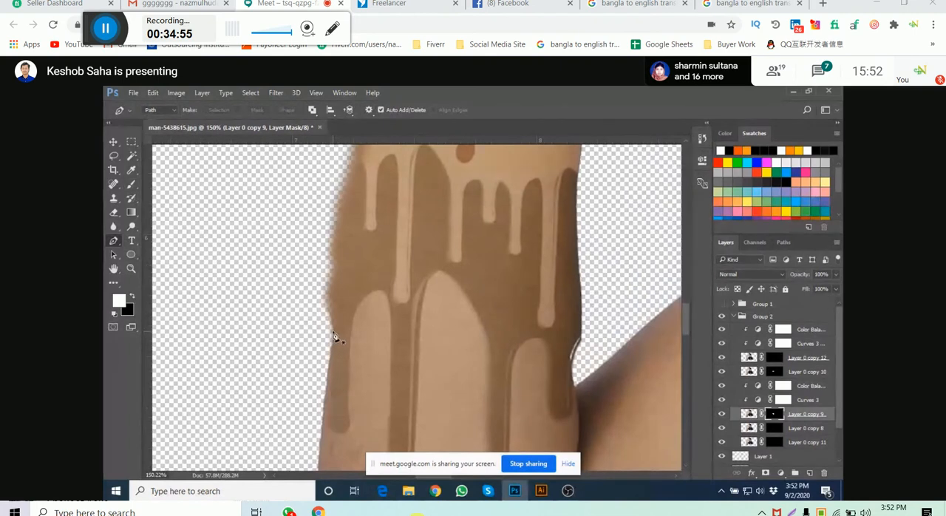
scroll(334, 336, "down", 3)
left_click(336, 335)
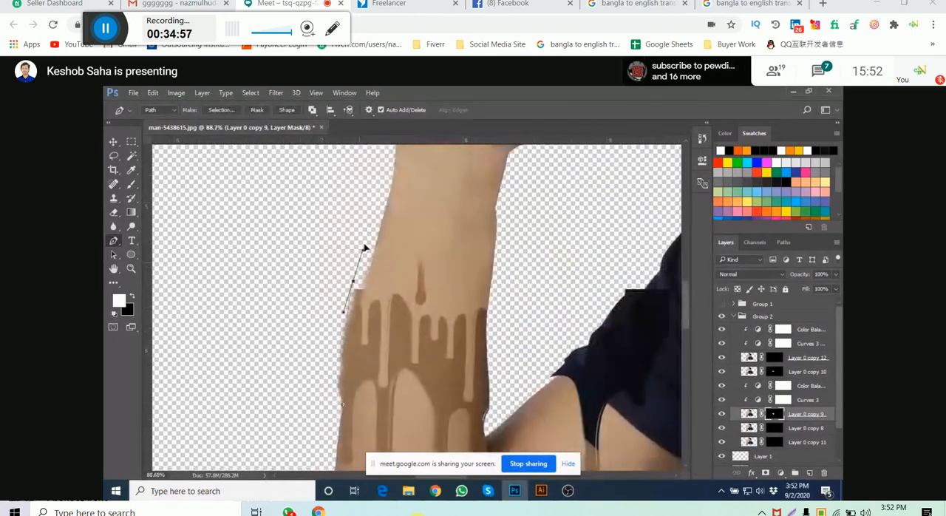
left_click(353, 280)
left_click_drag(372, 228, 355, 200)
key("ctrl+z")
key("ctrl+z")
- Curve the Pen path up along the forearm's outer edge to the wrist, shortening the middle anchor's handles
left_click_drag(353, 253, 380, 236)
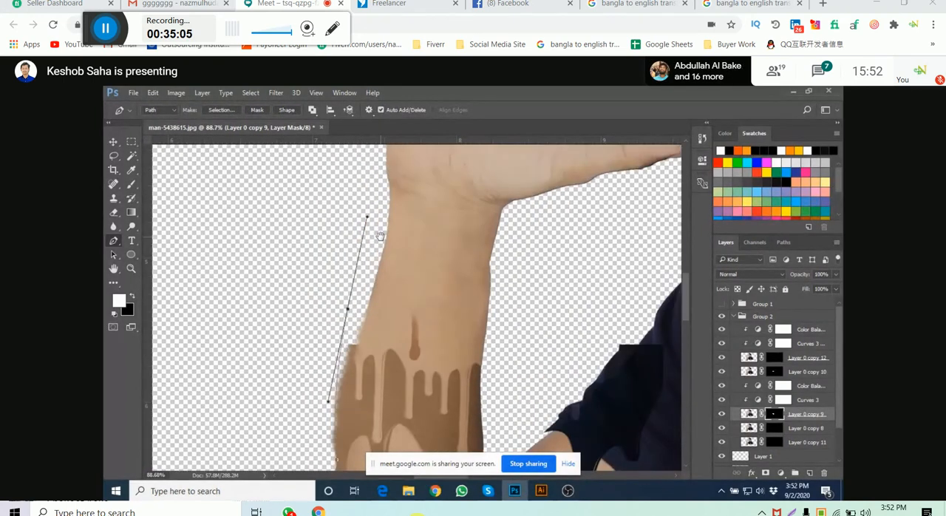
left_click(391, 194)
key("ctrl+z")
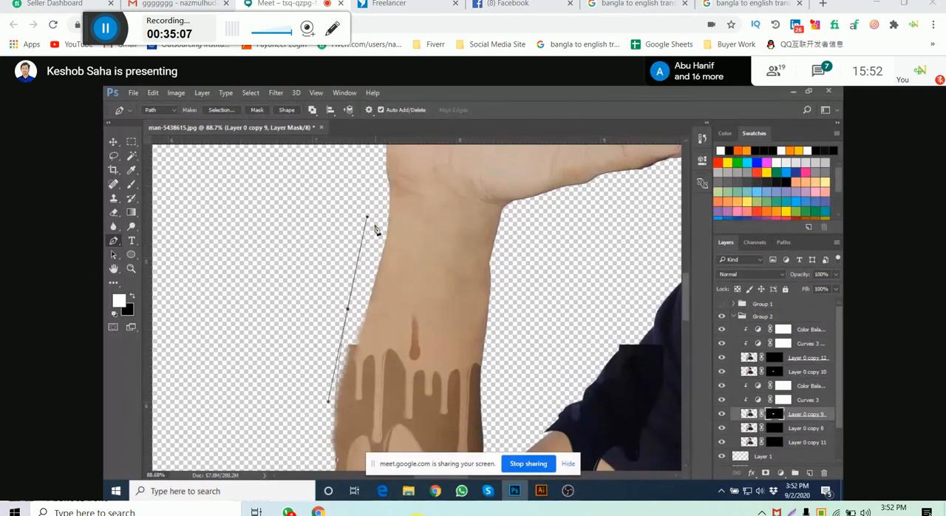
left_click_drag(367, 220, 355, 268)
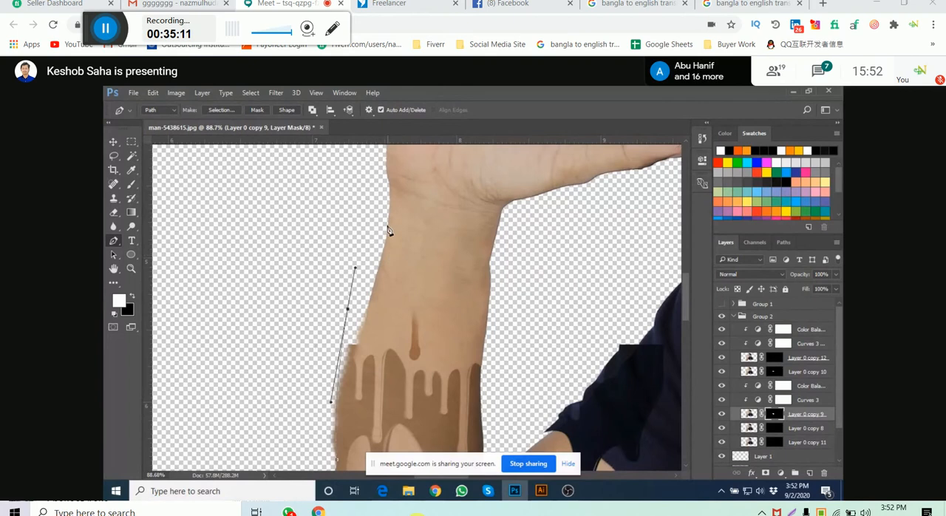
left_click_drag(391, 191, 388, 176)
left_click(391, 188, "alt")
- Run the path back down through the inside of the forearm past the drips and convert it to a selection
left_click(430, 226)
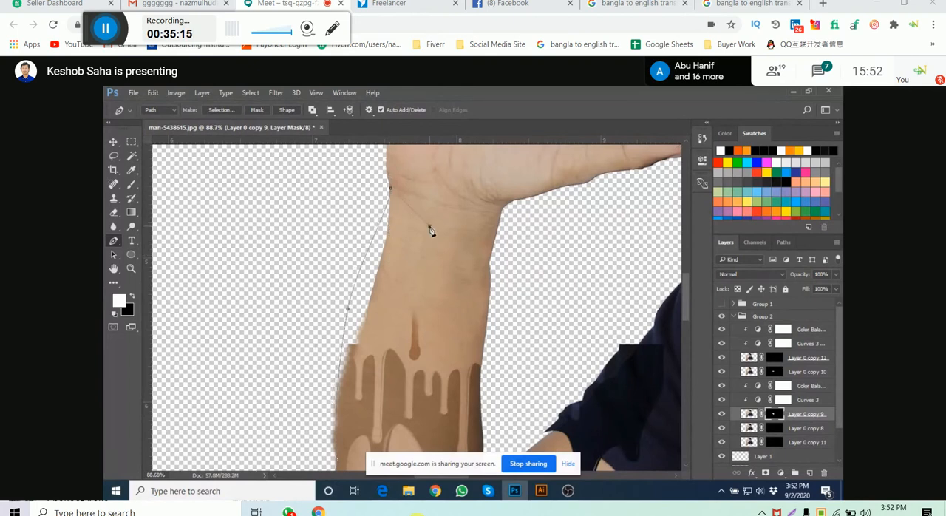
left_click(425, 308)
left_click_drag(407, 368, 421, 272)
left_click(407, 337)
left_click(395, 404)
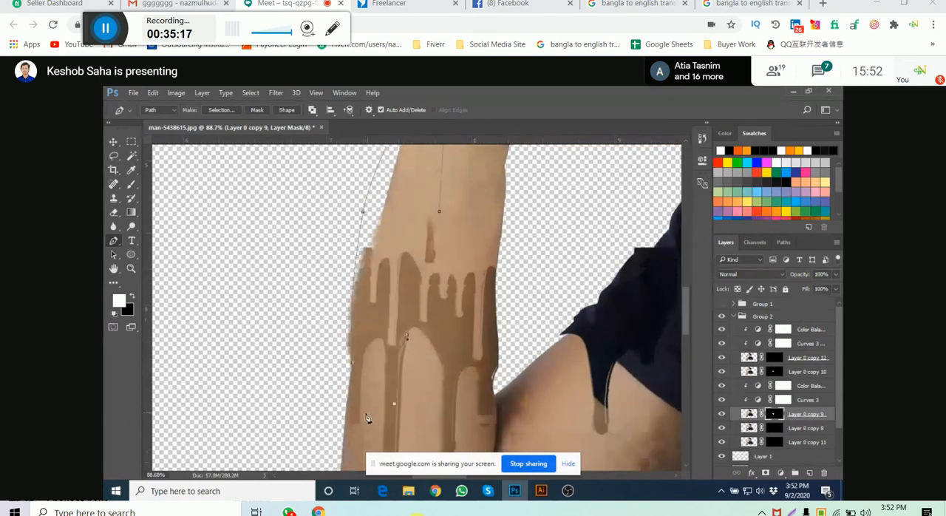
left_click(365, 415)
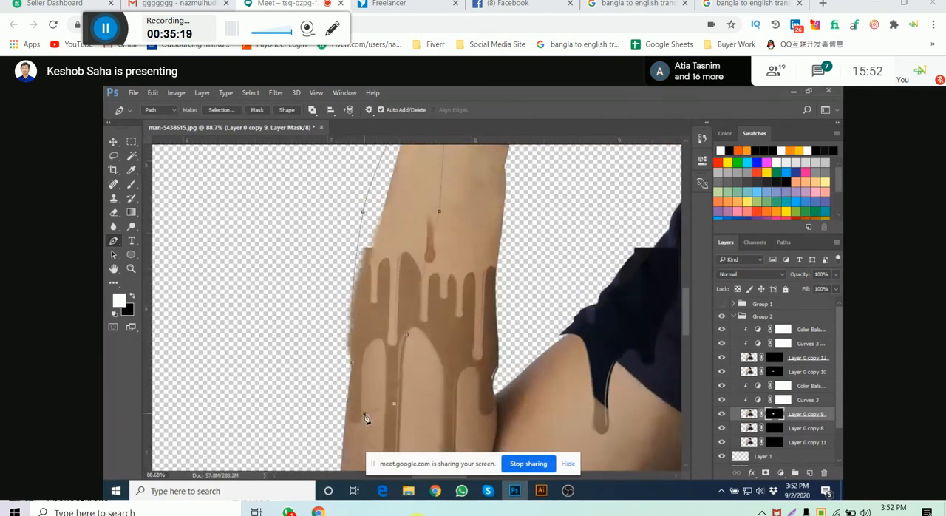
scroll(474, 191, "down", 3)
key("ctrl+Return")
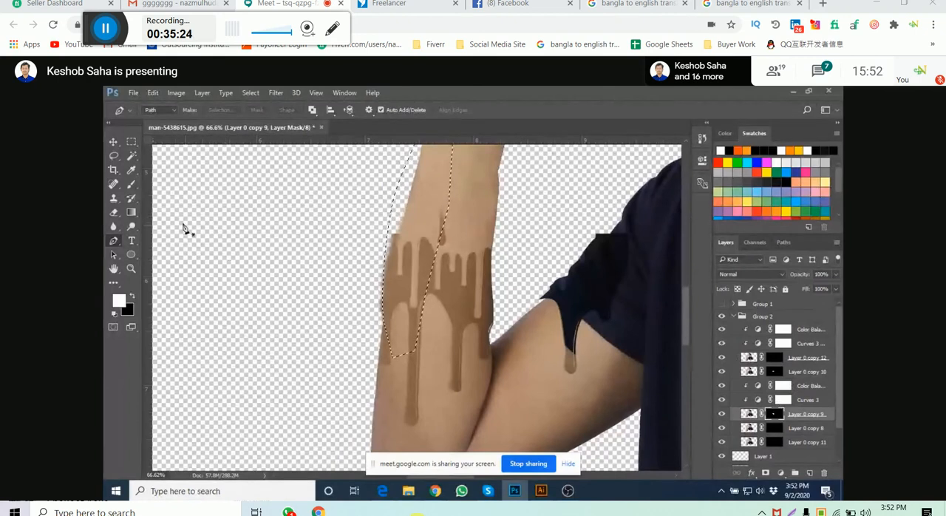
- Paint white inside the selection on the Layer 0 copy 9 mask with a 260 px brush to rebuild the forearm's outer edge
left_click(132, 184)
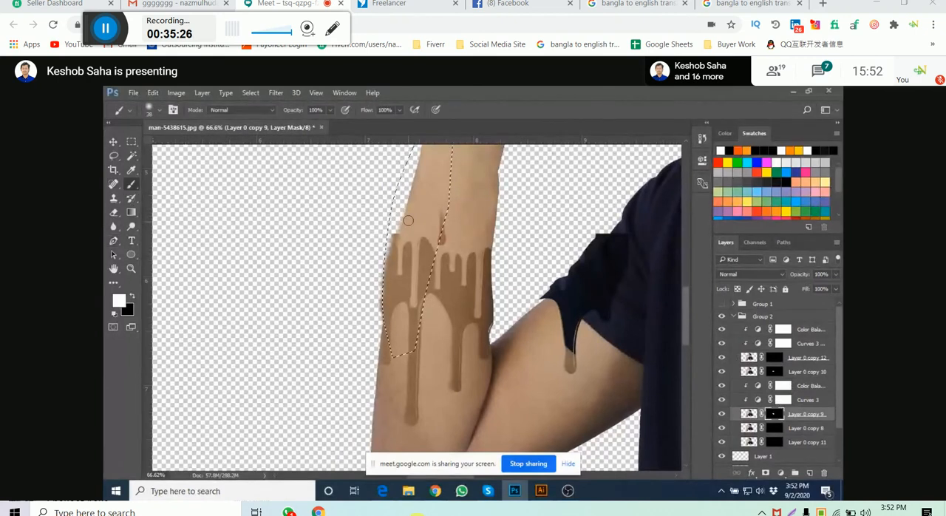
mouse_move(408, 221)
left_mouse_down()
mouse_move(386, 201)
mouse_move(422, 197)
left_mouse_up()
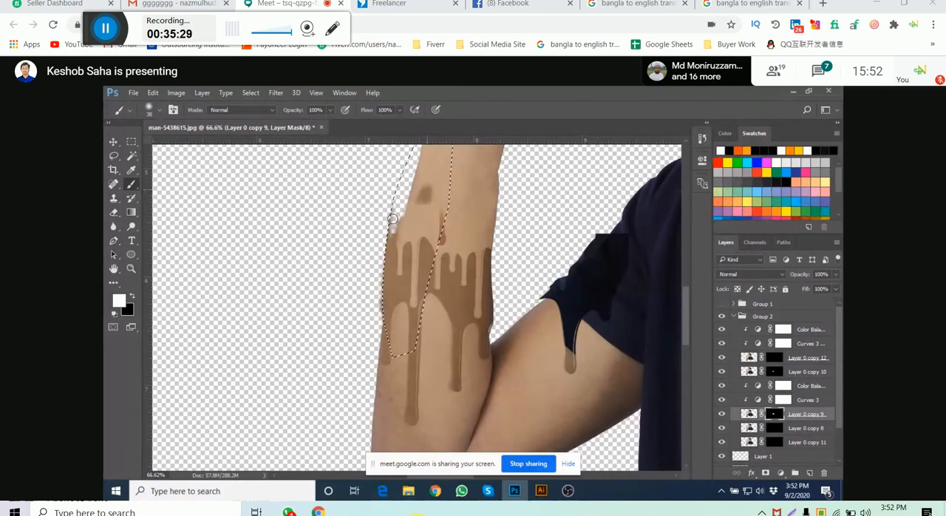
mouse_move(397, 162)
left_mouse_down()
mouse_move(374, 275)
mouse_move(403, 279)
mouse_move(360, 311)
mouse_move(331, 363)
mouse_move(355, 313)
left_mouse_up()
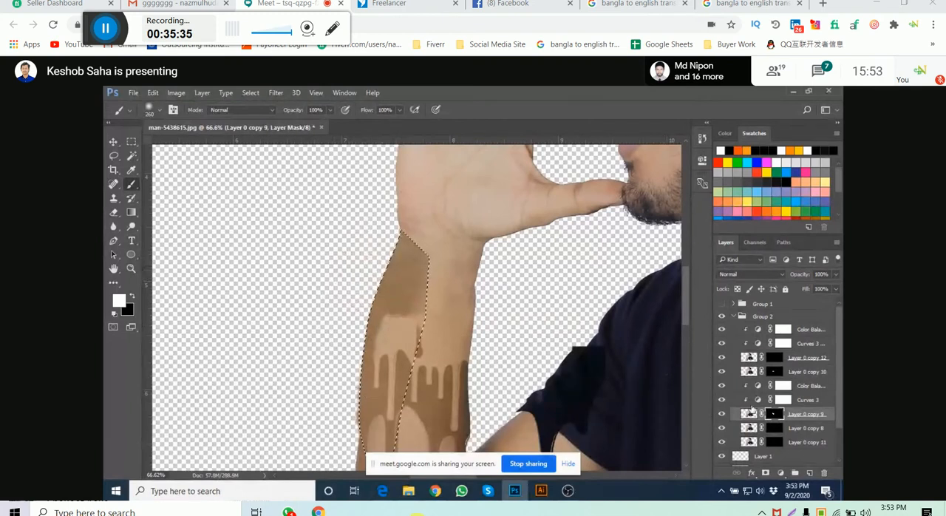
- Paint white inside the selection on the Layer 0 copy 10 mask to restore light skin above the drips, and deselect
left_click(774, 372)
mouse_move(386, 253)
left_mouse_down()
mouse_move(381, 332)
mouse_move(427, 273)
mouse_move(438, 310)
mouse_move(422, 290)
mouse_move(418, 324)
left_mouse_up()
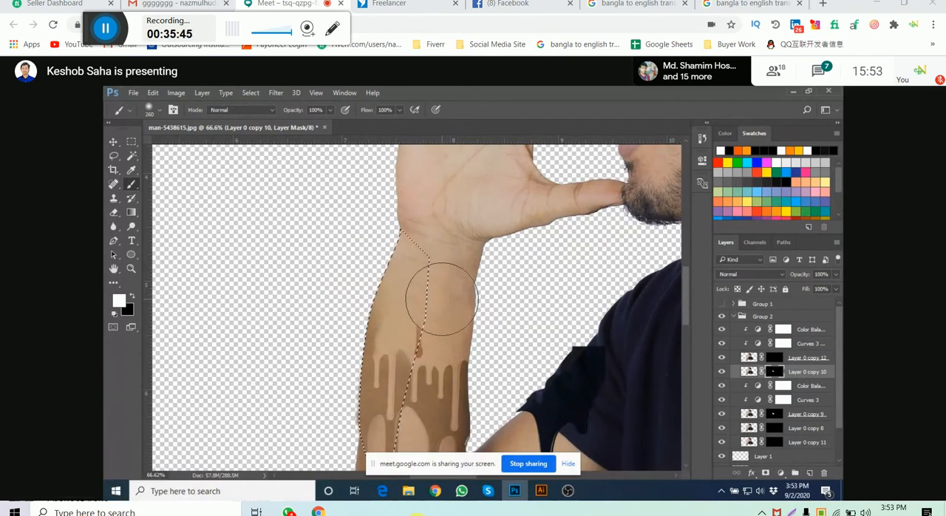
left_click_drag(441, 299, 426, 308)
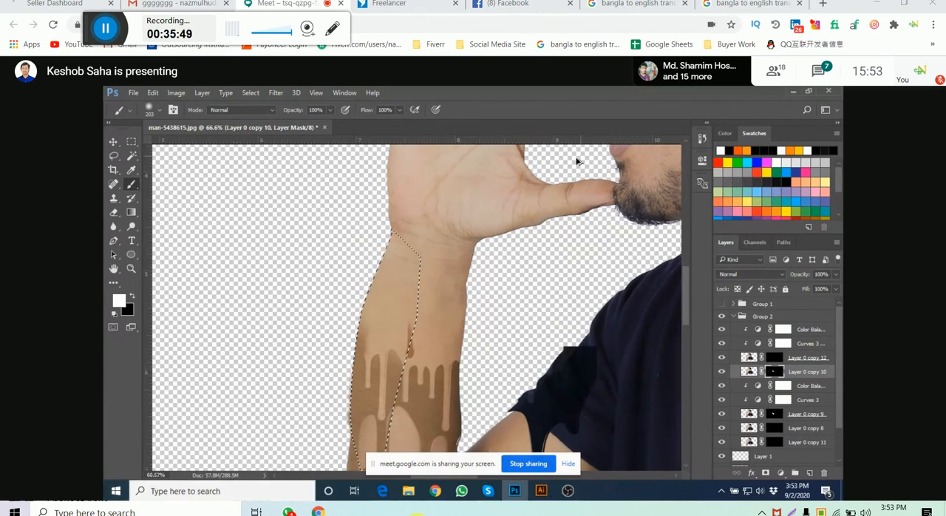
key("ctrl+d")
- Examine the cleaned-up drip effect on the forearm up close and within the whole cut-out man
scroll(542, 164, "down", 2)
scroll(473, 217, "down", 6)
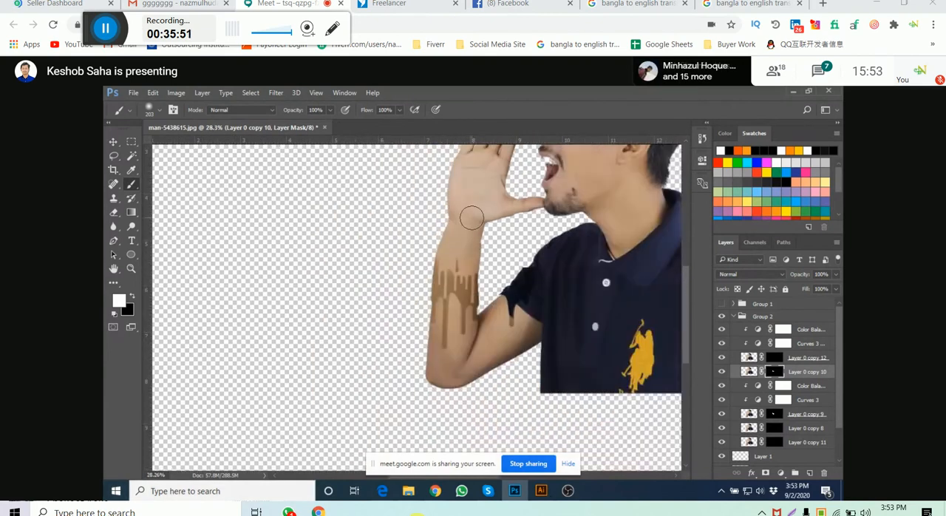
scroll(458, 252, "up", 5)
scroll(463, 292, "up", 3)
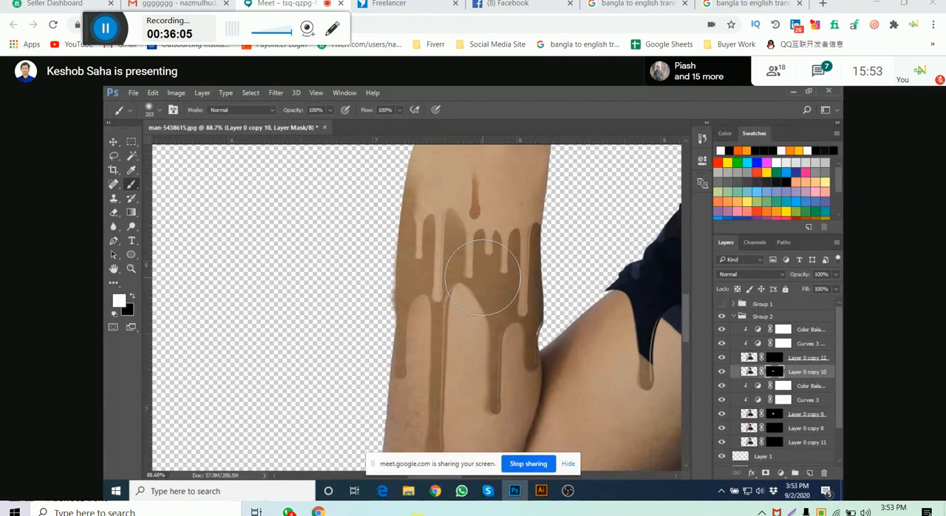
left_click(111, 143)
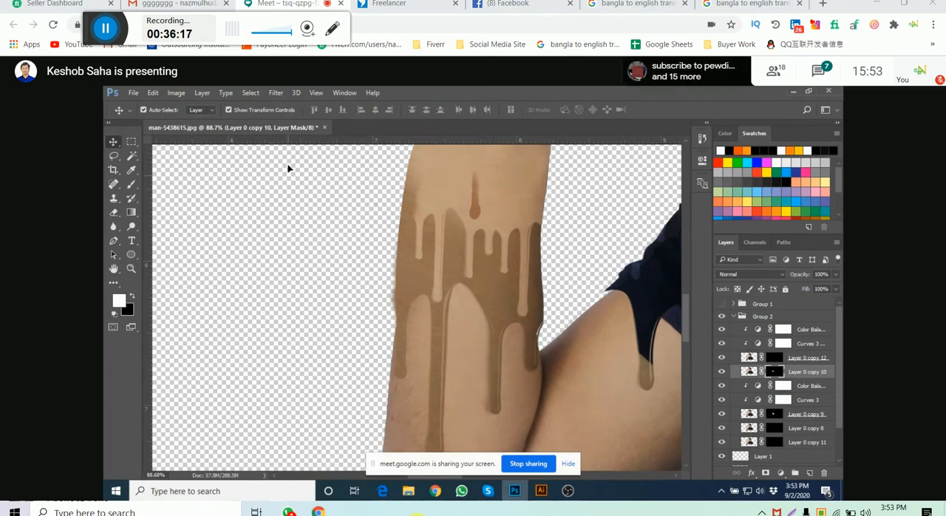
scroll(206, 321, "down", 6)
left_click_drag(206, 321, 223, 324)
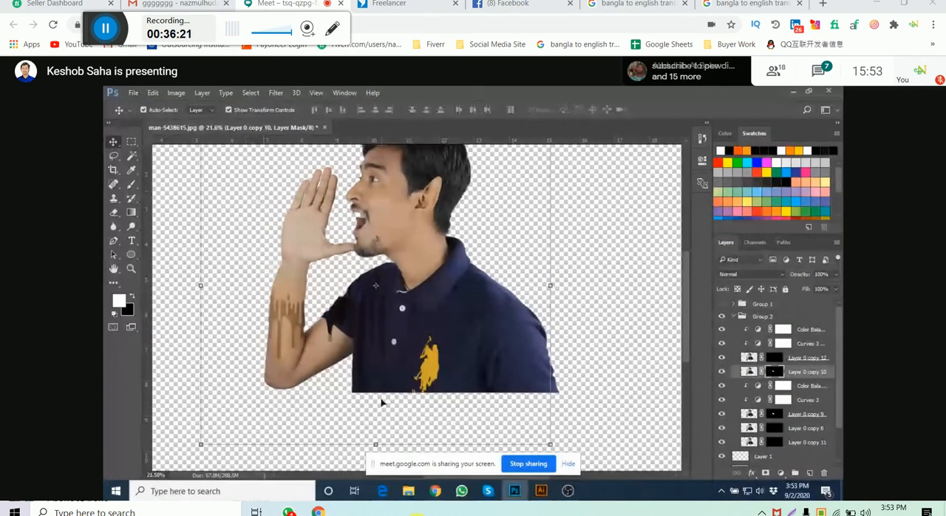
- Switch to File Explorer and open Sample 1.jpg from the Downloads folder in Photoshop as a new document
mouse_move(408, 491)
left_click(461, 442)
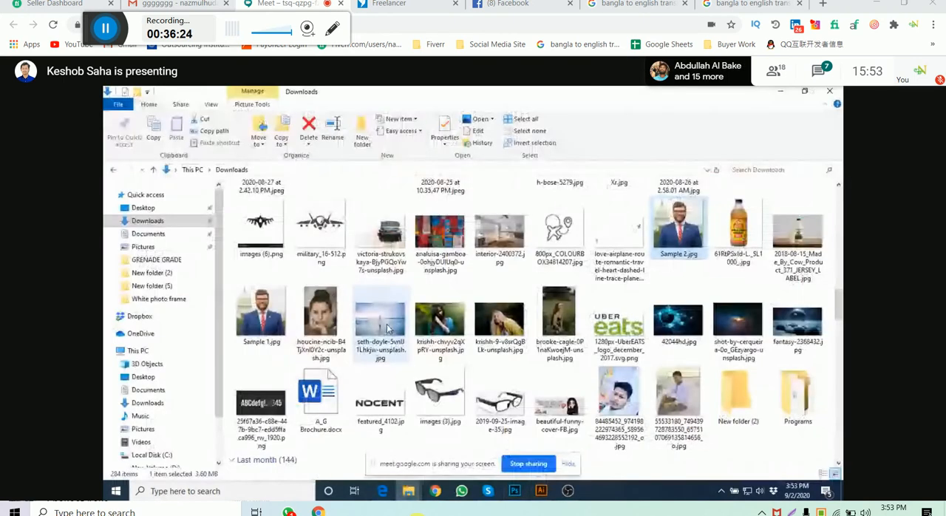
left_click_drag(262, 315, 522, 205)
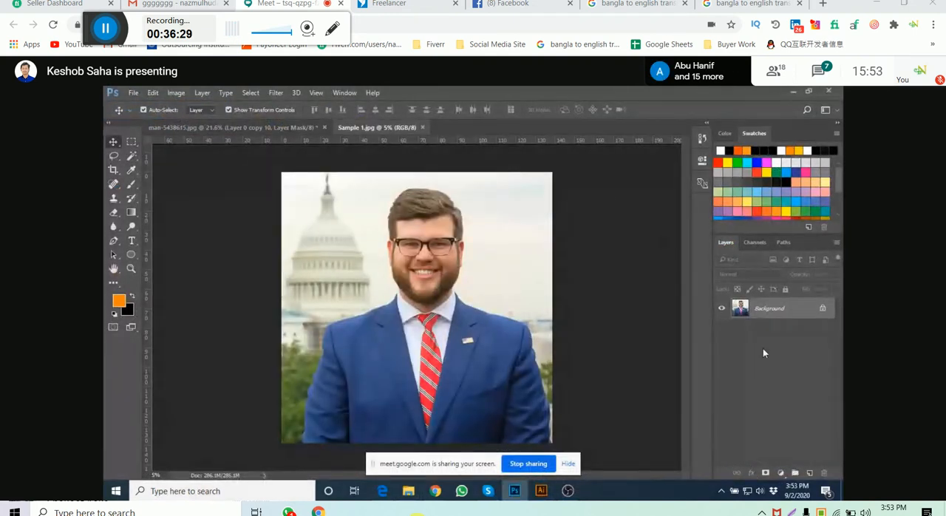
- Unlock the Background layer of Sample 1.jpg and convert it to a smart object
left_click(823, 308)
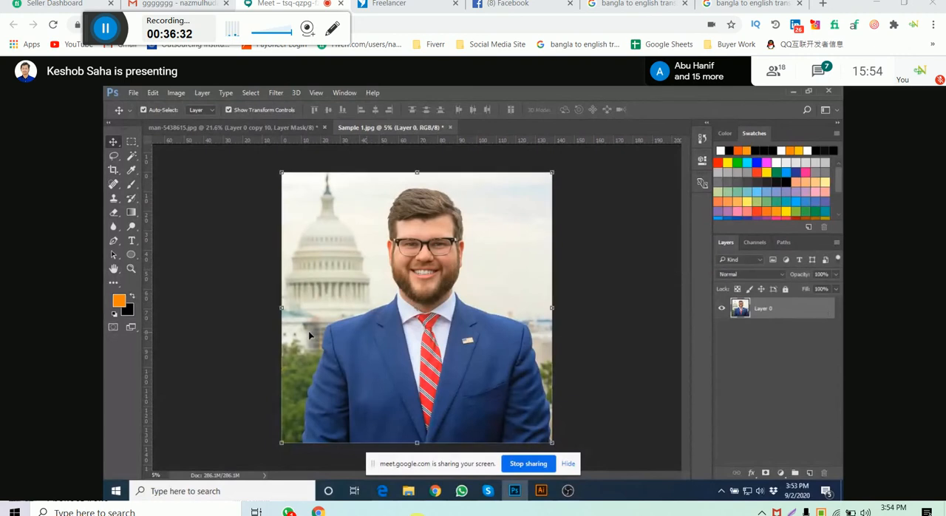
right_click(769, 312)
left_click(617, 273)
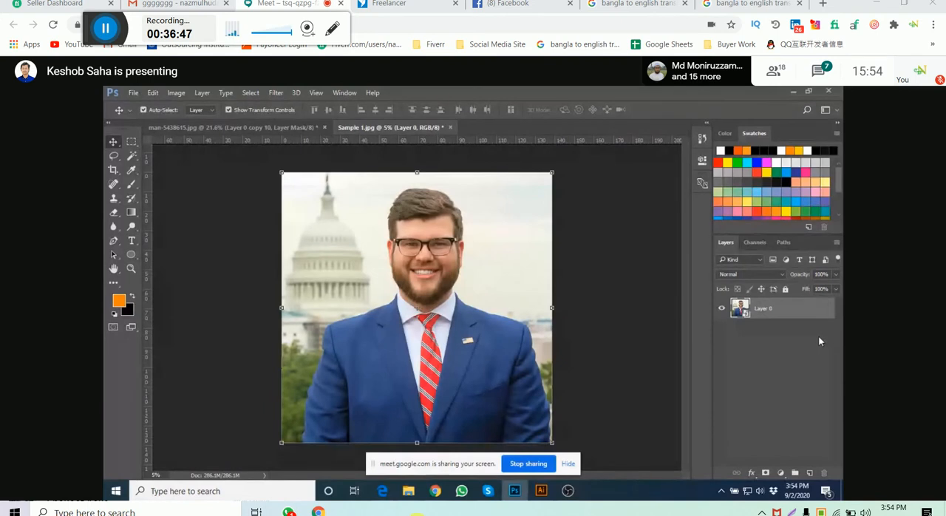
- Open the Filter Gallery for Layer 0 and fit the whole portrait in its preview
left_click(275, 93)
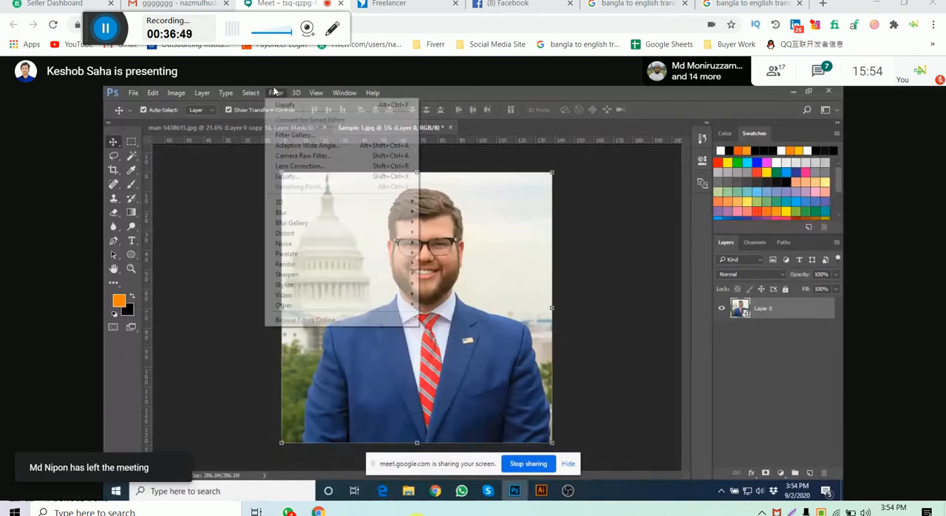
left_click(305, 136)
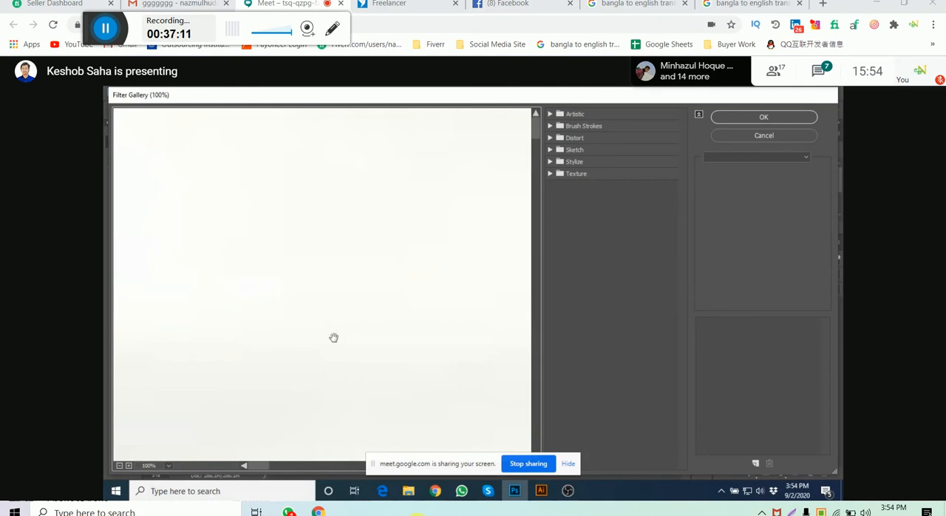
scroll(334, 337, "down", 8)
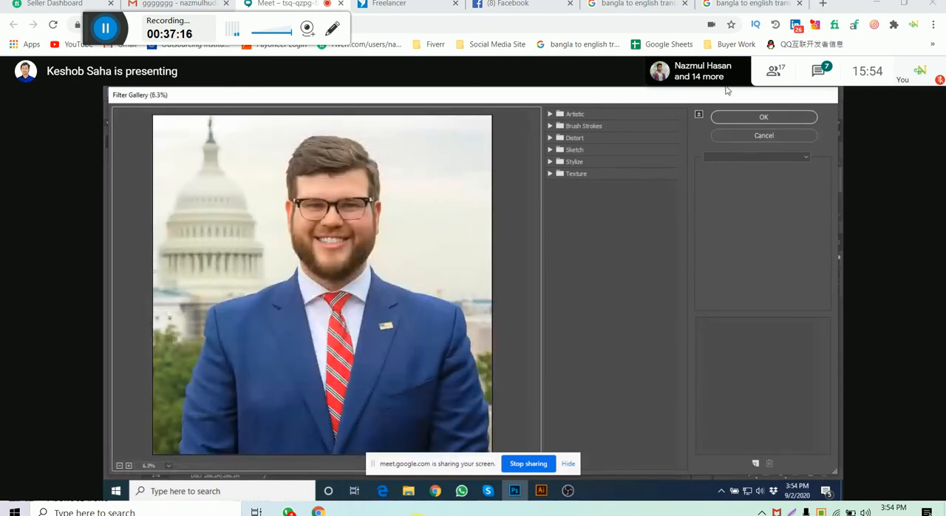
- Try the Artistic Colored Pencil filter on the Sample 1.jpg portrait and cancel the Filter Gallery
left_click(549, 114)
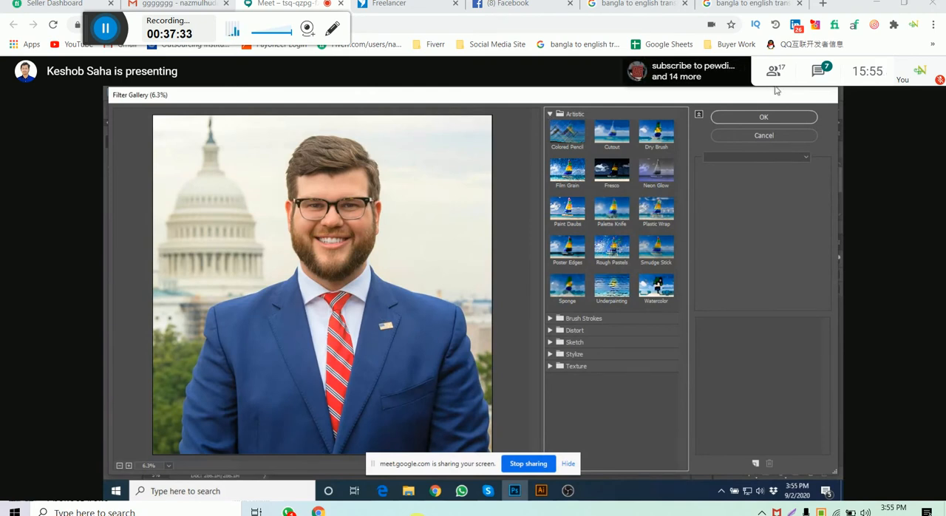
left_click(574, 139)
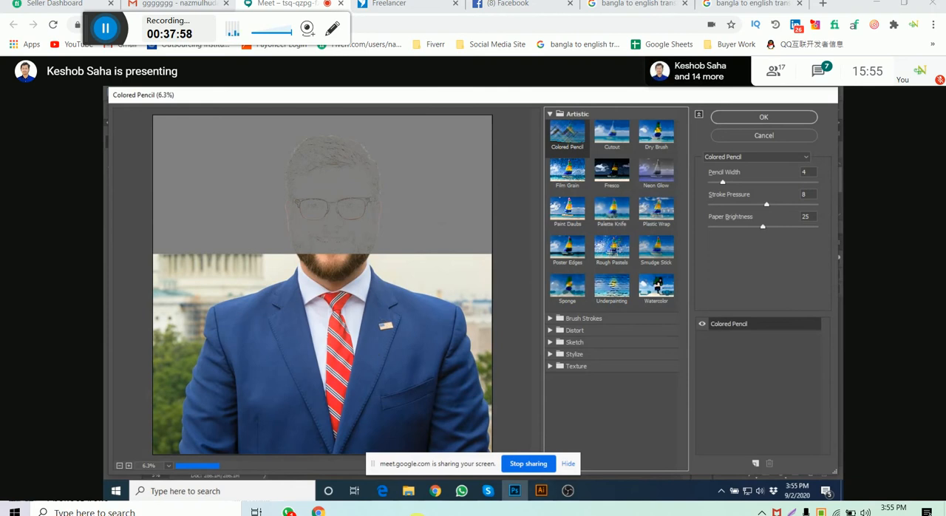
left_click(540, 491)
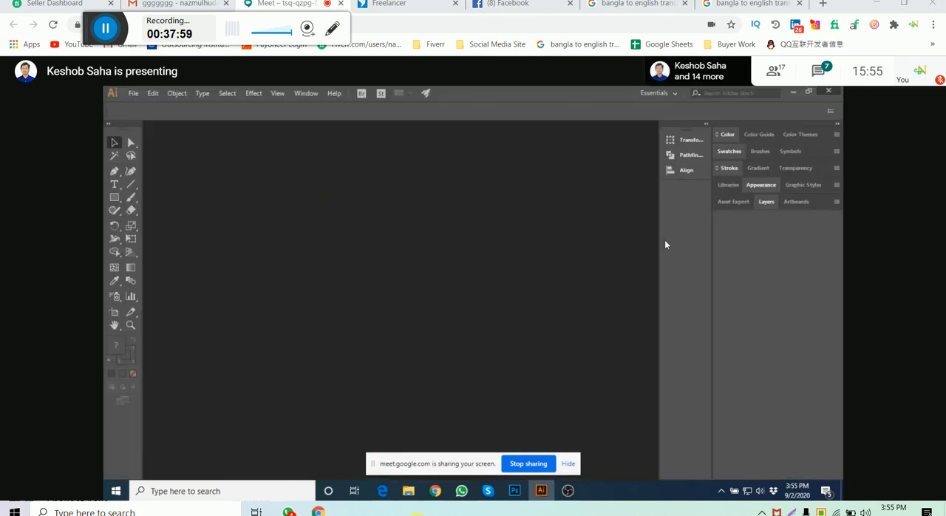
left_click(514, 491)
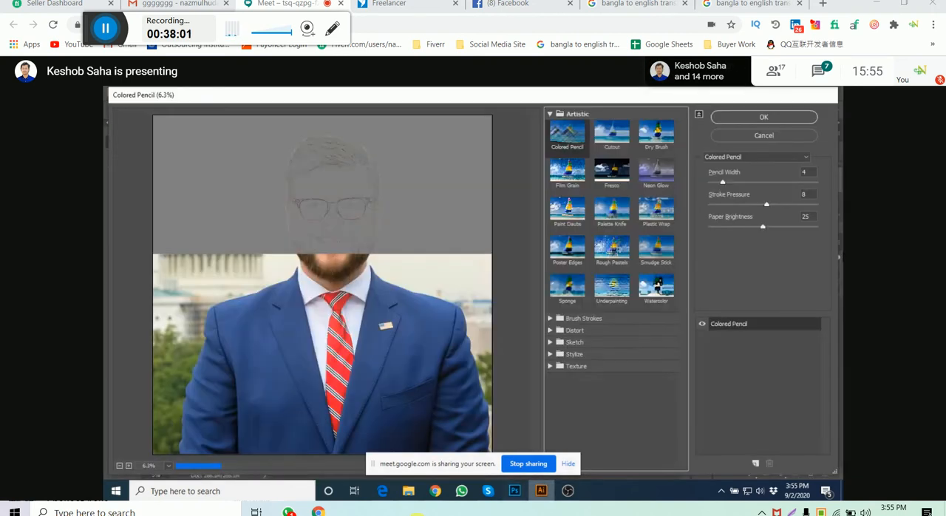
key("Escape")
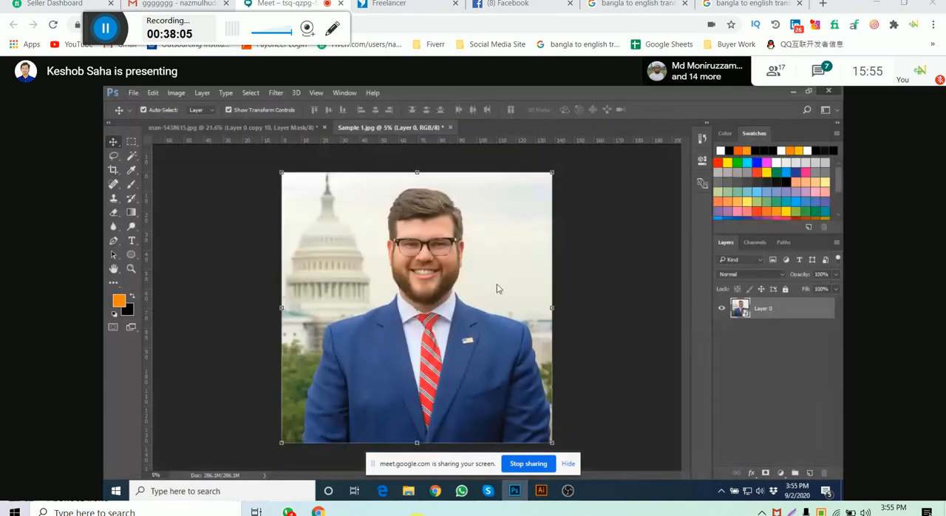
- Close Sample 1.jpg and the cut-out man document without saving their changes
key("ctrl+w")
left_click(475, 246)
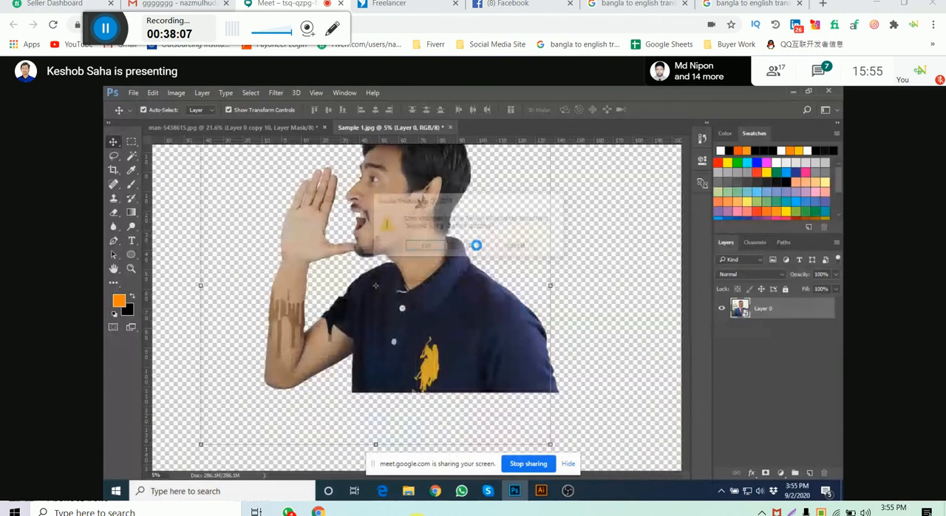
left_click(473, 245)
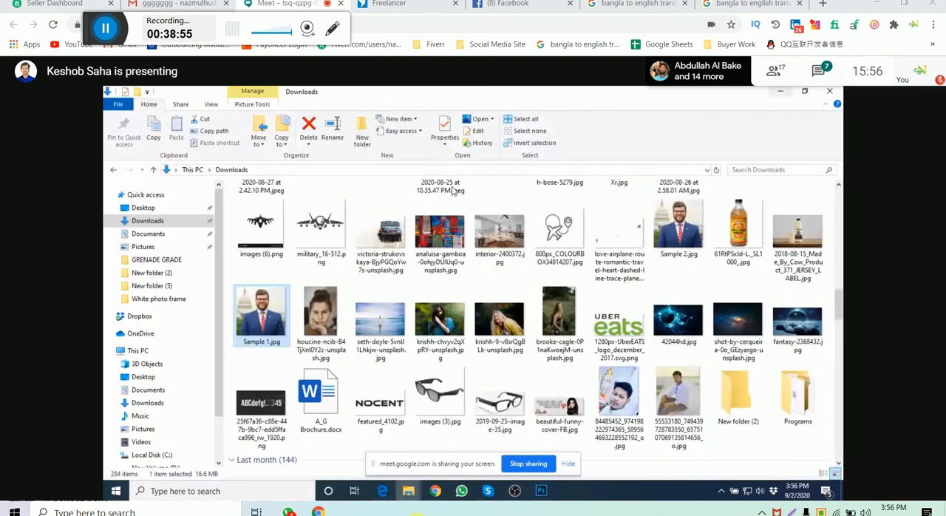
- Open the portrait of the freckled woman with a hair bun from the Downloads folder in Photoshop
left_click(321, 325)
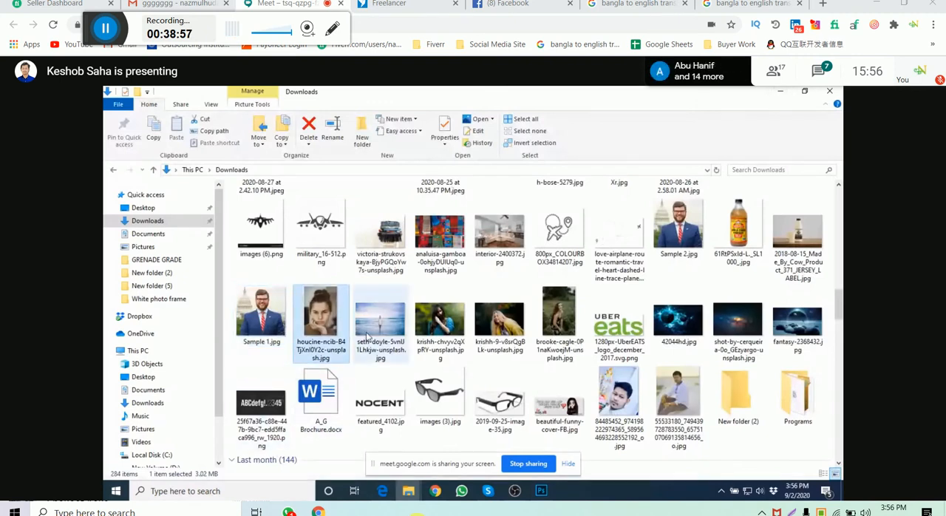
left_click(393, 323)
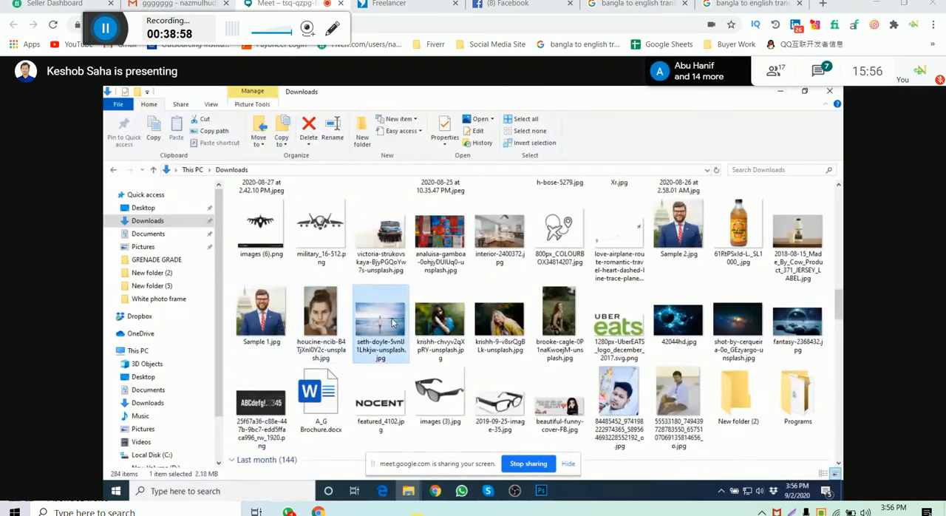
left_click(333, 326)
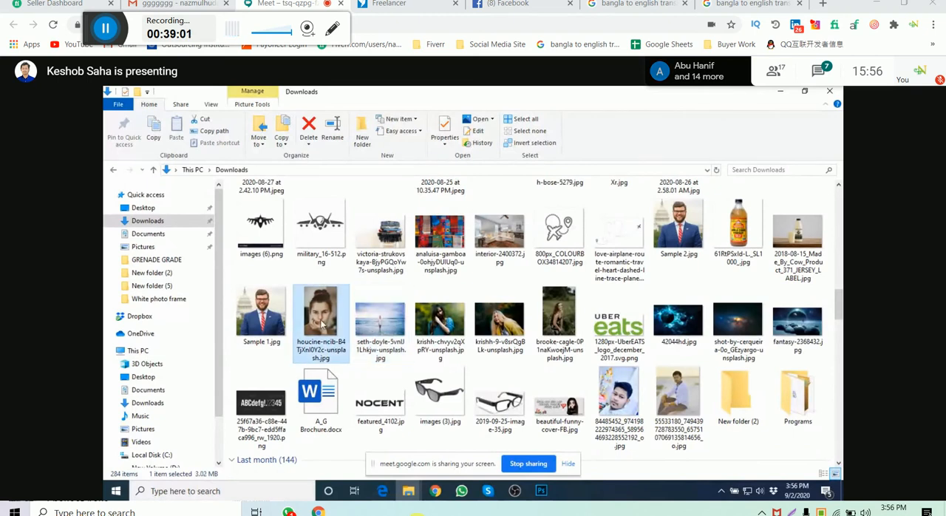
left_click(546, 493)
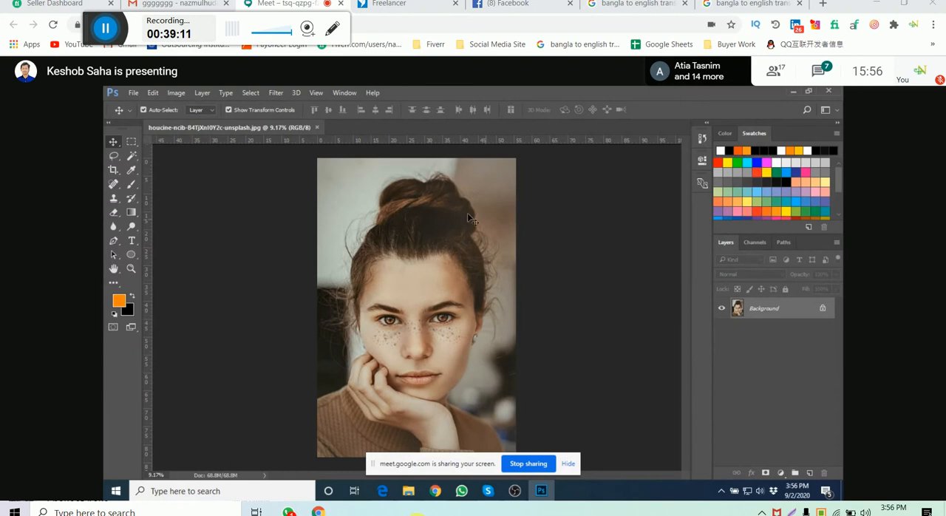
- Unlock the Background layer of the woman's portrait and convert it to a smart object
left_click(278, 93)
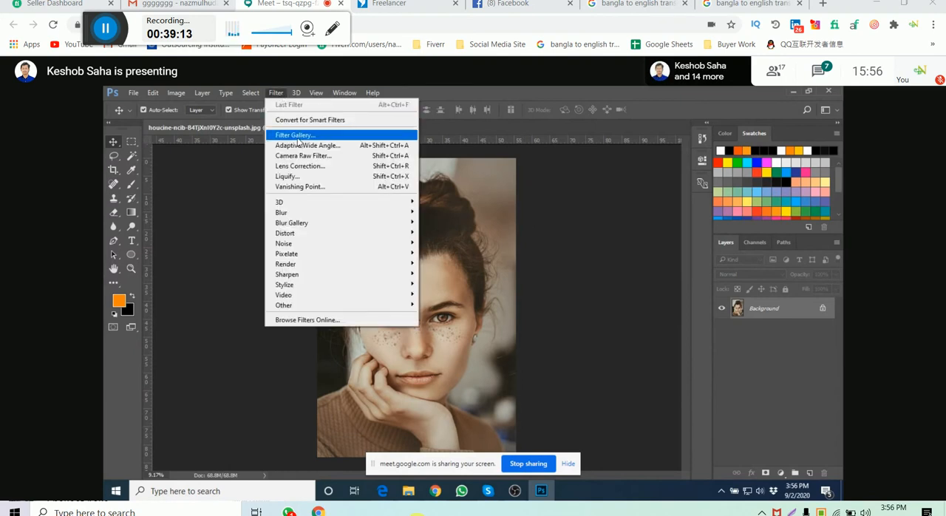
left_click(802, 272)
right_click(816, 311)
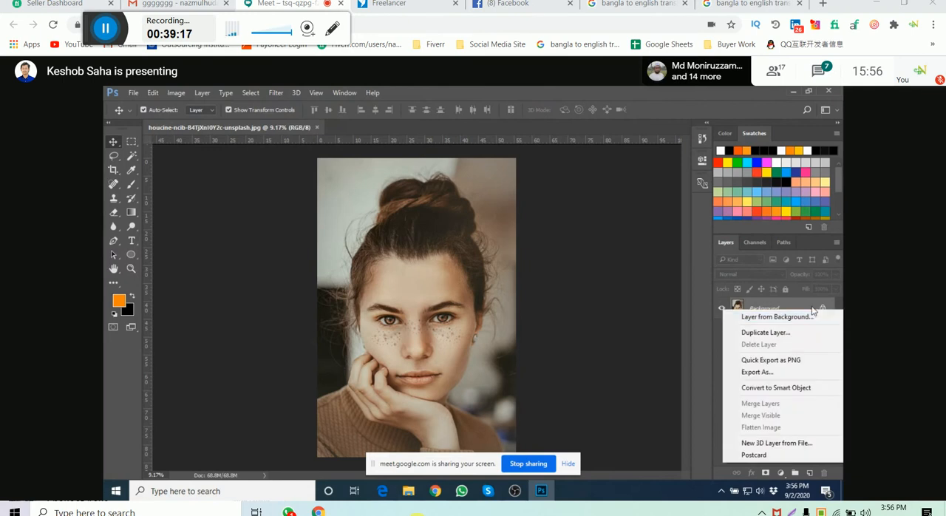
left_click(818, 314)
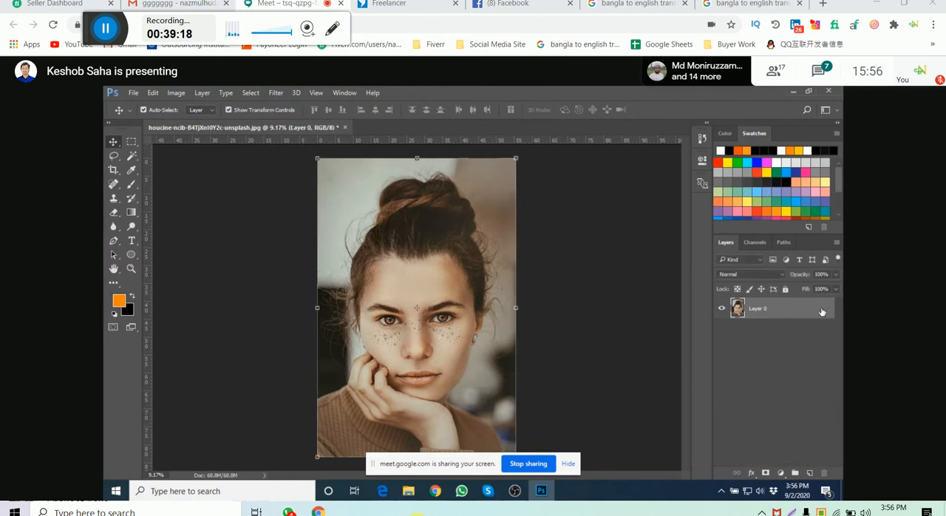
right_click(766, 306)
left_click(616, 276)
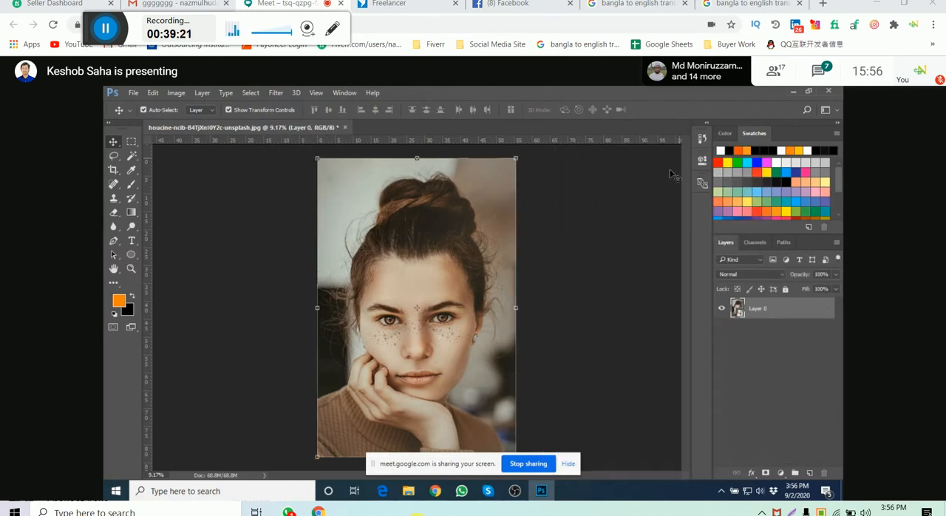
- Open the Filter Gallery for Layer 0 and choose the Artistic Colored Pencil filter, previewed at 12.5%
left_click(277, 93)
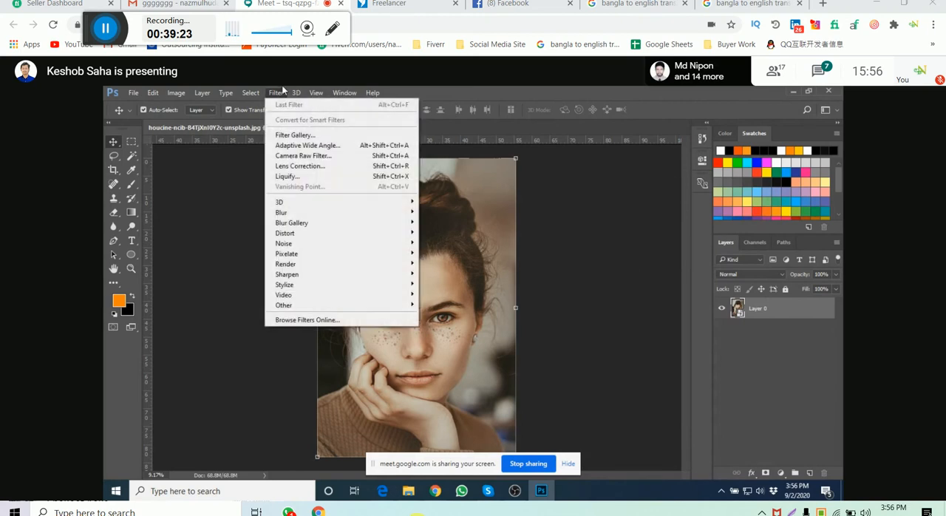
left_click(286, 136)
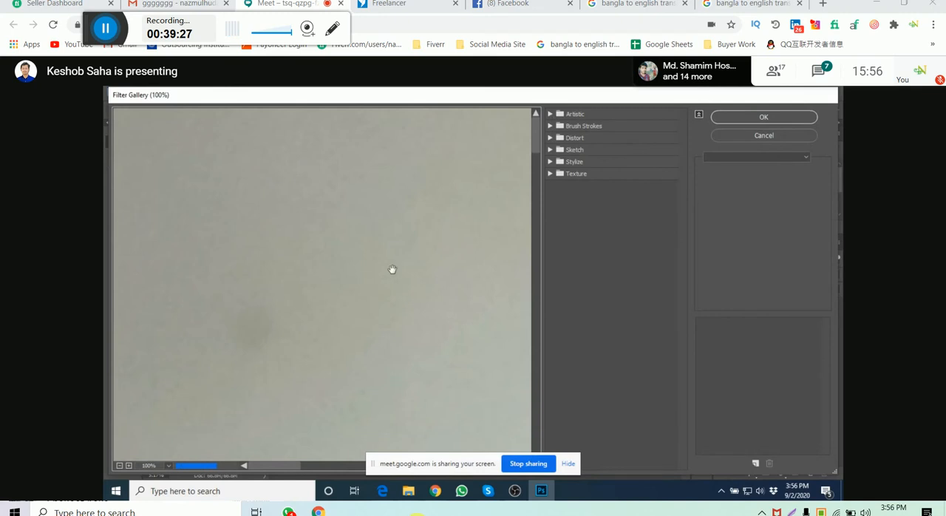
scroll(369, 285, "down", 8)
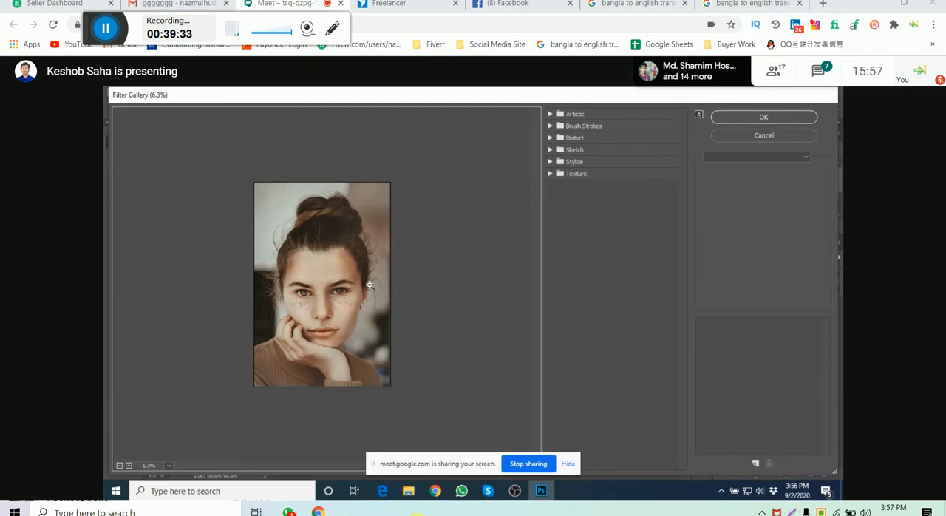
scroll(369, 285, "up", 1)
left_click(569, 114)
left_click(569, 136)
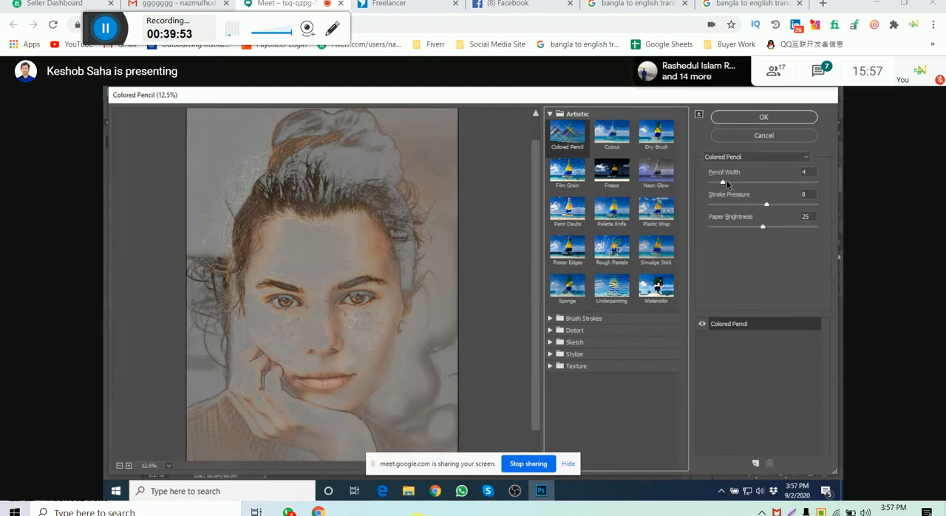
- Try Colored Pencil widths of 10 and 4, then set the pencil width to 5 and the stroke pressure to 11
left_click_drag(728, 183, 749, 182)
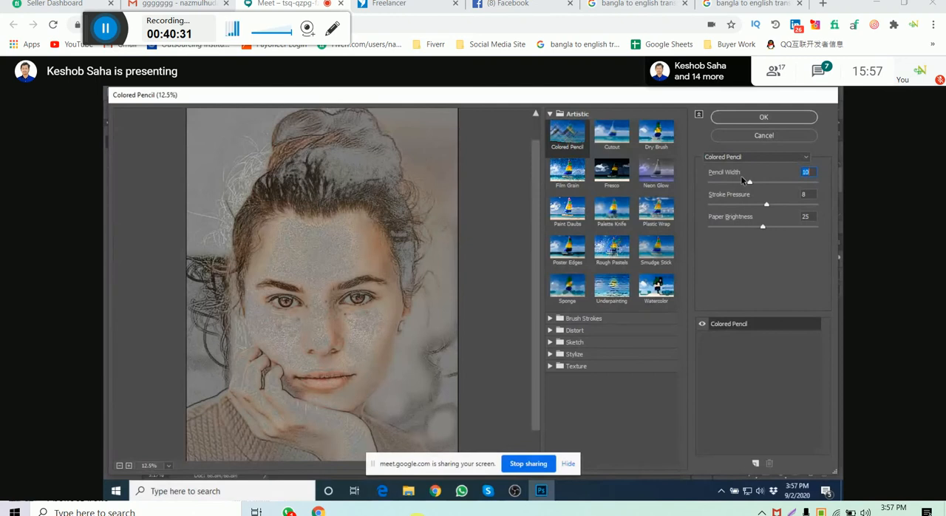
left_click_drag(741, 178, 730, 178)
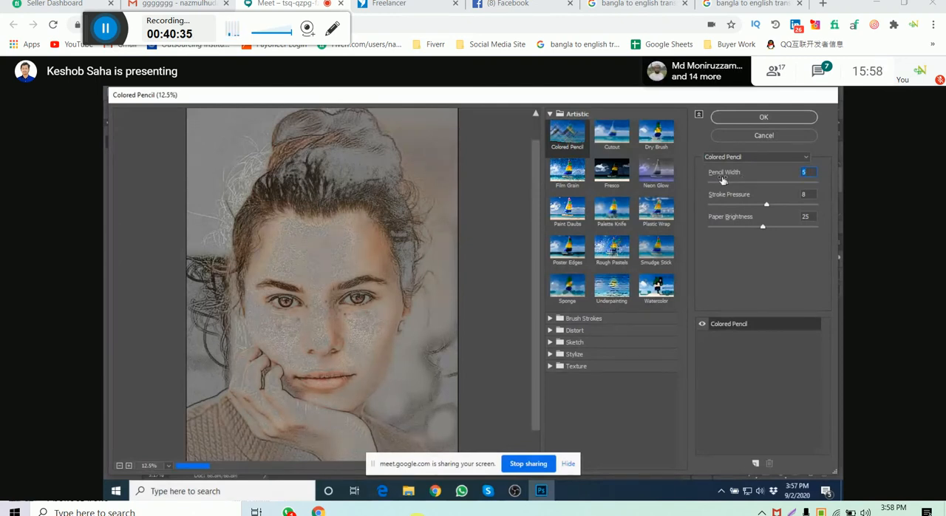
left_click_drag(723, 180, 719, 181)
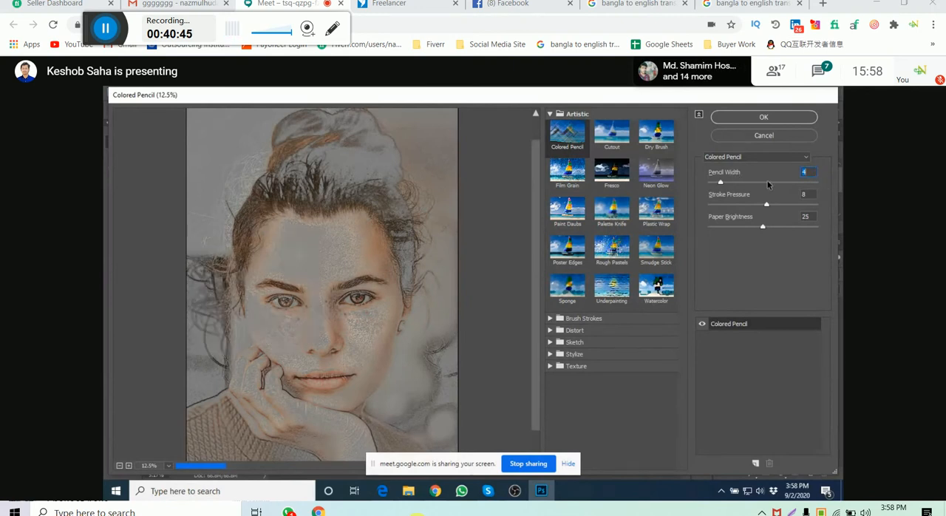
left_click_drag(721, 183, 787, 208)
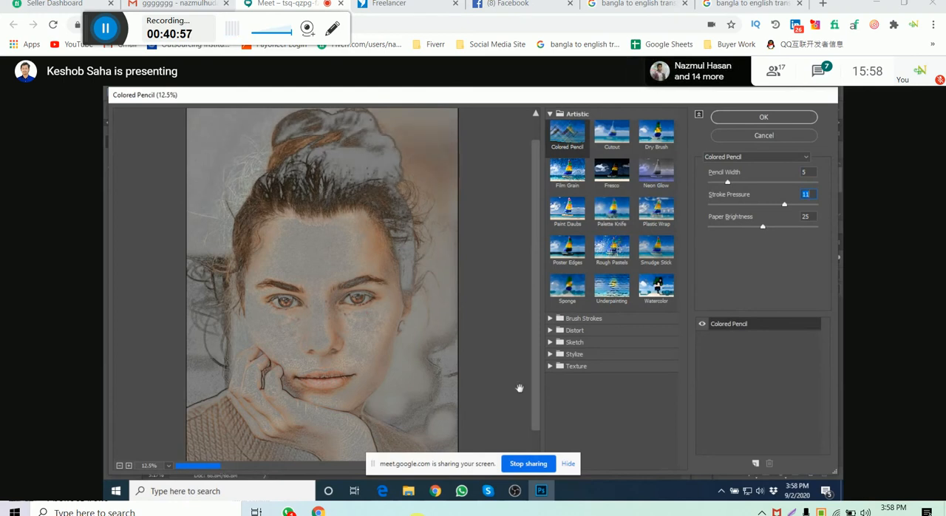
- Switch to the Downloads folder in File Explorer, browse for another portrait and select black-and-white-portrait-tips-3201.png
left_click(410, 492)
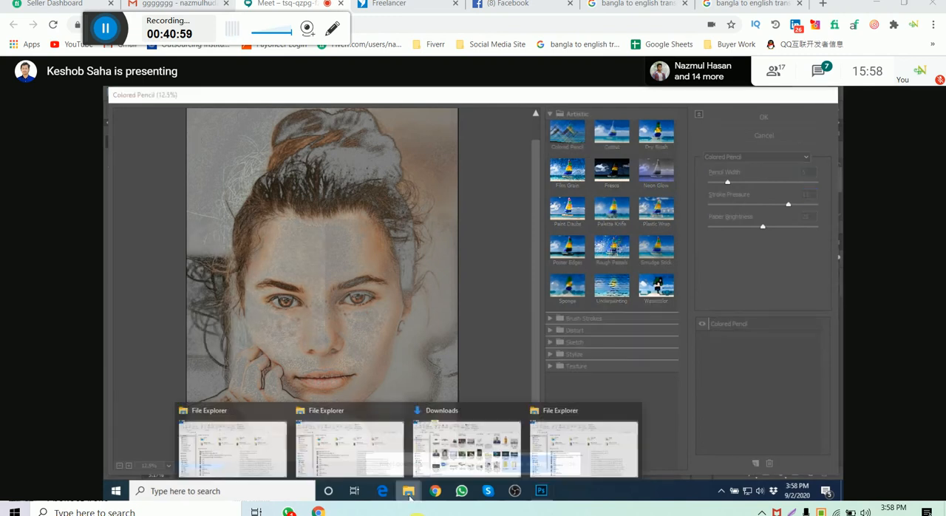
left_click(467, 448)
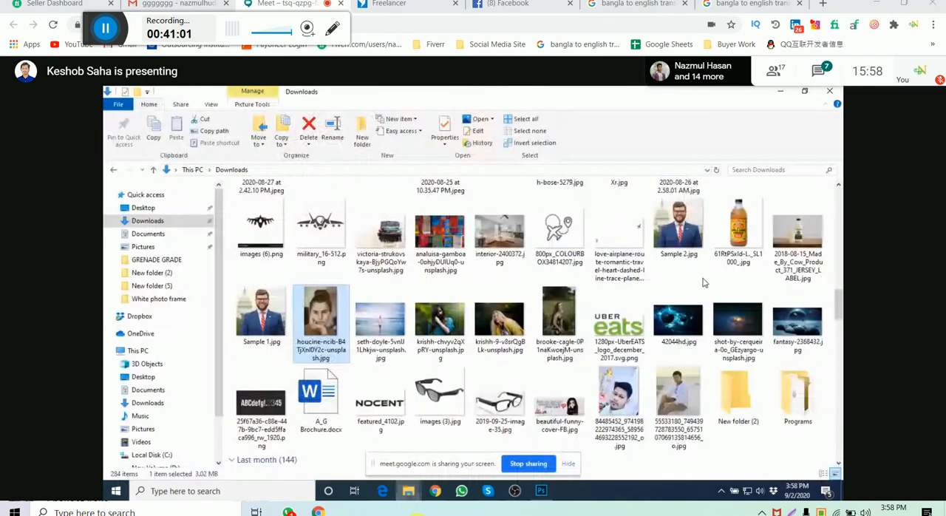
scroll(498, 287, "up", 10)
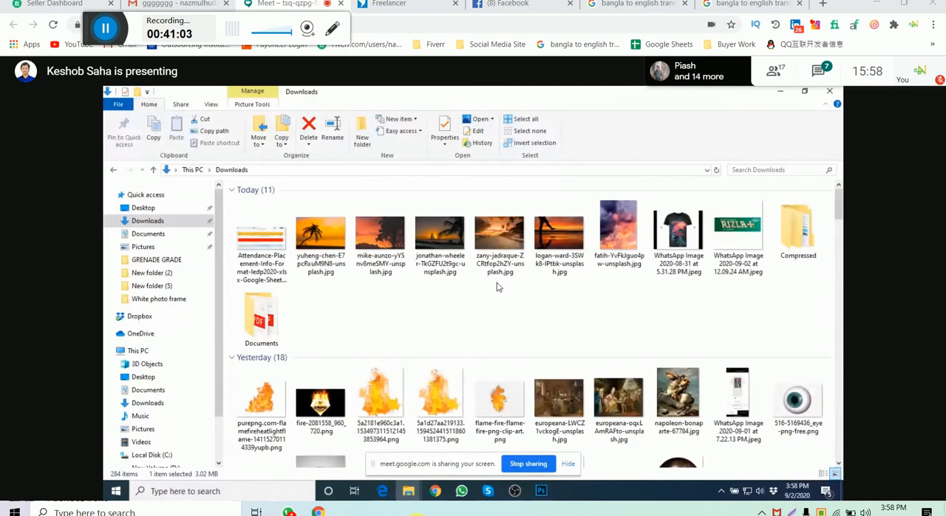
scroll(498, 287, "down", 3)
scroll(497, 287, "up", 3)
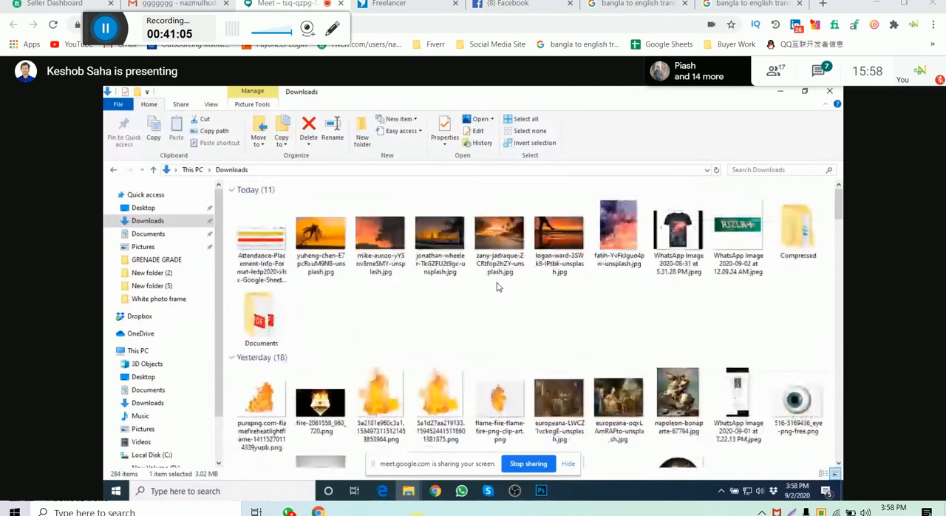
scroll(497, 287, "down", 3)
left_click(261, 316)
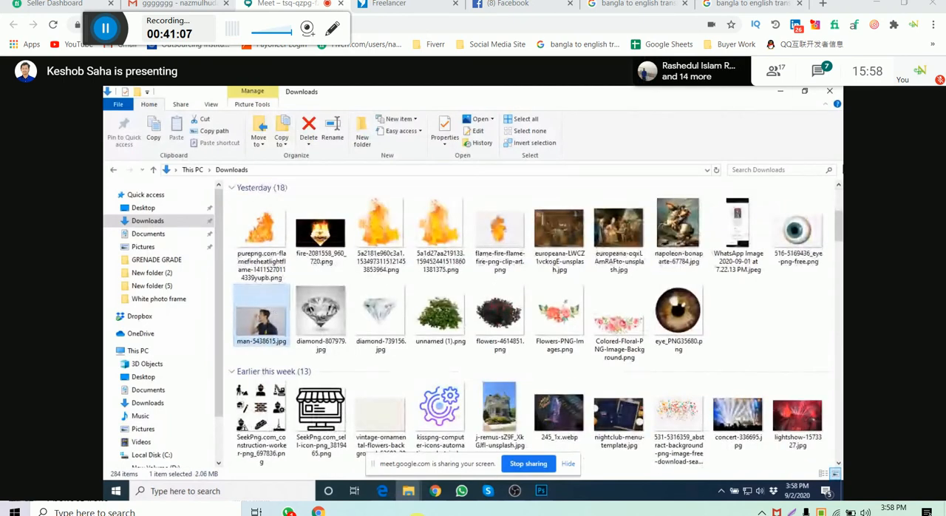
scroll(713, 317, "down", 3)
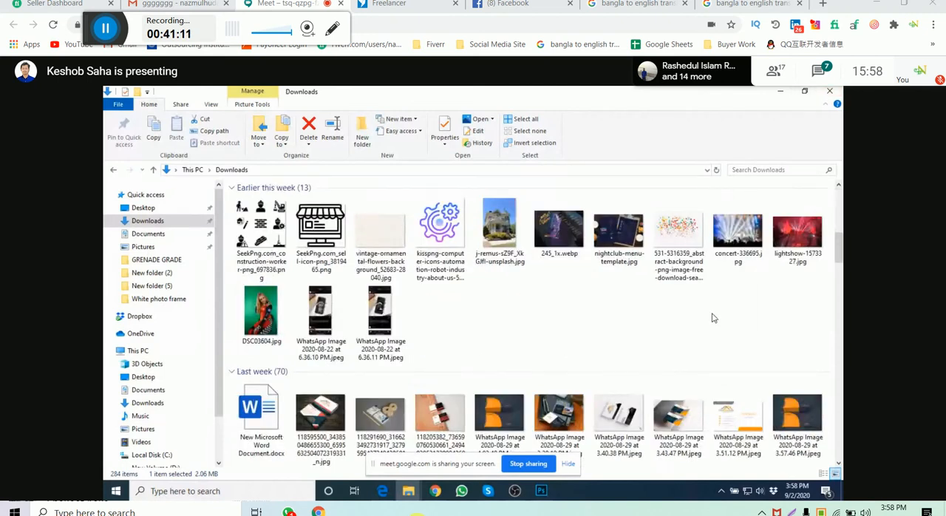
scroll(713, 317, "down", 3)
scroll(712, 316, "down", 3)
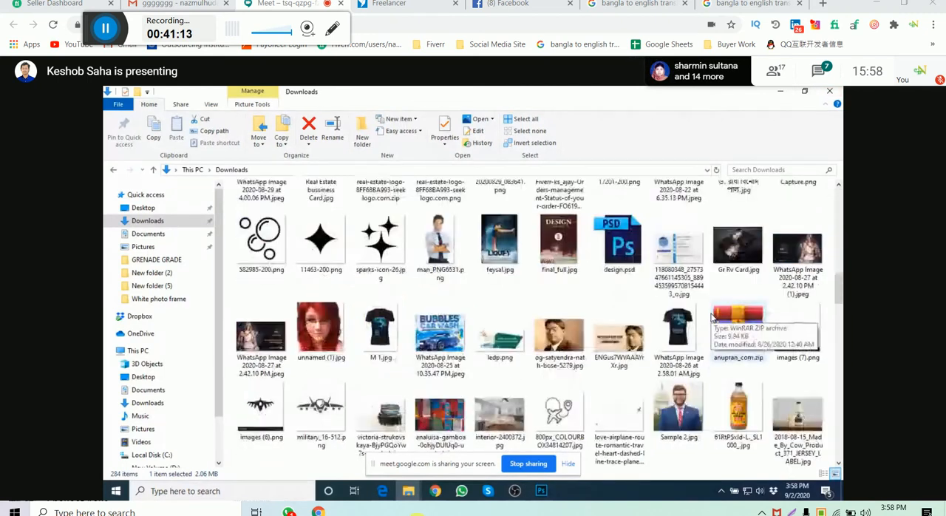
scroll(713, 317, "down", 3)
scroll(687, 317, "down", 3)
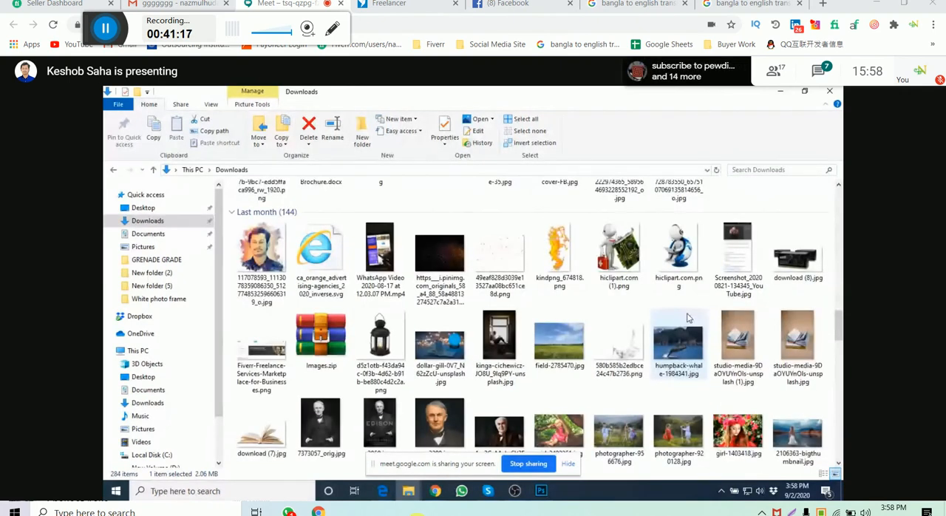
scroll(688, 317, "down", 3)
left_click(721, 338)
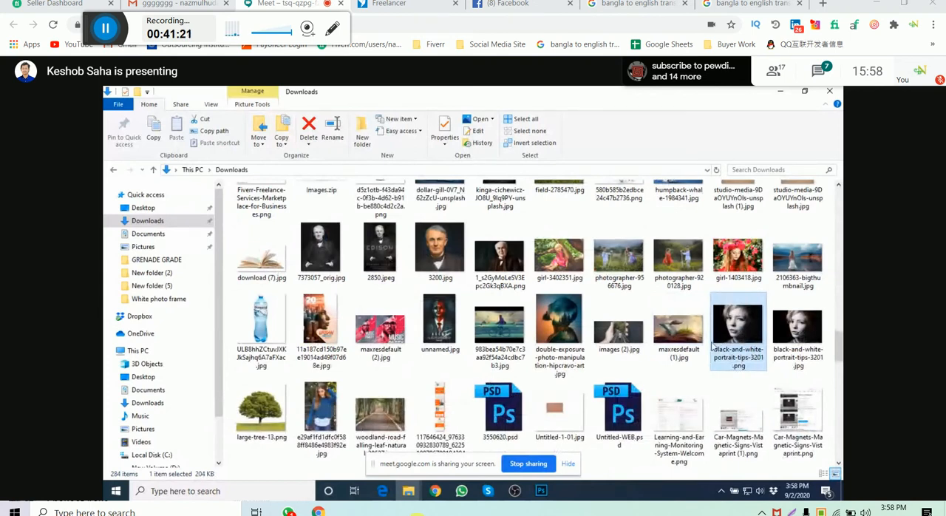
- Open black-and-white-portrait-tips-3201.png in Photoshop, cancelling the Filter Gallery and closing the earlier woman's portrait without saving
left_click_drag(735, 329, 551, 497)
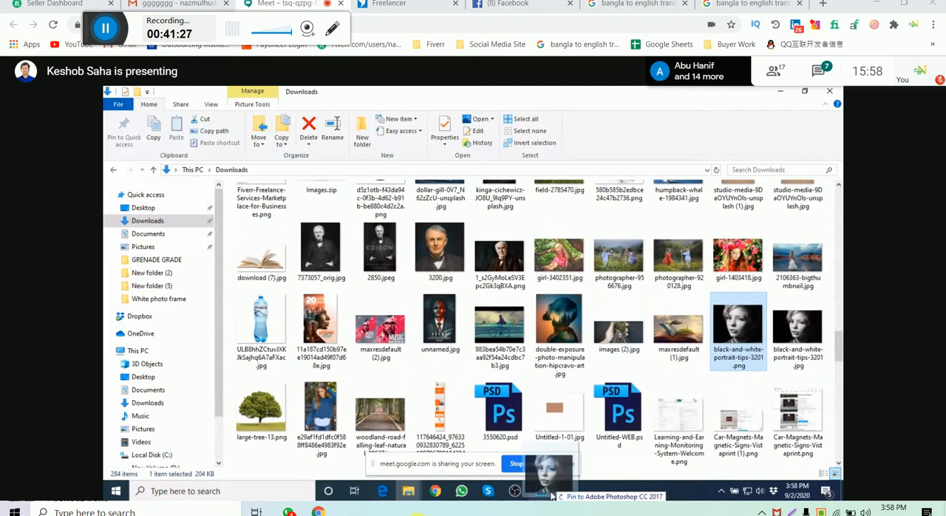
left_click_drag(551, 495, 195, 335)
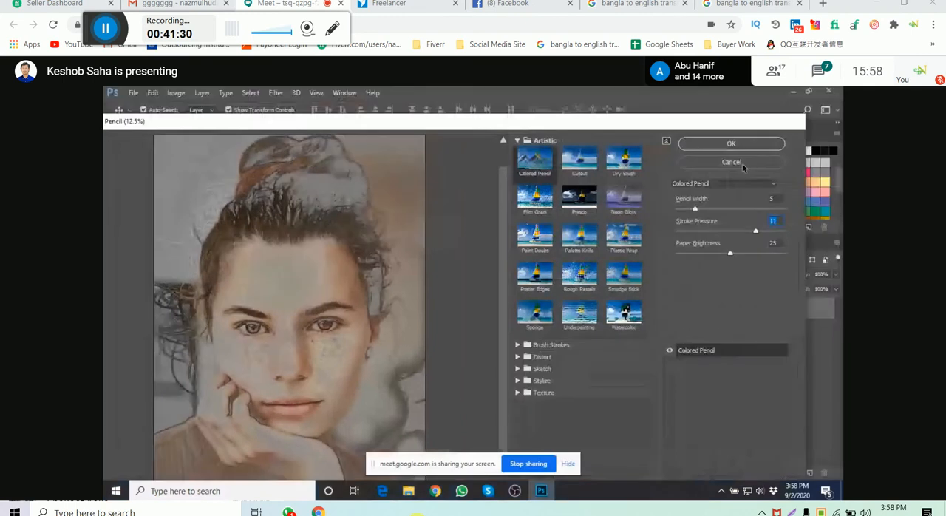
left_click(739, 163)
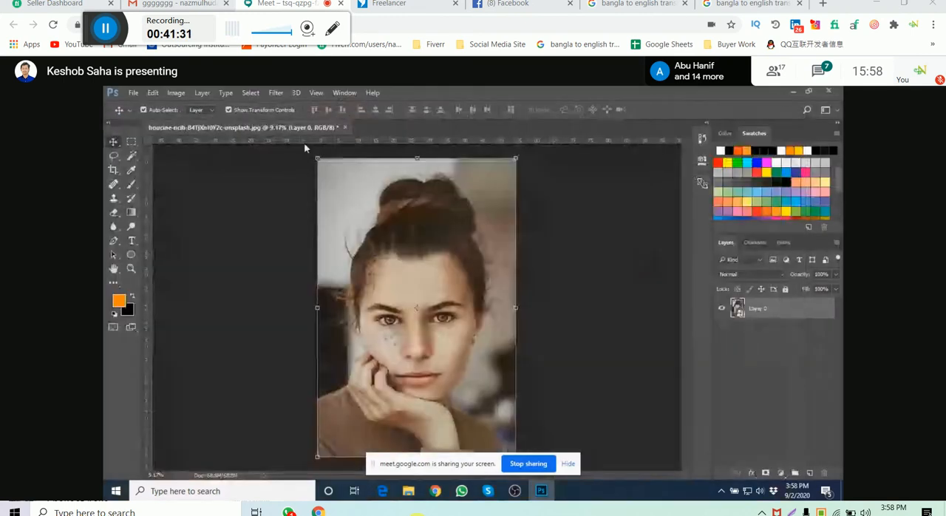
left_click(344, 127)
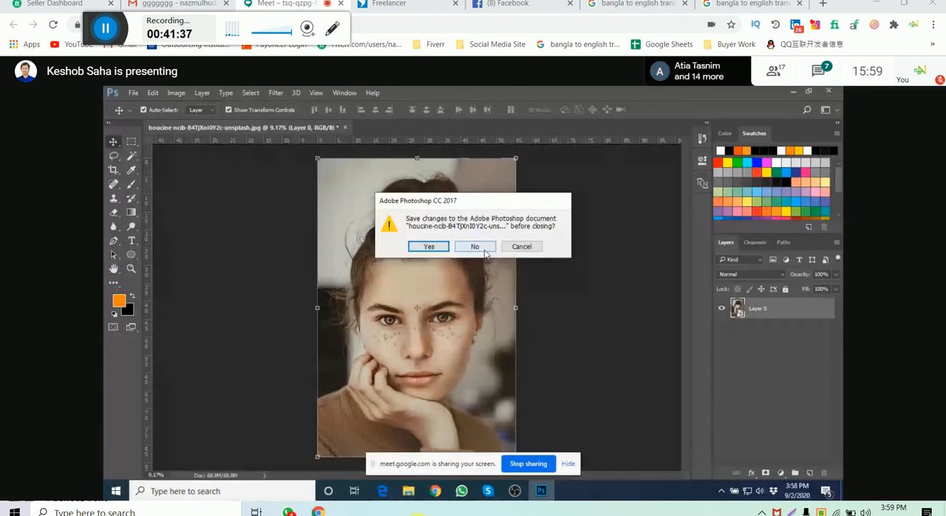
left_click(484, 251)
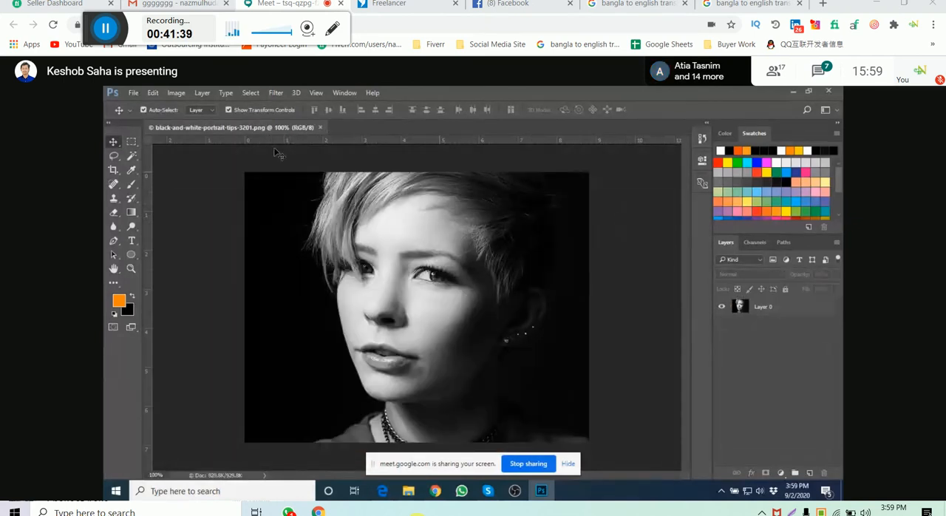
- Try to reset the Brush tool's presets to the defaults and look through the brush preset list
left_click(175, 92)
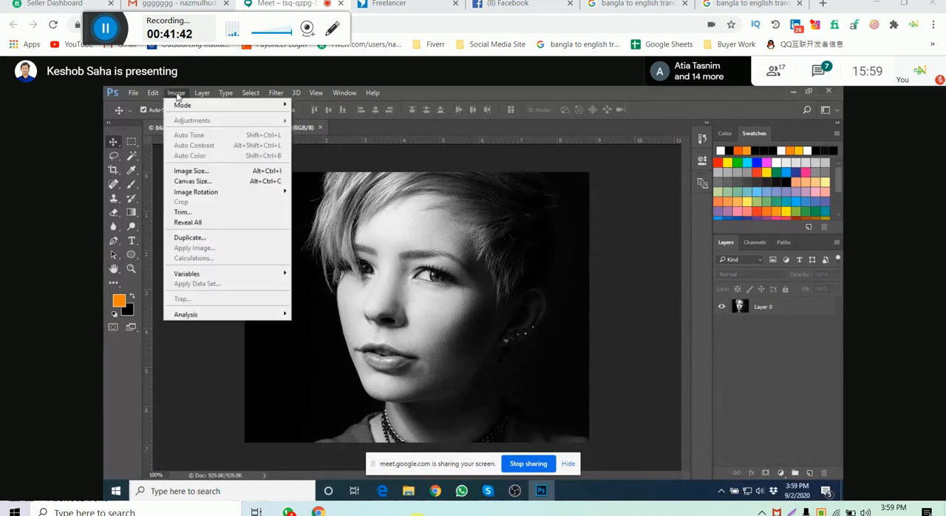
mouse_move(133, 92)
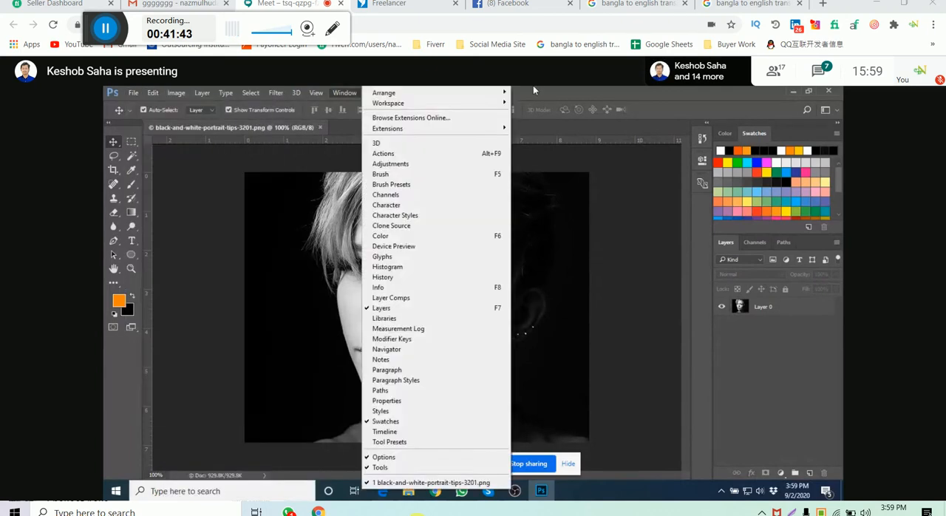
left_click(130, 186)
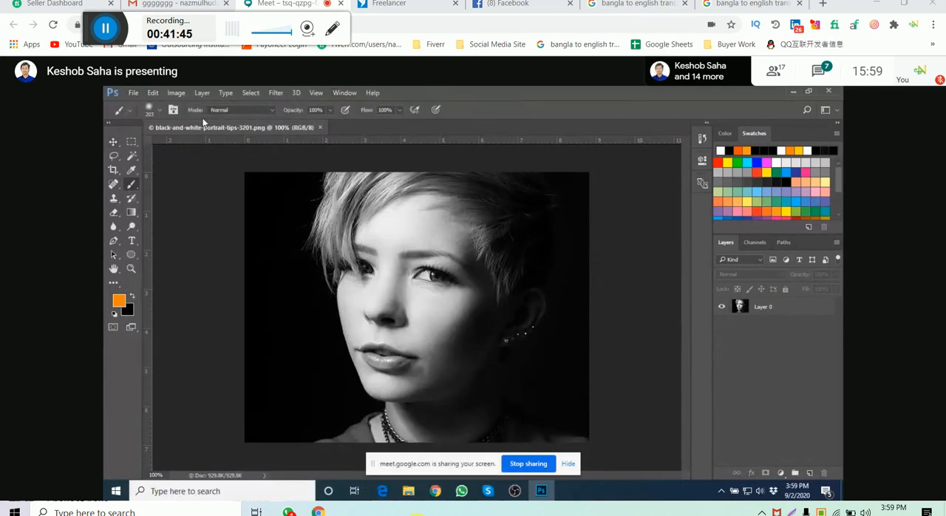
left_click(161, 110)
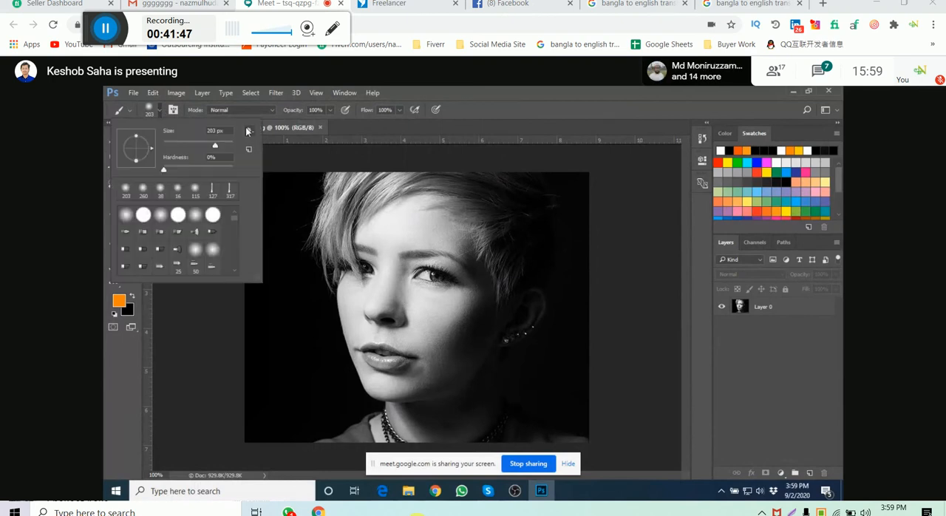
left_click(248, 131)
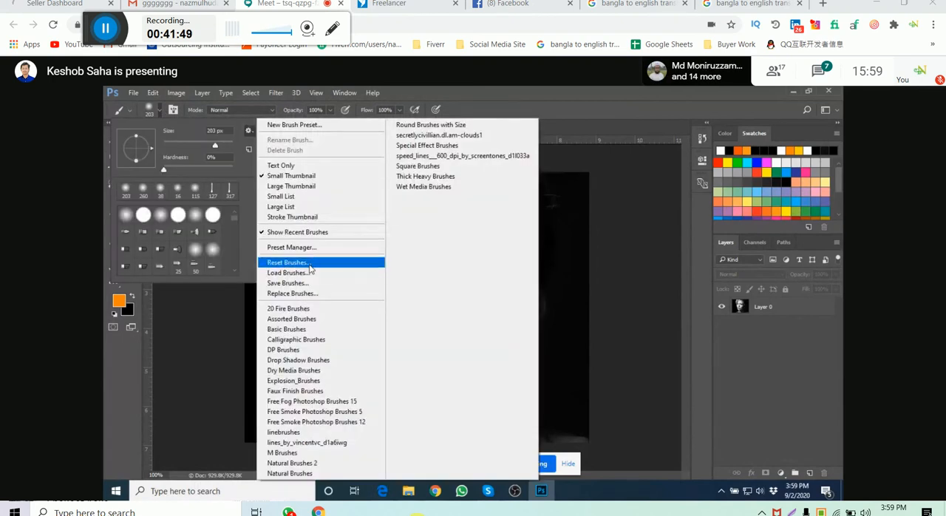
left_click(312, 263)
left_click(479, 249)
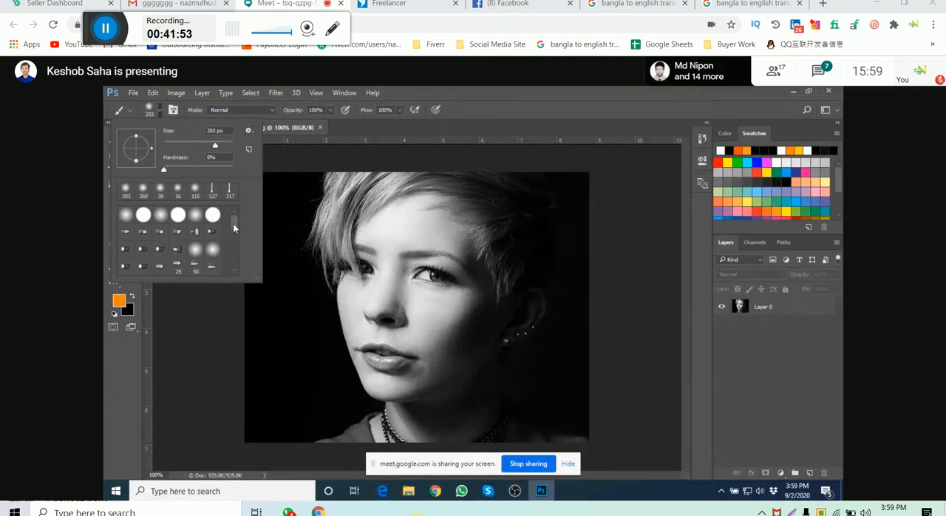
mouse_move(233, 223)
left_mouse_down()
mouse_move(227, 264)
mouse_move(239, 181)
left_mouse_up()
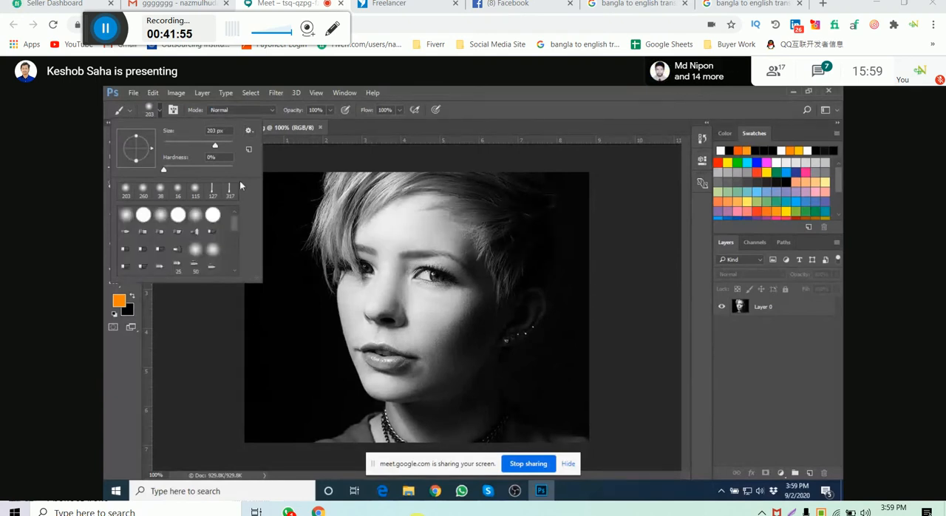
left_click(540, 105)
- Convert Layer 0 of the black-and-white portrait to a smart object and open it in the Filter Gallery
left_click(774, 306)
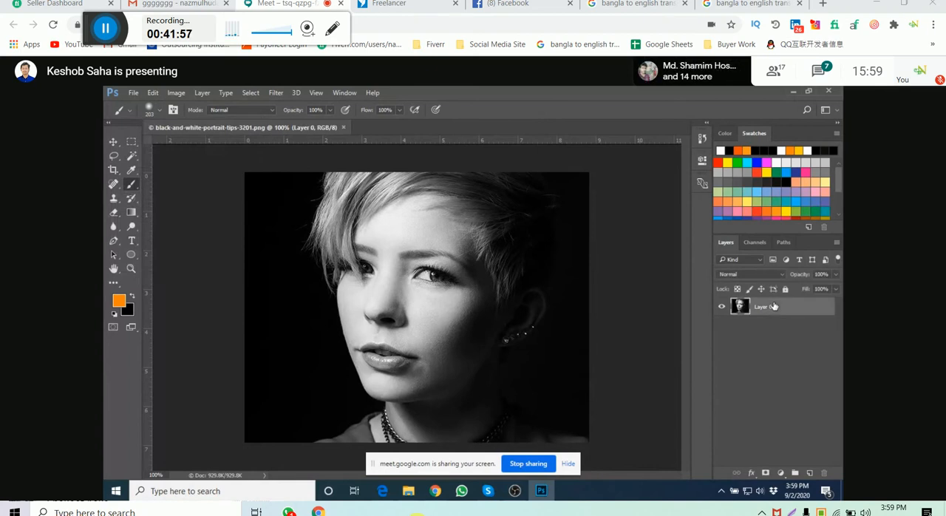
right_click(773, 306)
left_click(587, 332)
left_click(276, 93)
left_click(298, 134)
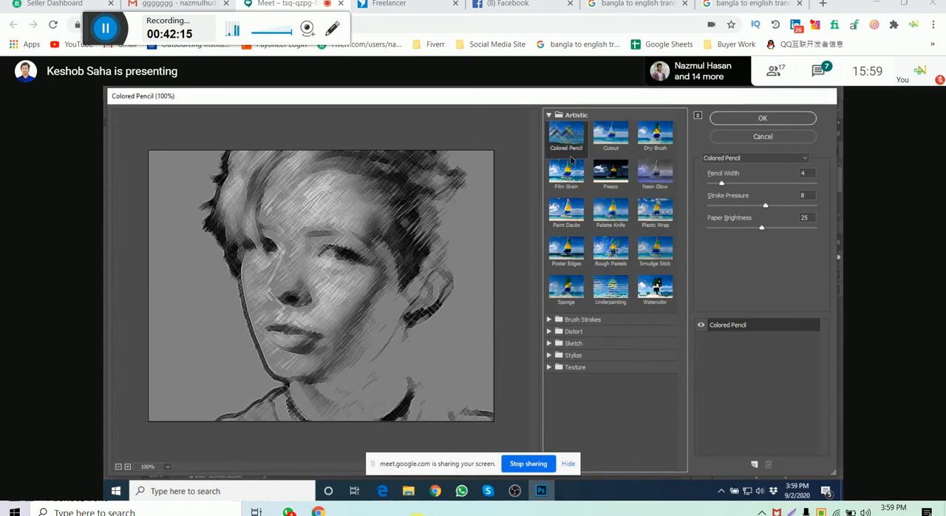
- Try Colored Pencil with pencil width 3, stroke pressure 9 and paper brightness 32, and Cutout with edge simplicity 5 and edge fidelity 2
mouse_move(722, 184)
left_mouse_down()
mouse_move(747, 183)
mouse_move(720, 183)
left_mouse_up()
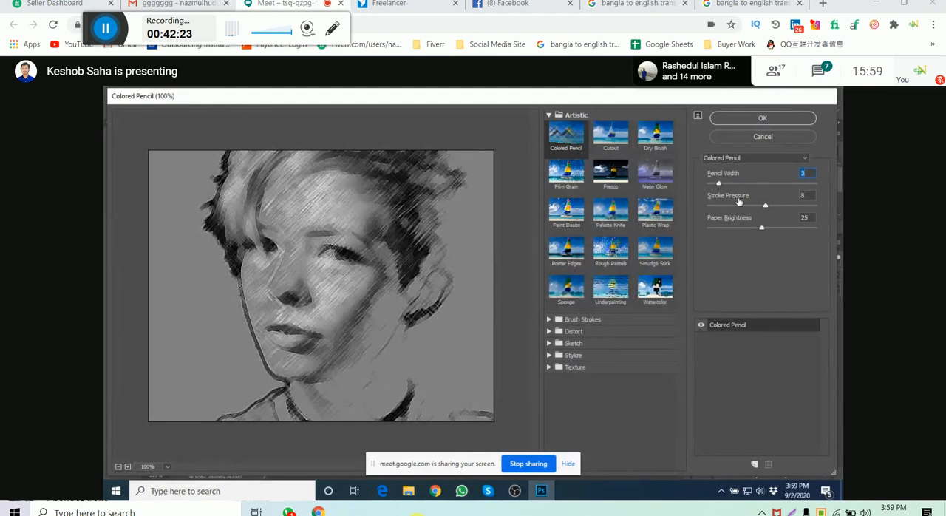
mouse_move(765, 205)
left_mouse_down()
mouse_move(754, 207)
mouse_move(782, 207)
mouse_move(772, 206)
mouse_move(783, 229)
mouse_move(769, 228)
left_mouse_up()
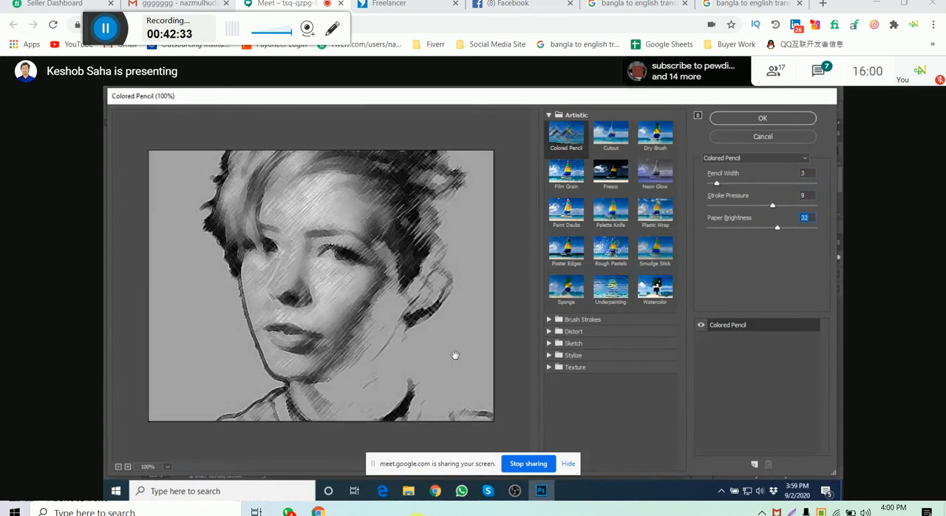
left_click(615, 141)
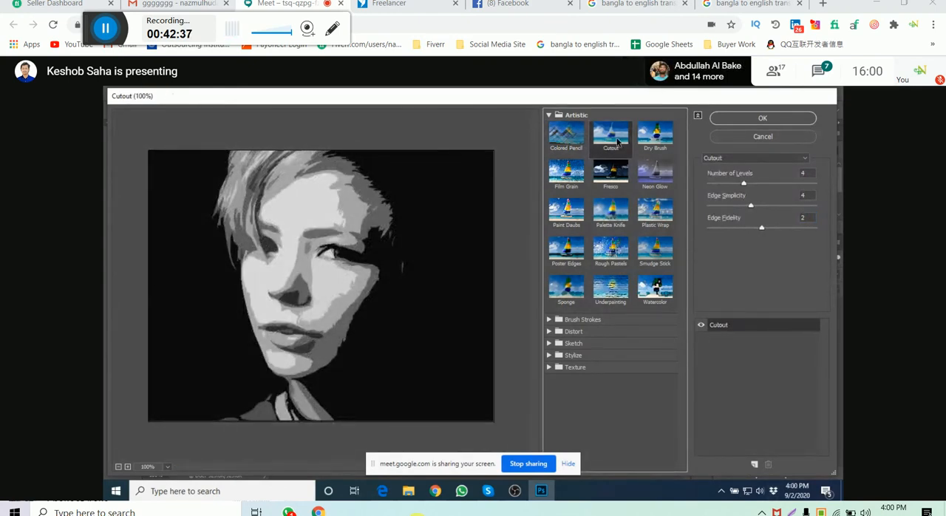
left_click_drag(743, 184, 758, 208)
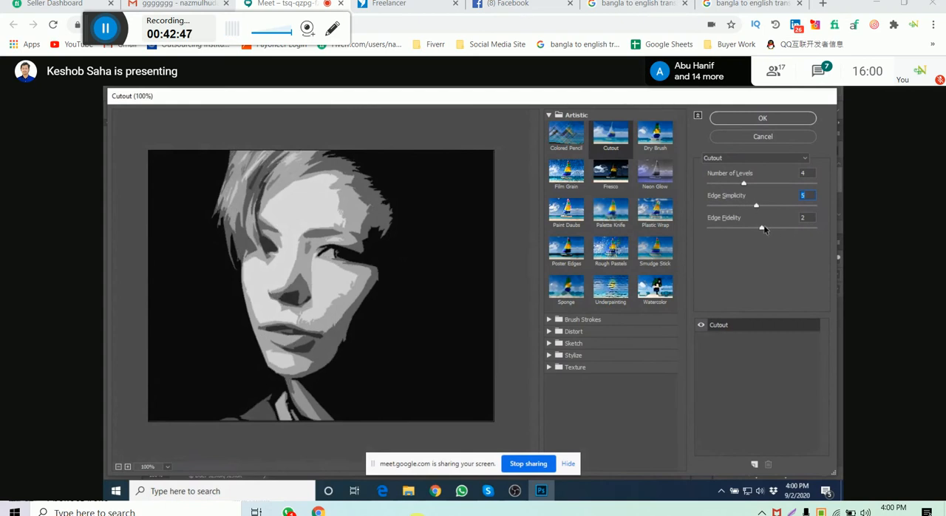
left_click_drag(764, 230, 770, 230)
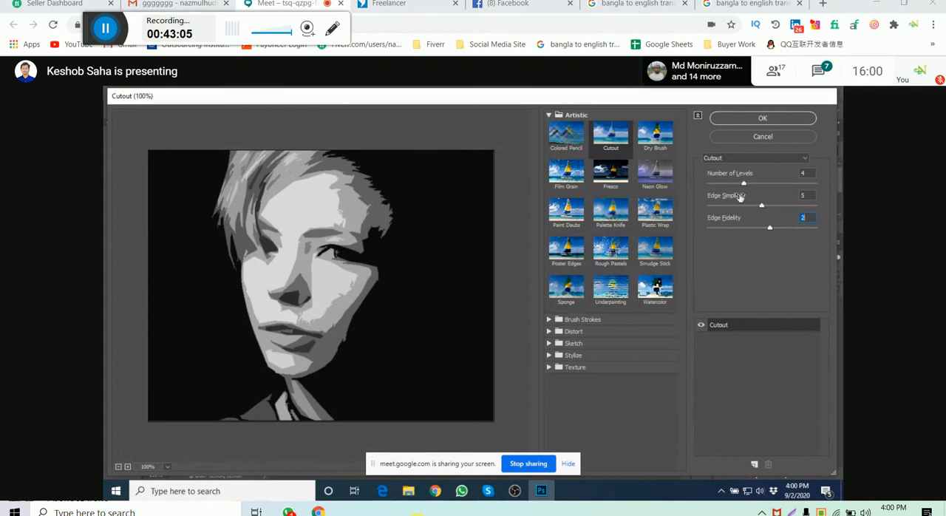
- Choose the Dry Brush filter for the portrait, with brush size 4, brush detail 8 and texture 1
left_click(662, 133)
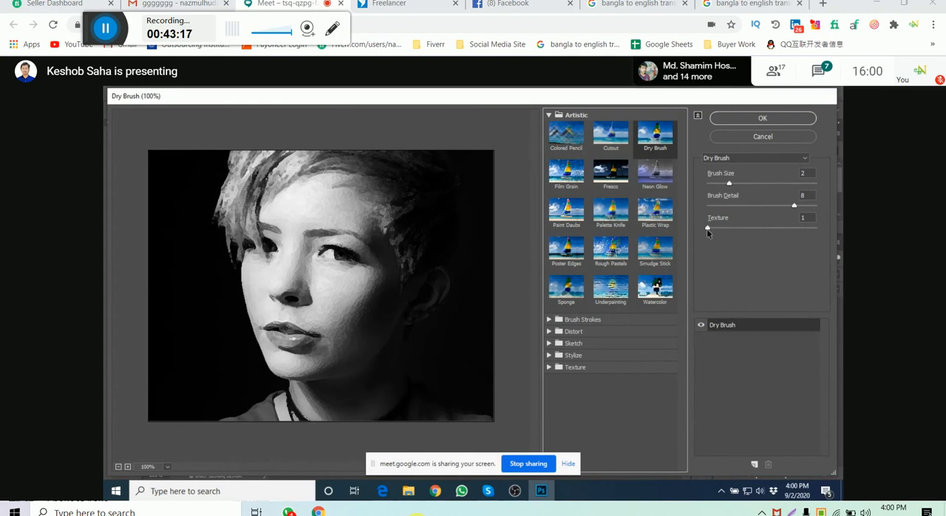
left_click_drag(729, 182, 747, 183)
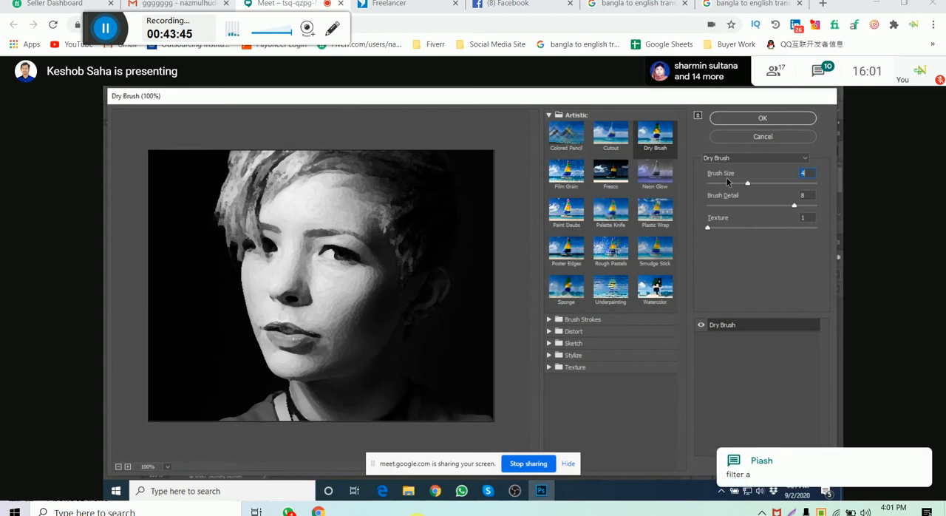
mouse_move(707, 228)
left_mouse_down()
mouse_move(831, 228)
mouse_move(724, 230)
left_mouse_up()
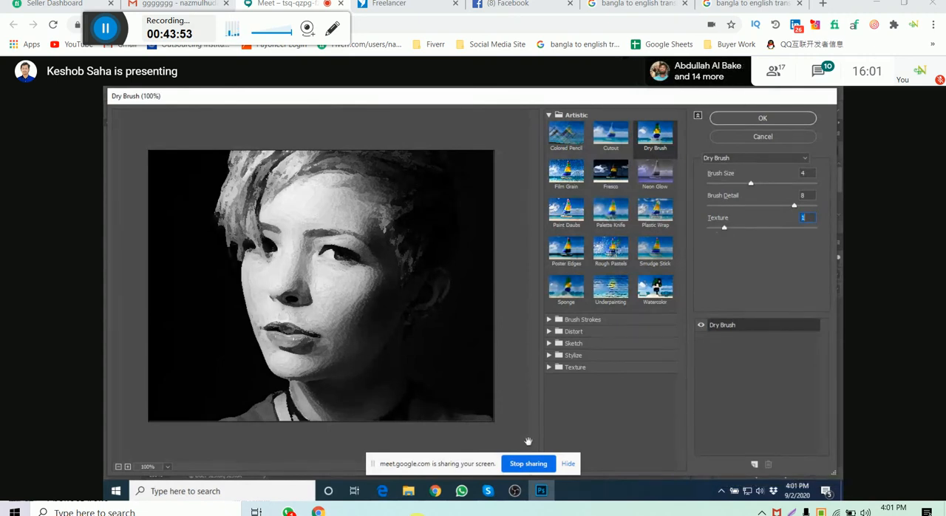
- Check the class chat in Chrome and try to open the bird photo 202984001.jpg from the Downloads folder in Photoshop
left_click(435, 491)
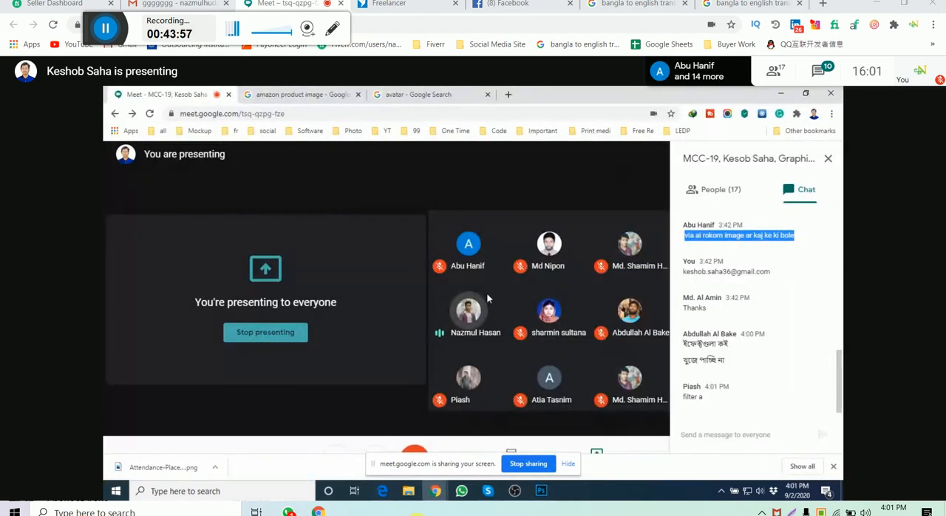
left_click(408, 491)
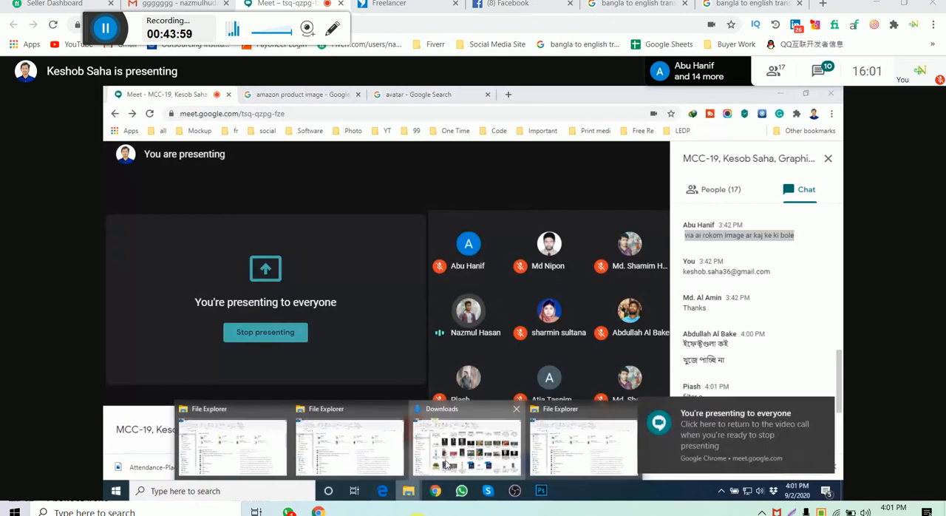
left_click(445, 465)
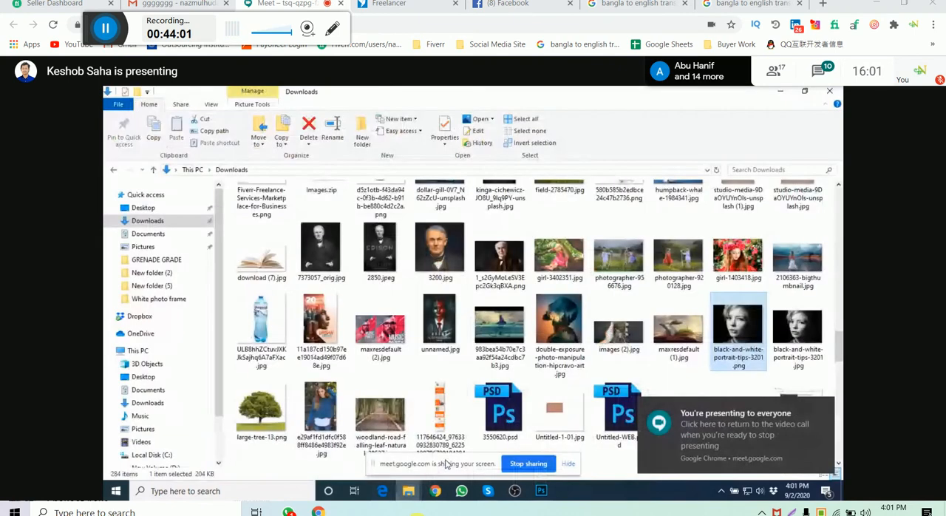
left_click(737, 255)
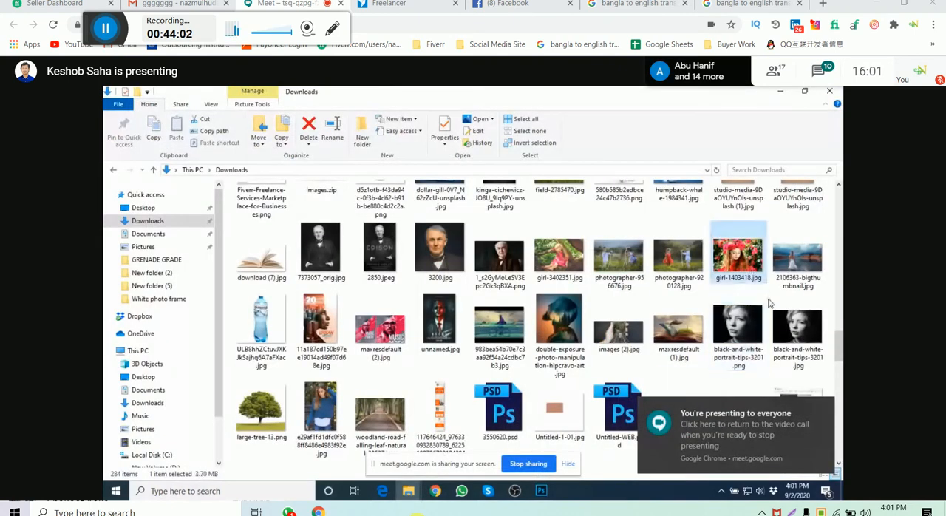
scroll(675, 319, "down", 2)
left_click(676, 329)
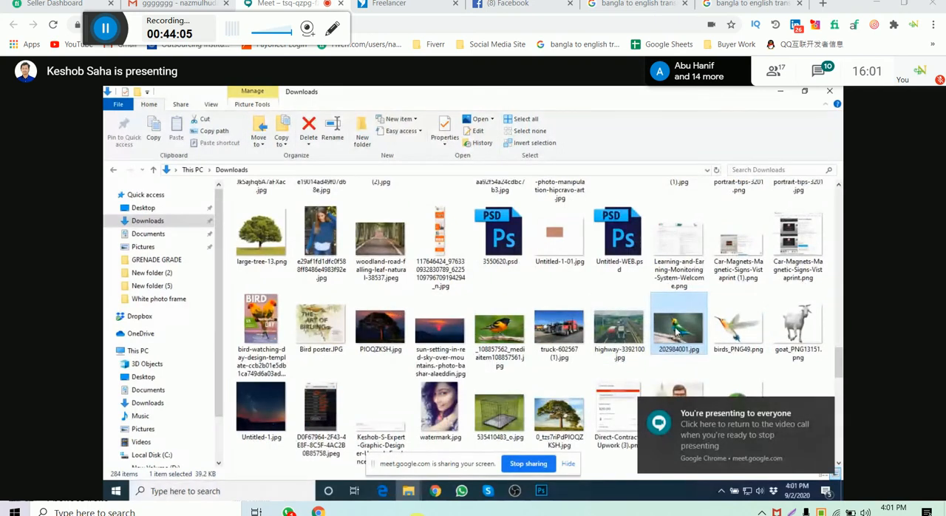
mouse_move(676, 333)
left_mouse_down()
mouse_move(543, 455)
mouse_move(569, 445)
mouse_move(546, 488)
left_mouse_up()
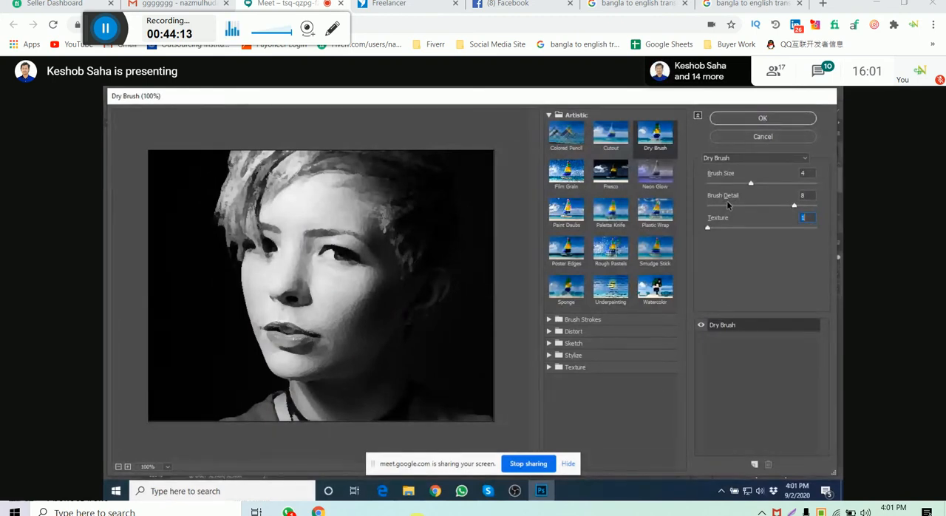
- Apply the Dry Brush filter to the portrait and open 202984001.jpg from the Downloads folder in Photoshop
left_click(773, 115)
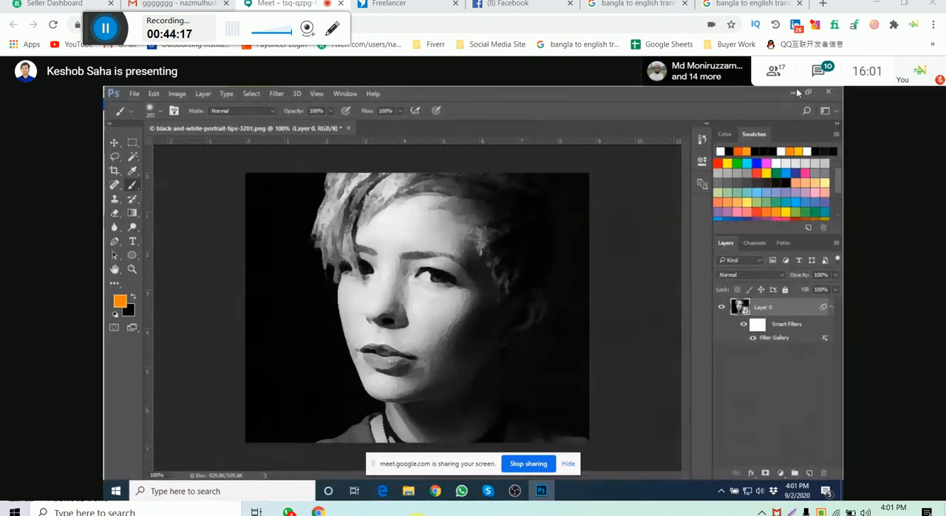
left_click(794, 91)
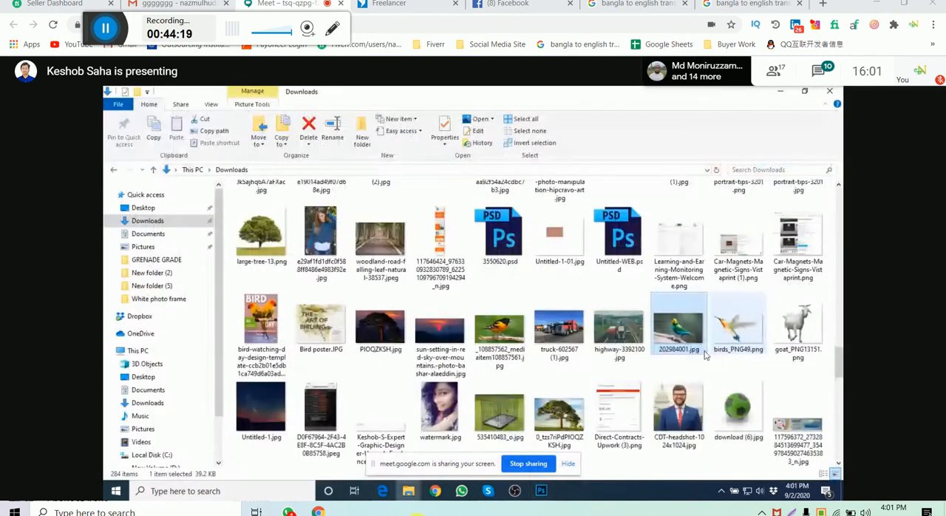
double_click(706, 355)
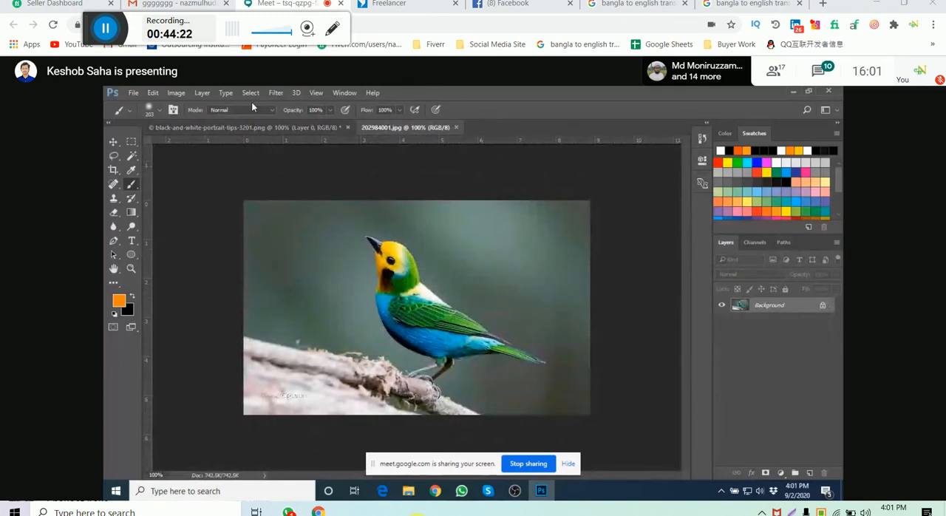
- Unlock the Background layer of the bird photo and convert it to a smart object
left_click(296, 93)
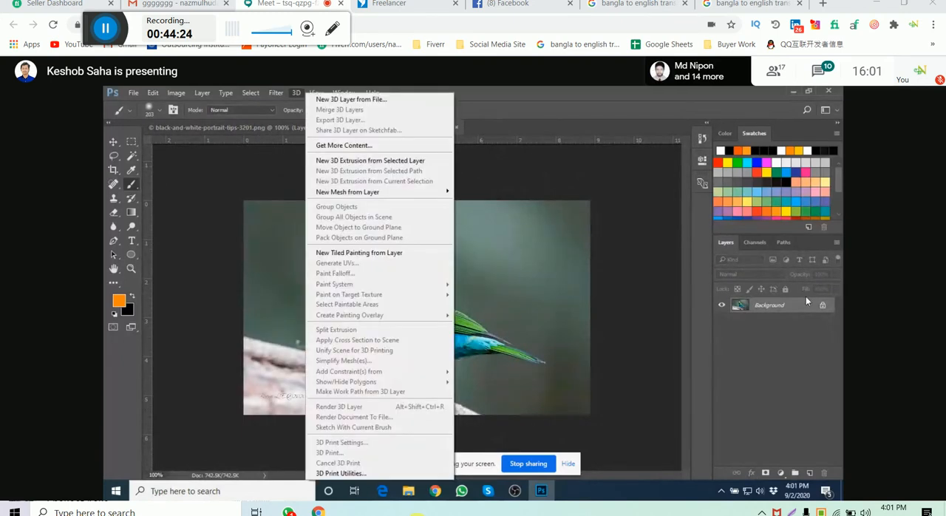
left_click(823, 305)
right_click(786, 313)
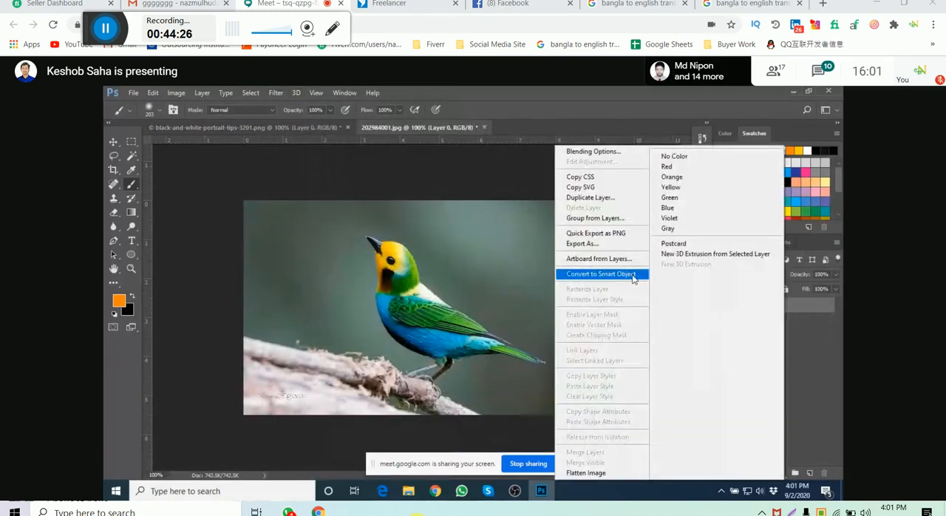
left_click(602, 274)
- Open the Filter Gallery for the bird layer and adjust the Dry Brush texture, keeping brush size 4 and brush detail 8
left_click(277, 92)
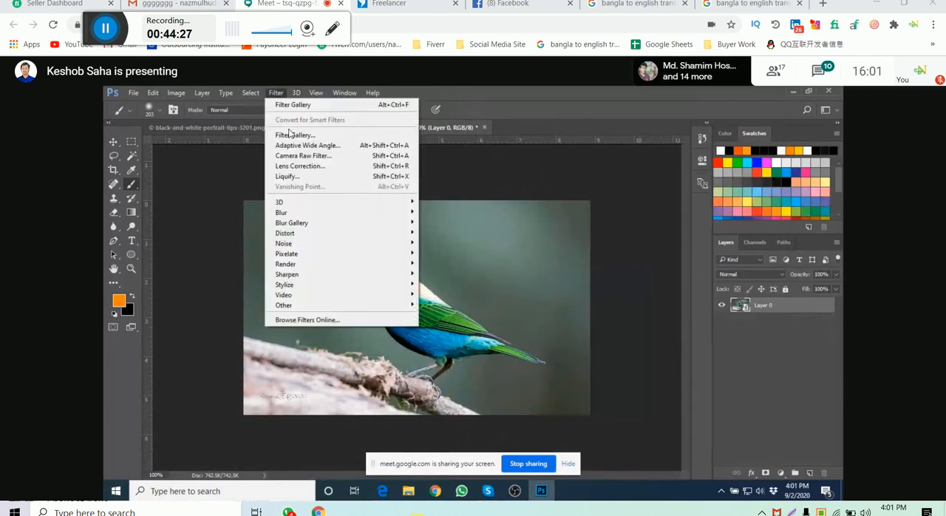
left_click(292, 135)
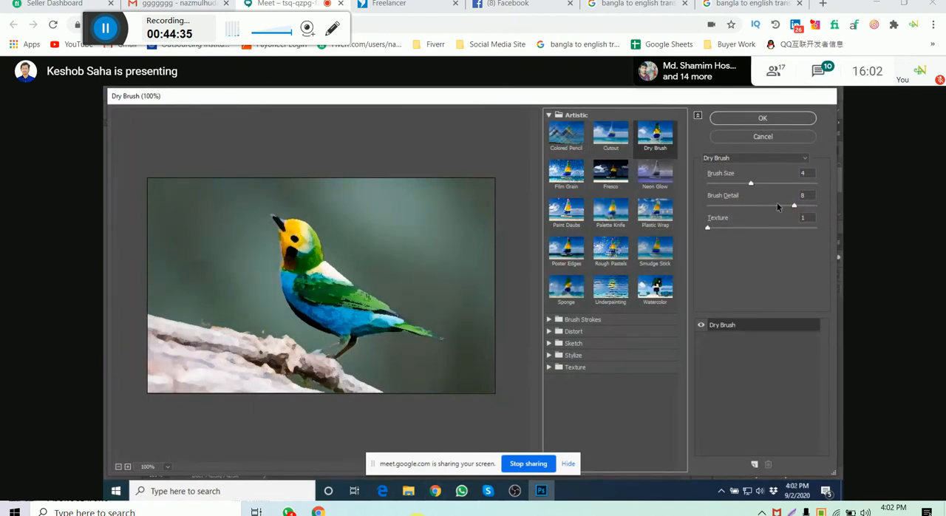
left_click(714, 228)
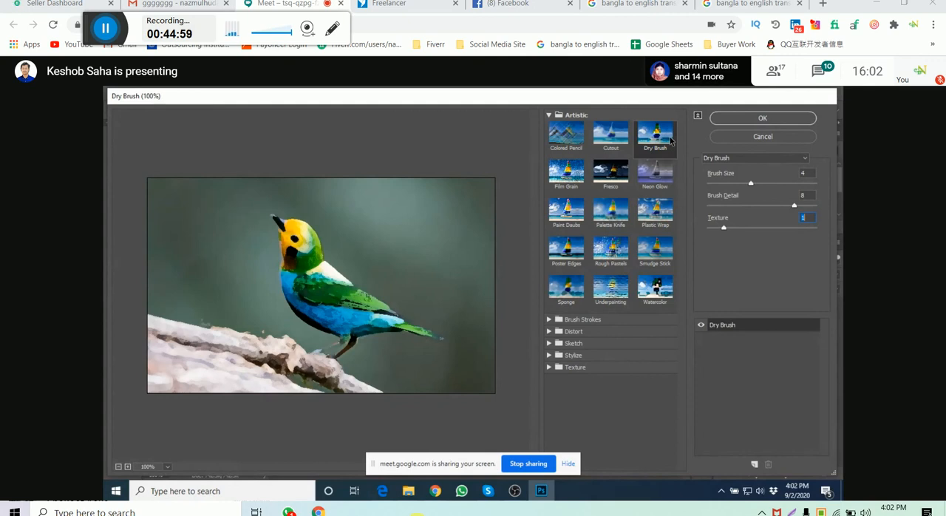
- Preview the Film Grain, Fresco and Neon Glow filters on the bird photo
left_click(566, 171)
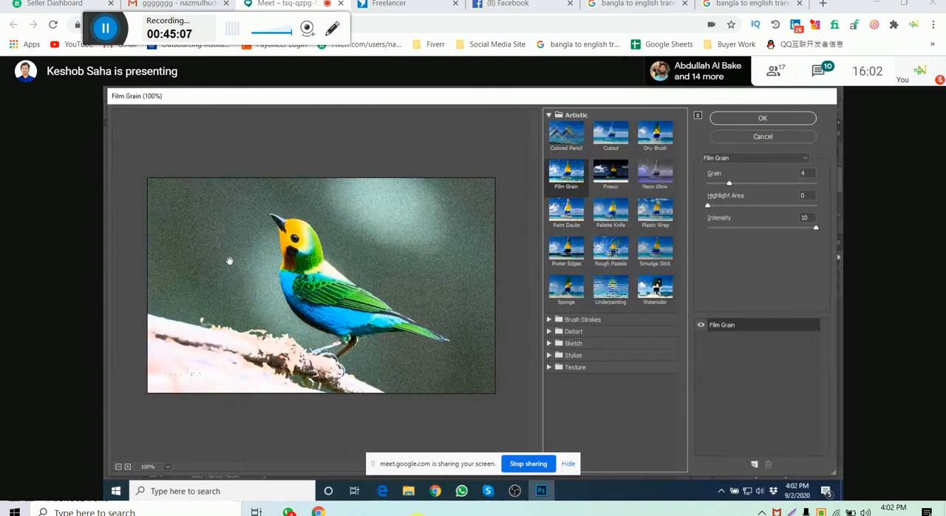
scroll(229, 260, "up", 7)
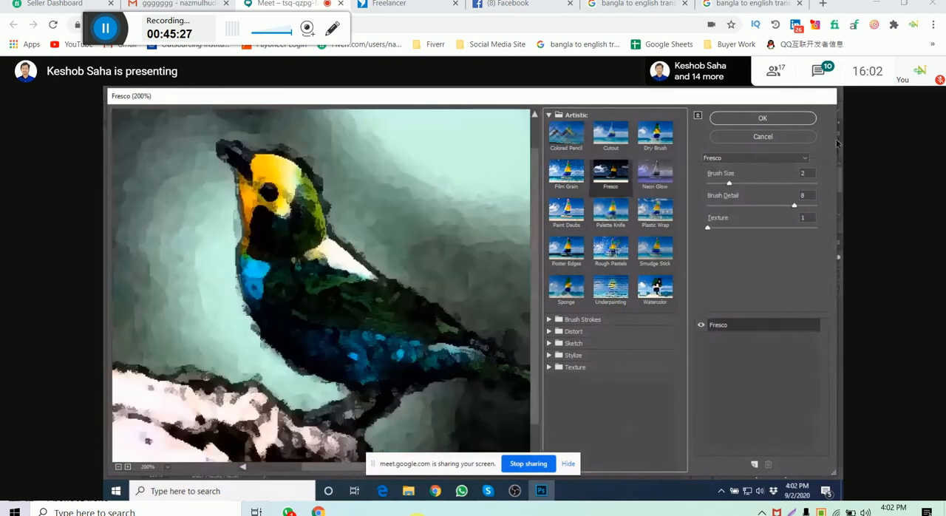
left_click(611, 171)
left_click(653, 173)
left_click(328, 224, "alt")
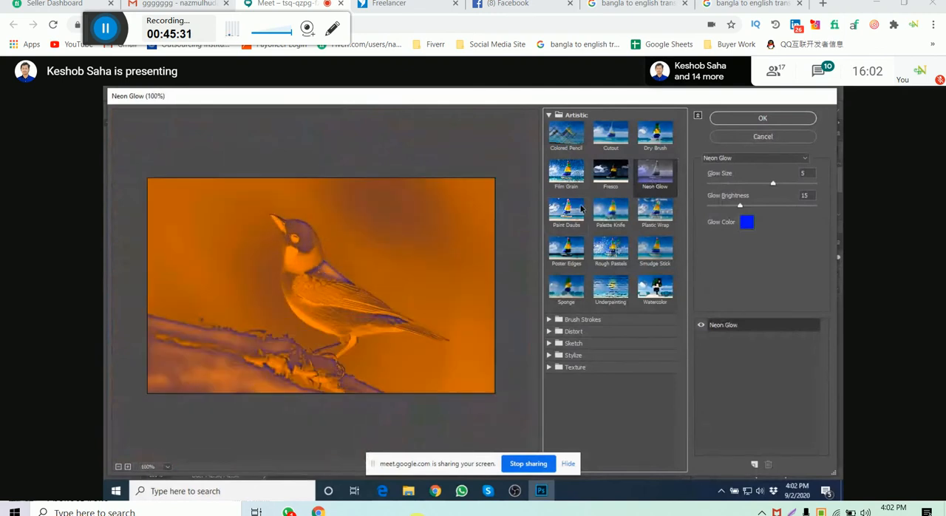
- Preview the Palette Knife, Poster Edges, Rough Pastels, Sponge, Underpainting and Watercolor filters on the bird
left_click(611, 210)
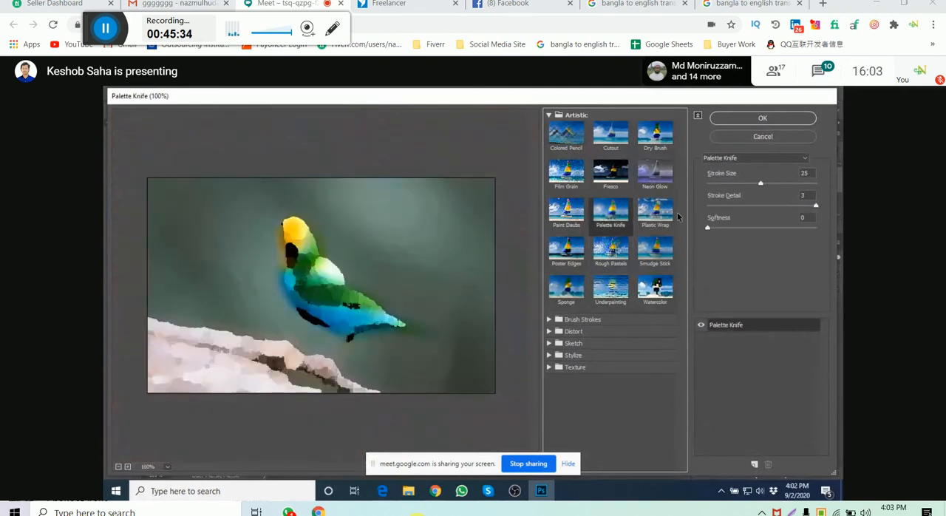
left_click(584, 248)
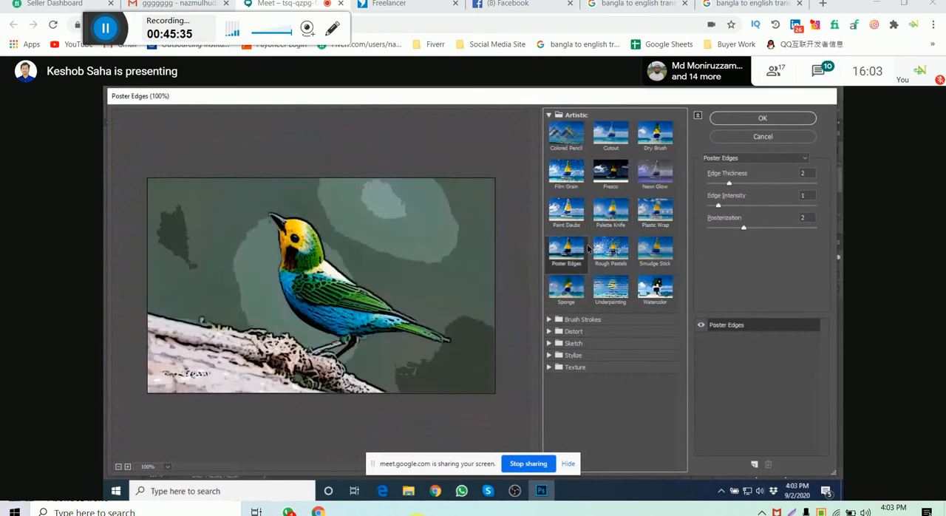
left_click(610, 249)
left_click(566, 286)
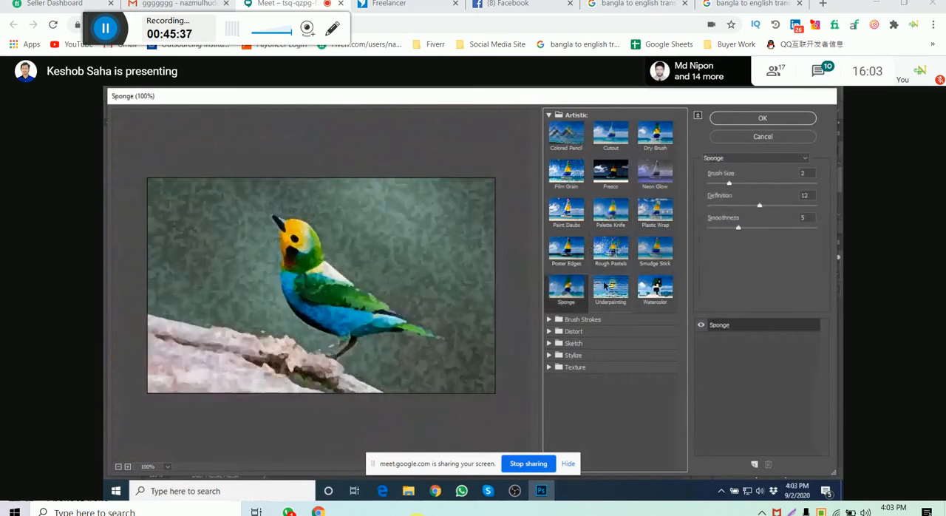
left_click(610, 286)
left_click(655, 286)
- Expand the Brush Strokes, Distort, Sketch, Stylize and Texture filter categories to show all their effects
left_click(549, 319)
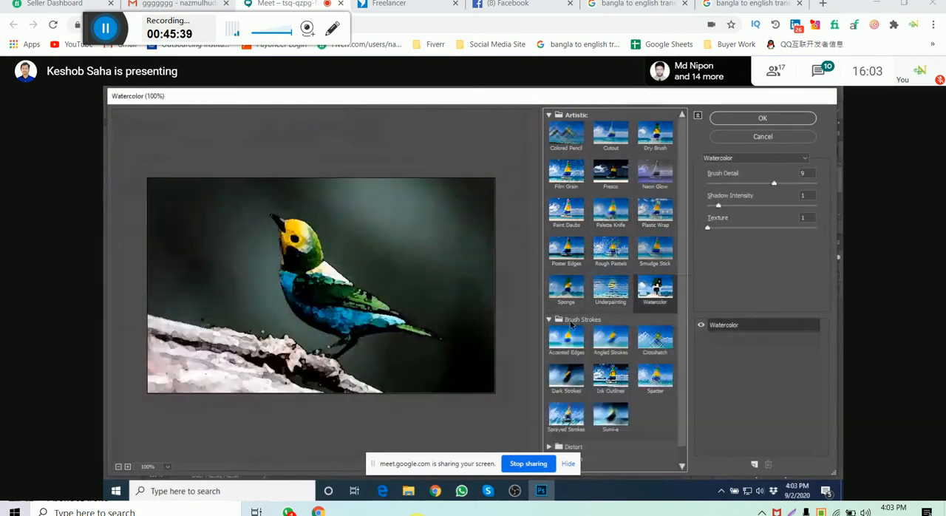
scroll(569, 326, "down", 1)
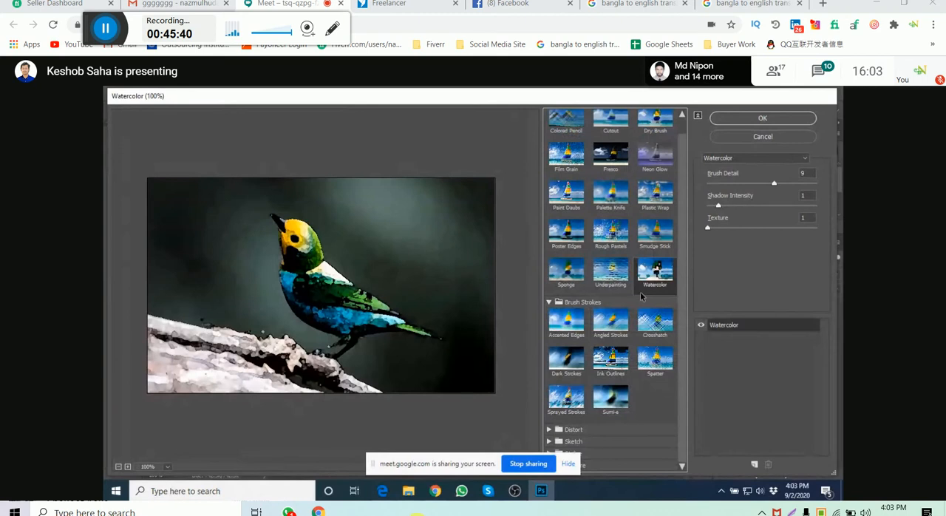
left_click(549, 442)
left_click(550, 430)
scroll(610, 355, "down", 10)
left_click_drag(373, 463, 301, 463)
left_click(549, 453)
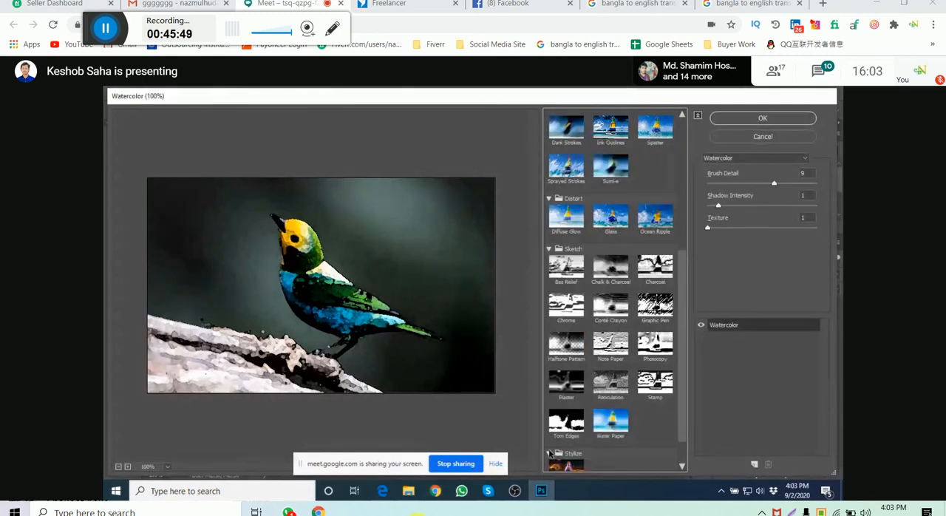
scroll(554, 457, "down", 2)
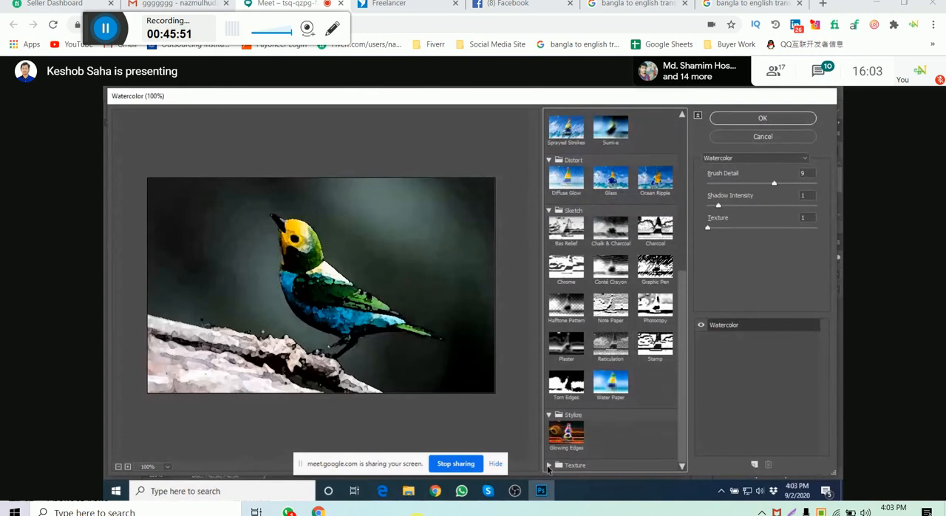
left_click(564, 462)
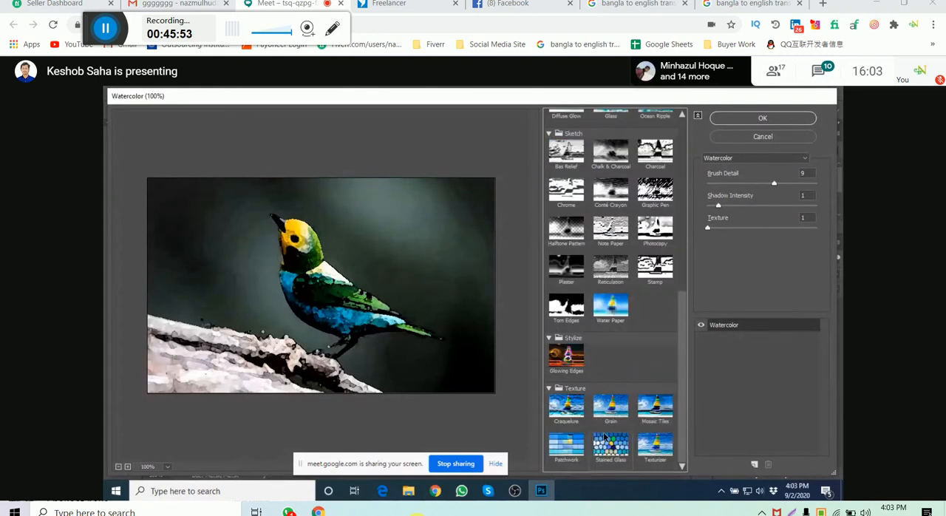
- Preview the Sketch filters Bas Relief, Chalk & Charcoal, Charcoal, Chrome, Conté Crayon and Graphic Pen on the bird
scroll(605, 438, "up", 10)
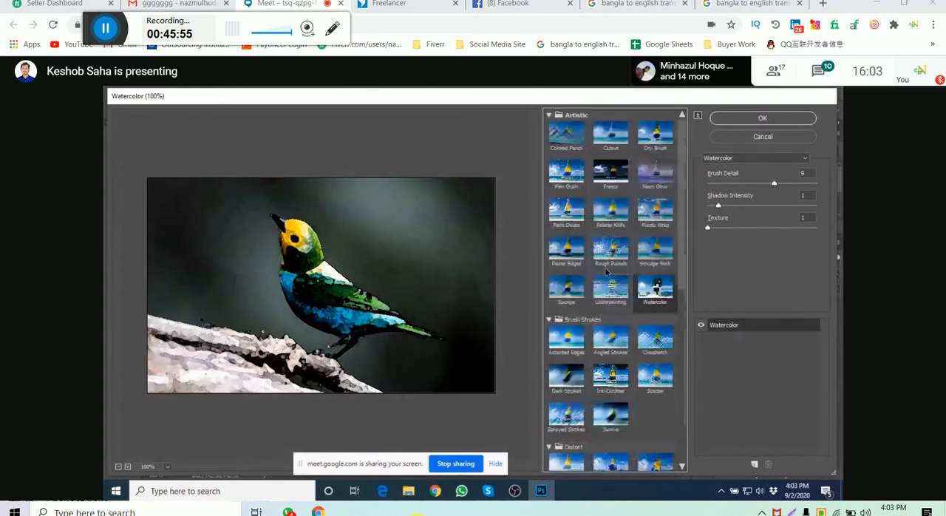
scroll(605, 272, "down", 18)
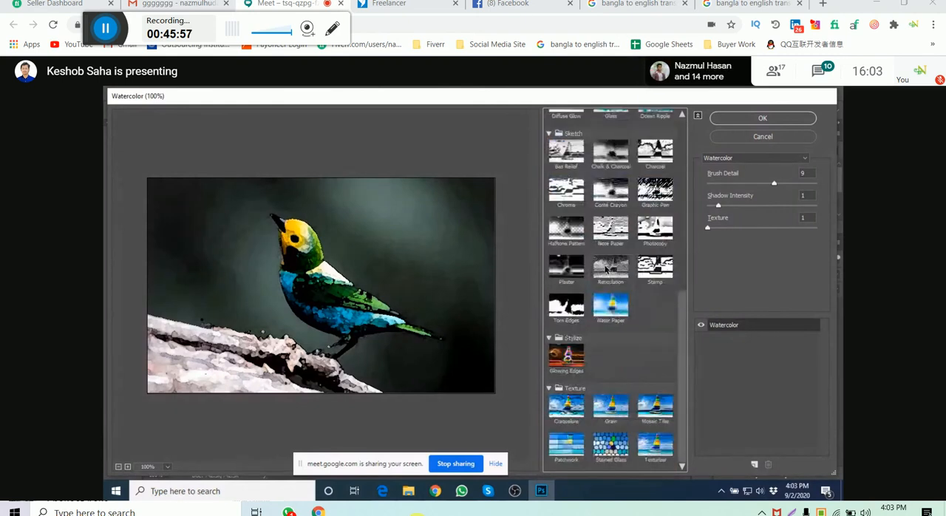
scroll(606, 269, "up", 9)
scroll(605, 269, "up", 3)
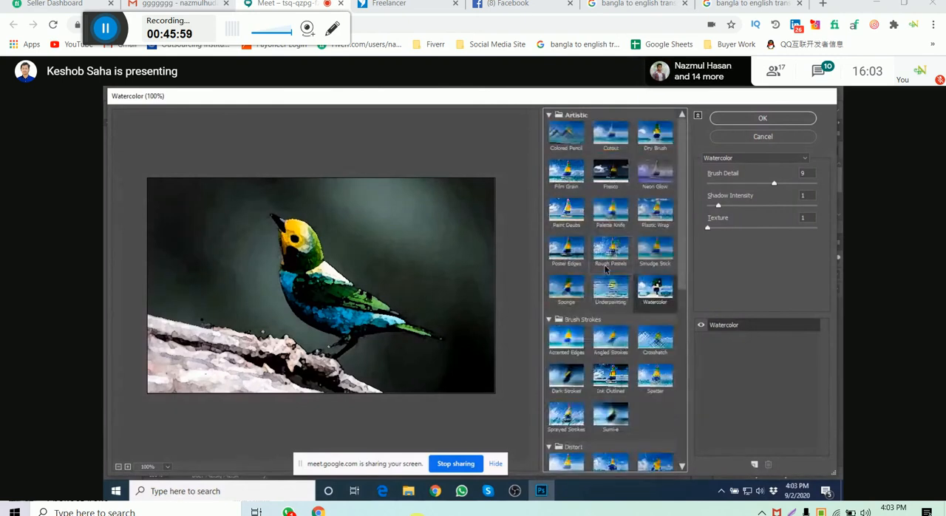
scroll(602, 279, "down", 4)
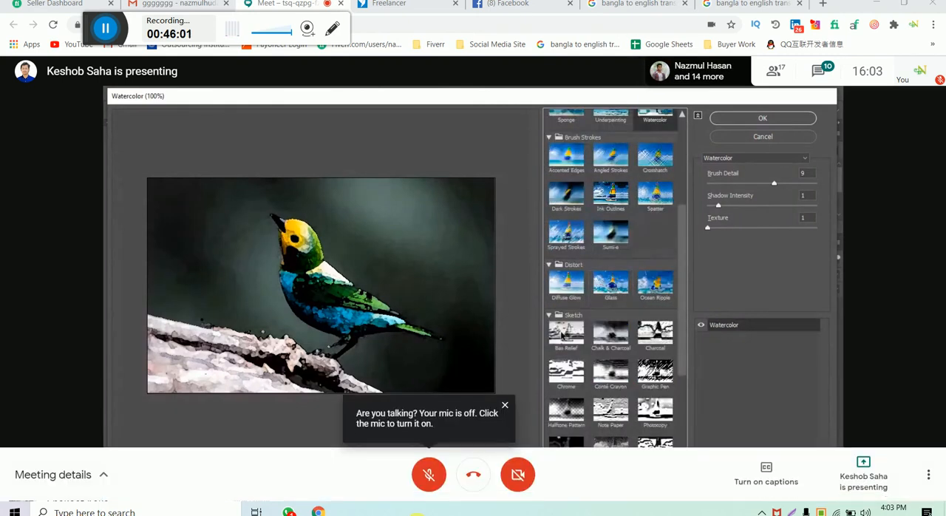
left_click(564, 333)
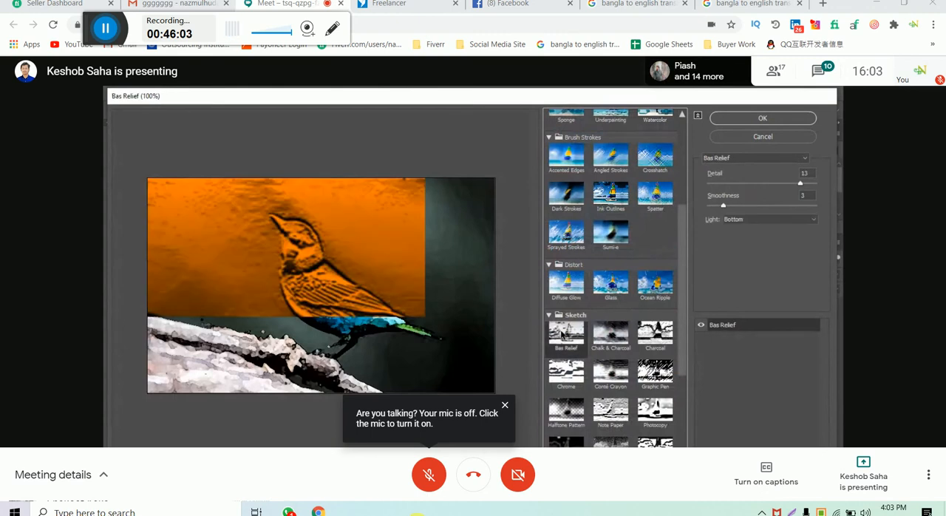
left_click(611, 334)
left_click(655, 333)
left_click(565, 372)
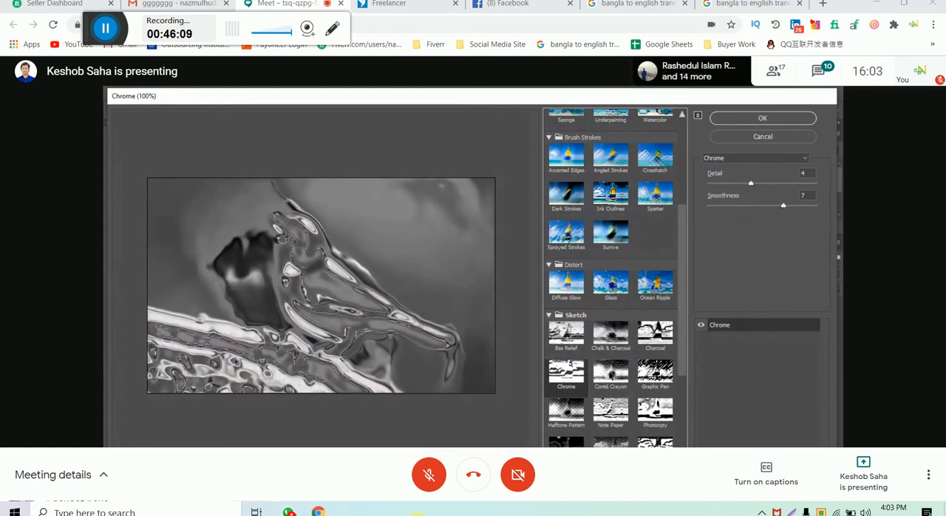
left_click(612, 375)
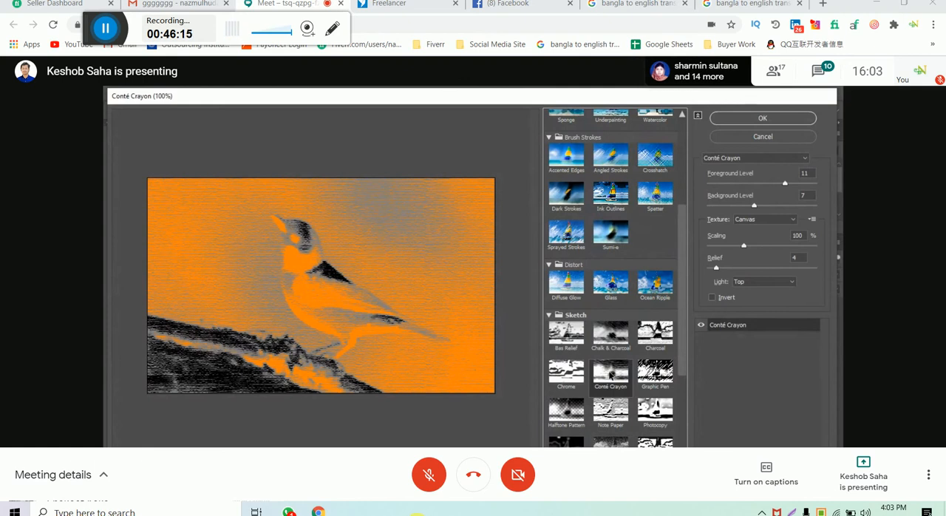
left_click(655, 373)
- Switch the bird's effect by filter name to Grain, Sponge and back to Grain
left_click(782, 160)
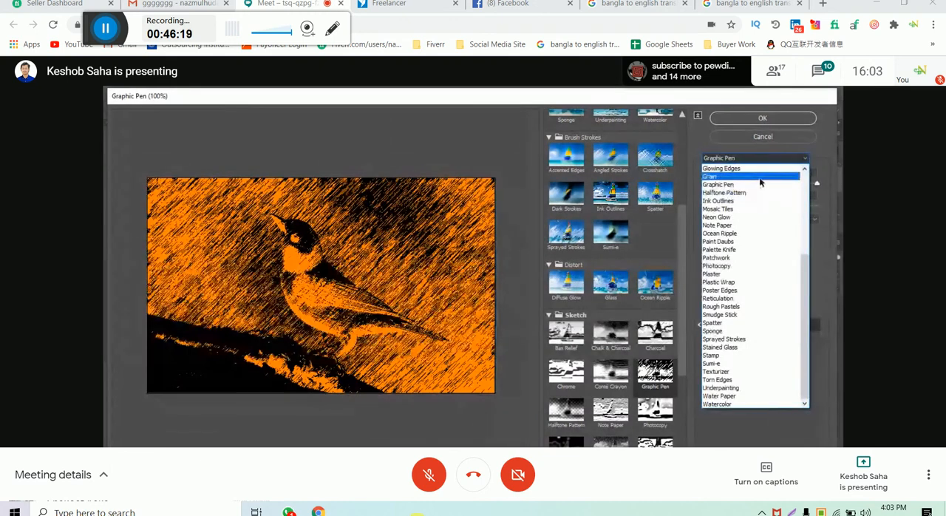
left_click(760, 177)
left_click(766, 159)
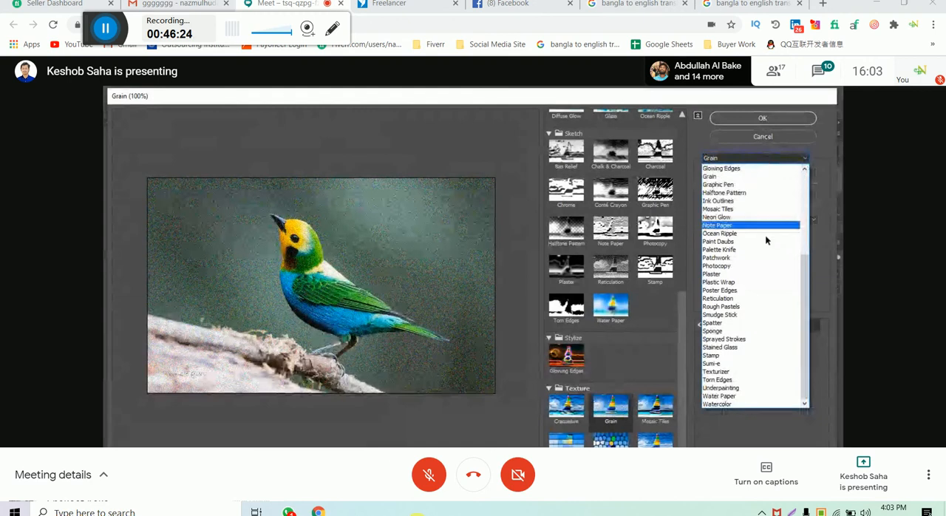
left_click(724, 330)
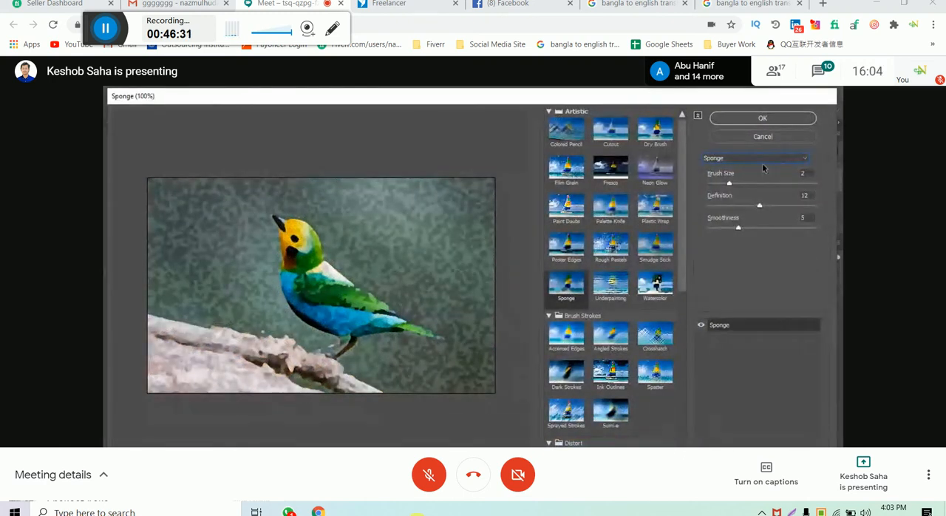
left_click(767, 161)
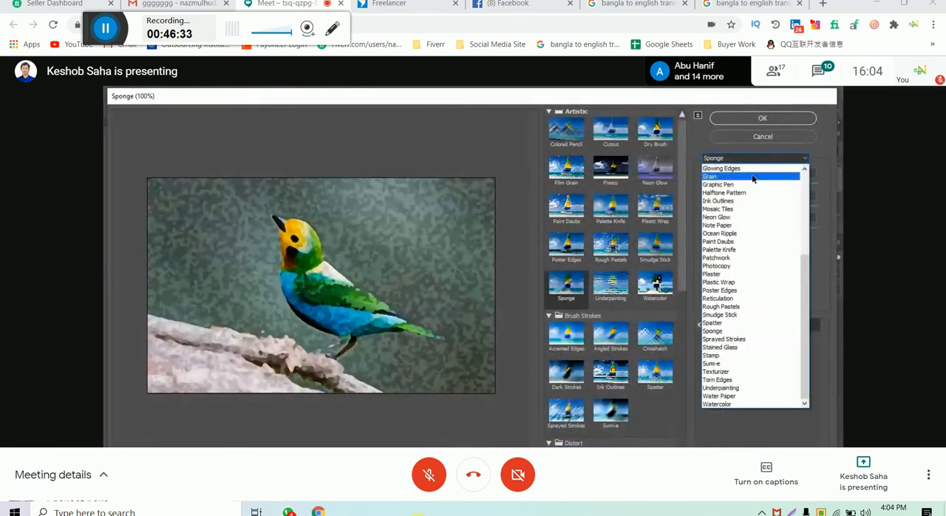
left_click(752, 177)
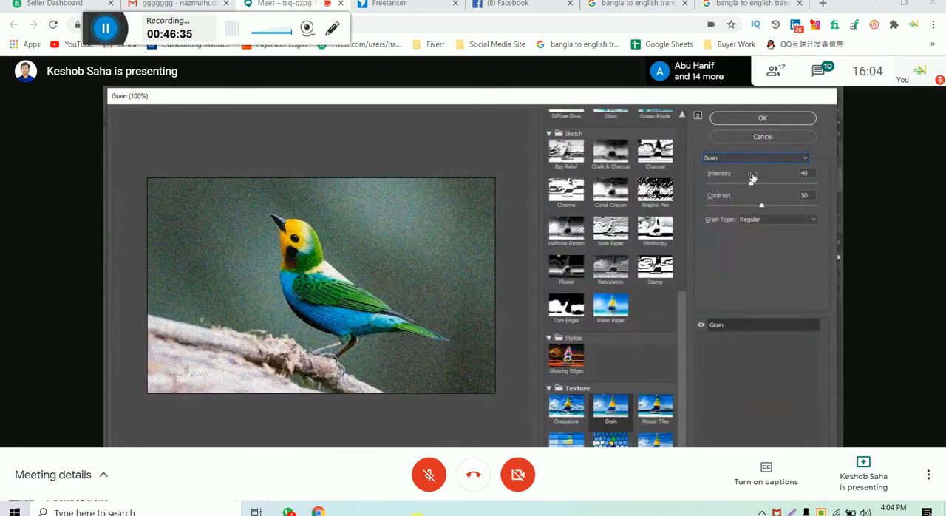
- Preview Plaster and Plastic Wrap on the bird by choosing them from the filter names
left_click(752, 158)
scroll(752, 222, "down", 5)
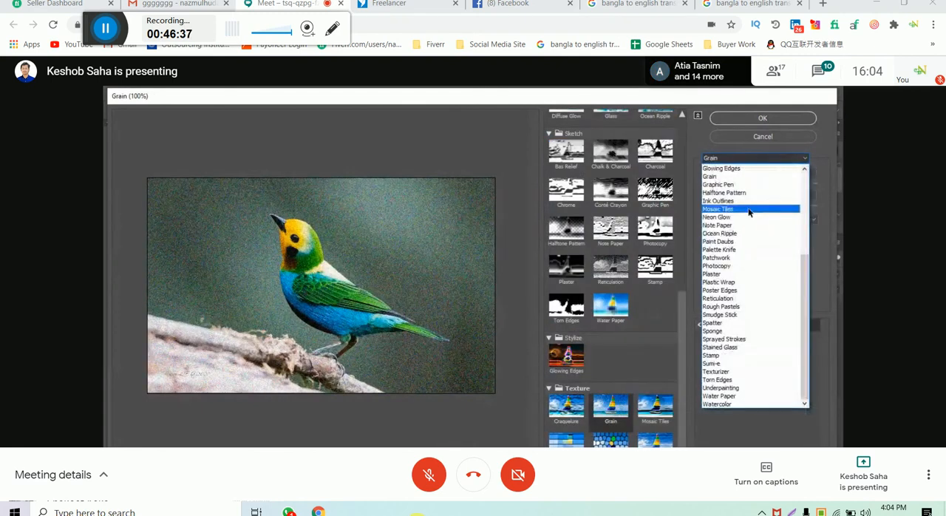
left_click(739, 274)
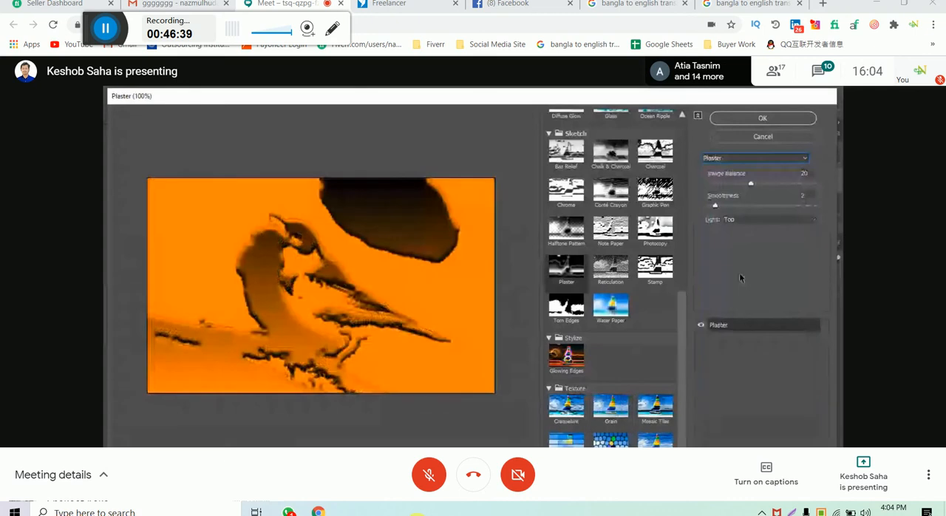
left_click(771, 158)
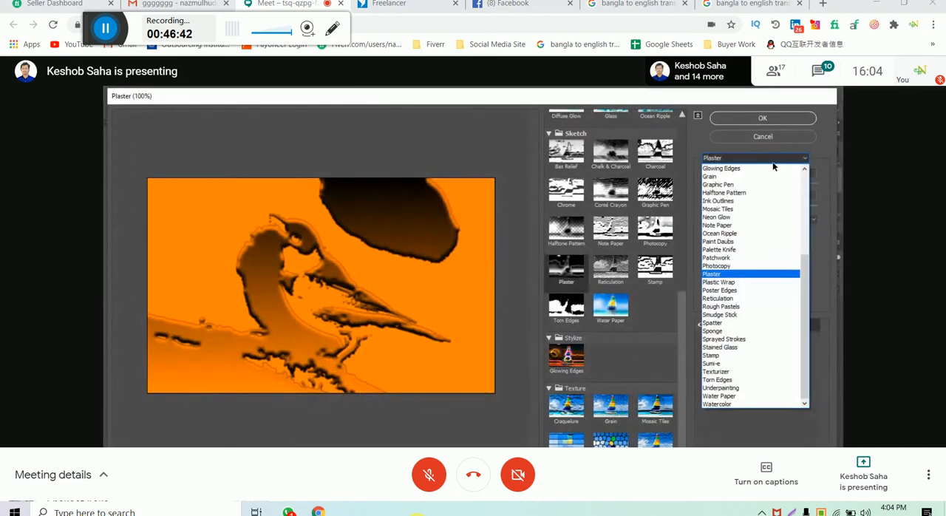
left_click(747, 281)
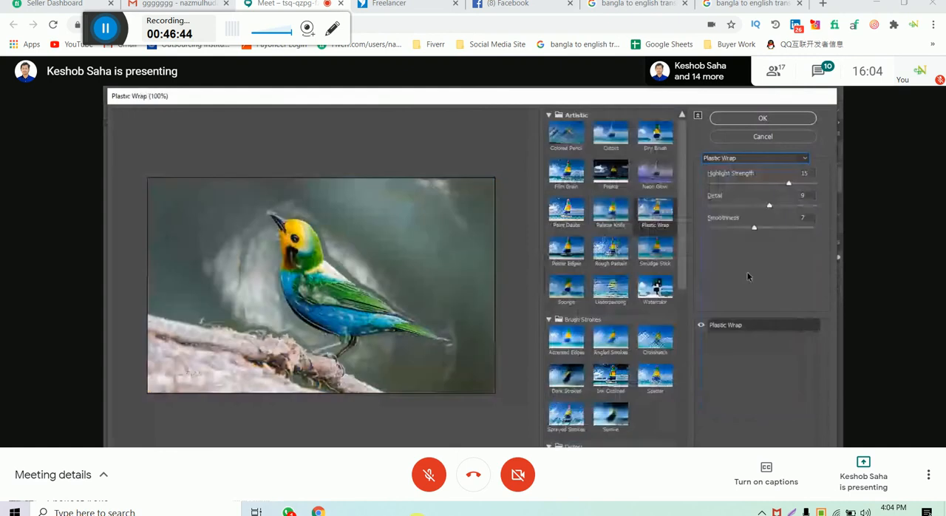
- Preview Reticulation, Sponge and Stained Glass on the bird by choosing them from the filter names
left_click(778, 159)
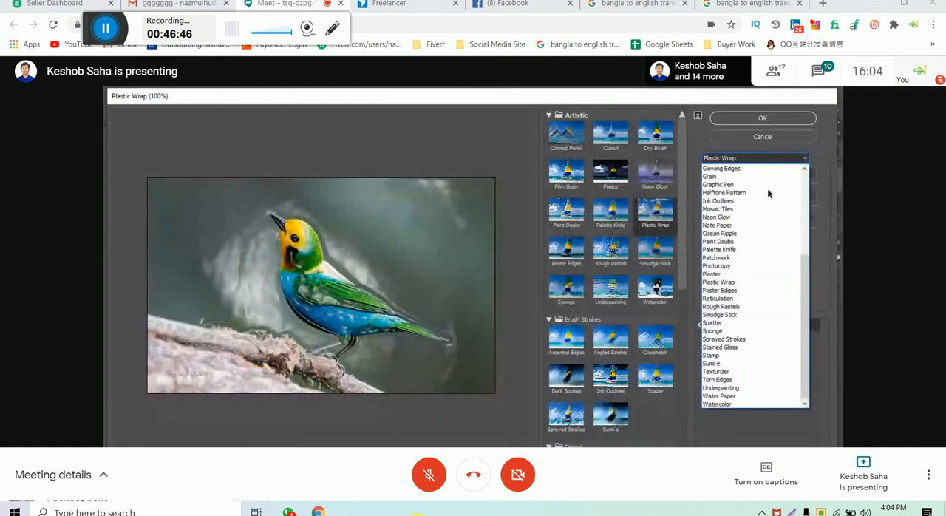
left_click(738, 299)
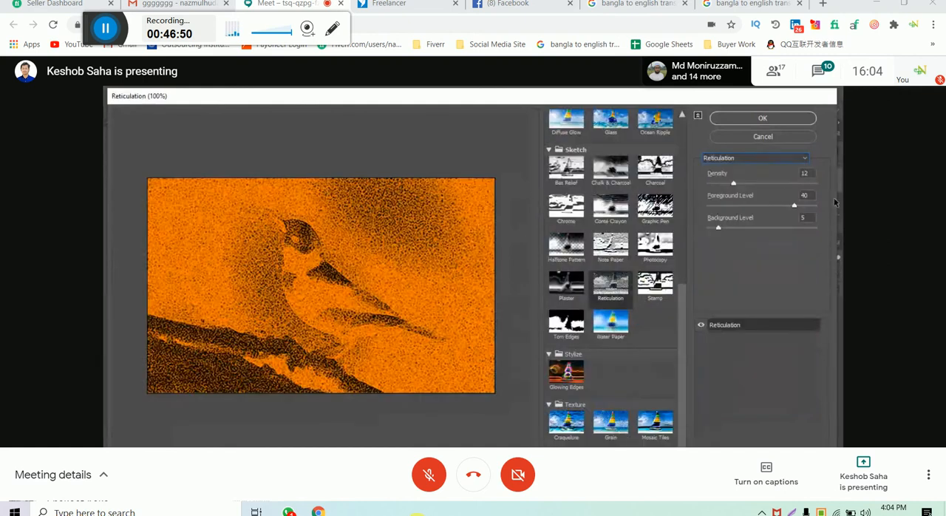
left_click(764, 159)
left_click(719, 330)
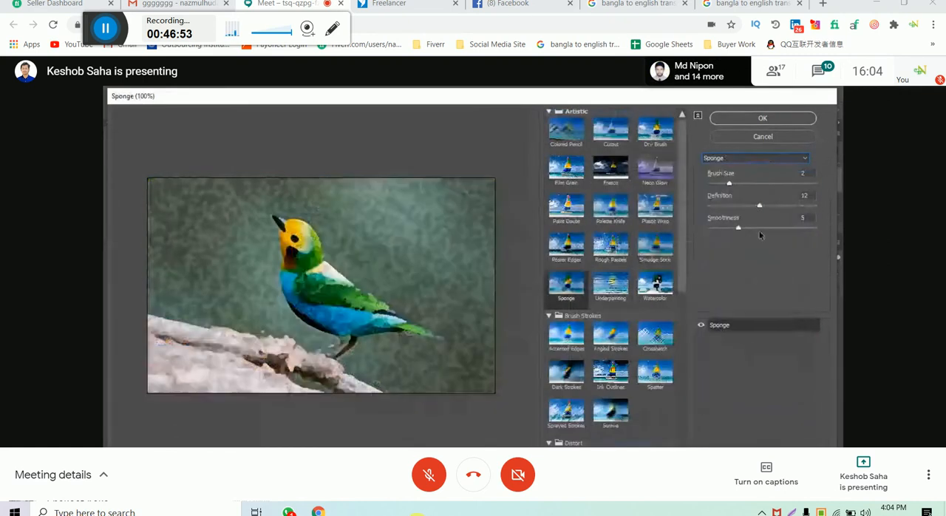
left_click(776, 160)
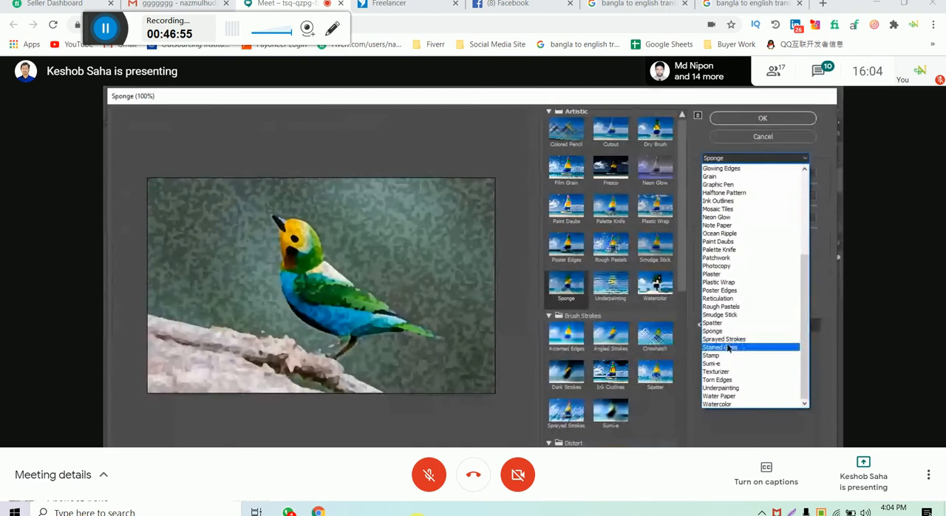
left_click(727, 344)
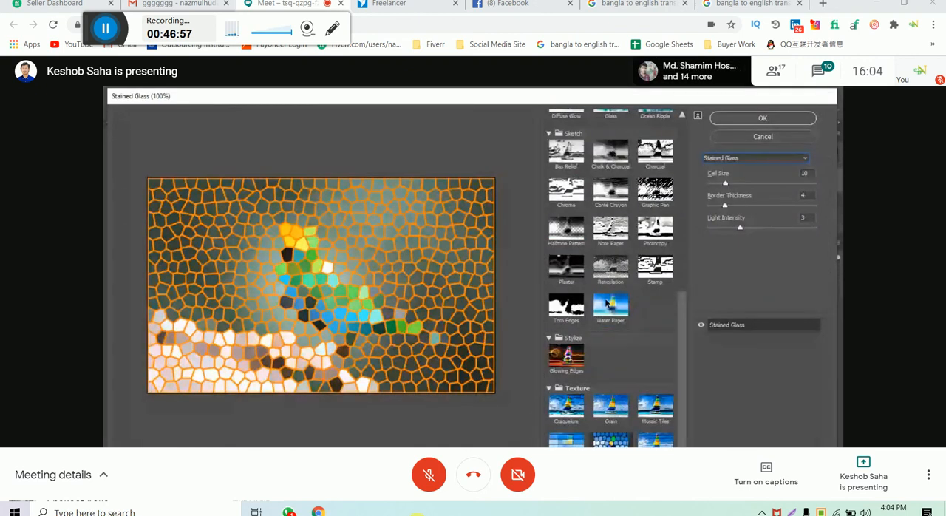
- Choose the Graphic Pen filter from the Sketch category and apply it to the bird layer
scroll(625, 361, "up", 3)
left_click(655, 323)
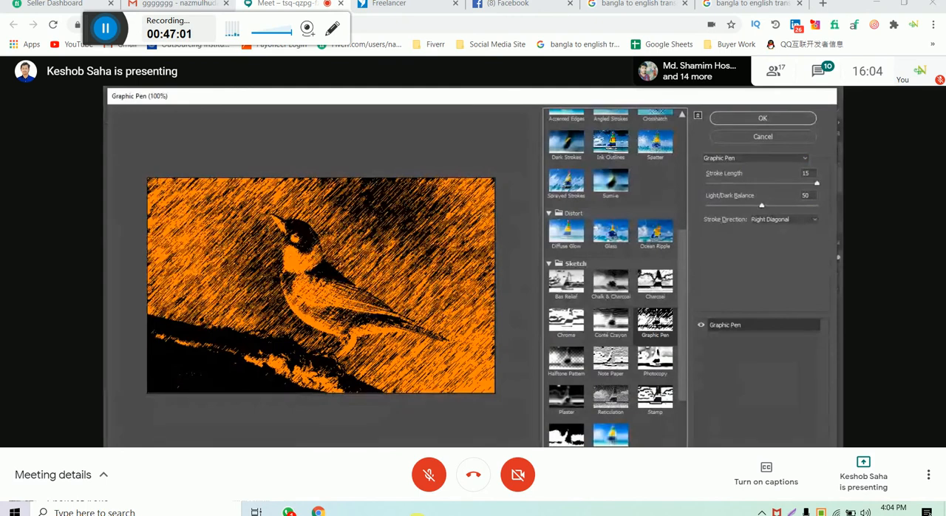
left_click(760, 117)
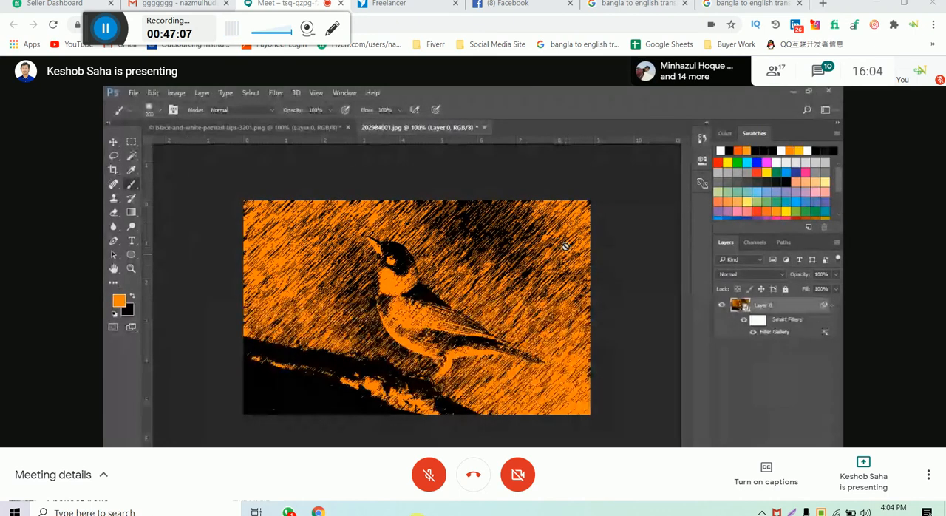
- Toggle the visibility of Layer 0's smart filters to compare the bird photo with and without the effect
left_click(745, 321)
left_click(745, 321)
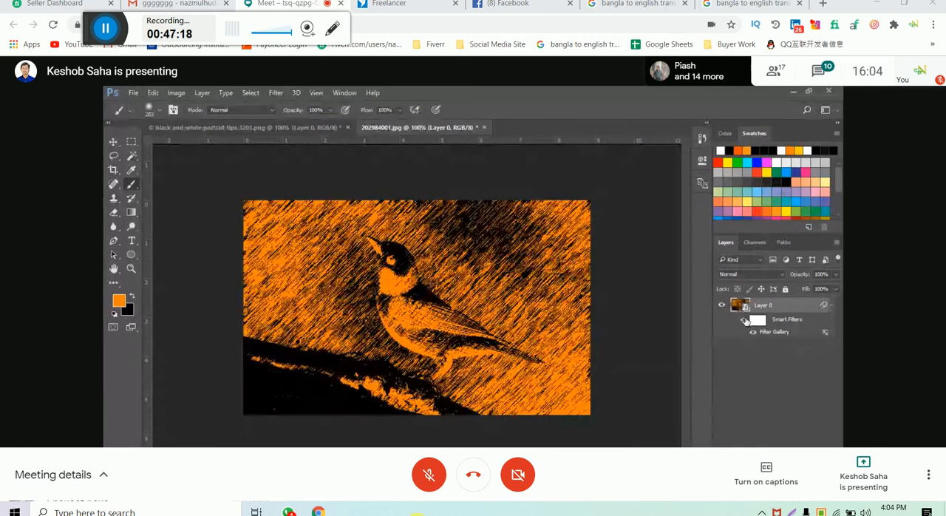
left_click(745, 321)
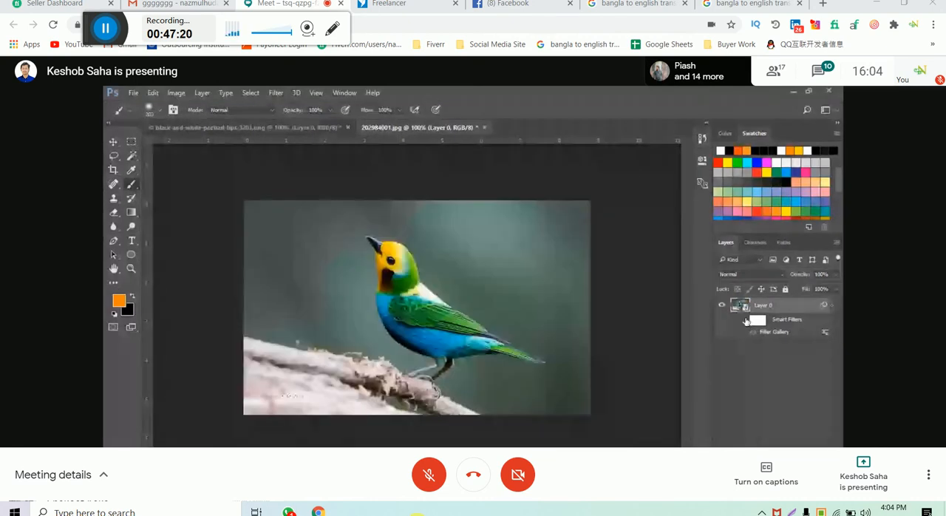
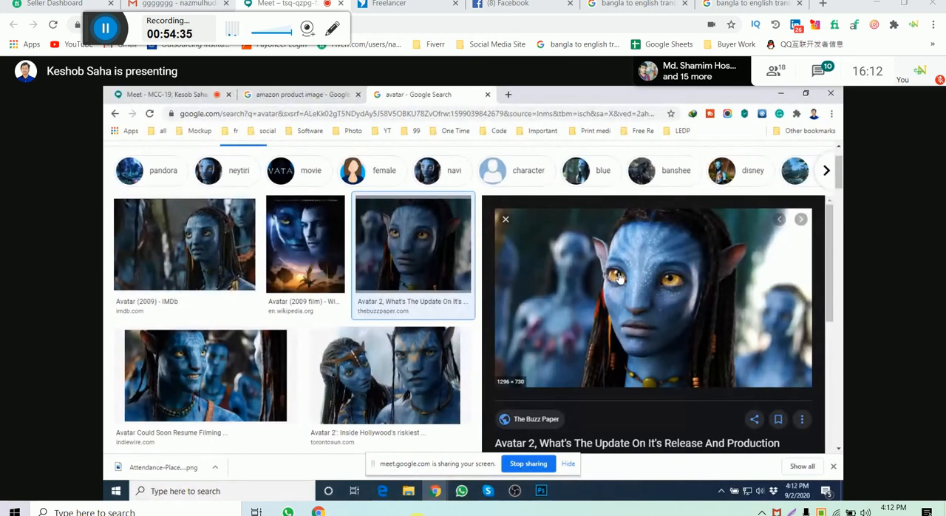
- Search Google Images for "eyerish png" in a new browser tab, narrow the results to eye, and browse the iris pictures
left_click(509, 95)
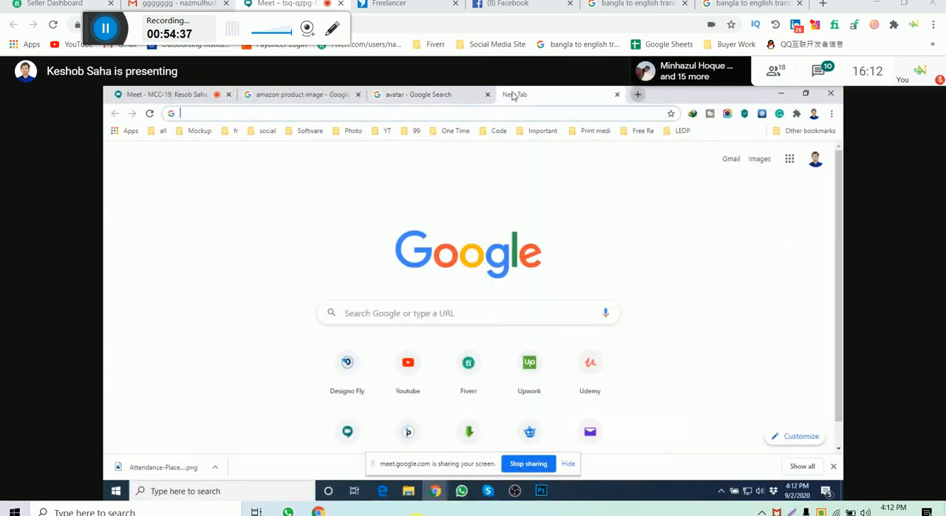
type("ey")
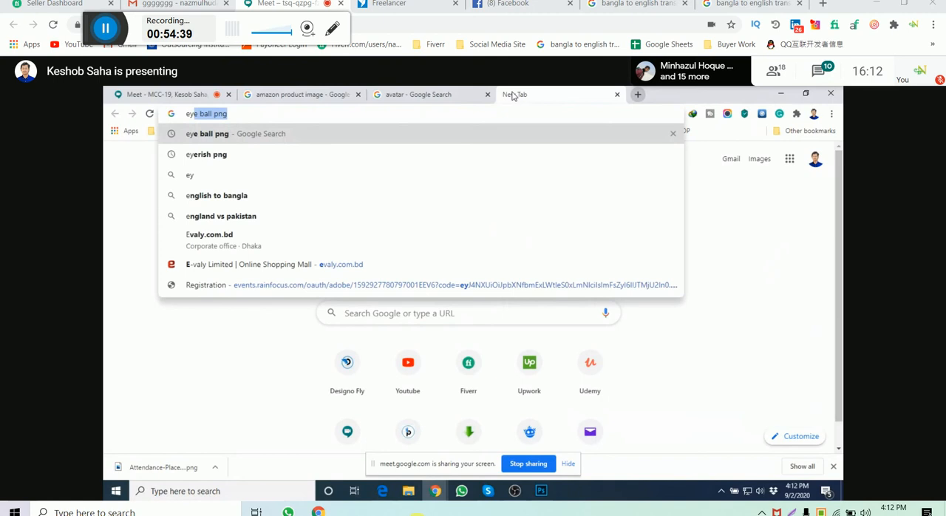
type("erish")
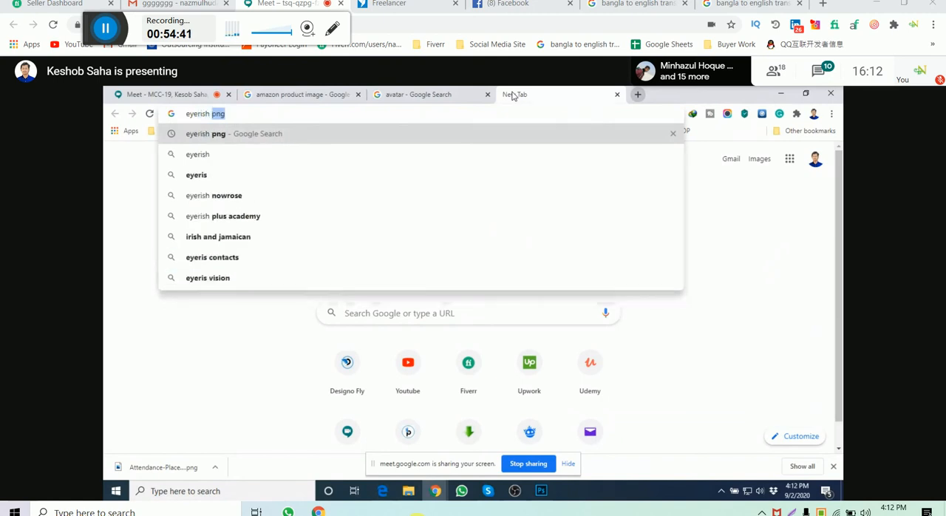
key("Return")
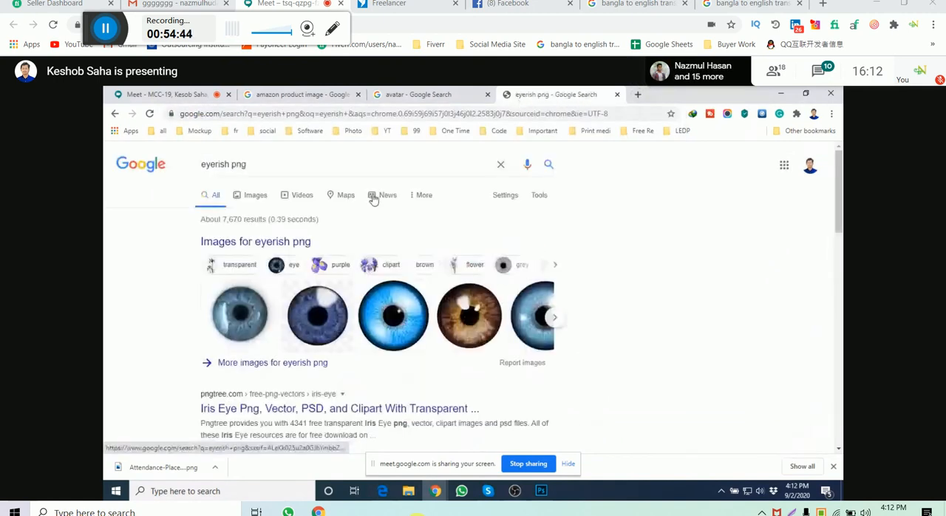
left_click(255, 194)
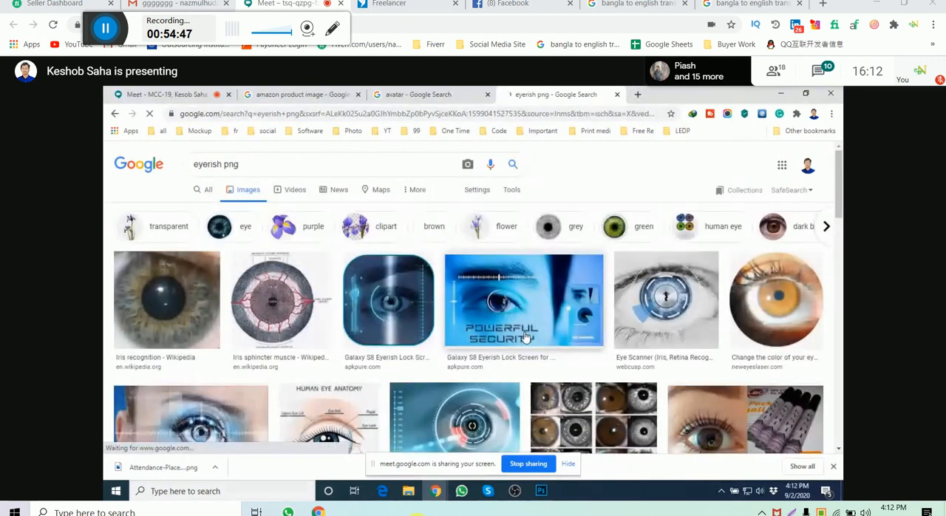
left_click(238, 232)
scroll(527, 263, "down", 1)
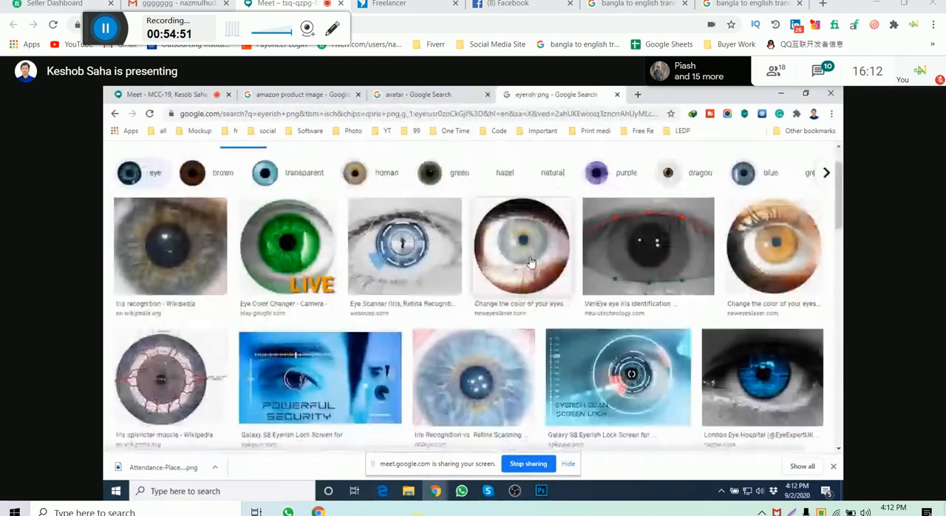
scroll(528, 263, "up", 1)
left_click(117, 115)
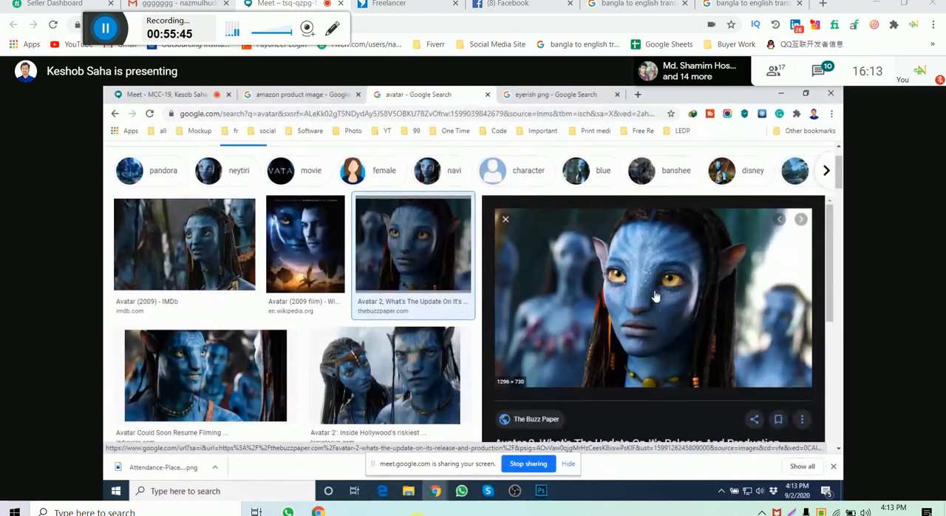
- Examine the blue-skinned Avatar 2 portrait preview and its related images in the avatar image search
scroll(591, 310, "down", 5)
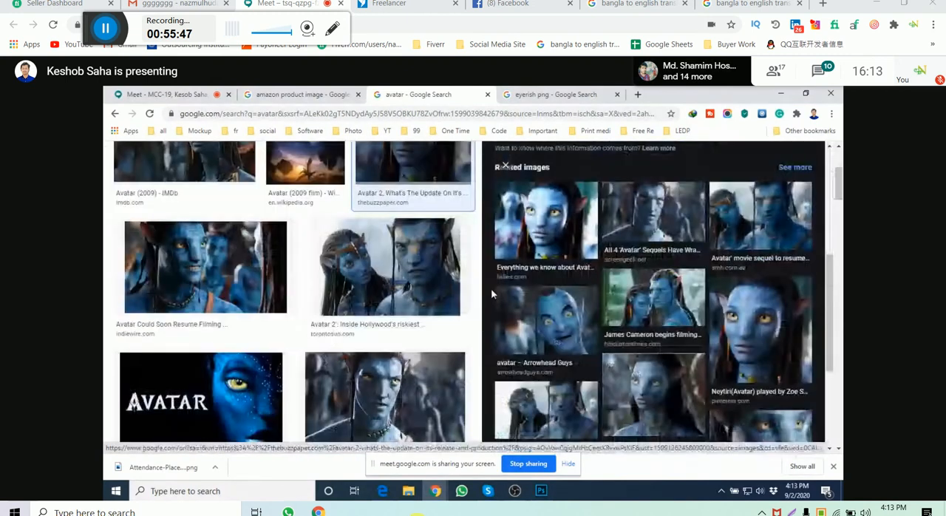
scroll(591, 280, "up", 3)
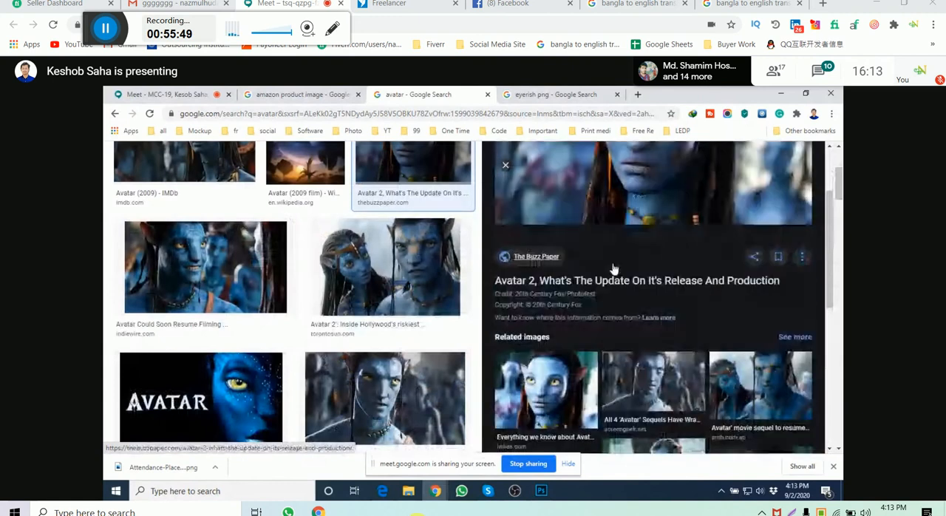
scroll(613, 269, "up", 2)
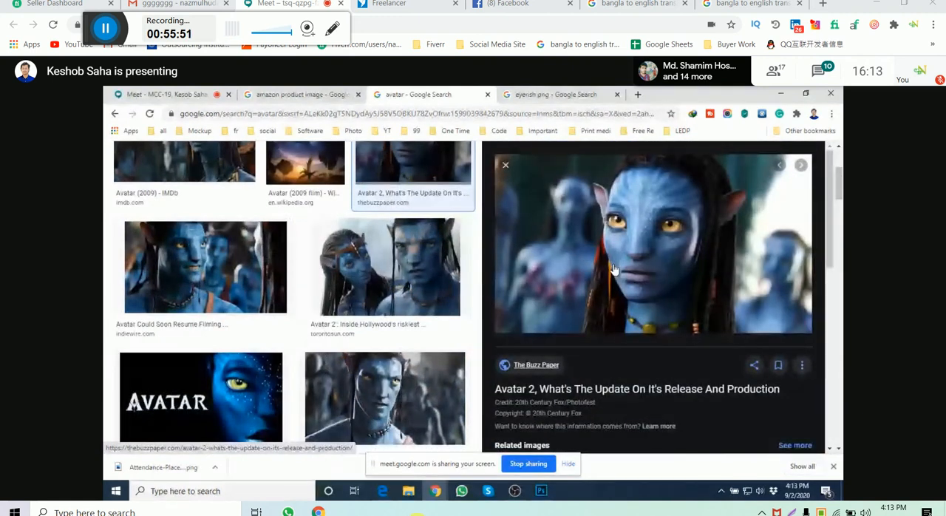
scroll(613, 269, "up", 3)
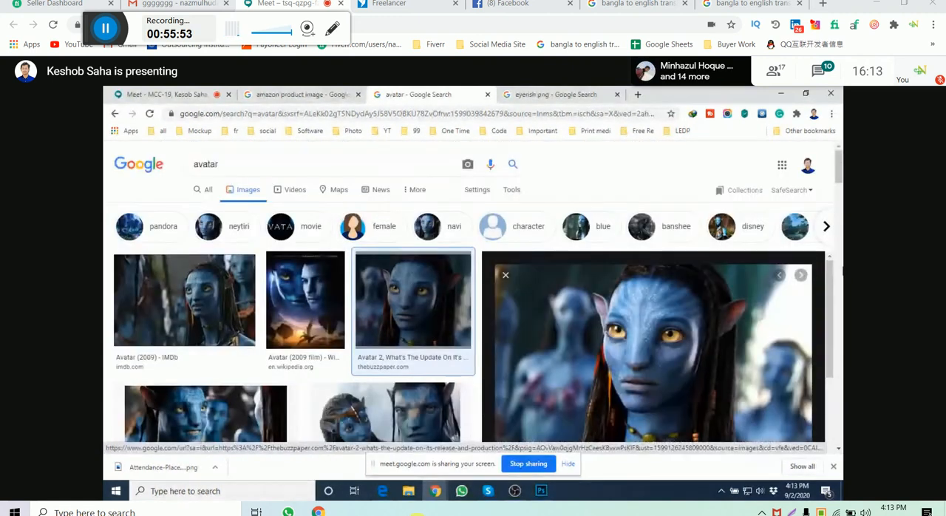
scroll(613, 269, "down", 2)
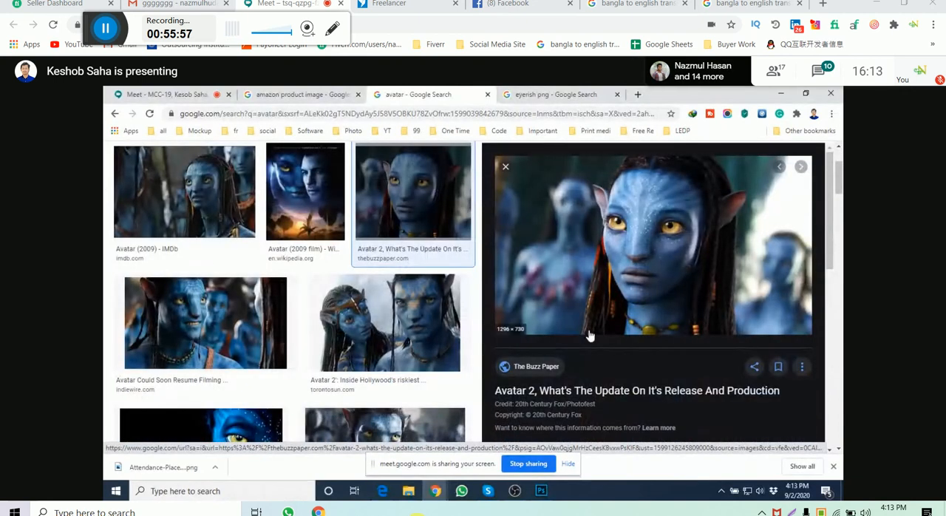
scroll(590, 336, "up", 1)
- Return to the Google Meet call and check its chat messages and participant list
left_click(166, 94)
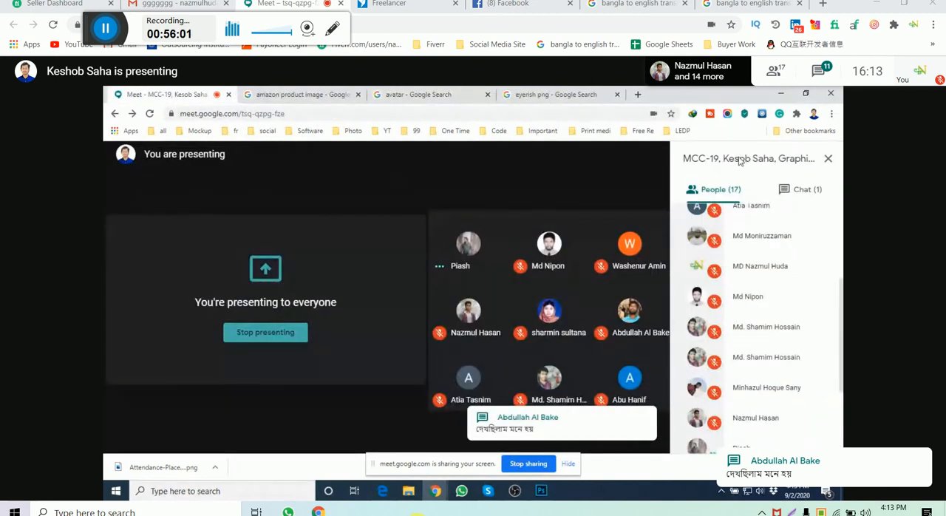
left_click(811, 189)
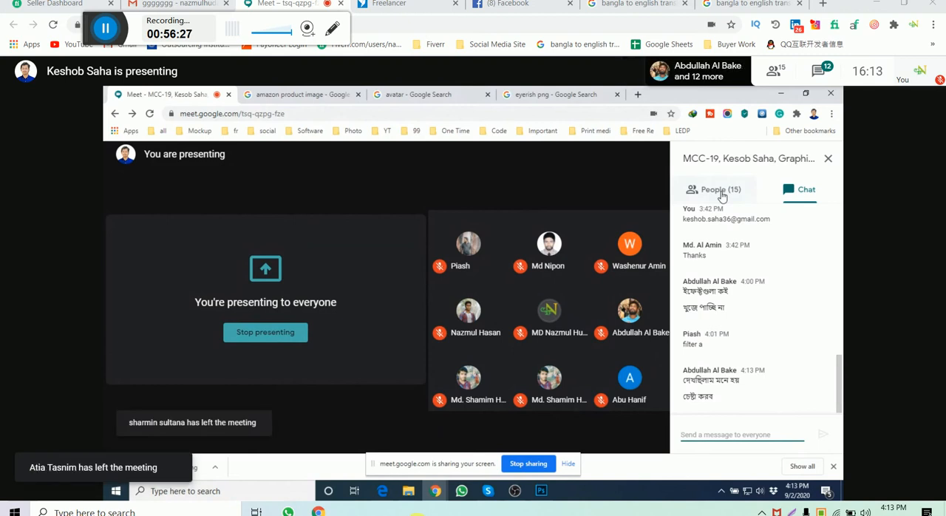
left_click(722, 193)
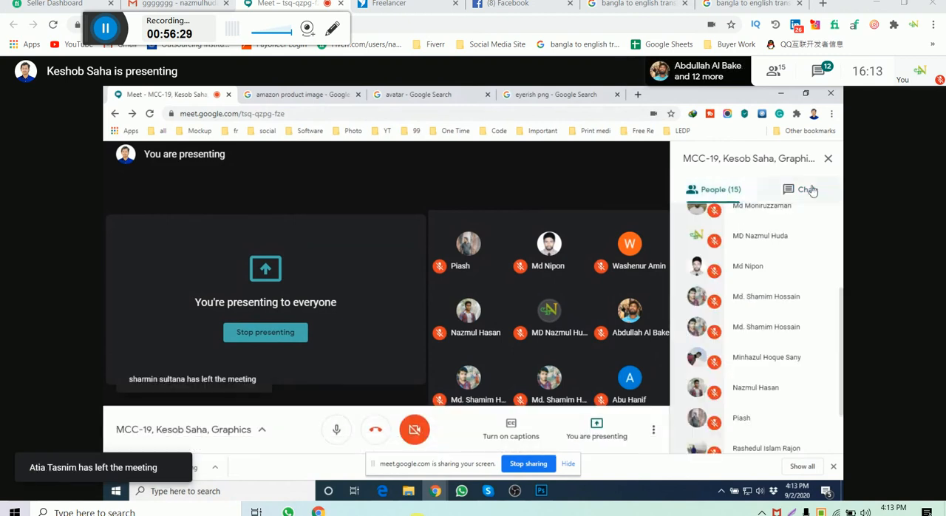
left_click(805, 190)
left_click(741, 191)
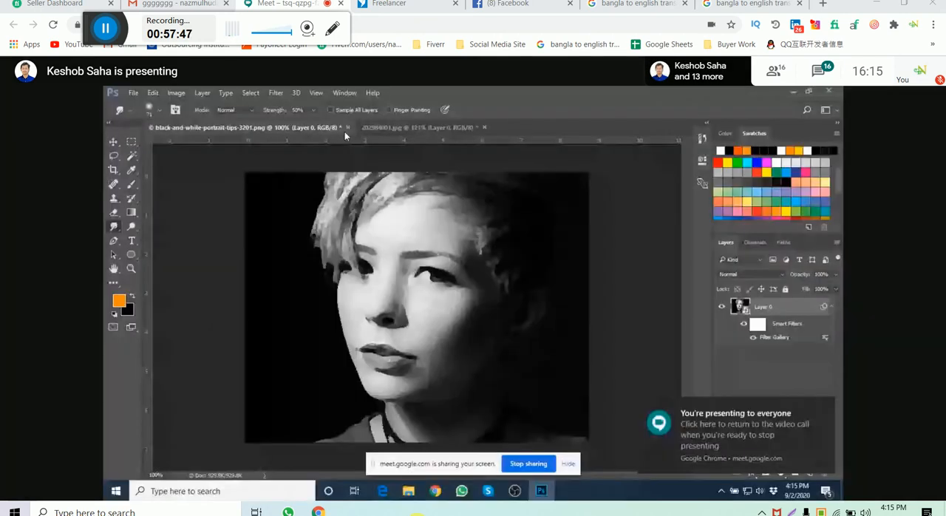
- Close the black-and-white portrait document in Photoshop
left_click(347, 129)
left_click(475, 246)
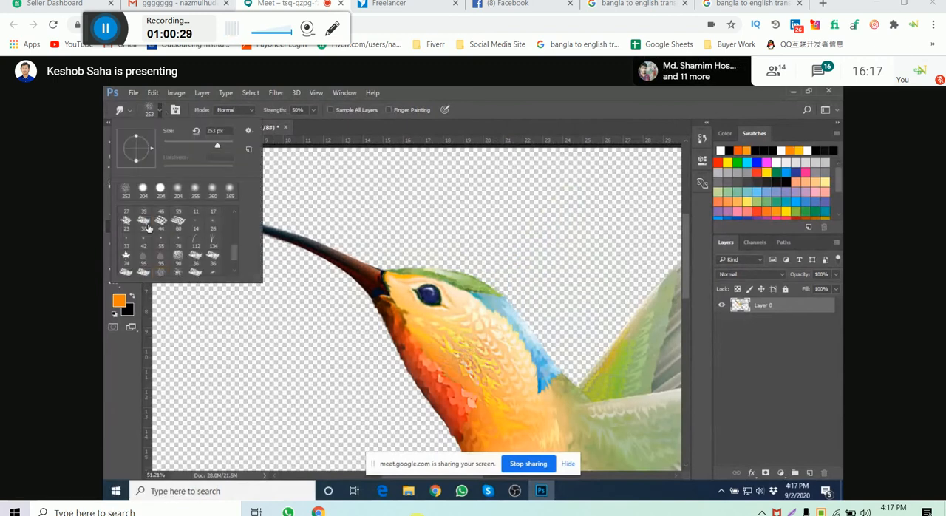
- Try smudging the top of the bird's head with a soft round brush, and undo the stroke
left_click(162, 220)
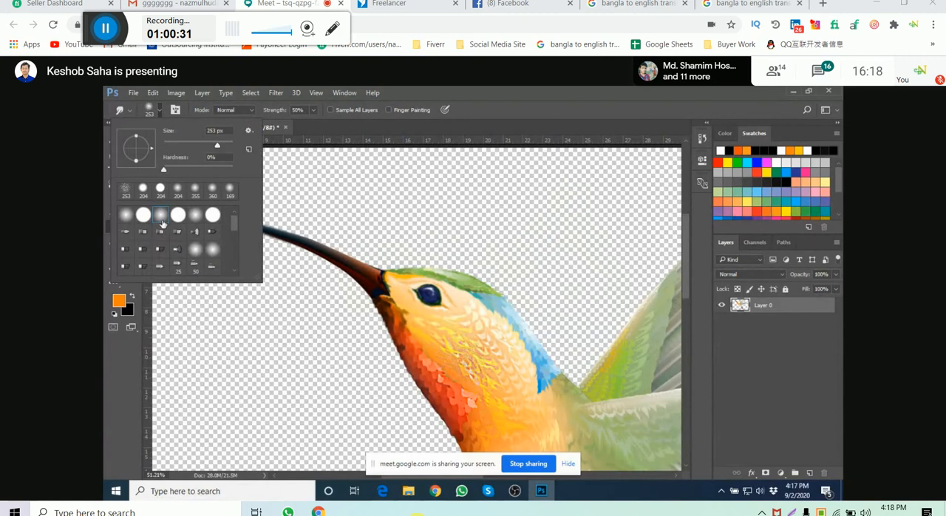
left_click(482, 300)
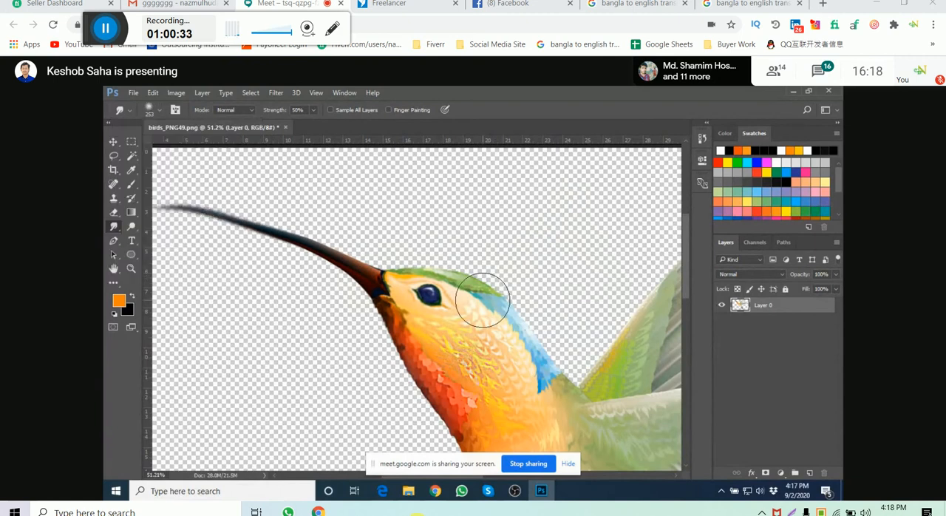
left_click_drag(481, 297, 479, 280)
key("ctrl+z")
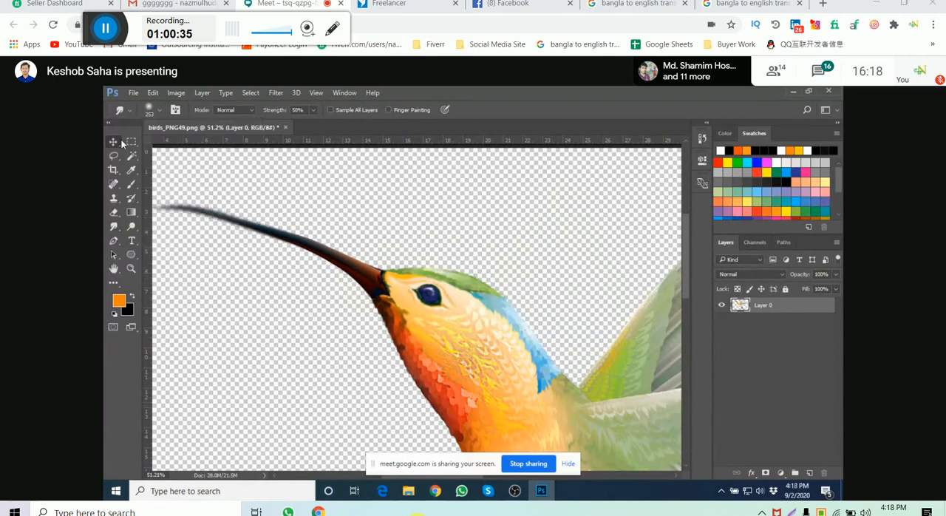
- Activate the Move tool, deselect the bird layer, and switch to the Google Meet window
left_click(115, 142)
left_click(414, 200)
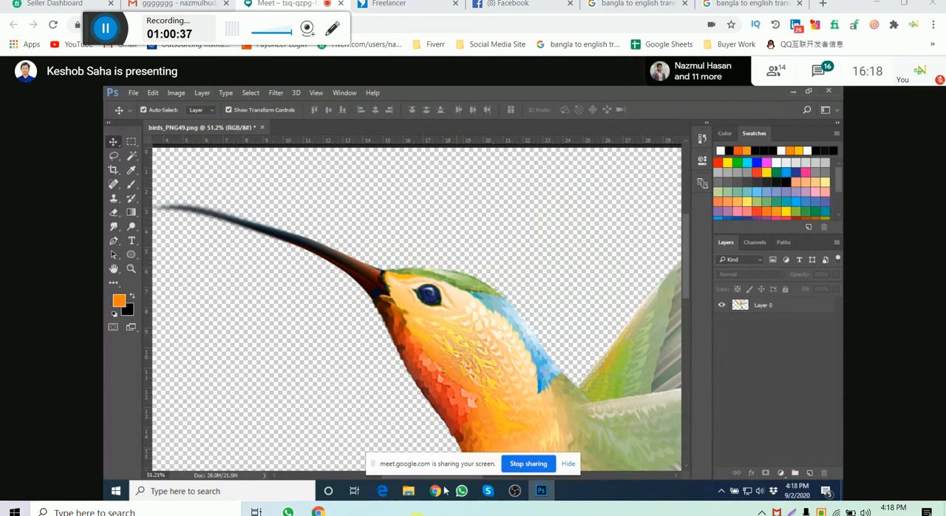
mouse_move(436, 491)
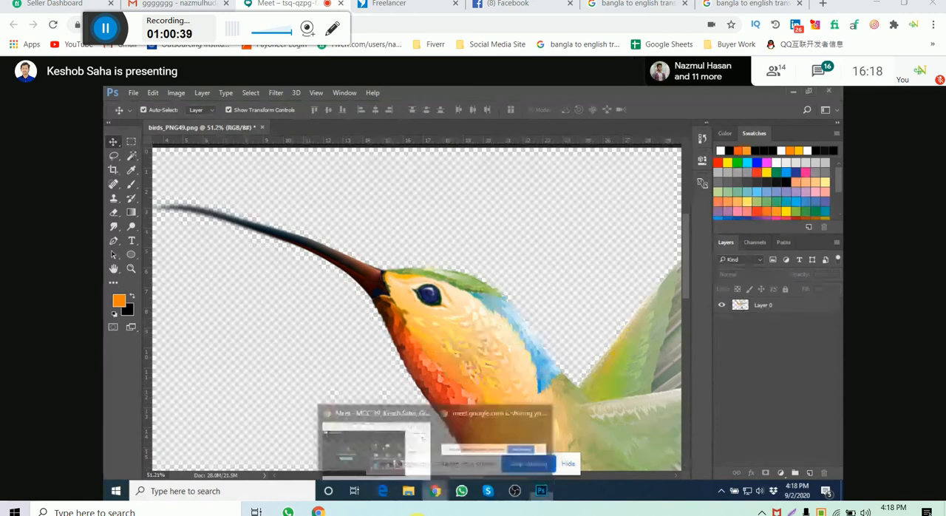
left_click(396, 460)
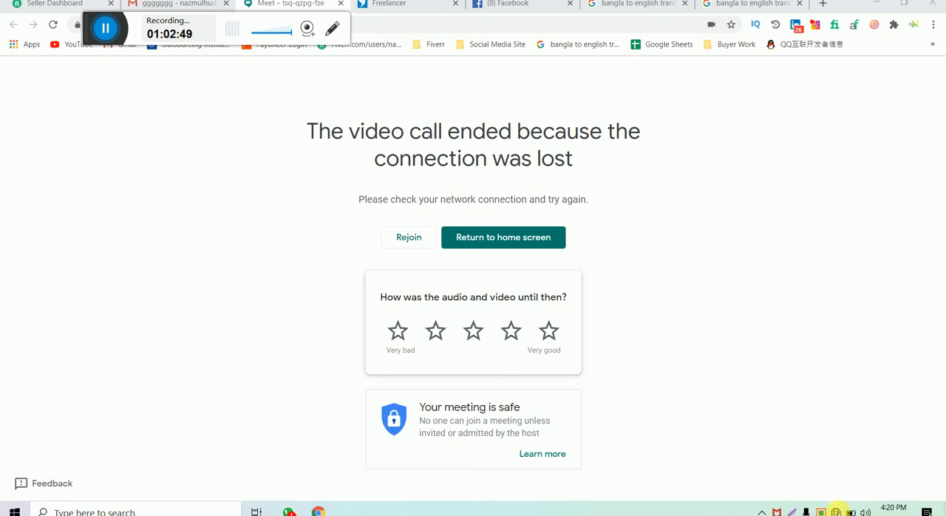
- Check the computer's Wi-Fi connection and rejoin the dropped video call
left_click(836, 511)
left_click(836, 512)
left_click(836, 511)
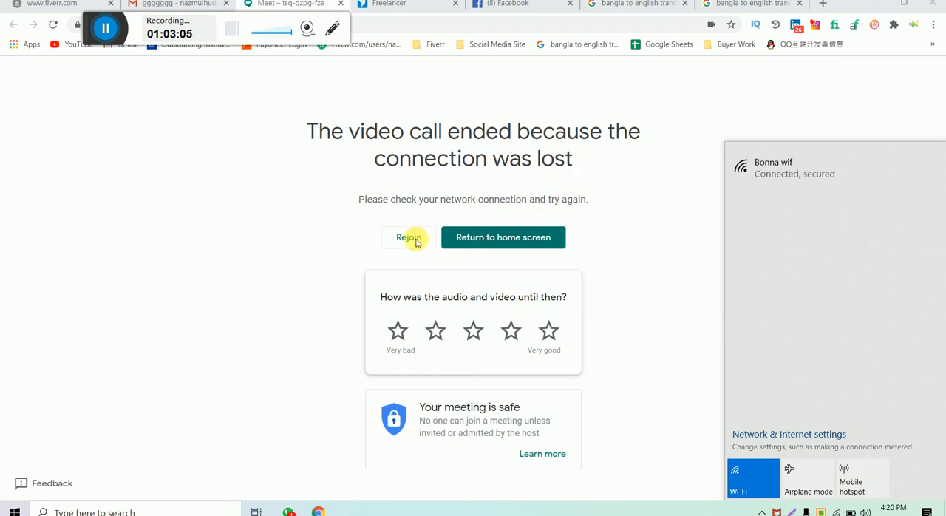
left_click(937, 139)
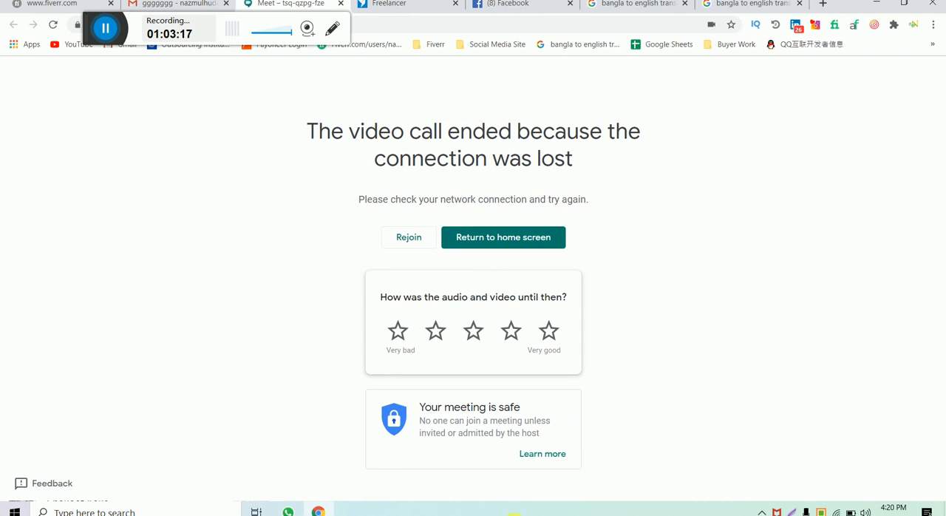
left_click(411, 237)
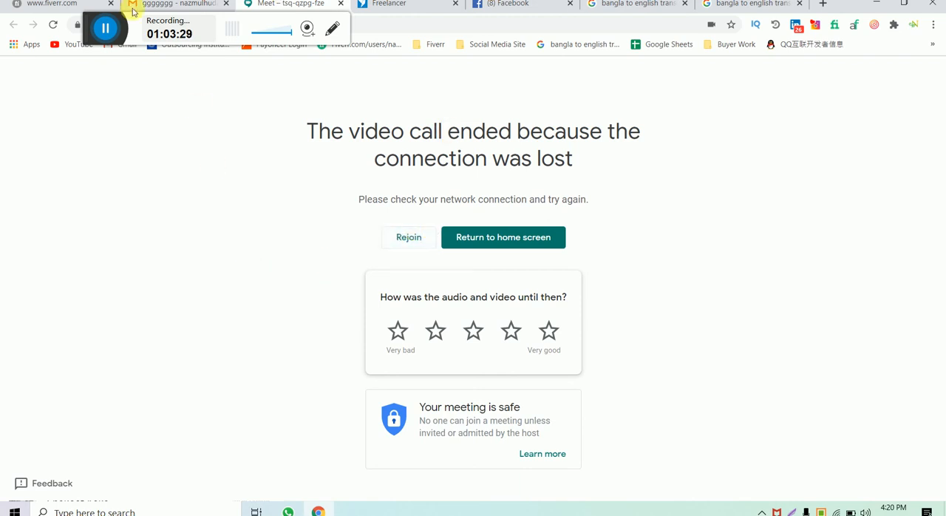
left_click(105, 28)
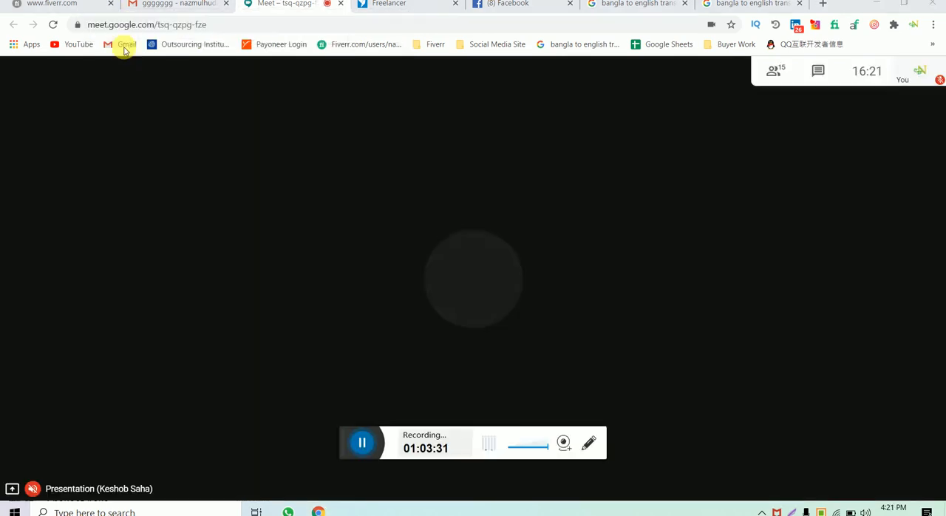
left_click_drag(342, 431, 158, 130)
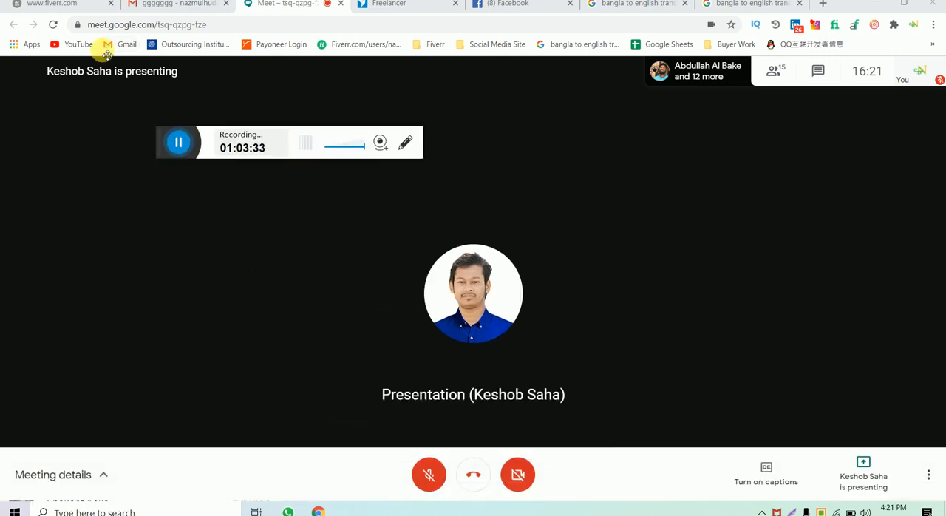
left_click_drag(107, 56, 80, 6)
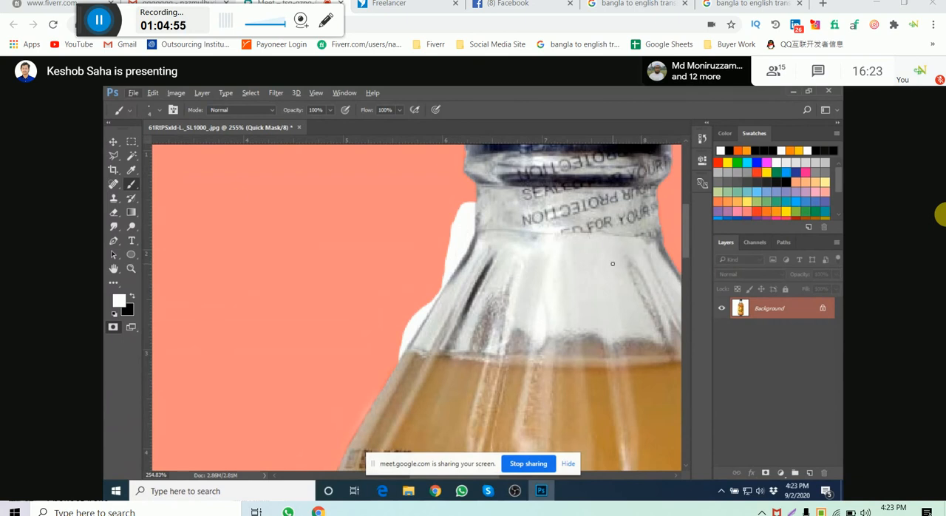
- Make black the foreground colour and paint the Quick Mask over the white gap along the left edge of the bottle's neck and shoulder
key("x")
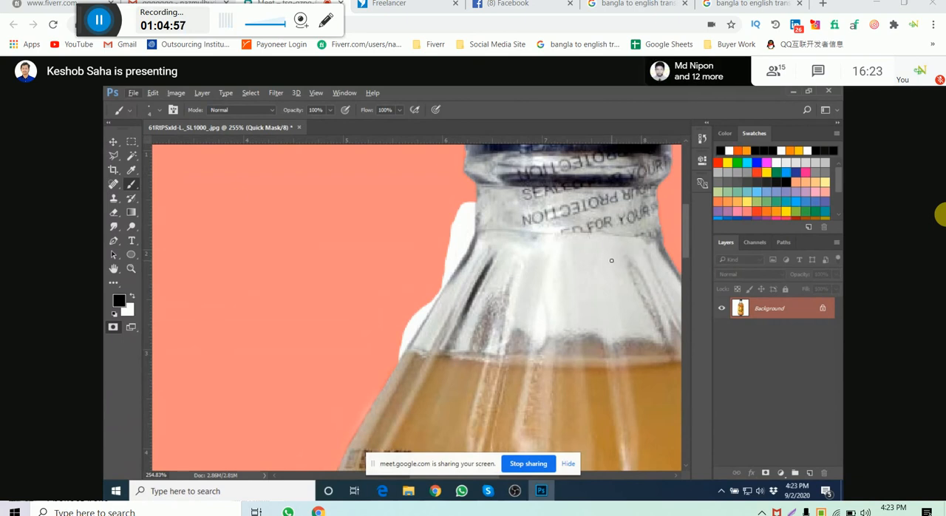
left_click_drag(450, 249, 465, 249)
scroll(465, 218, "up", 1)
mouse_move(452, 198)
left_mouse_down()
mouse_move(435, 238)
mouse_move(455, 203)
mouse_move(447, 246)
mouse_move(464, 198)
mouse_move(447, 253)
mouse_move(392, 326)
mouse_move(400, 306)
mouse_move(381, 353)
mouse_move(373, 324)
left_mouse_up()
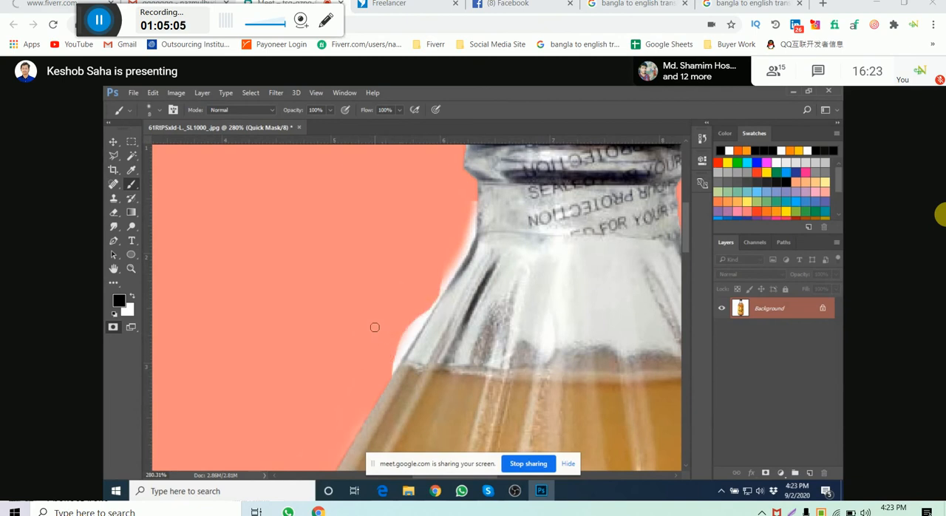
scroll(381, 326, "up", 2)
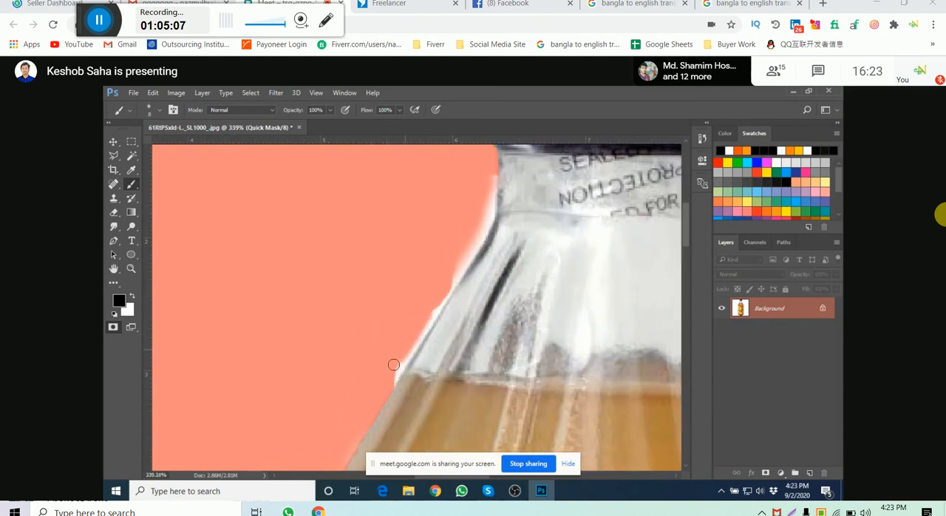
mouse_move(485, 197)
left_mouse_down()
mouse_move(441, 229)
mouse_move(443, 245)
mouse_move(445, 223)
mouse_move(434, 280)
mouse_move(437, 263)
mouse_move(402, 334)
mouse_move(436, 261)
left_mouse_up()
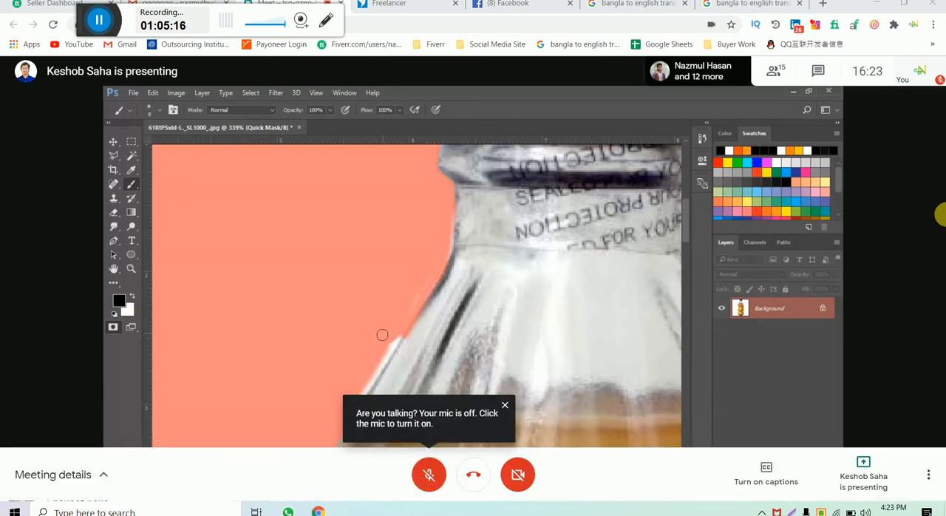
mouse_move(410, 332)
left_mouse_down()
mouse_move(426, 263)
mouse_move(397, 296)
mouse_move(422, 259)
mouse_move(348, 365)
left_mouse_up()
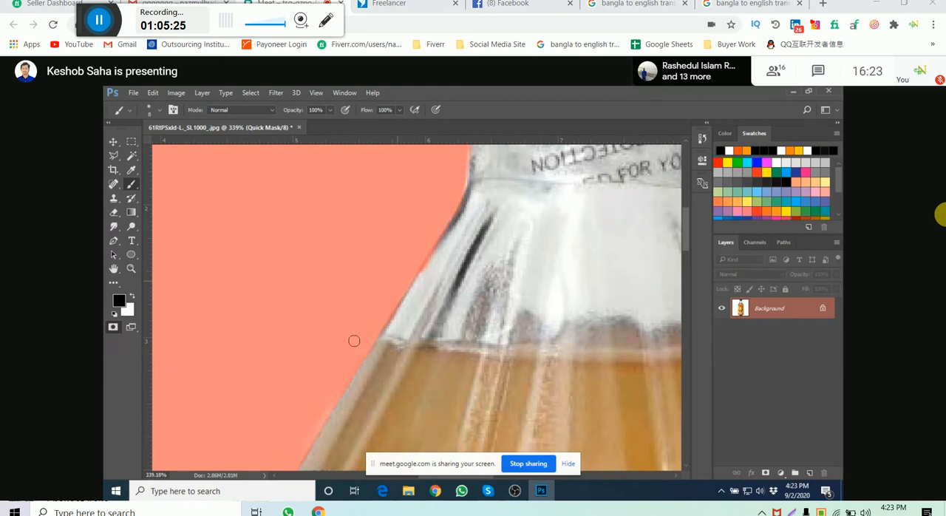
left_click_drag(427, 210, 413, 252)
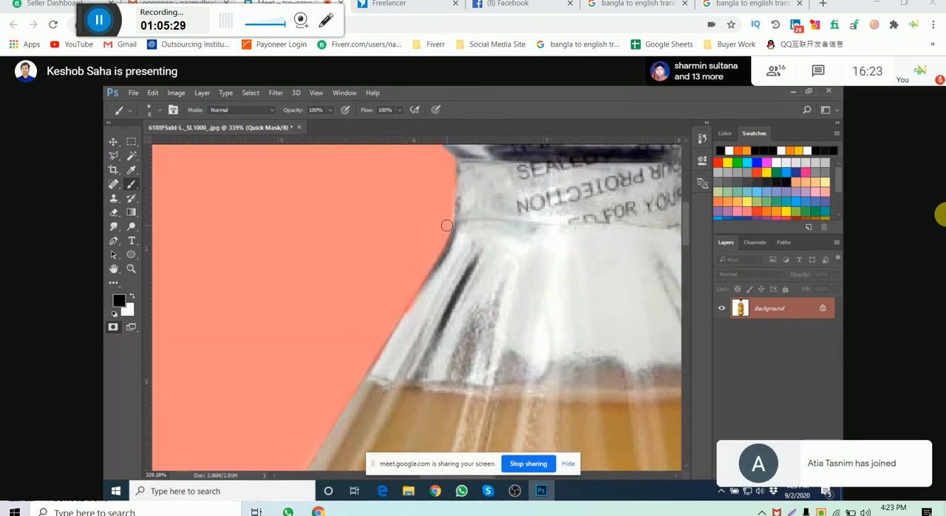
scroll(425, 212, "down", 5)
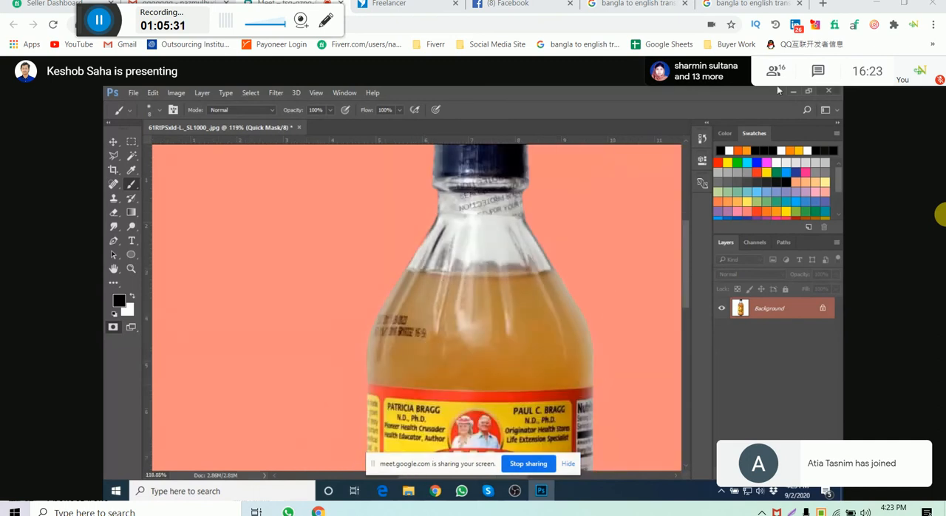
- Swap the foreground colour to white and exit Quick Mask mode to load the bottle's outline as a selection
scroll(427, 268, "up", 6)
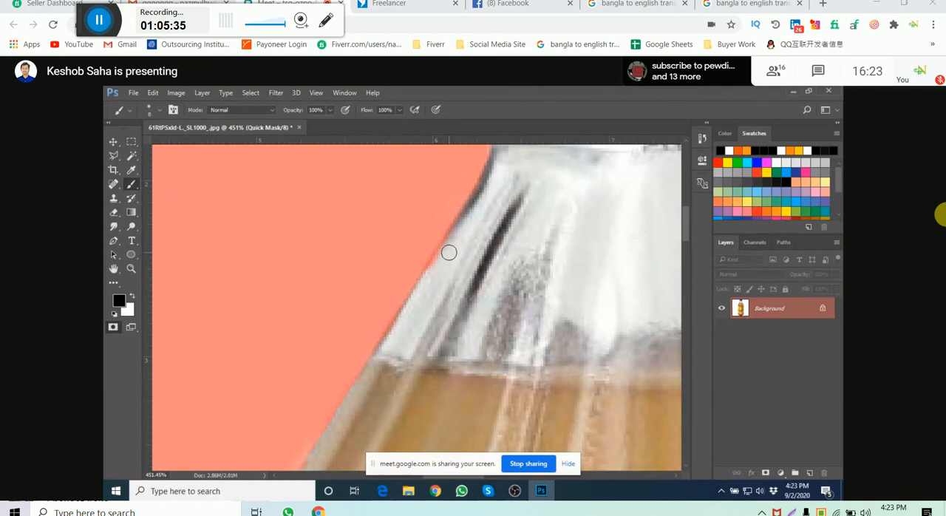
key("x")
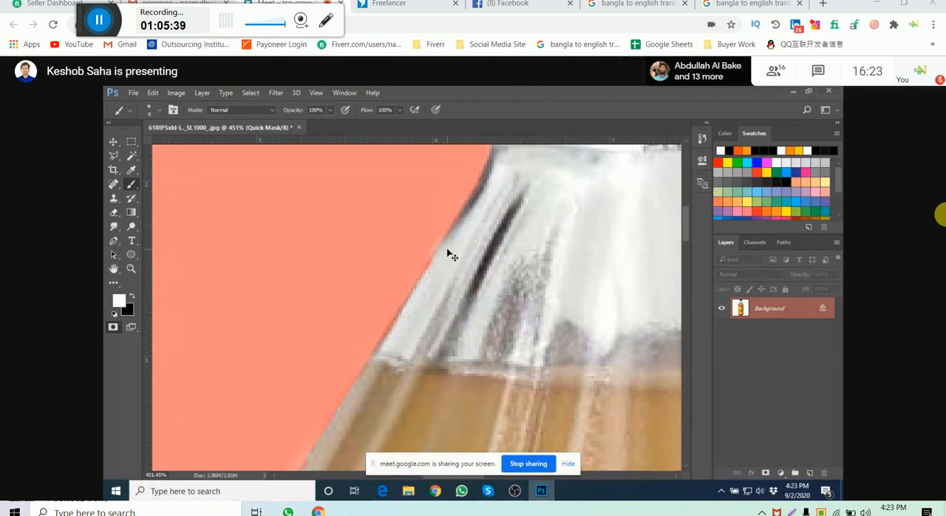
scroll(436, 273, "down", 1)
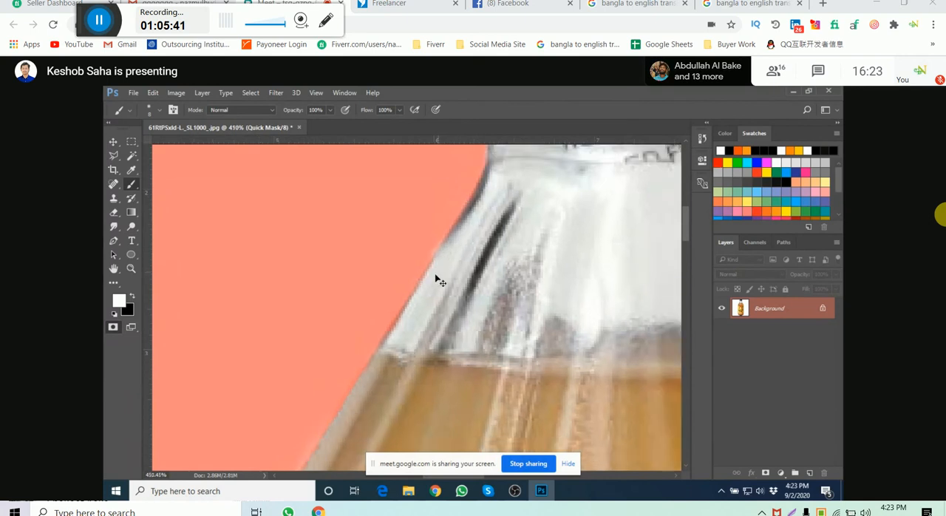
scroll(493, 253, "down", 10)
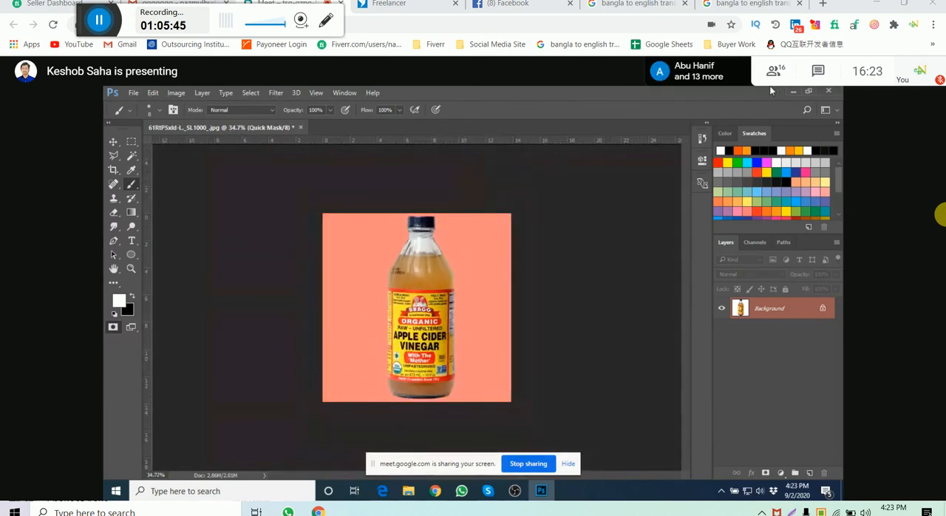
left_click(113, 327)
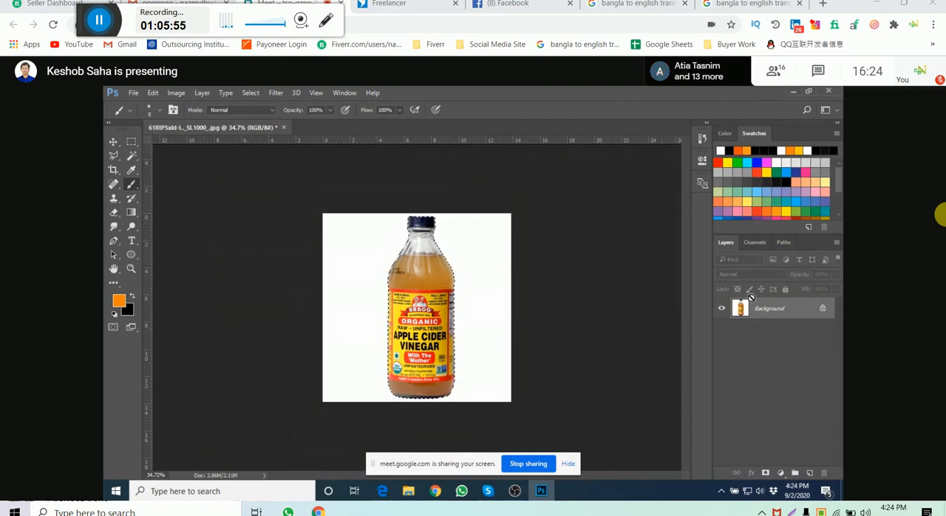
- Copy the selected bottle to a new layer, hide the Background layer, and switch to the Chrome window
key("ctrl+j")
left_click(721, 329)
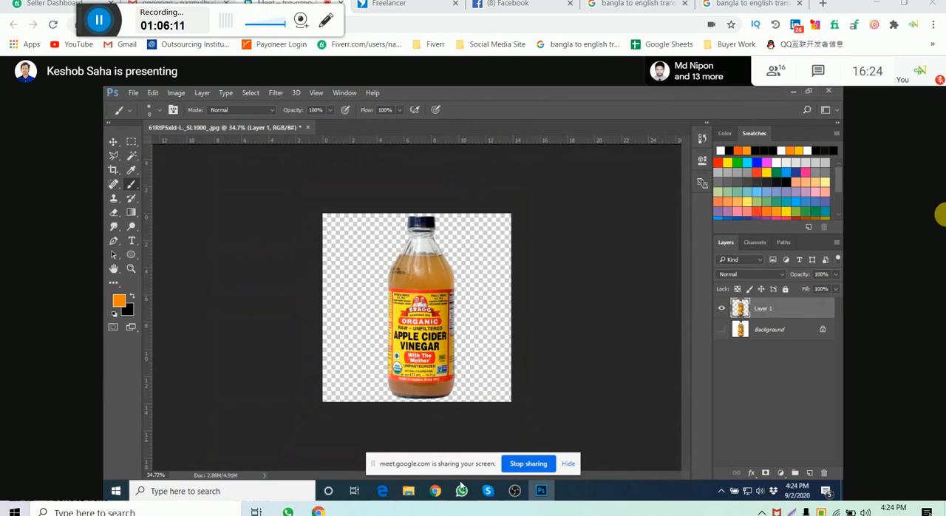
mouse_move(435, 490)
left_click(377, 447)
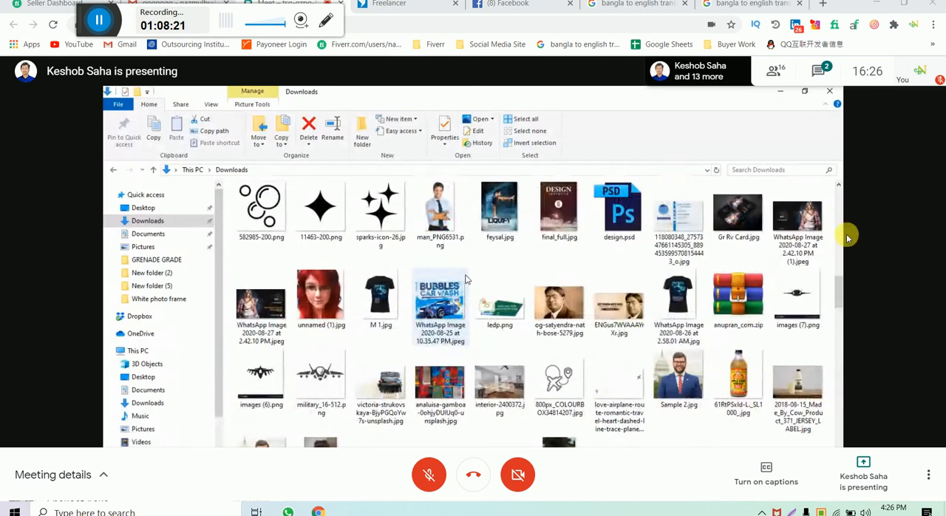
- Toggle the microphone on and off in the Google Meet call and check the computer's speaker volume
left_click(442, 490)
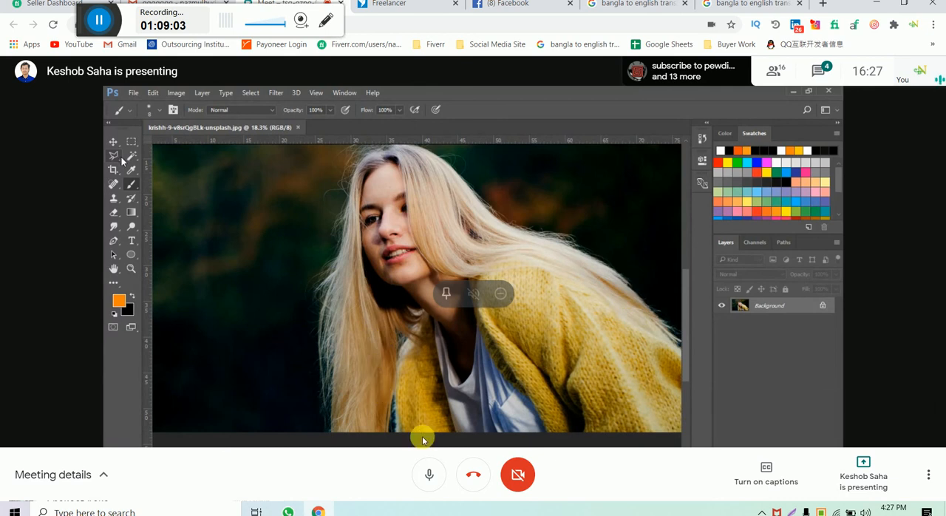
left_click(429, 473)
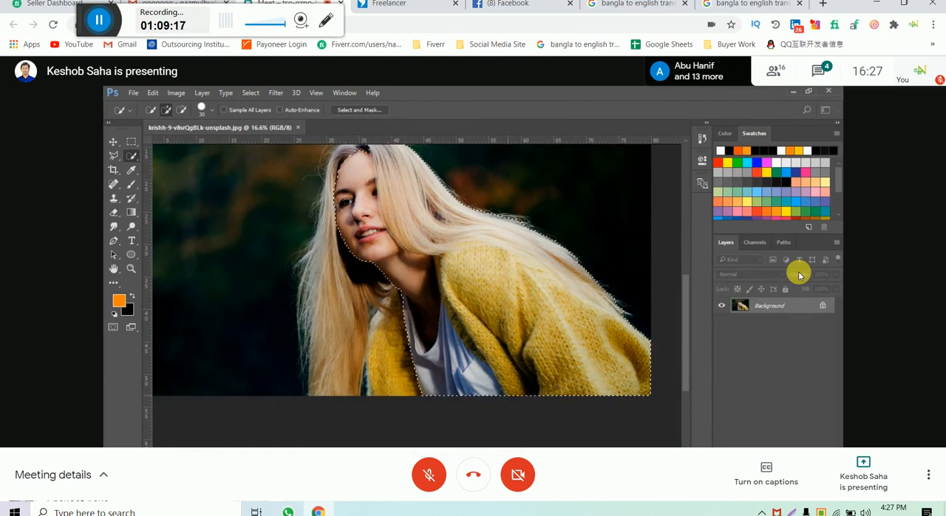
left_click(429, 470)
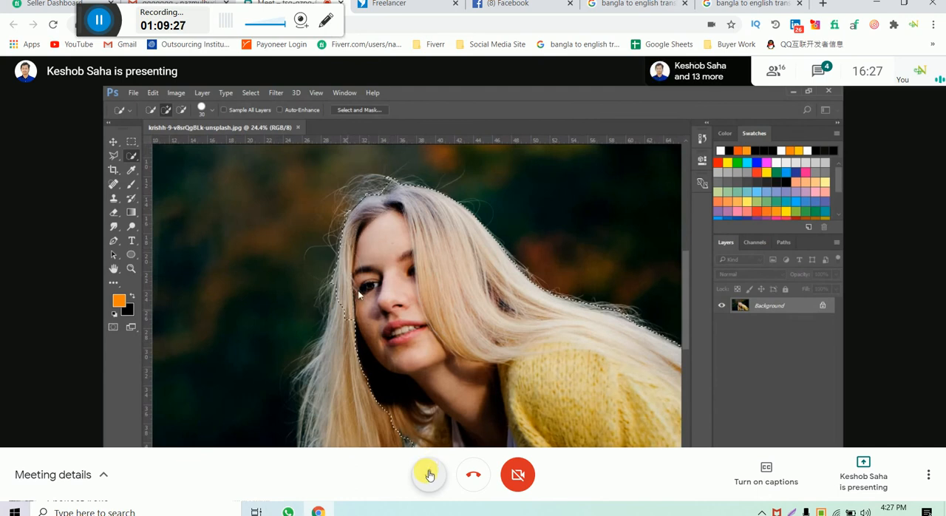
left_click(428, 475)
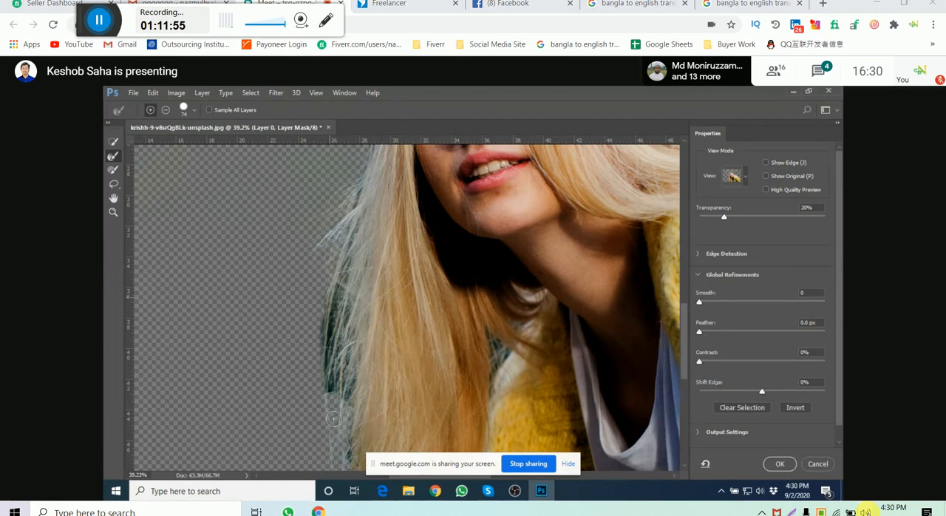
left_click(864, 510)
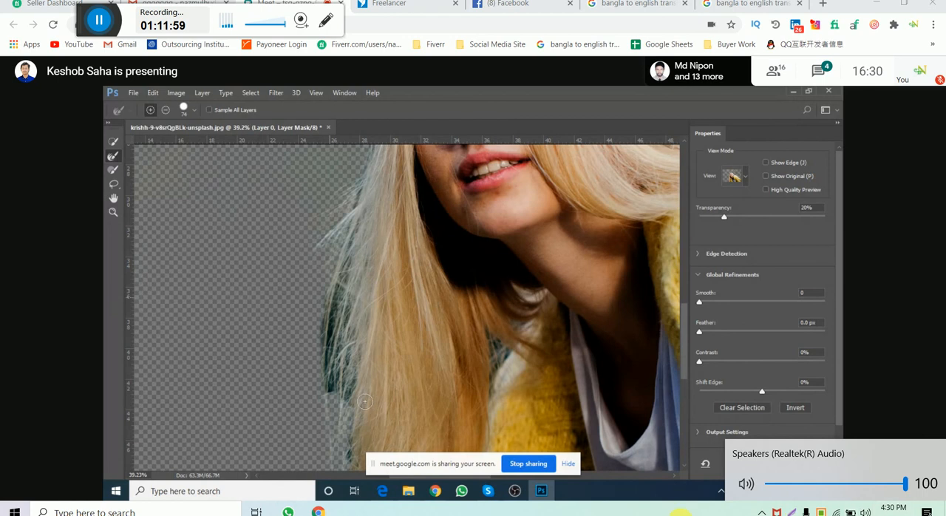
left_click(694, 510)
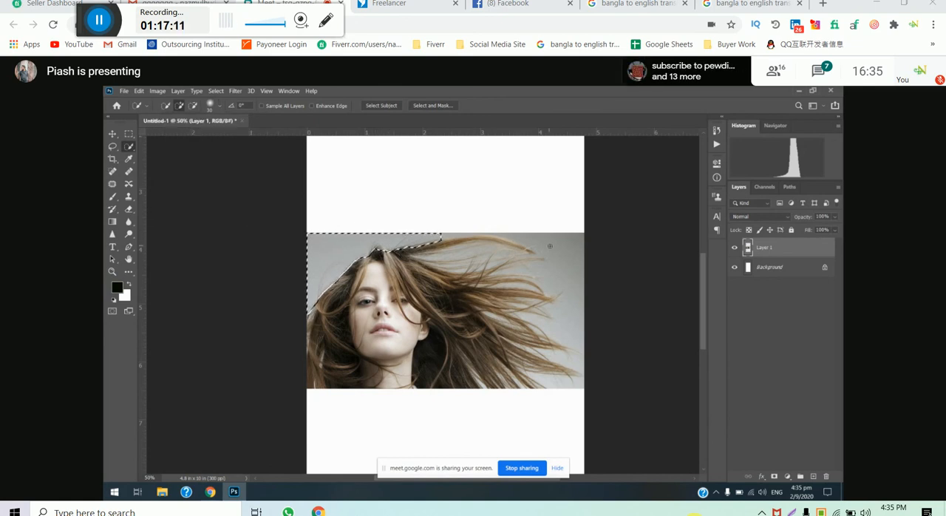
- Try extending the Quick Selection over the grey background beside the hair, undo it, and clear the selection
left_click_drag(553, 245, 570, 276)
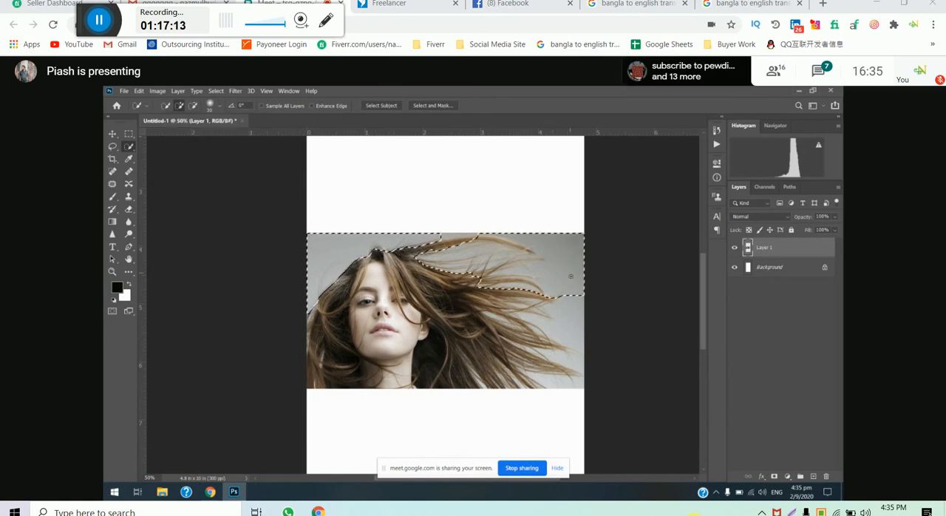
key("ctrl+z")
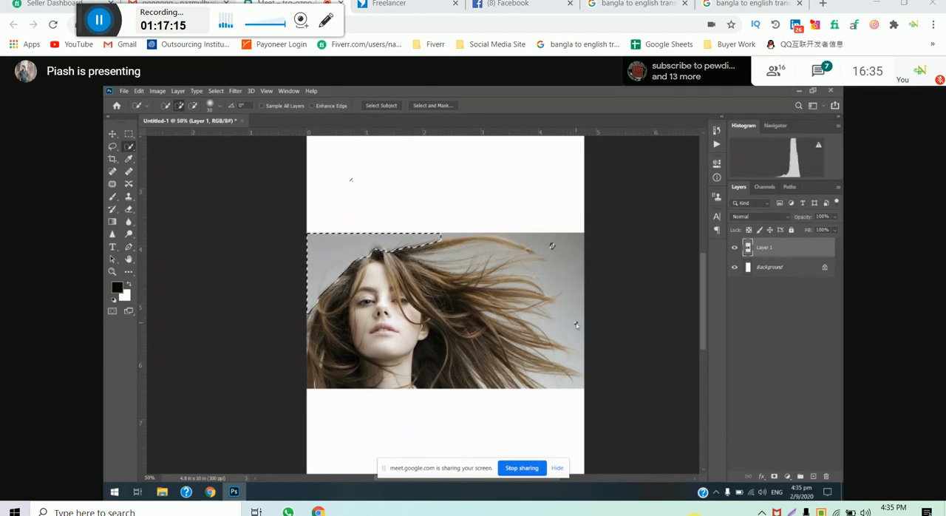
scroll(575, 328, "up", 2, "alt")
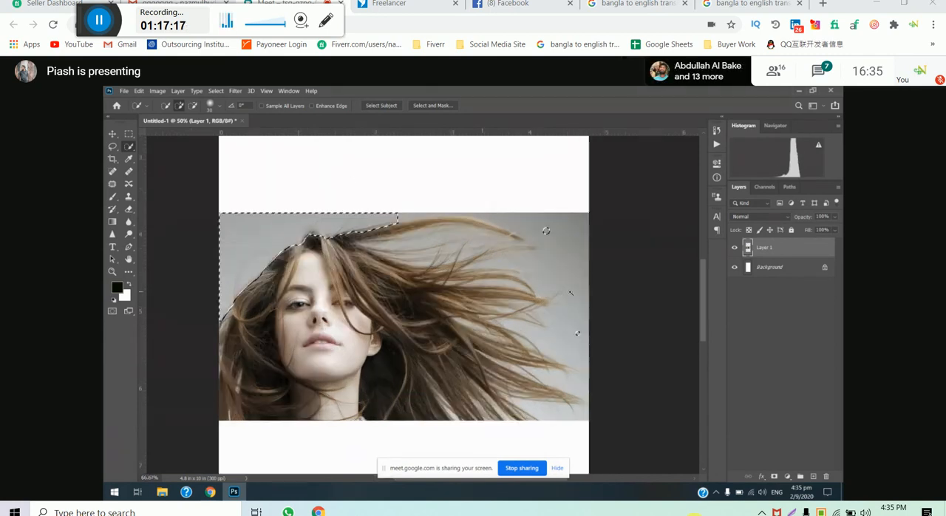
left_click_drag(423, 311, 593, 268)
key("ctrl+d")
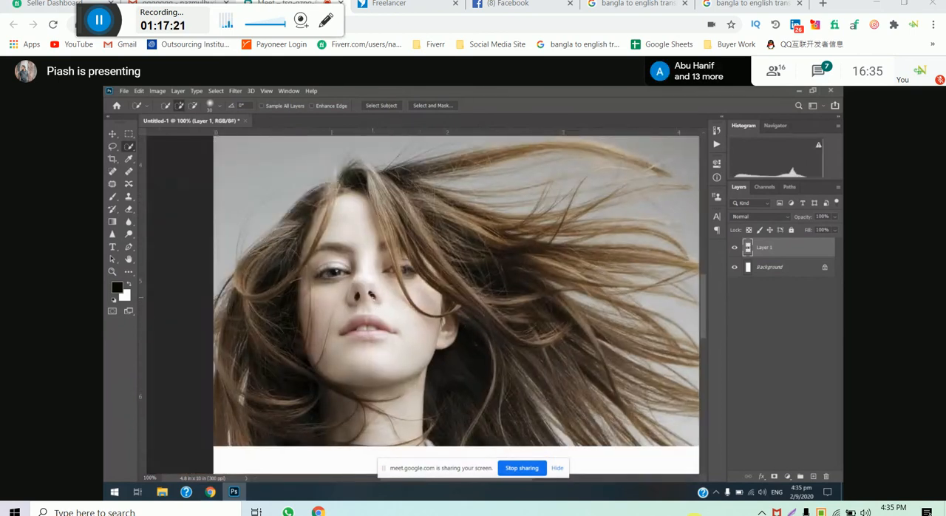
- Select the woman's face and hair with the Quick Selection tool, undoing the stroke that spills over the whole photo
left_click_drag(357, 256, 359, 223)
scroll(403, 334, "down", 1, "alt")
mouse_move(395, 334)
left_mouse_down()
mouse_move(401, 325)
mouse_move(362, 281)
mouse_move(413, 357)
mouse_move(391, 392)
mouse_move(362, 343)
mouse_move(370, 399)
mouse_move(348, 370)
left_mouse_up()
mouse_move(408, 275)
left_mouse_down()
mouse_move(427, 300)
mouse_move(484, 334)
mouse_move(450, 364)
mouse_move(509, 378)
mouse_move(473, 372)
mouse_move(467, 278)
mouse_move(486, 275)
mouse_move(507, 291)
left_mouse_up()
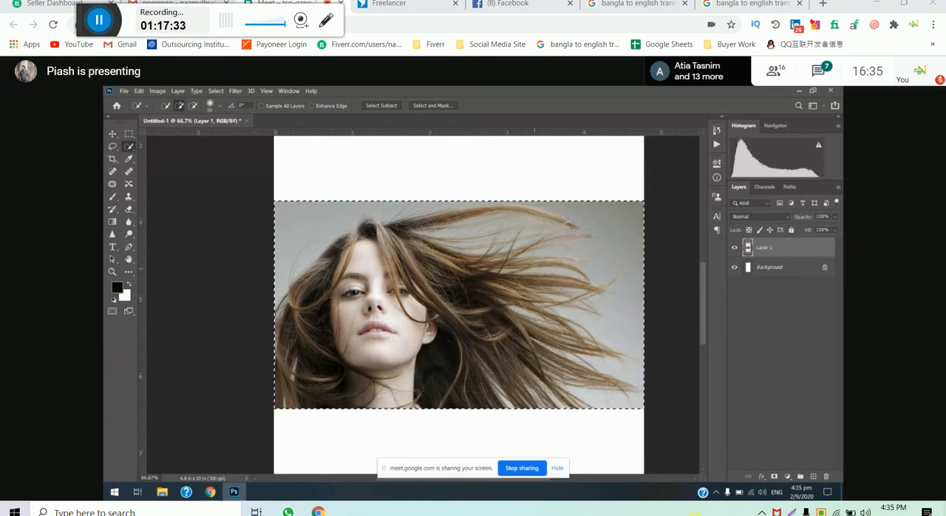
key("ctrl+z")
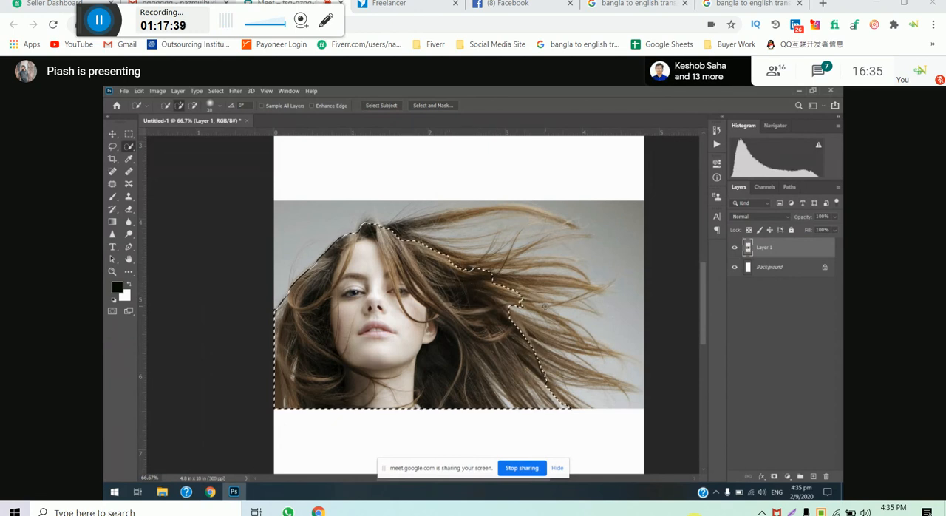
- Add a layer mask from the selection and open the mask in Select and Mask
left_click(774, 476)
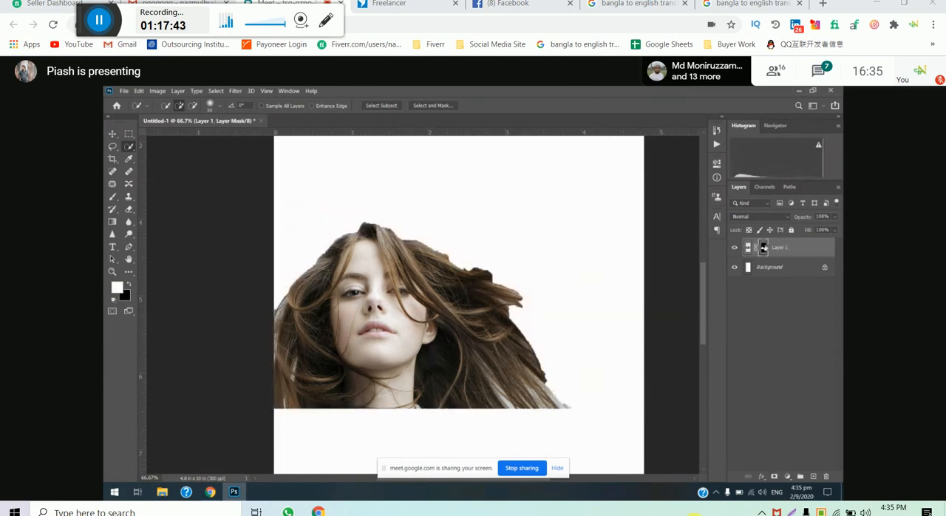
double_click(763, 249)
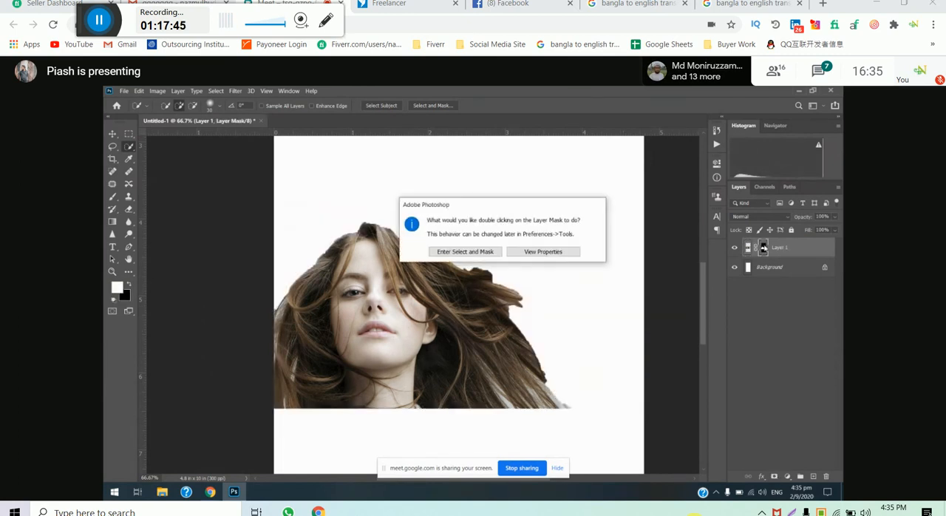
left_click(473, 252)
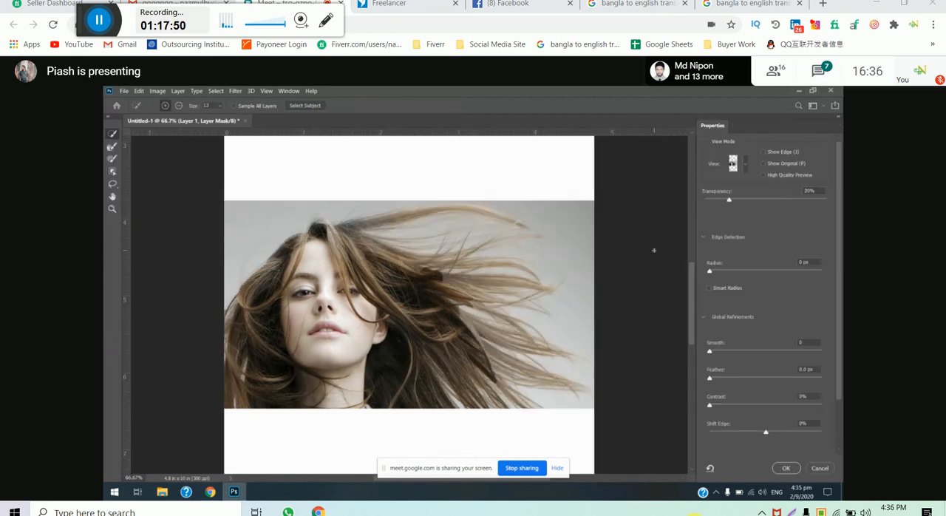
- Use the Refine Edge Brush at 37 px over the blowing hair strands above the dark clump
left_click(113, 148)
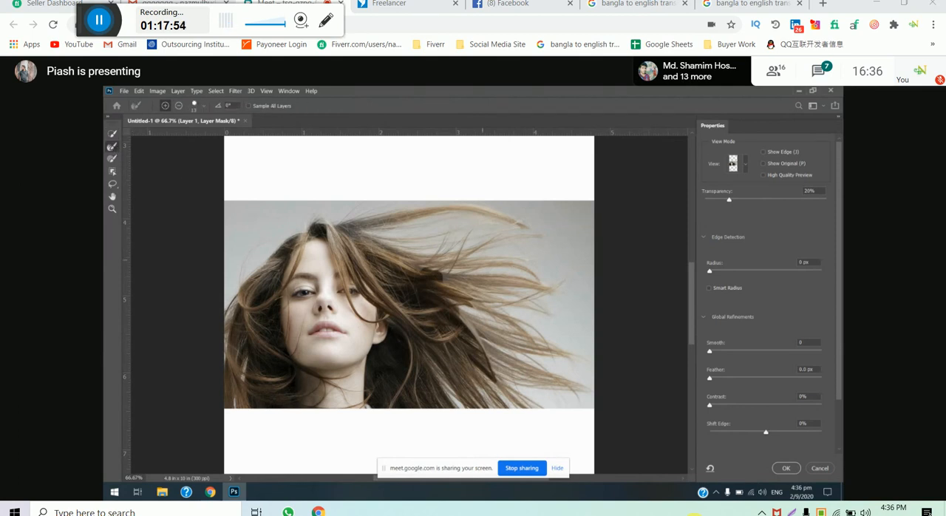
scroll(421, 260, "up", 4)
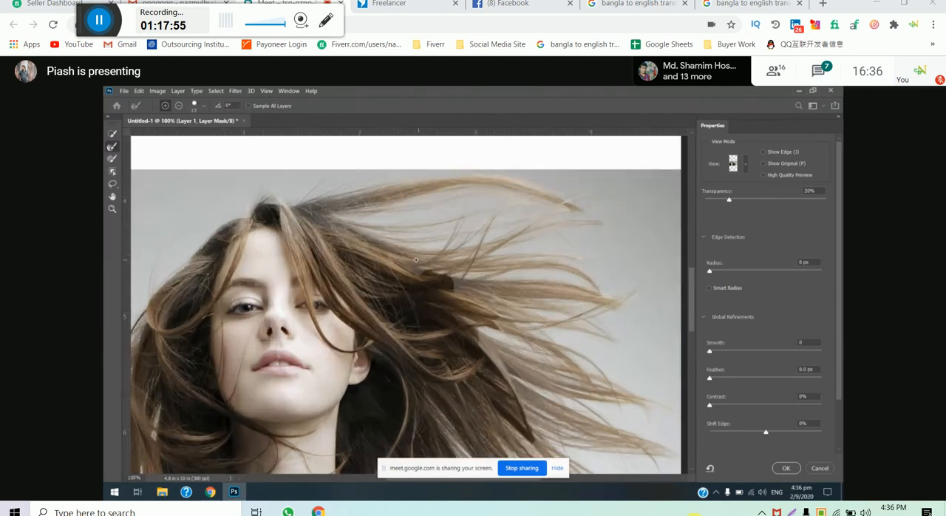
scroll(363, 259, "up", 1)
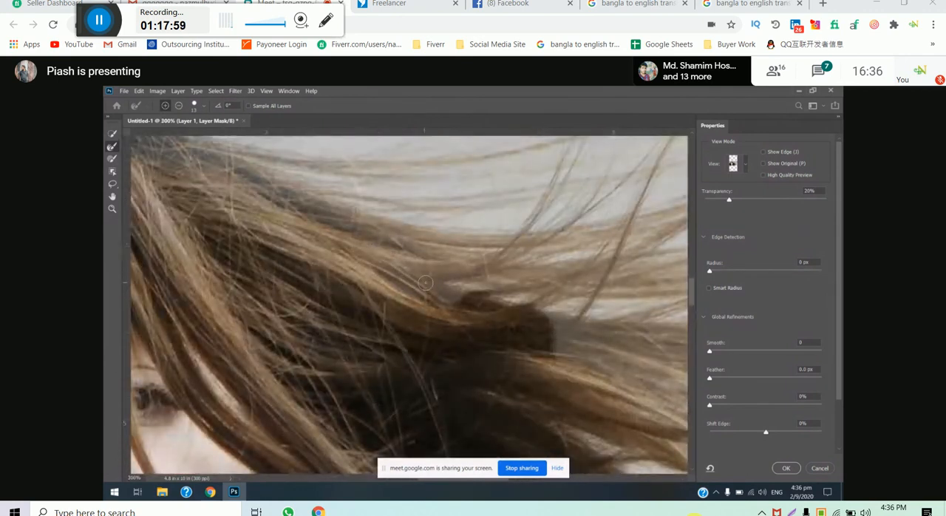
left_click(200, 106)
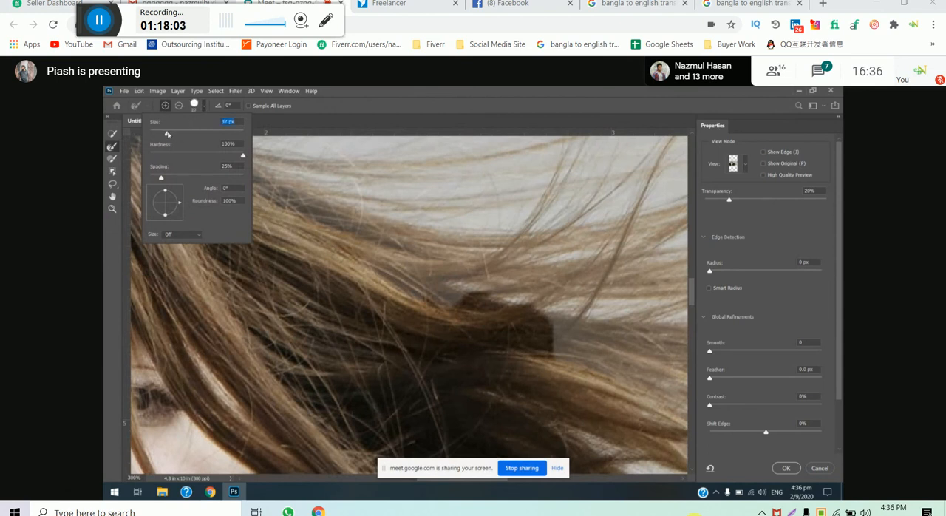
left_click(394, 266)
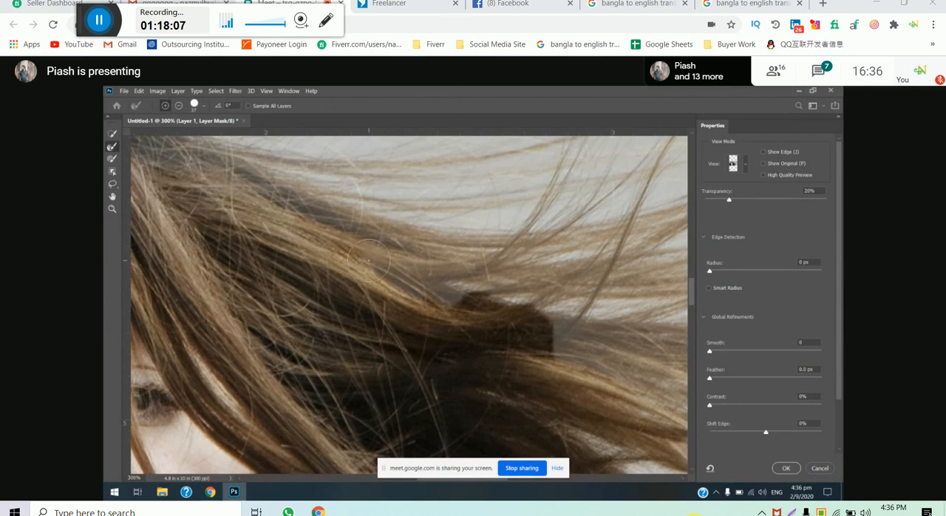
left_click_drag(396, 274, 484, 291)
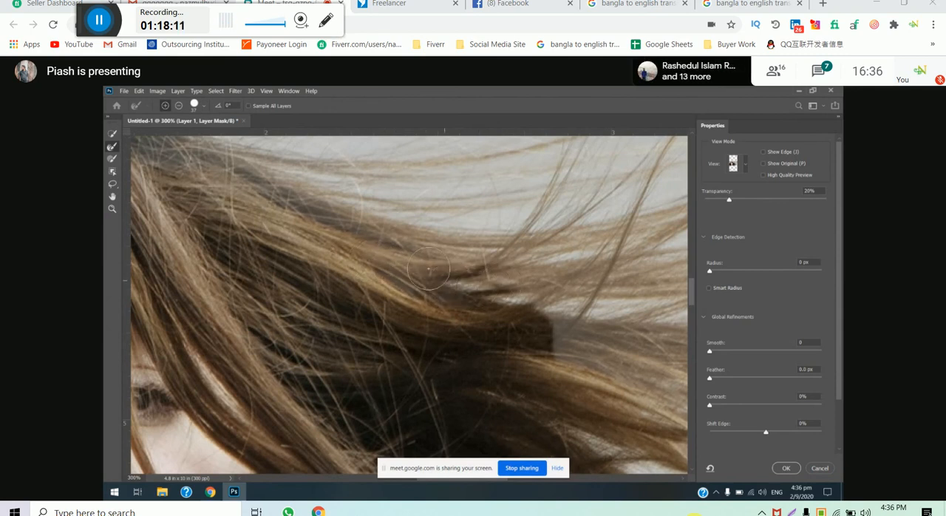
left_click_drag(415, 267, 476, 260)
- Refine the edge along the long upper hair strand, and subtract refinement over its outer end
key("ctrl+minus")
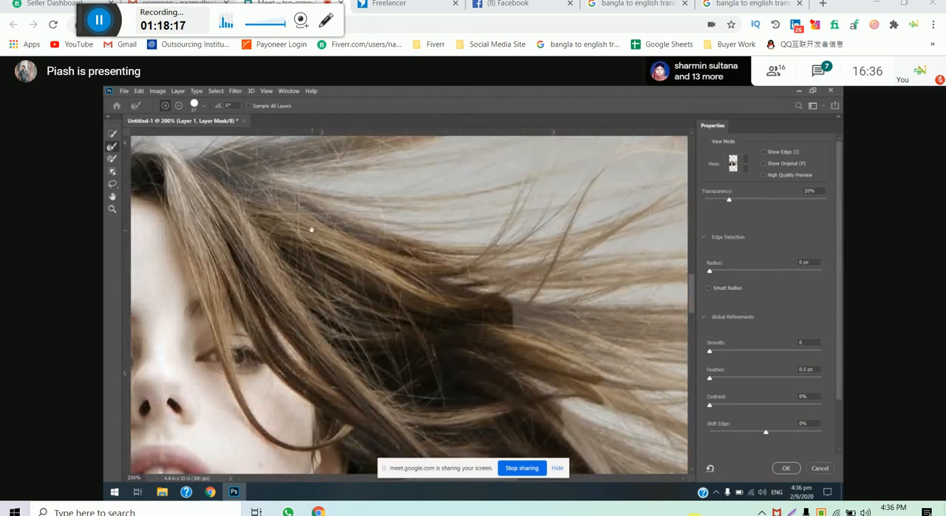
scroll(310, 226, "up", 3)
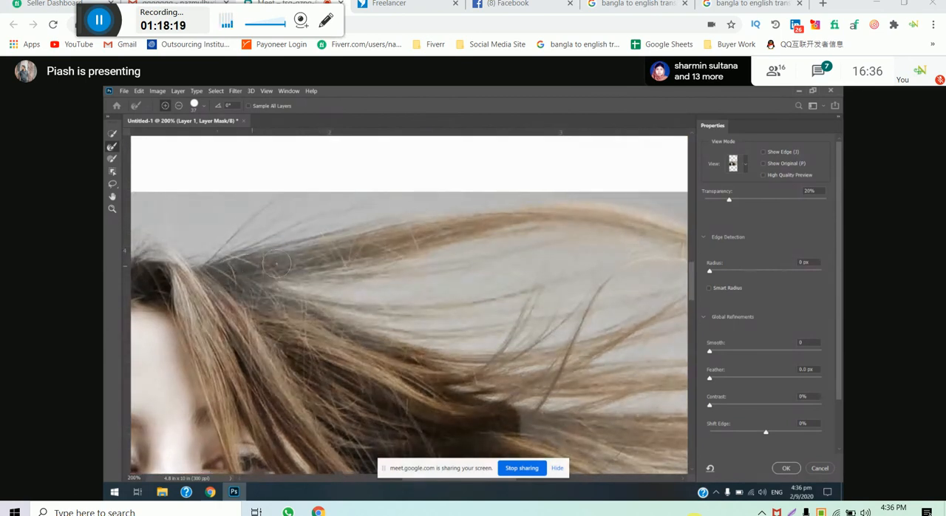
mouse_move(232, 276)
left_mouse_down()
mouse_move(466, 226)
mouse_move(612, 221)
left_mouse_up()
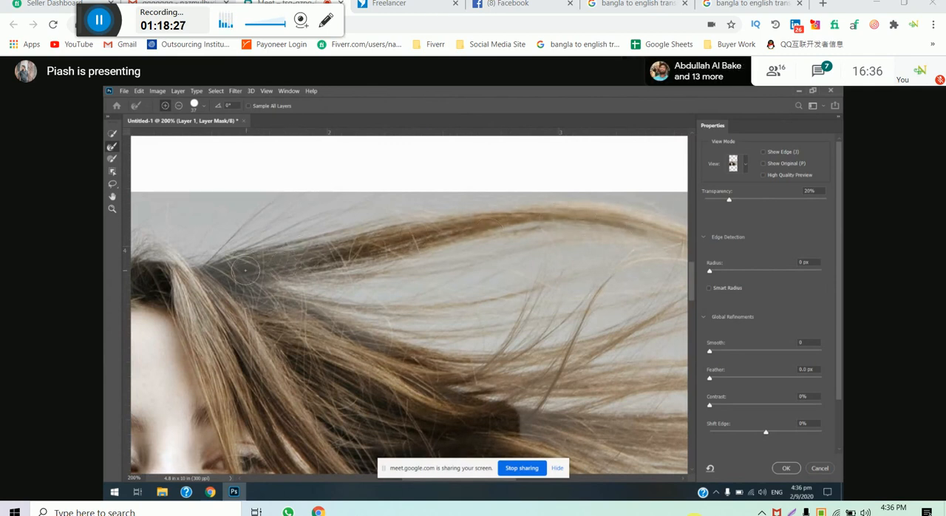
left_click(179, 106)
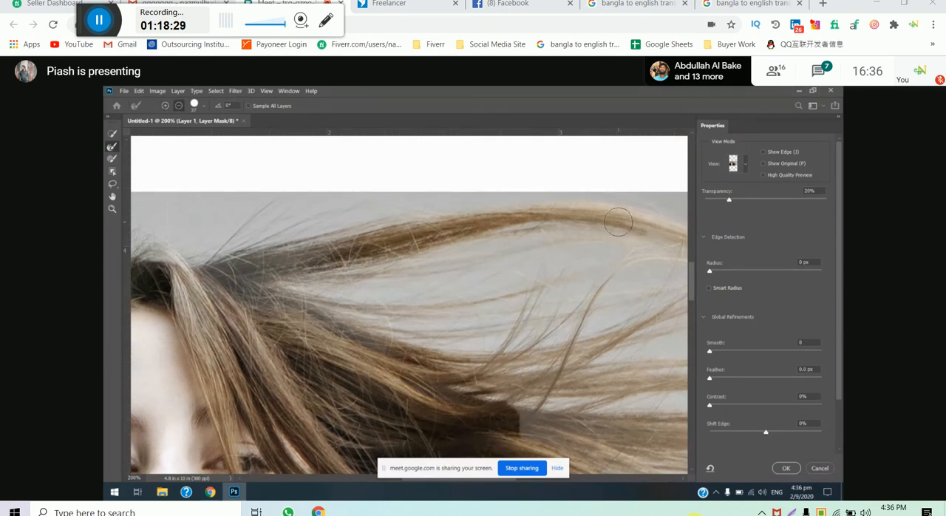
left_click_drag(624, 222, 467, 216)
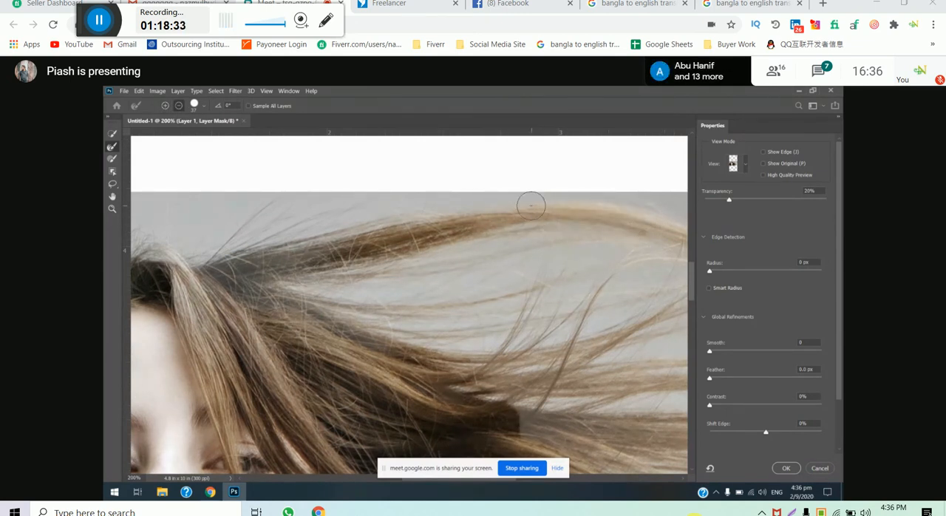
- Set the Refine Edge Brush to add to the refinement and reduce its size to 11 px
left_click(165, 106)
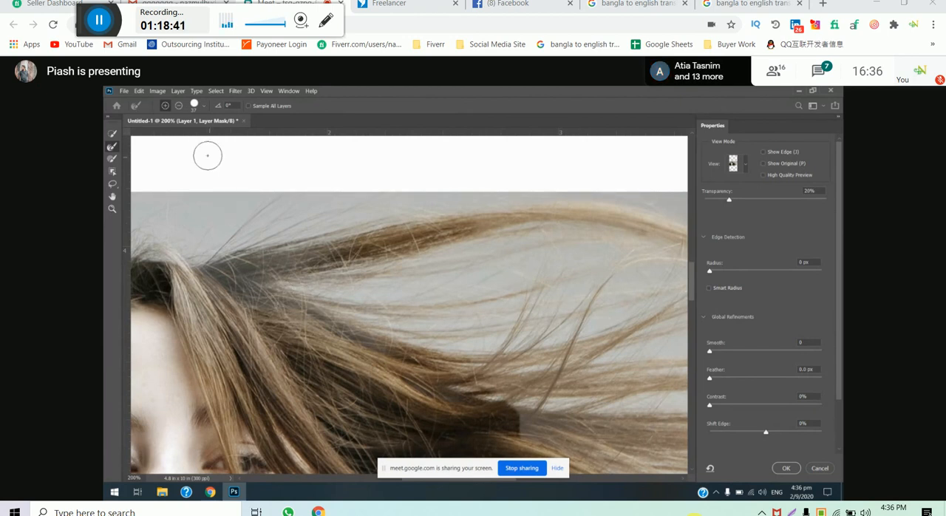
left_click(204, 107)
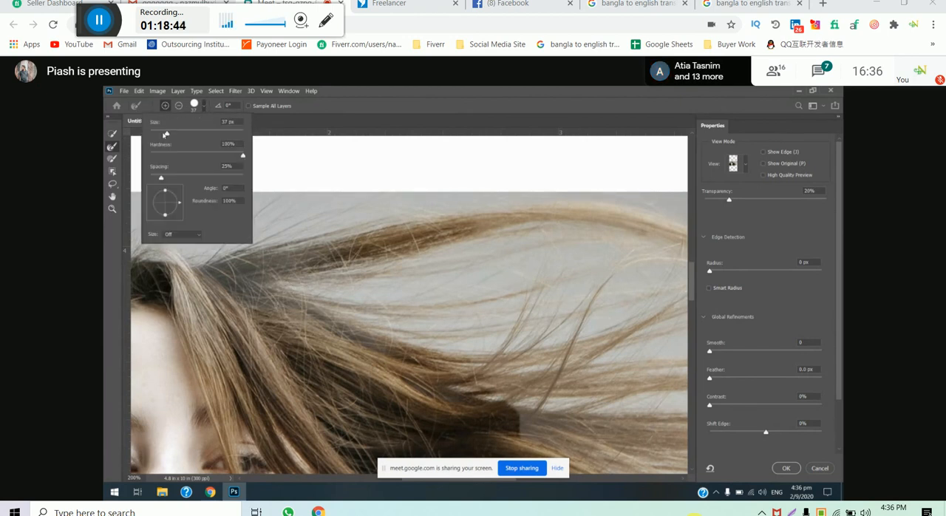
left_click(323, 314)
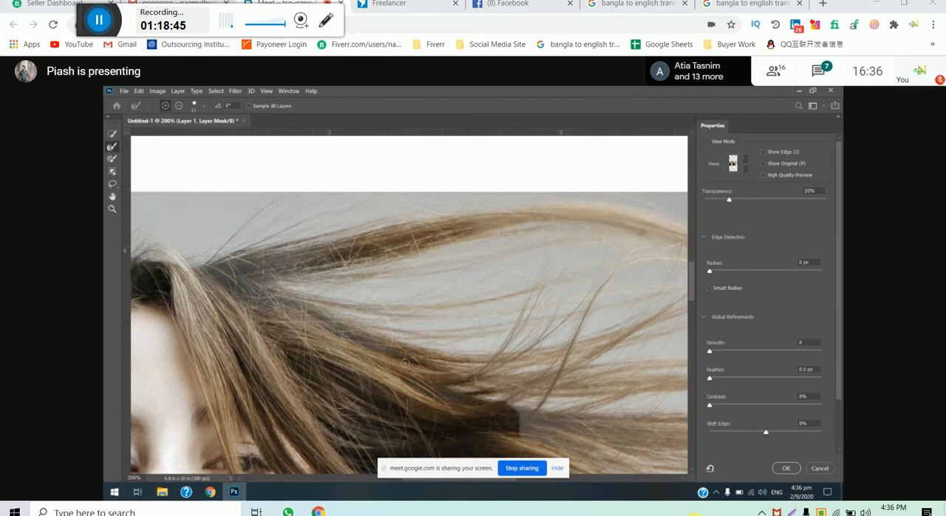
- Inspect the hair strands up close and apply the Select and Mask refinements to the layer mask
left_click(323, 314, "ctrl")
left_click(323, 313, "ctrl")
left_click(322, 313, "ctrl")
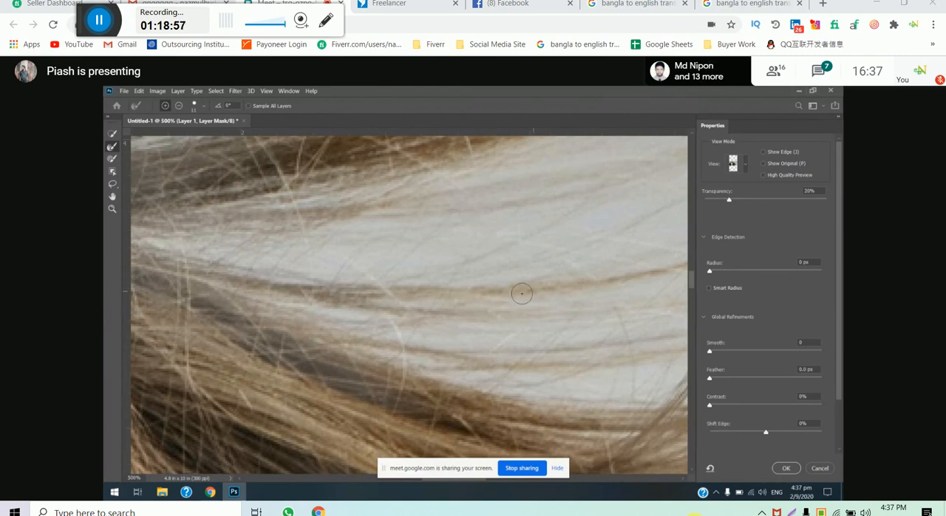
scroll(484, 314, "down", 2)
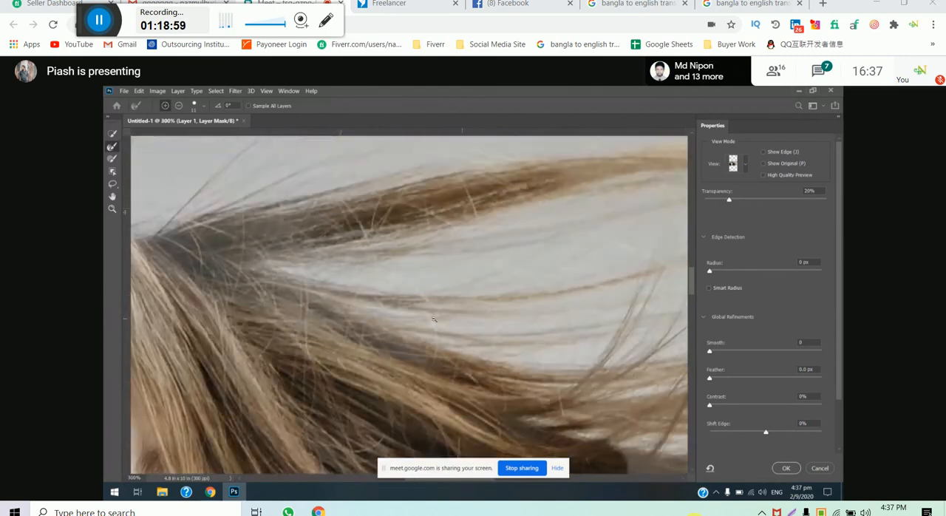
scroll(434, 319, "down", 1)
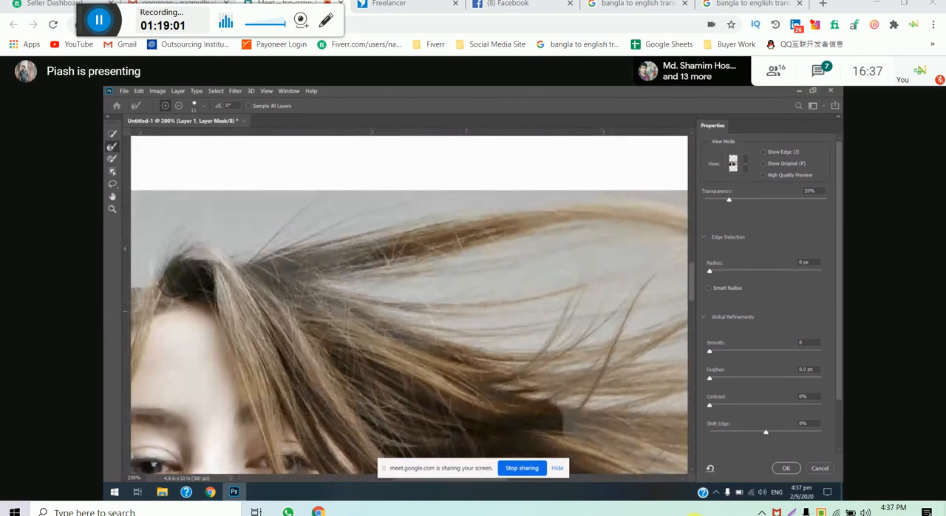
scroll(464, 309, "down", 1)
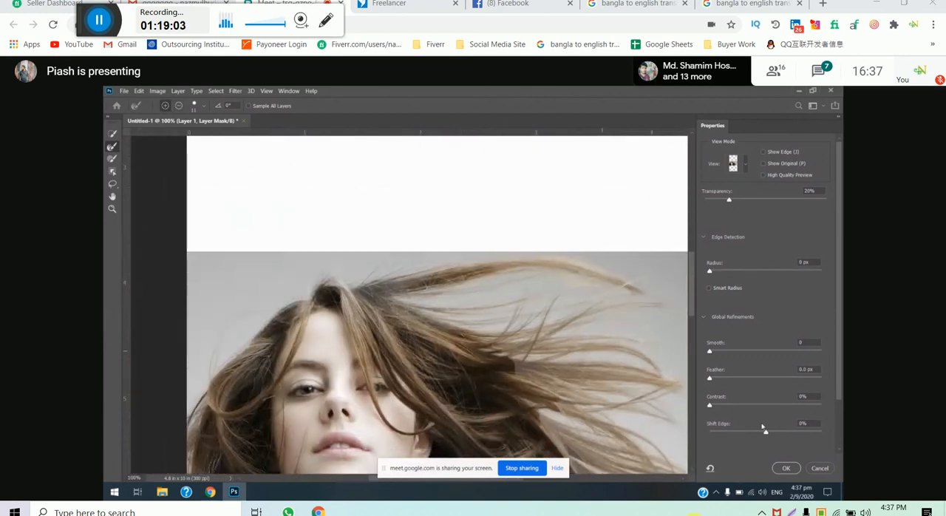
left_click(784, 467)
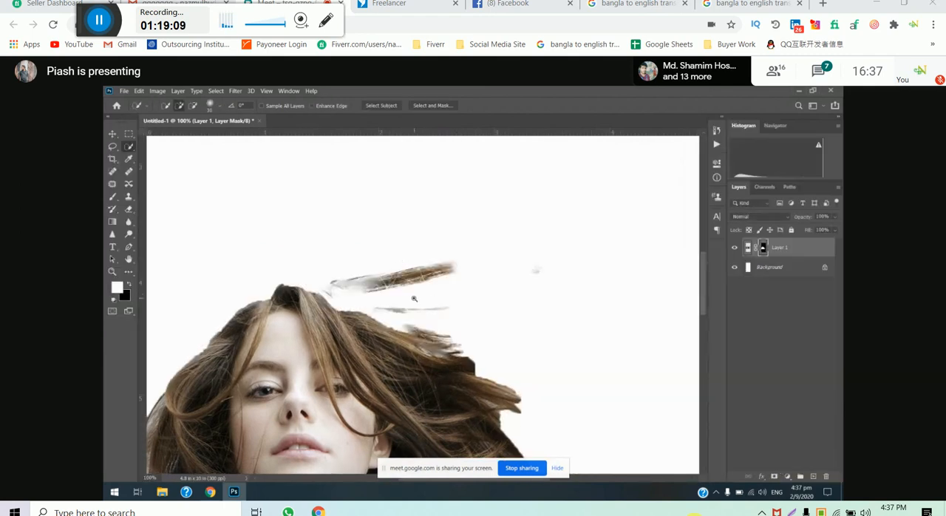
- Deselect the layer with the Move tool and examine the masked hair edges against the white background
scroll(414, 299, "up", 1)
scroll(435, 298, "down", 1)
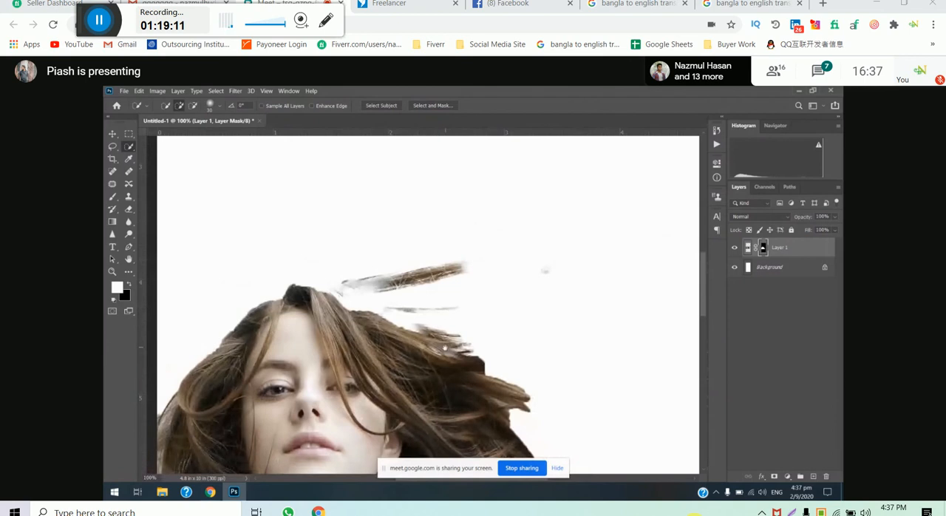
left_click_drag(443, 348, 465, 300)
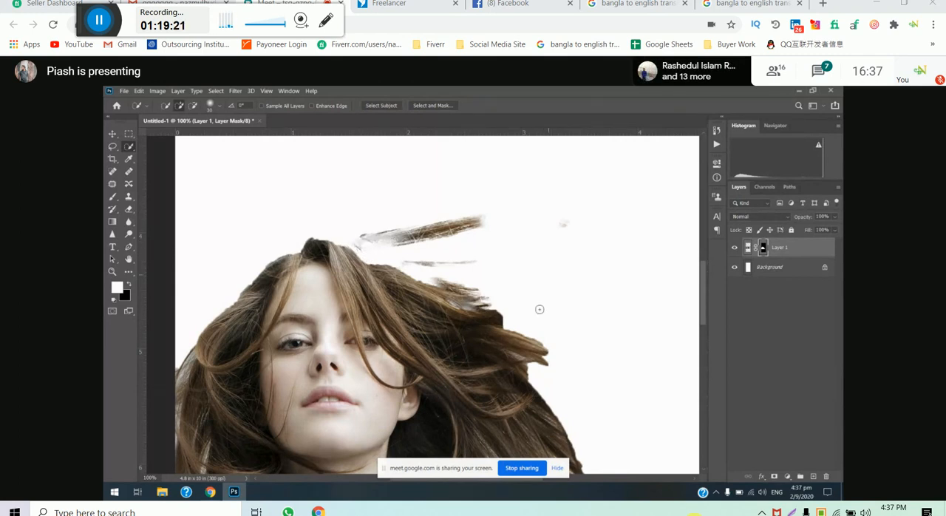
left_click(116, 136)
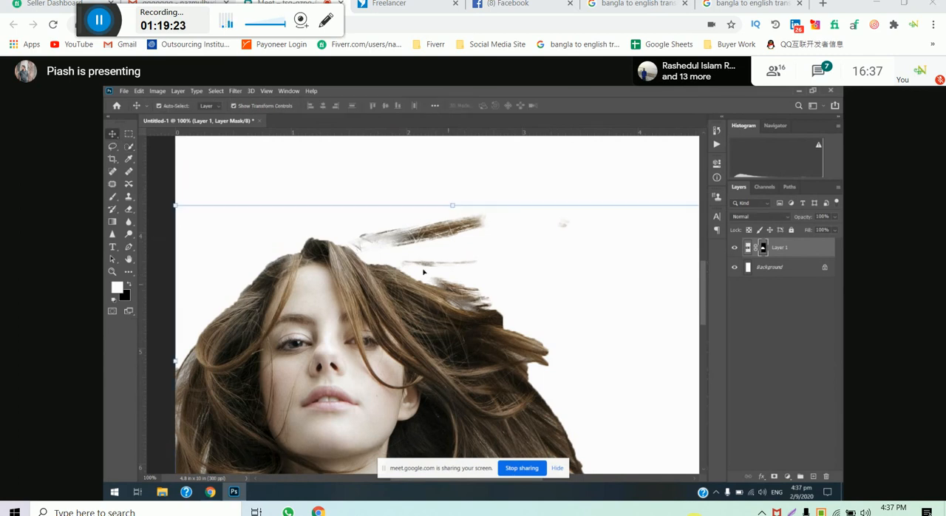
left_click(165, 196)
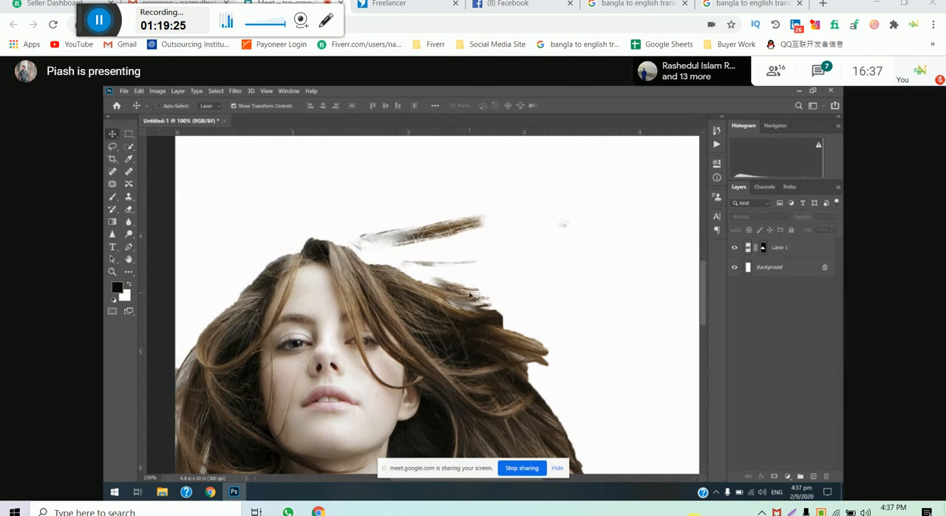
key("ctrl+minus")
left_click_drag(438, 380, 442, 307)
key("ctrl+plus")
key("ctrl+plus")
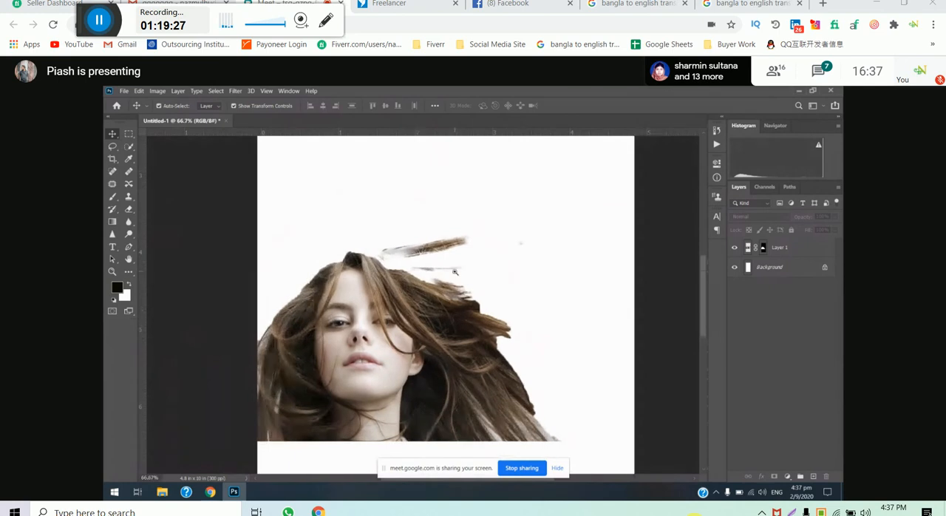
scroll(456, 274, "down", 3)
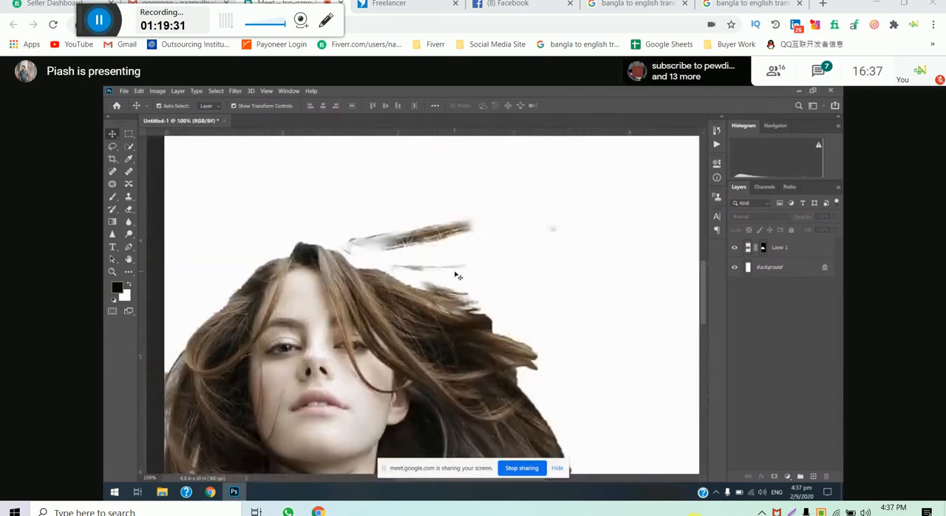
- Switch to the Chrome window that holds the girl hair image search
mouse_move(209, 492)
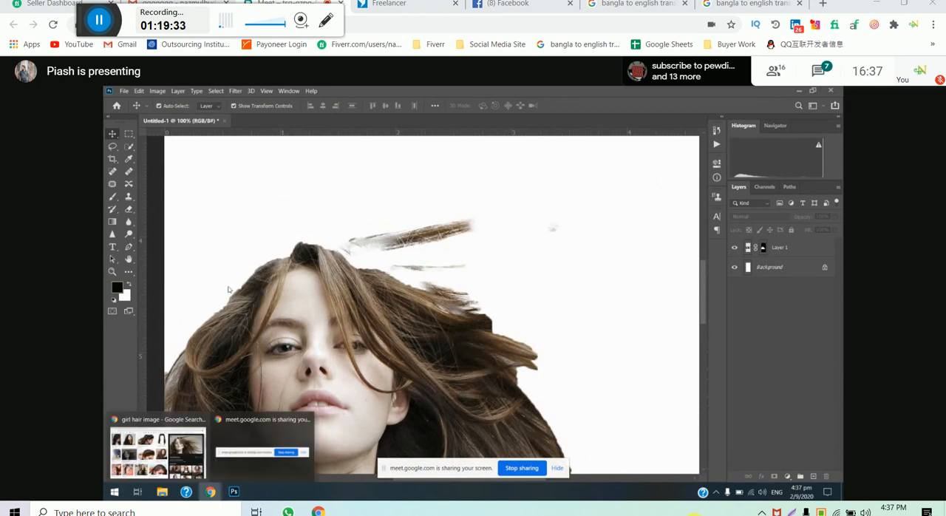
left_click(157, 447)
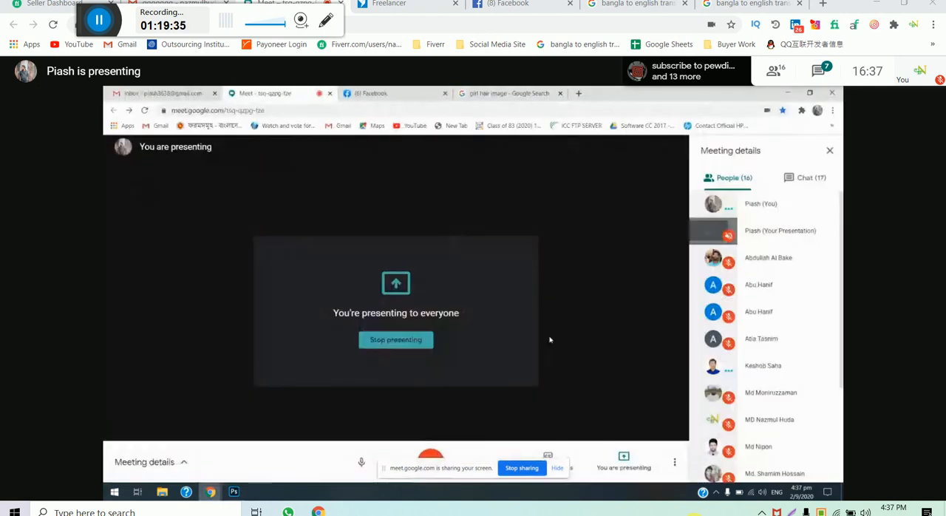